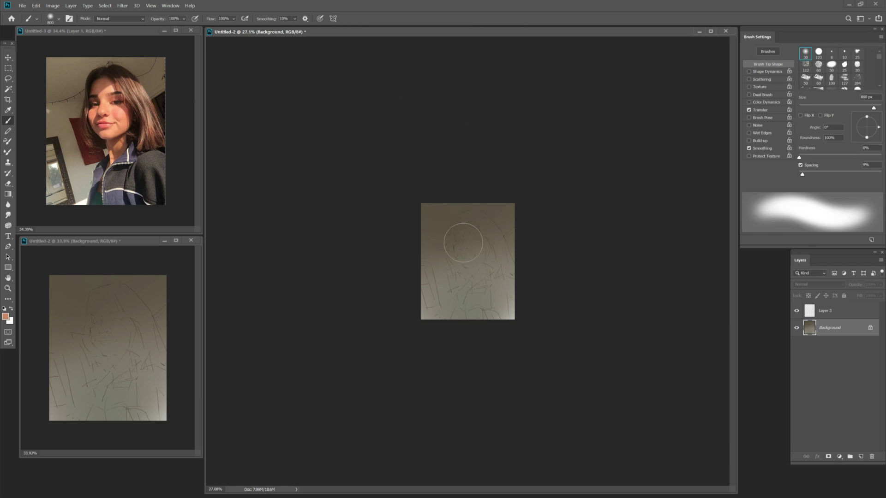
Paint a soft orange face shape, then dark brown hair strokes around it.
{"action": "left_click", "coordinate": [480, 237]}
{"action": "left_click", "coordinate": [480, 238]}
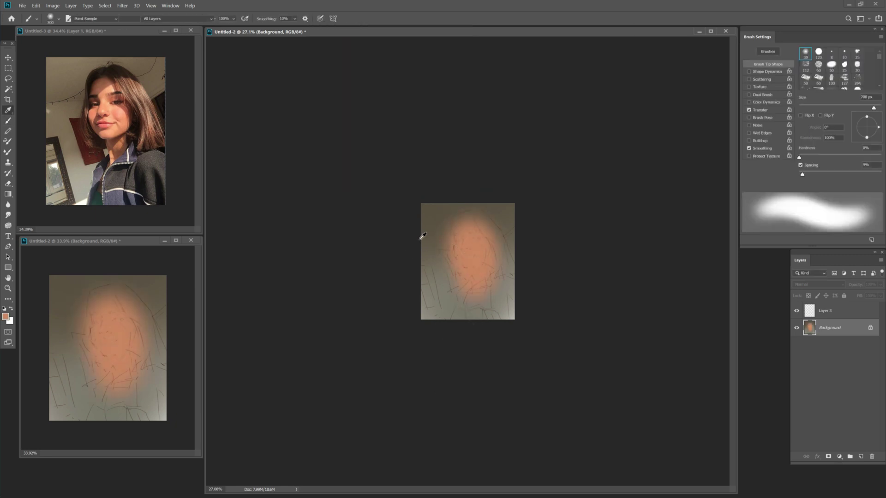
{"action": "left_click", "coordinate": [5, 317]}
{"action": "left_click", "coordinate": [381, 123]}
{"action": "left_click", "coordinate": [492, 46]}
{"action": "left_click_drag", "start_coordinate": [480, 217], "coordinate": [507, 272]}
{"action": "mouse_move", "coordinate": [455, 250]}
{"action": "left_mouse_down"}
{"action": "mouse_move", "coordinate": [473, 211]}
{"action": "mouse_move", "coordinate": [461, 216]}
{"action": "mouse_move", "coordinate": [502, 258]}
{"action": "mouse_move", "coordinate": [450, 260]}
{"action": "mouse_move", "coordinate": [508, 281]}
{"action": "left_mouse_up"}
Choose a new brown shade and paint a brown shadow at the neck.
{"action": "key", "text": "i"}
{"action": "left_click", "coordinate": [429, 147]}
{"action": "left_click_drag", "start_coordinate": [429, 146], "coordinate": [429, 145]}
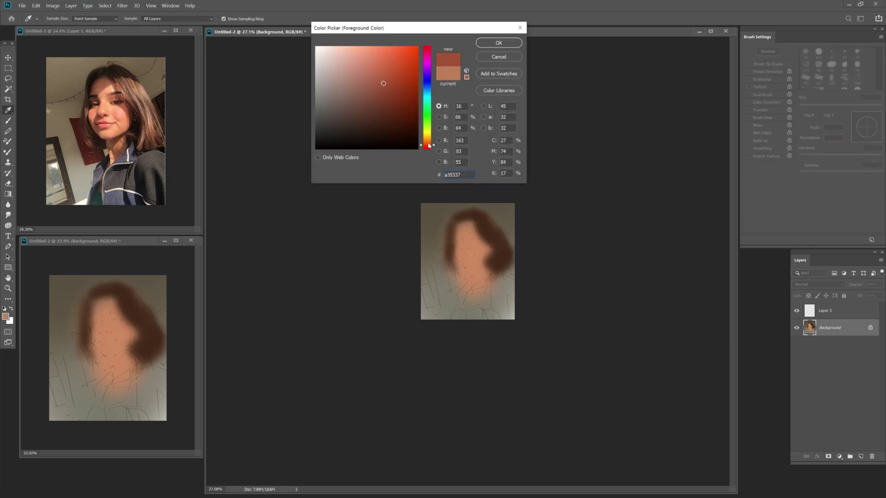
{"action": "left_click", "coordinate": [389, 85]}
{"action": "left_click", "coordinate": [499, 43]}
{"action": "key", "text": "b"}
{"action": "left_click_drag", "start_coordinate": [472, 275], "coordinate": [480, 270]}
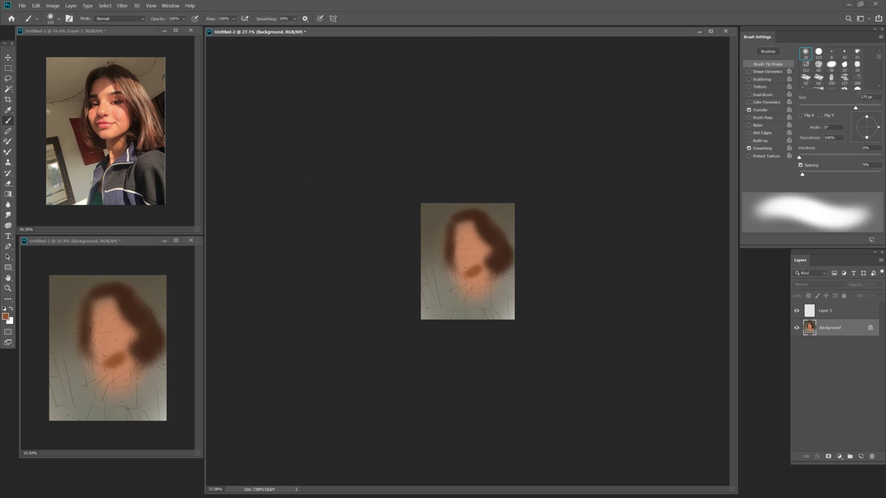
Paint a small forehead stroke with a 125 px brush and set a darker brown.
{"action": "key", "text": "bracketleft"}
{"action": "key", "text": "bracketleft"}
{"action": "key", "text": "bracketleft"}
{"action": "key", "text": "bracketright"}
{"action": "left_click_drag", "start_coordinate": [460, 231], "coordinate": [478, 226]}
{"action": "left_click", "coordinate": [395, 113]}
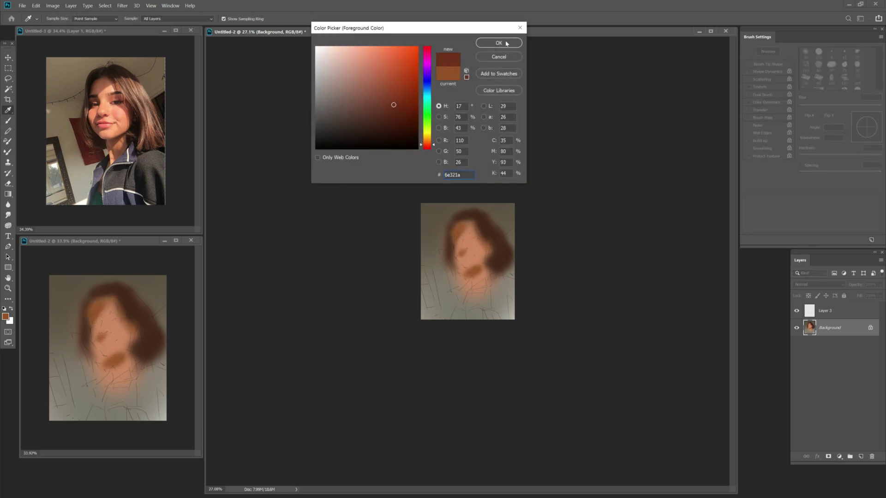
{"action": "key", "text": "Return"}
{"action": "key", "text": "i"}
{"action": "key", "text": "Return"}
{"action": "key", "text": "b"}
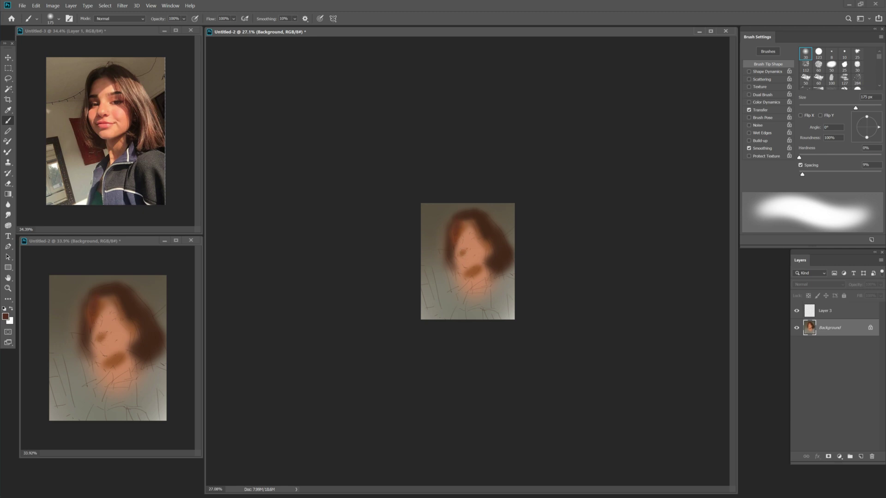
With dark brown, paint strokes on the face, top of the hair and near the chin.
{"action": "left_click", "coordinate": [468, 285], "text": "alt"}
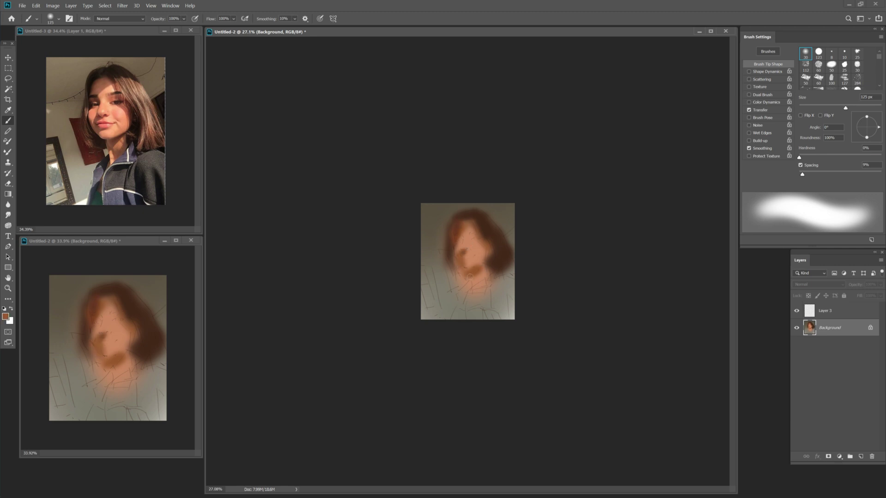
{"action": "left_click", "coordinate": [503, 245], "text": "alt"}
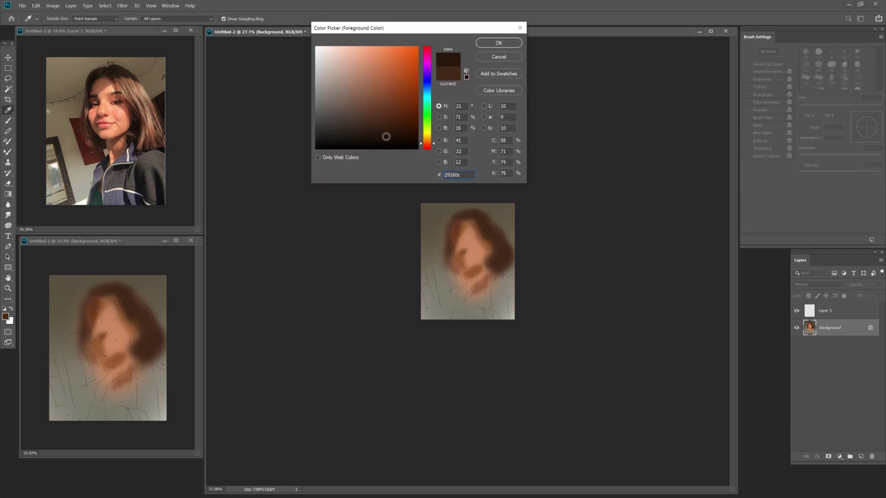
{"action": "key", "text": "Return"}
{"action": "key", "text": "bracketleft"}
{"action": "key", "text": "bracketleft"}
{"action": "key", "text": "bracketleft"}
{"action": "left_click_drag", "start_coordinate": [461, 267], "coordinate": [451, 262]}
{"action": "key", "text": "bracketright"}
{"action": "key", "text": "bracketright"}
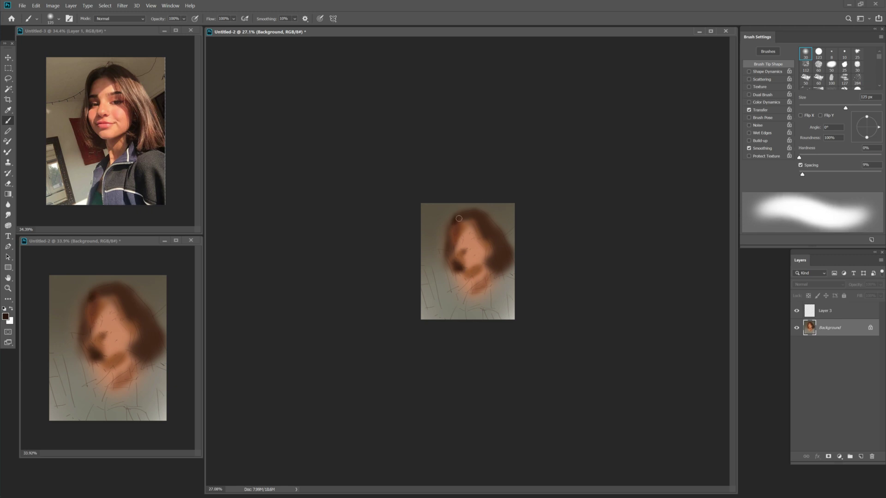
{"action": "left_click_drag", "start_coordinate": [472, 213], "coordinate": [478, 219]}
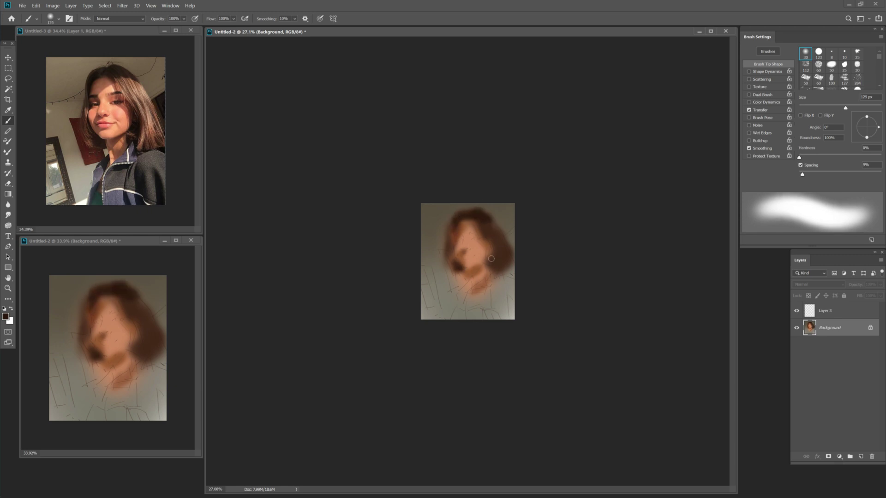
{"action": "left_click_drag", "start_coordinate": [491, 258], "coordinate": [492, 273]}
Dab a soft reddish-brown shadow on the right cheek with a 400 px brush.
{"action": "left_click", "coordinate": [490, 239], "text": "alt"}
{"action": "key", "text": "bracketleft"}
{"action": "key", "text": "Return"}
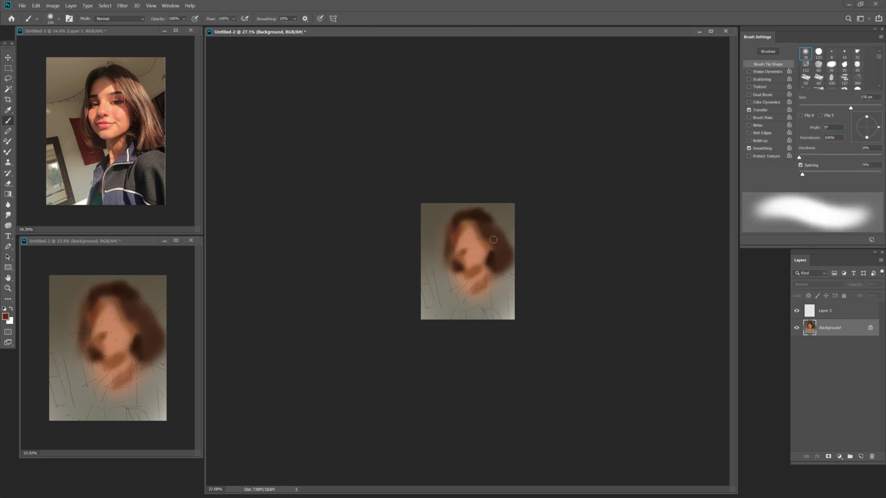
{"action": "key", "text": "bracketright"}
{"action": "key", "text": "bracketright"}
{"action": "key", "text": "bracketright"}
{"action": "key", "text": "bracketright"}
{"action": "left_click", "coordinate": [489, 252]}
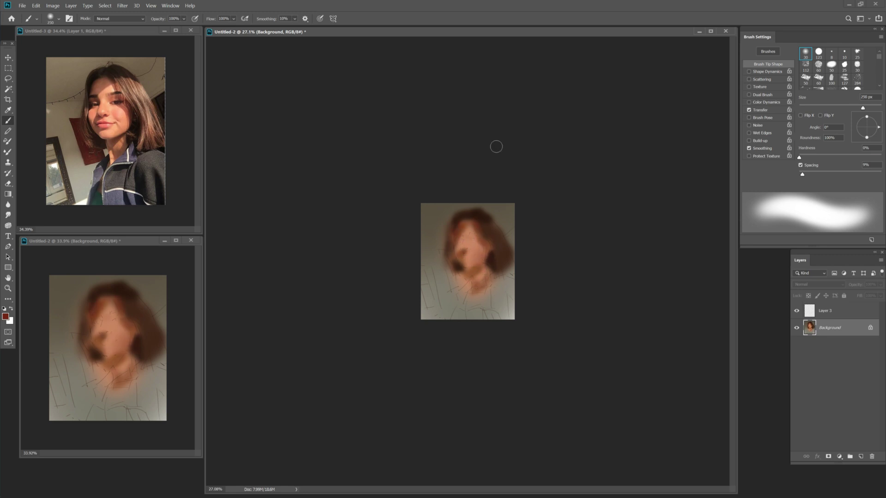
Paint a red stroke down the face's left side and shrink the brush to 80 px.
{"action": "left_click_drag", "start_coordinate": [442, 247], "coordinate": [457, 287]}
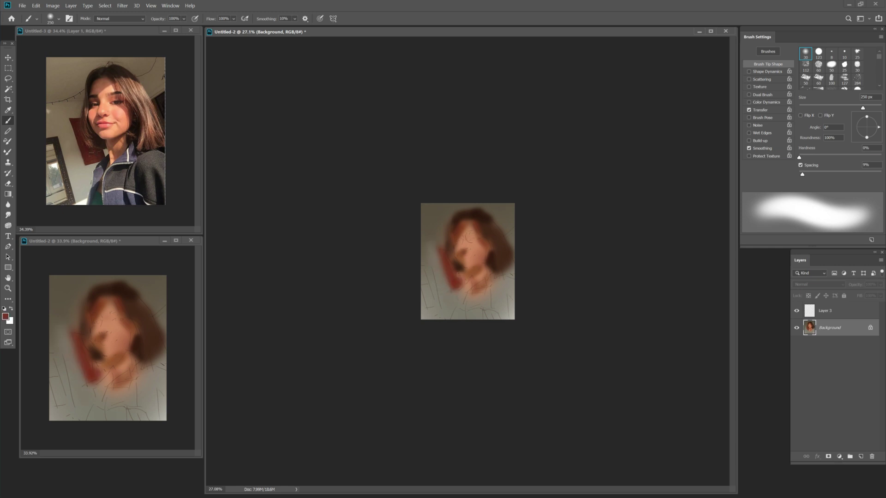
{"action": "left_click", "coordinate": [498, 249], "text": "alt"}
{"action": "key", "text": "bracketleft"}
{"action": "key", "text": "Return"}
{"action": "key", "text": "bracketleft"}
{"action": "key", "text": "bracketleft"}
{"action": "key", "text": "bracketleft"}
{"action": "key", "text": "bracketleft"}
{"action": "key", "text": "bracketleft"}
{"action": "key", "text": "bracketleft"}
{"action": "left_click", "coordinate": [492, 262], "text": "alt"}
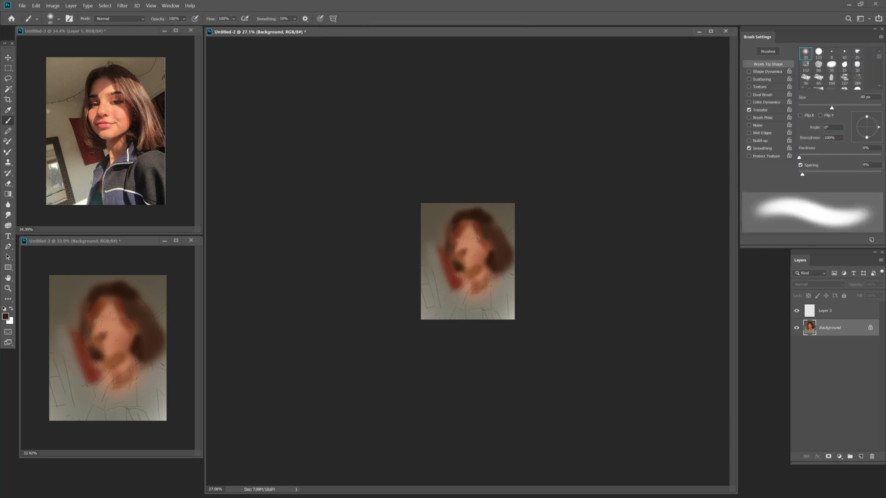
Paint the lips in red 903a3a.
{"action": "left_click", "coordinate": [5, 317]}
{"action": "left_click", "coordinate": [428, 48]}
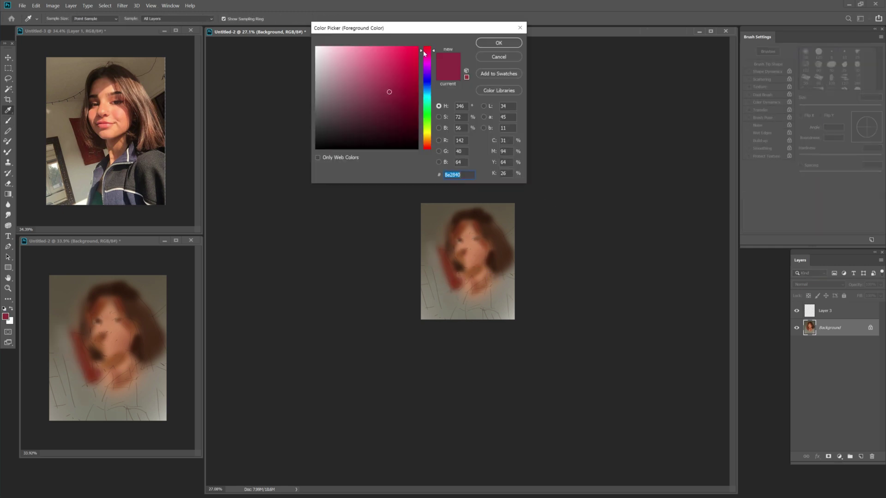
{"action": "left_click", "coordinate": [376, 91]}
{"action": "left_click", "coordinate": [499, 42]}
{"action": "left_click_drag", "start_coordinate": [464, 255], "coordinate": [474, 256]}
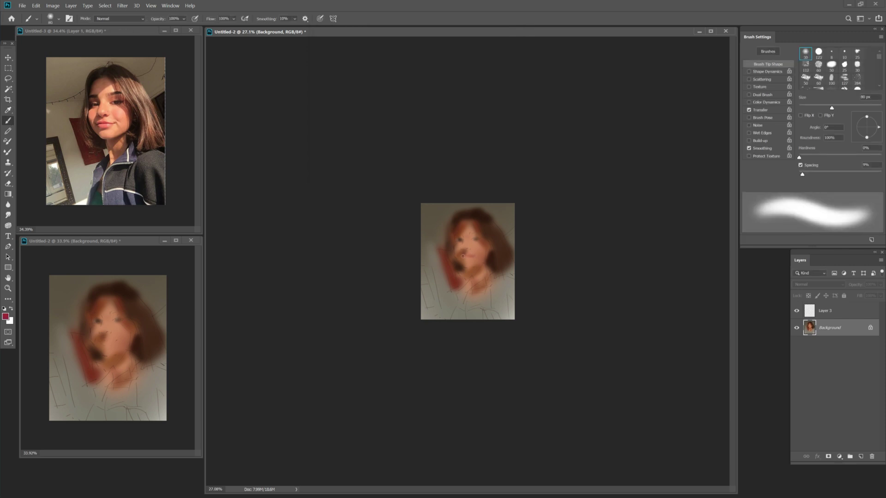
Paint dark green clothing at the lower right with a 175 px brush, then resize to 300 px.
{"action": "left_click", "coordinate": [491, 243], "text": "alt"}
{"action": "key", "text": "bracketright"}
{"action": "key", "text": "bracketright"}
{"action": "key", "text": "bracketright"}
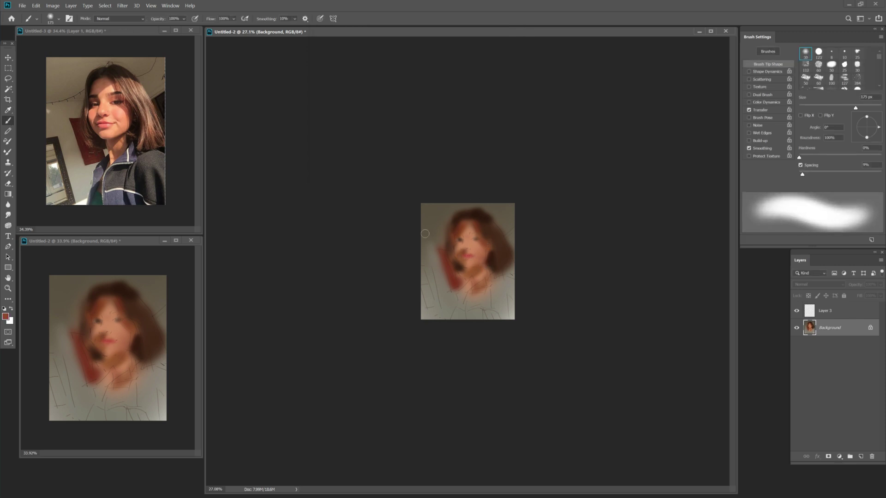
{"action": "left_click", "coordinate": [5, 316]}
{"action": "left_click", "coordinate": [332, 129]}
{"action": "left_click", "coordinate": [497, 41]}
{"action": "mouse_move", "coordinate": [506, 282]}
{"action": "left_mouse_down"}
{"action": "mouse_move", "coordinate": [494, 309]}
{"action": "mouse_move", "coordinate": [480, 295]}
{"action": "left_mouse_up"}
{"action": "key", "text": "bracketright"}
{"action": "key", "text": "bracketright"}
{"action": "key", "text": "bracketright"}
{"action": "key", "text": "bracketright"}
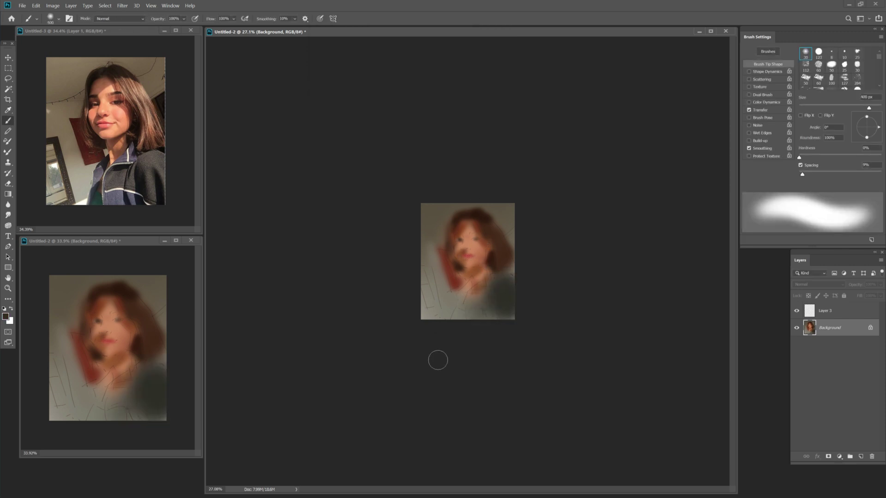
{"action": "key", "text": "bracketleft"}
{"action": "key", "text": "bracketleft"}
Check Layer 3's blending mode list, then return to the Background layer.
{"action": "left_click", "coordinate": [826, 311]}
{"action": "left_click", "coordinate": [817, 284]}
{"action": "left_click", "coordinate": [812, 291]}
{"action": "left_click", "coordinate": [831, 328]}
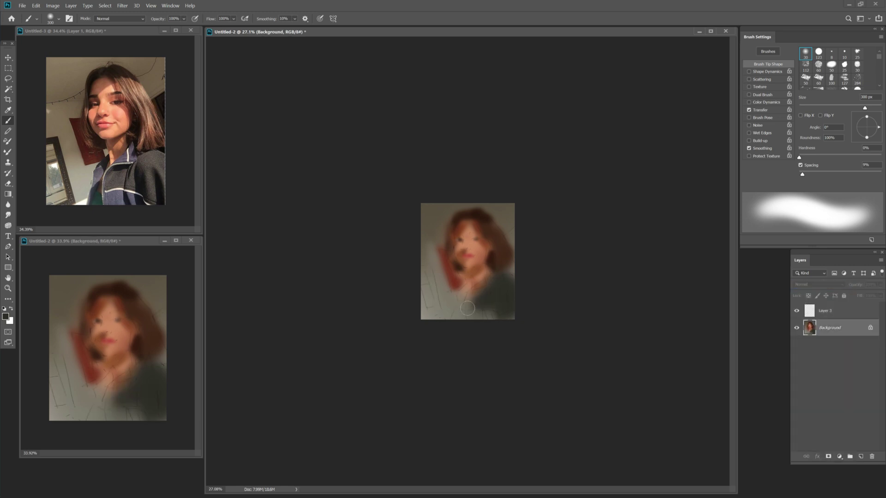
Paint grey-blue 383b41 over the lower clothing.
{"action": "key", "text": "i"}
{"action": "left_click", "coordinate": [6, 317]}
{"action": "left_click", "coordinate": [330, 123]}
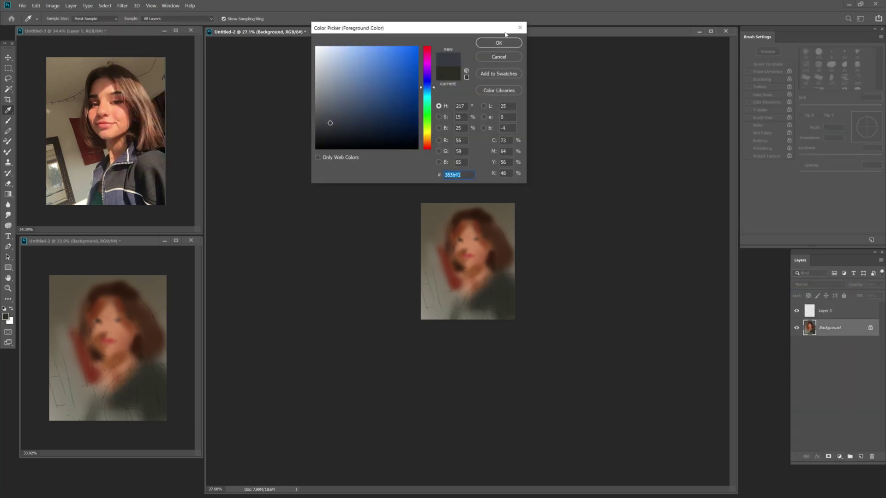
{"action": "left_click", "coordinate": [498, 42]}
{"action": "key", "text": "b"}
{"action": "mouse_move", "coordinate": [489, 277]}
{"action": "left_mouse_down"}
{"action": "mouse_move", "coordinate": [459, 292]}
{"action": "mouse_move", "coordinate": [485, 329]}
{"action": "mouse_move", "coordinate": [491, 321]}
{"action": "mouse_move", "coordinate": [460, 315]}
{"action": "left_mouse_up"}
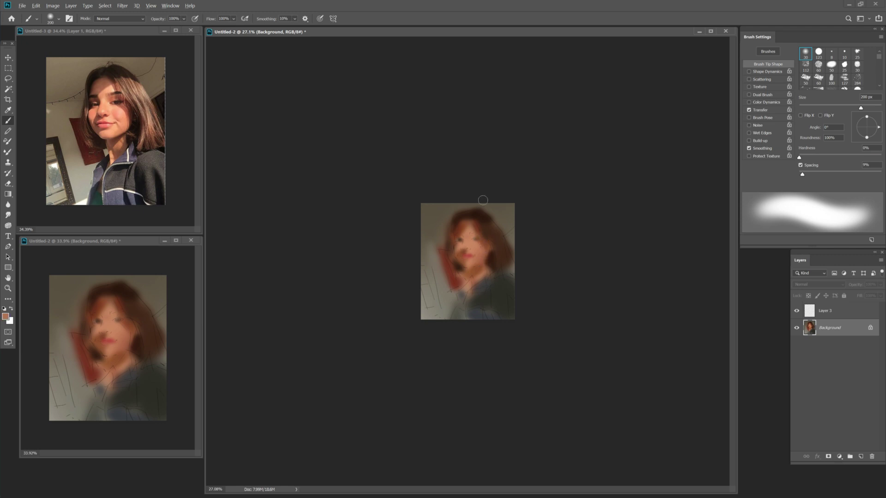
Pick an orange-red tone and adjust it to a redder shade.
{"action": "left_click", "coordinate": [5, 317]}
{"action": "left_click", "coordinate": [498, 43]}
{"action": "key", "text": "i"}
{"action": "left_click", "coordinate": [6, 316]}
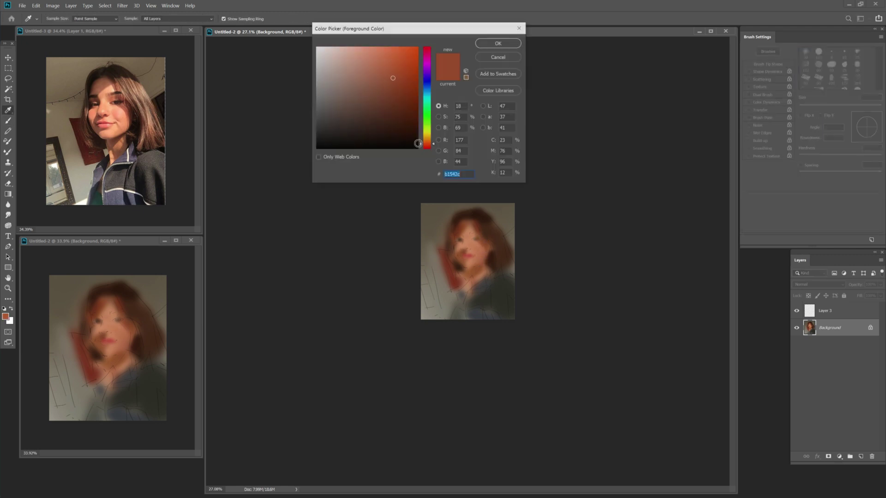
{"action": "left_click_drag", "start_coordinate": [418, 143], "coordinate": [418, 53]}
{"action": "left_click", "coordinate": [498, 43]}
{"action": "key", "text": "b"}
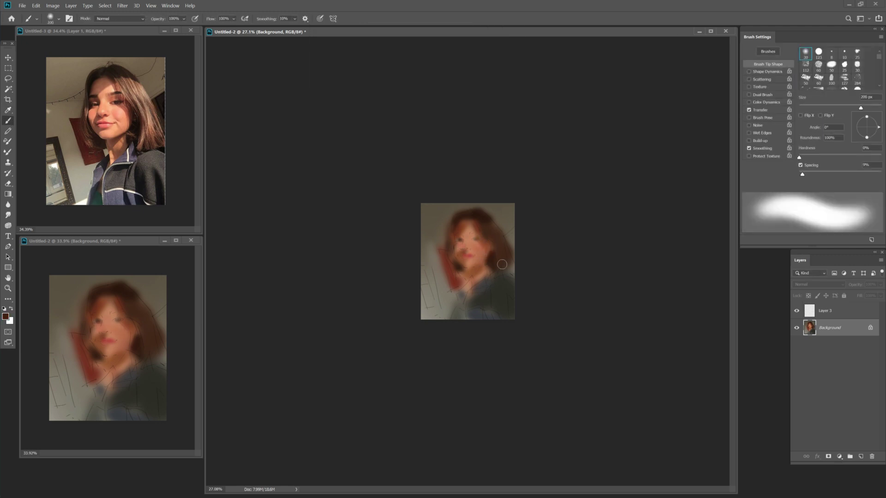
Try a lighter brown, then a darker red-brown as the foreground colour.
{"action": "left_click", "coordinate": [5, 317]}
{"action": "left_click", "coordinate": [368, 98]}
{"action": "left_click", "coordinate": [498, 43]}
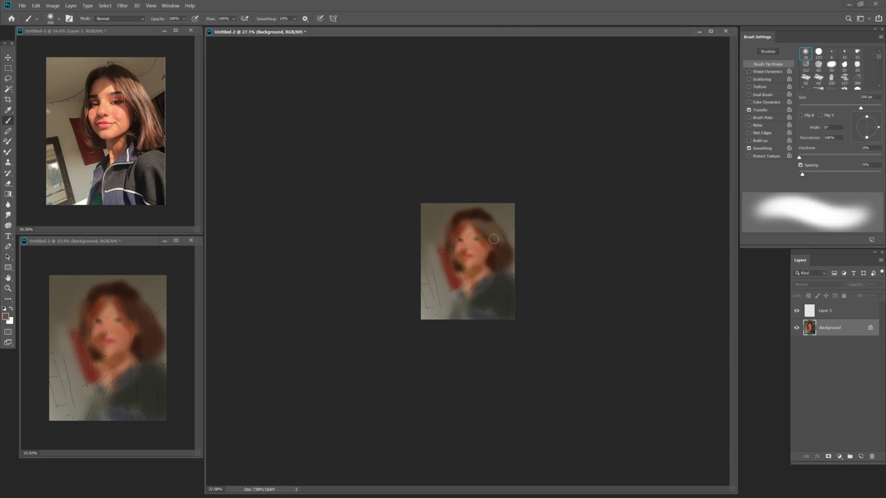
{"action": "left_click", "coordinate": [6, 316]}
{"action": "left_click", "coordinate": [369, 92]}
{"action": "left_click", "coordinate": [498, 43]}
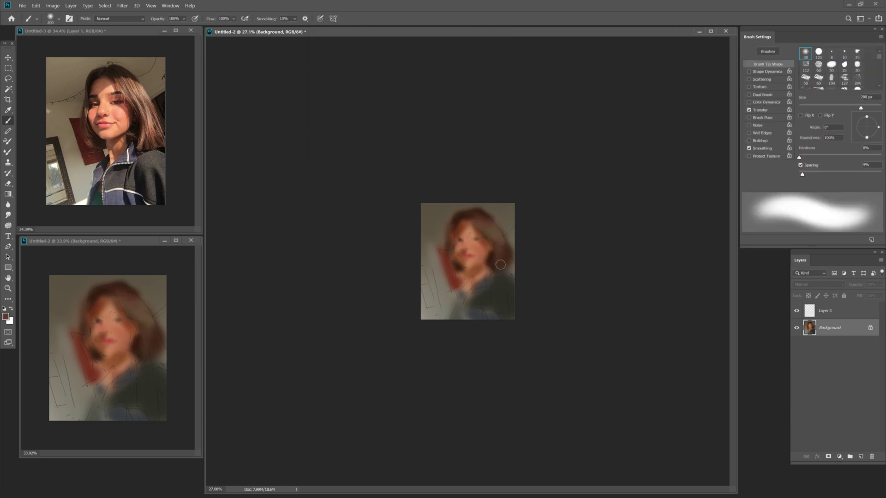
Set the foreground to a very dark brown and adjust the brush size.
{"action": "left_click", "coordinate": [6, 317]}
{"action": "left_click", "coordinate": [369, 134]}
{"action": "left_click", "coordinate": [498, 43]}
{"action": "key", "text": "bracketleft"}
{"action": "key", "text": "bracketleft"}
{"action": "key", "text": "bracketleft"}
{"action": "key", "text": "bracketleft"}
{"action": "key", "text": "bracketleft"}
{"action": "key", "text": "bracketleft"}
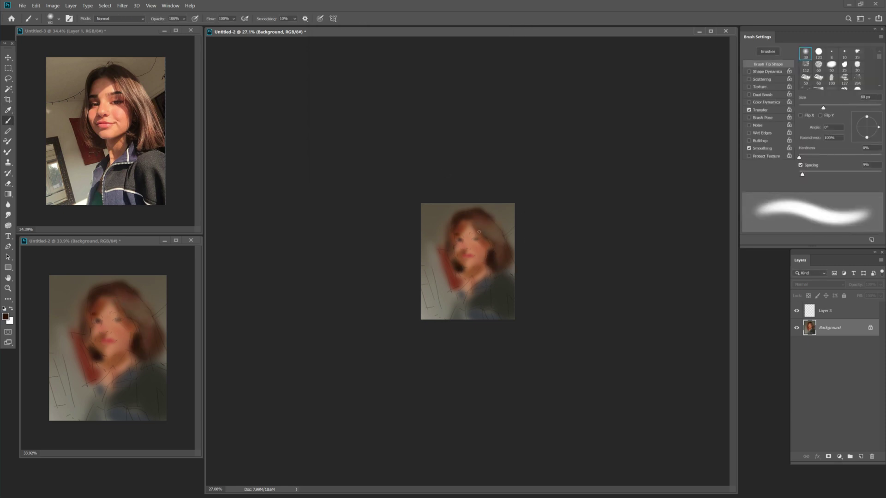
{"action": "key", "text": "bracketright"}
{"action": "key", "text": "bracketright"}
{"action": "key", "text": "bracketright"}
{"action": "key", "text": "bracketright"}
Paint dark strokes over the top of the hair and the portrait's lower left.
{"action": "left_click_drag", "start_coordinate": [483, 220], "coordinate": [478, 208]}
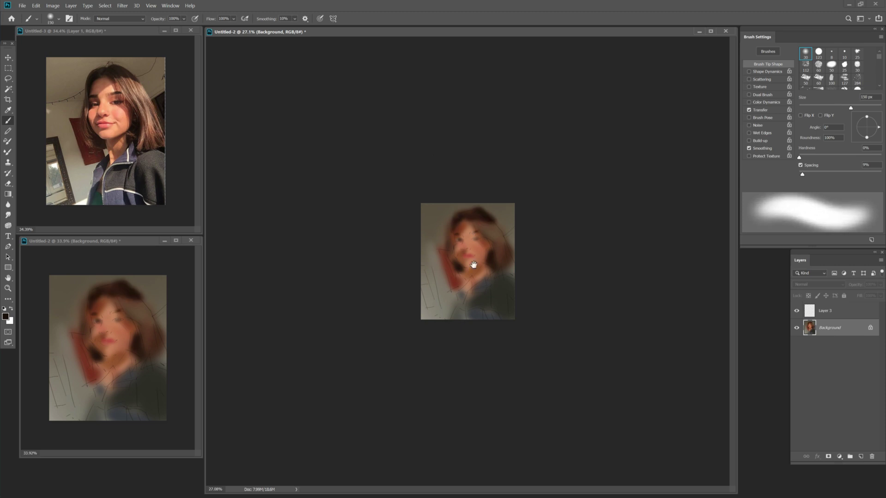
{"action": "left_click_drag", "start_coordinate": [464, 302], "coordinate": [463, 311]}
{"action": "mouse_move", "coordinate": [424, 266]}
{"action": "left_mouse_down"}
{"action": "mouse_move", "coordinate": [448, 328]}
{"action": "mouse_move", "coordinate": [426, 282]}
{"action": "mouse_move", "coordinate": [450, 314]}
{"action": "left_mouse_up"}
Sample a grey-brown, then switch to dark brown 453325 with a 125 px brush.
{"action": "key", "text": "i"}
{"action": "left_click", "coordinate": [427, 222]}
{"action": "left_click", "coordinate": [5, 316]}
{"action": "left_click", "coordinate": [499, 43]}
{"action": "left_click", "coordinate": [5, 317]}
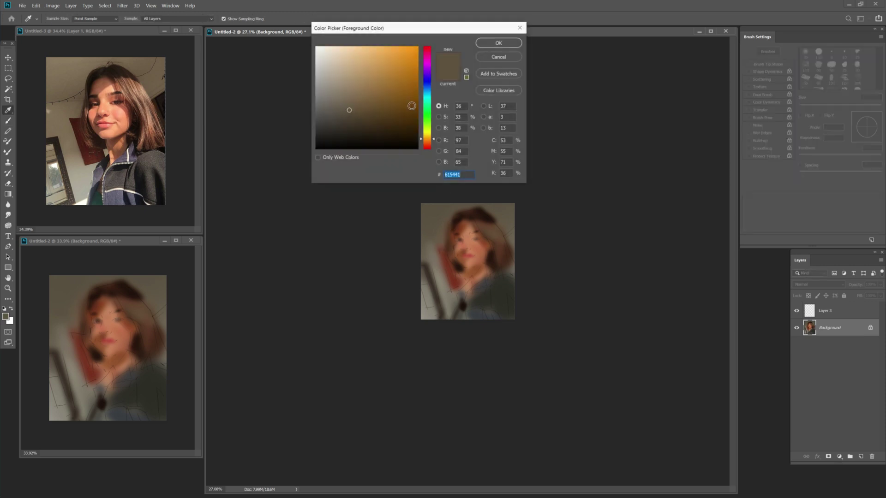
{"action": "left_click", "coordinate": [475, 217]}
{"action": "left_click", "coordinate": [491, 41]}
{"action": "key", "text": "b"}
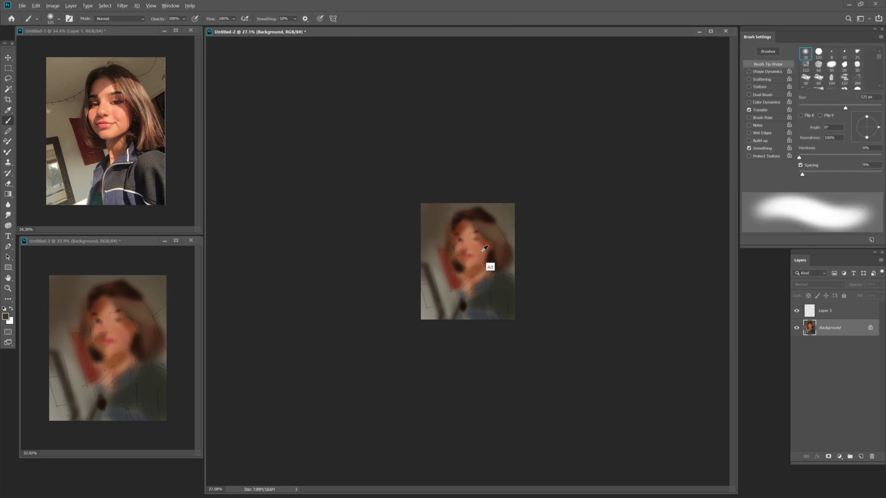
{"action": "key", "text": "bracketleft"}
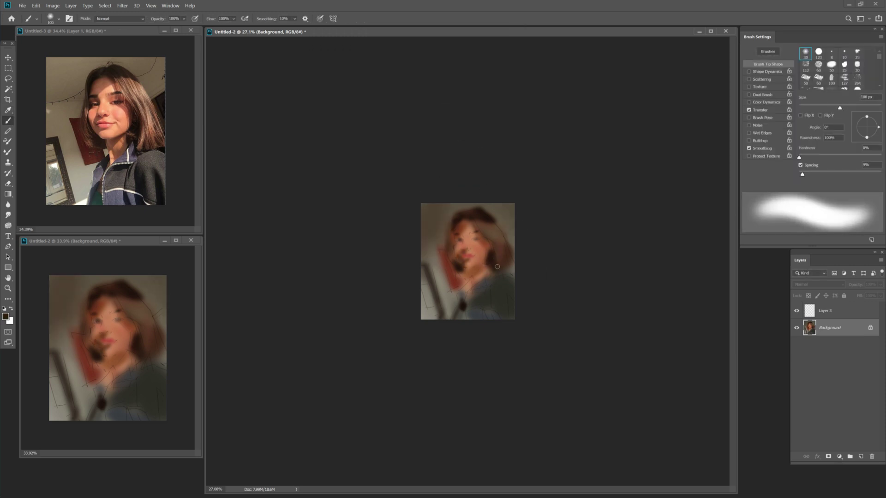
{"action": "key", "text": "bracketright"}
Sample a warm skin tone from the face and settle on a lighter tan.
{"action": "key", "text": "i"}
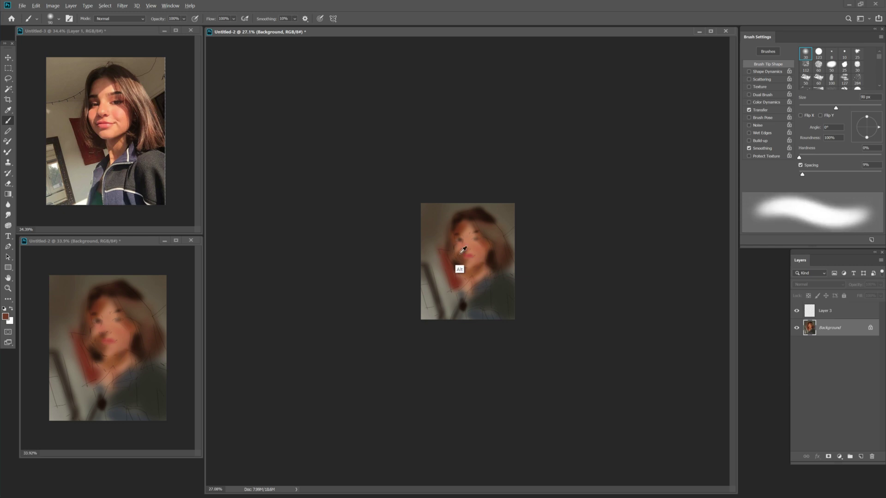
{"action": "left_click", "coordinate": [475, 263]}
{"action": "left_click", "coordinate": [374, 63]}
{"action": "key", "text": "Return"}
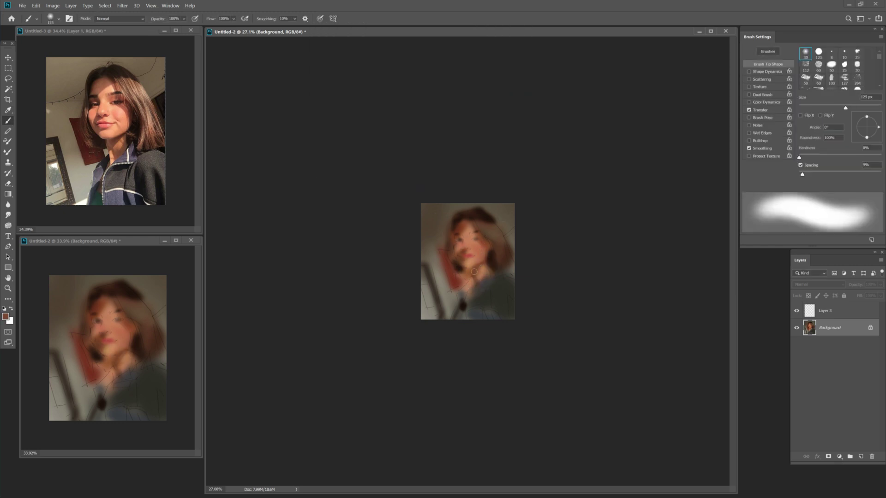
{"action": "key", "text": "i"}
{"action": "left_click", "coordinate": [475, 248]}
{"action": "left_click", "coordinate": [372, 62]}
{"action": "key", "text": "Return"}
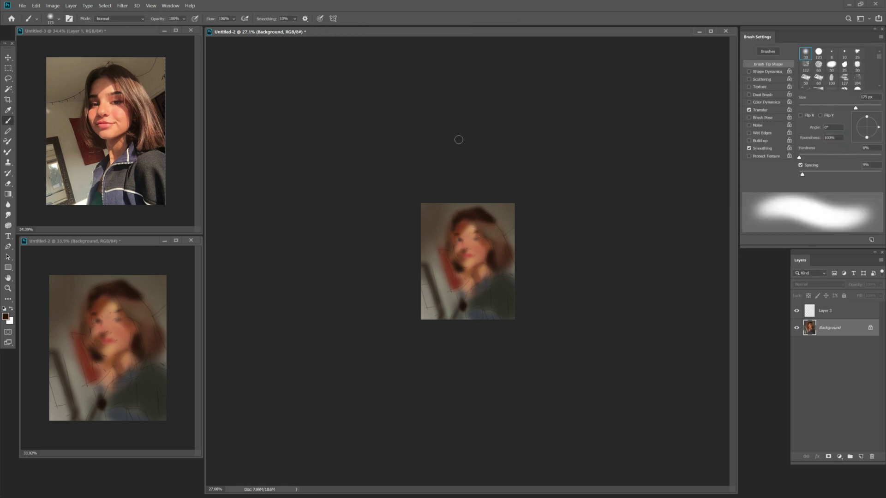
Shift the paint colour to dark red and size the brush to 100 px.
{"action": "left_click", "coordinate": [488, 246]}
{"action": "left_click", "coordinate": [422, 149]}
{"action": "key", "text": "Return"}
{"action": "key", "text": "bracketright"}
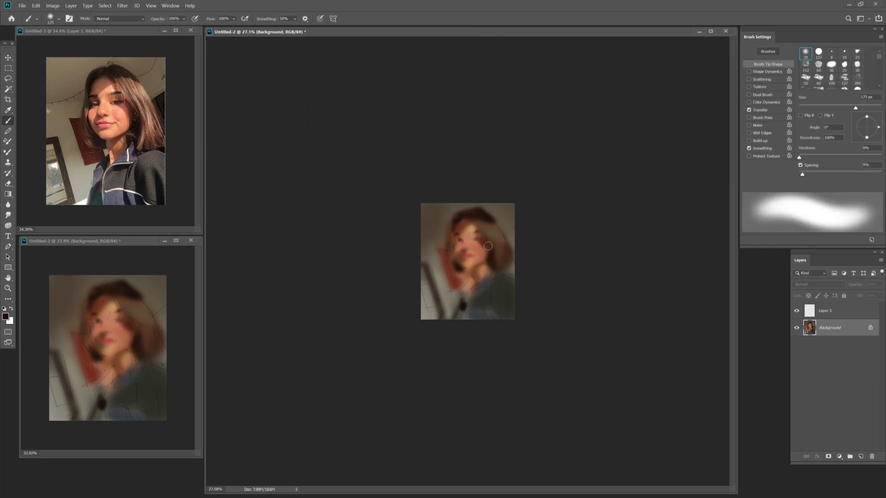
{"action": "key", "text": "bracketleft"}
{"action": "key", "text": "bracketleft"}
{"action": "key", "text": "bracketleft"}
{"action": "key", "text": "bracketleft"}
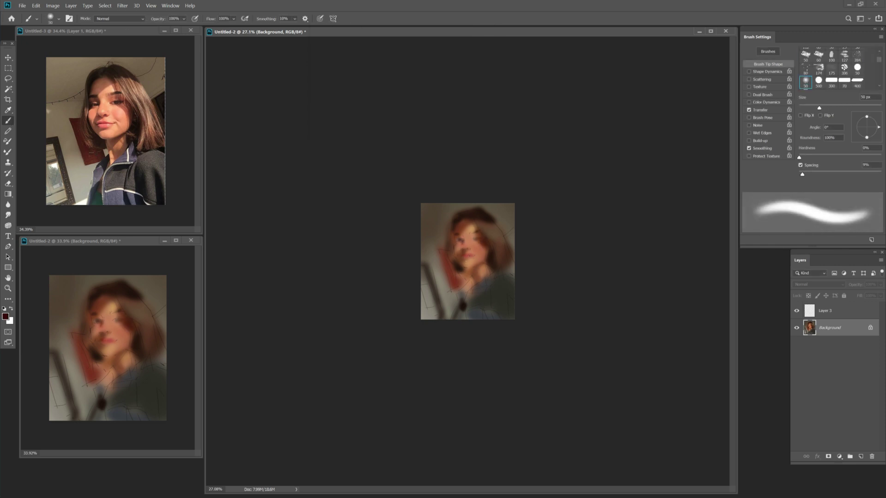
{"action": "key", "text": "bracketright"}
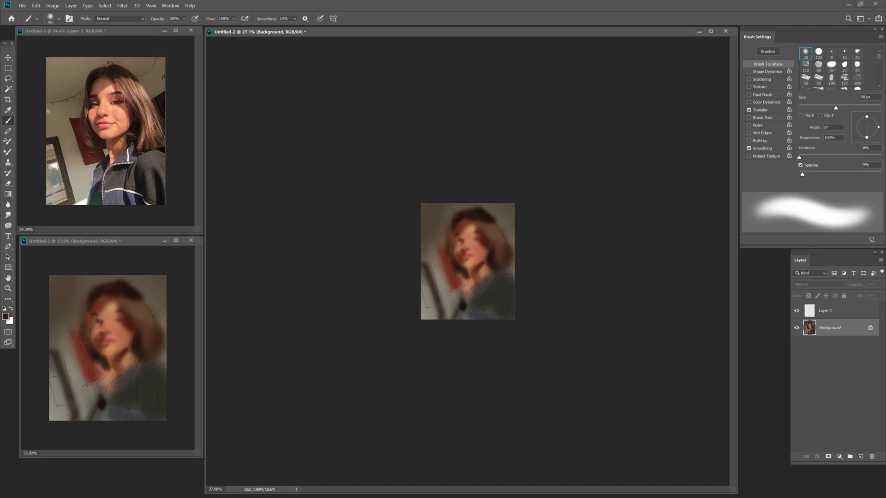
{"action": "key", "text": "bracketright"}
Paint a near-black stroke at the portrait's lower right with a 125 px brush.
{"action": "left_click", "coordinate": [6, 316]}
{"action": "left_click", "coordinate": [323, 150]}
{"action": "left_click", "coordinate": [490, 40]}
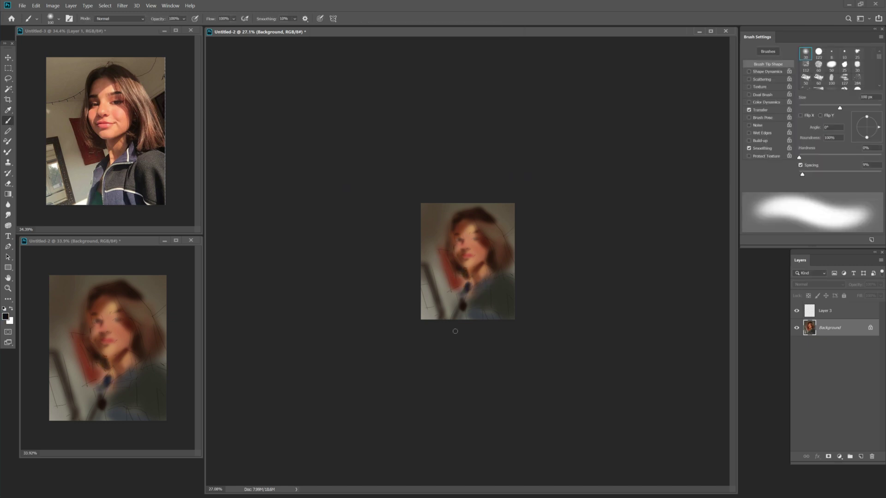
{"action": "key", "text": "bracketright"}
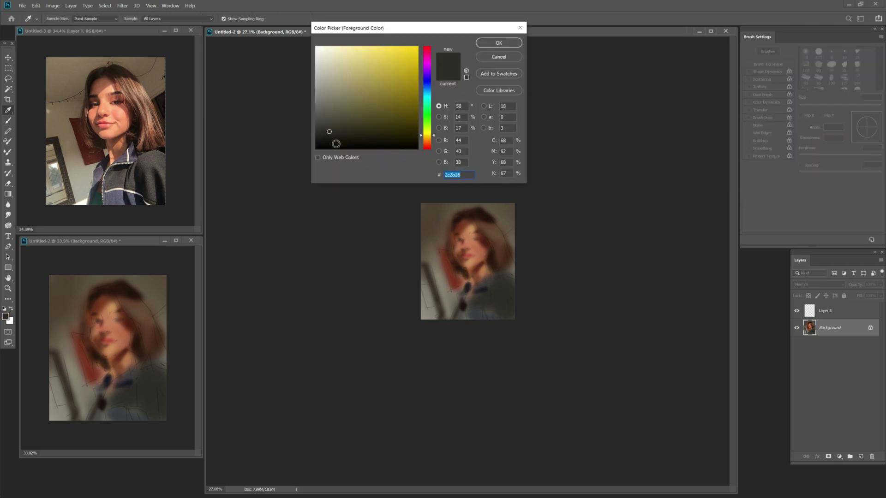
{"action": "mouse_move", "coordinate": [494, 295]}
{"action": "left_mouse_down"}
{"action": "mouse_move", "coordinate": [515, 371]}
{"action": "mouse_move", "coordinate": [505, 319]}
{"action": "left_mouse_up"}
{"action": "key", "text": "bracketright"}
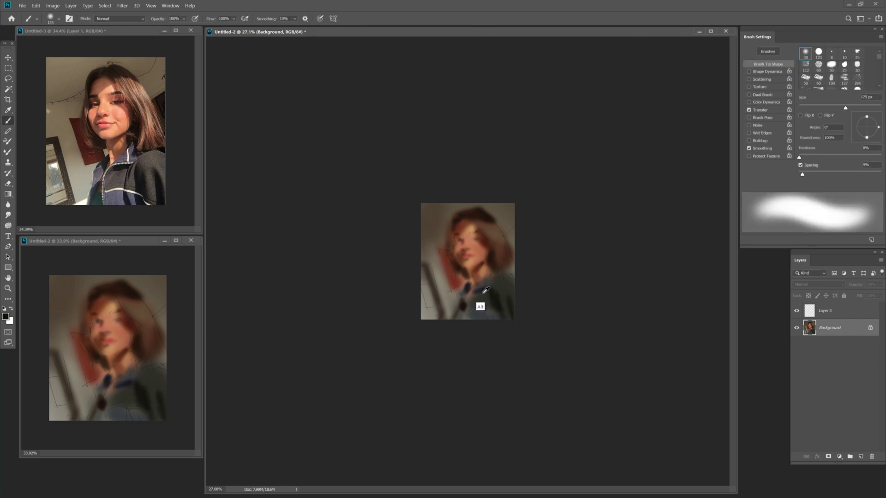
{"action": "key", "text": "bracketleft"}
Try a light grey, then set the colour to light brown ad886a.
{"action": "left_click", "coordinate": [332, 74]}
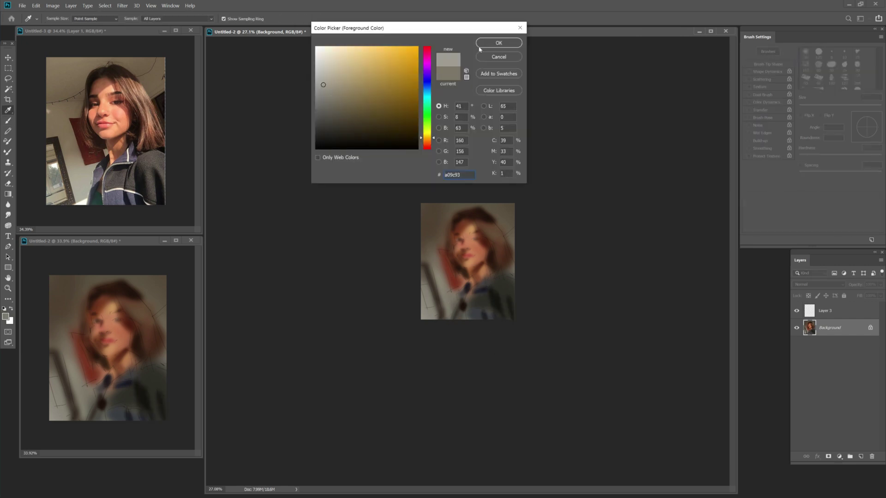
{"action": "key", "text": "Return"}
{"action": "key", "text": "bracketleft"}
{"action": "key", "text": "bracketleft"}
{"action": "key", "text": "bracketleft"}
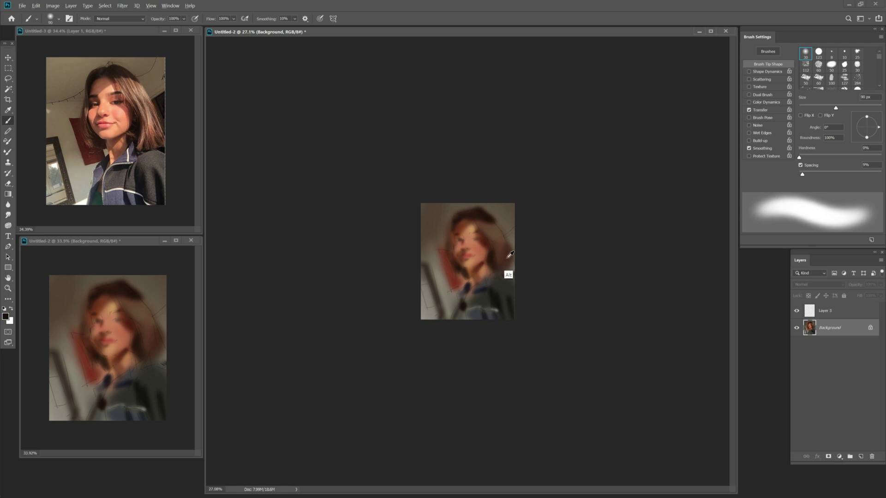
{"action": "left_click", "coordinate": [508, 273], "text": "alt"}
{"action": "left_click", "coordinate": [356, 80]}
{"action": "left_click", "coordinate": [501, 44]}
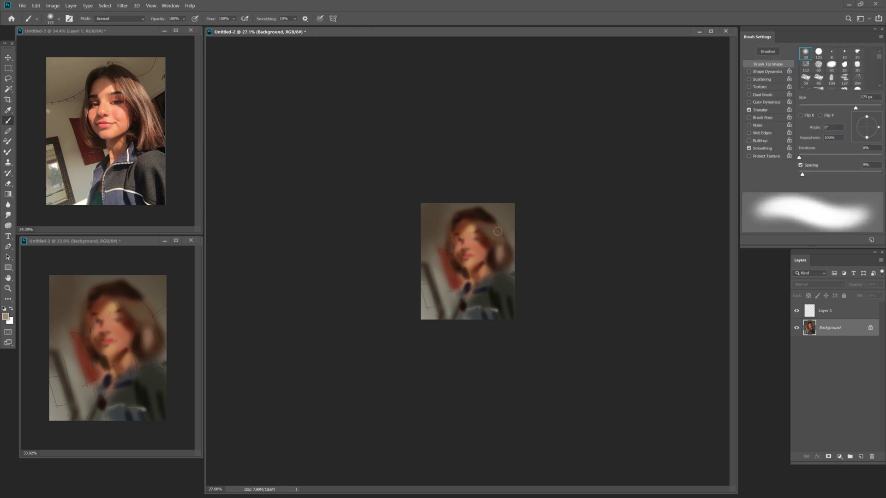
{"action": "key", "text": "bracketleft"}
{"action": "key", "text": "bracketleft"}
{"action": "key", "text": "bracketleft"}
Dab light peach onto the face and dark brown near the mouth.
{"action": "left_click", "coordinate": [6, 316]}
{"action": "left_click", "coordinate": [349, 50]}
{"action": "key", "text": "Return"}
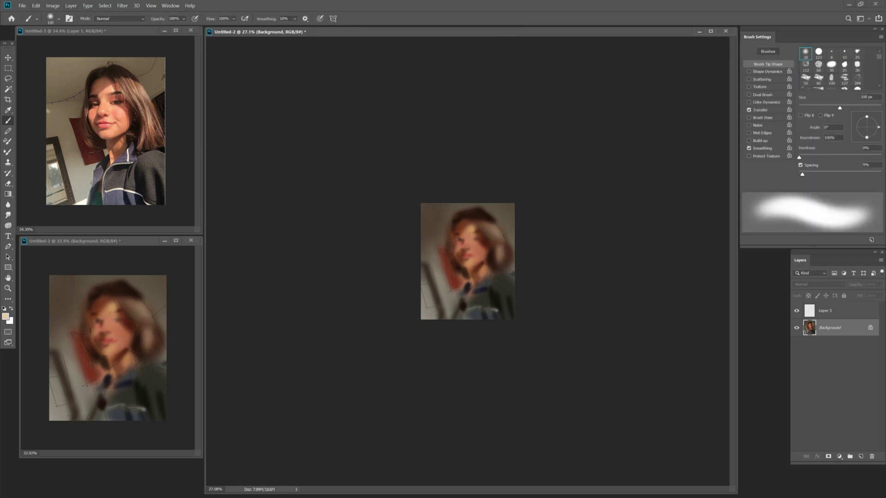
{"action": "left_click", "coordinate": [481, 248]}
{"action": "key", "text": "bracketleft"}
{"action": "left_click", "coordinate": [498, 258], "text": "alt"}
{"action": "key", "text": "bracketleft"}
{"action": "key", "text": "bracketleft"}
{"action": "key", "text": "bracketleft"}
{"action": "key", "text": "bracketleft"}
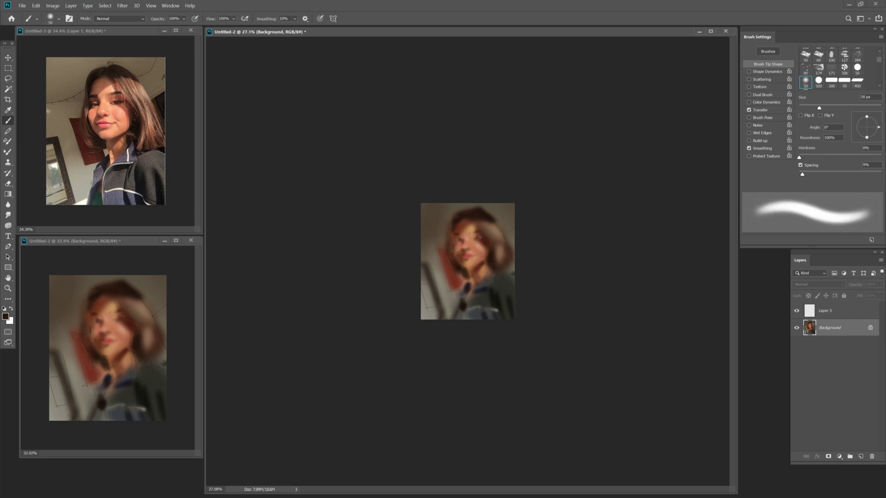
{"action": "key", "text": "bracketright"}
{"action": "key", "text": "bracketright"}
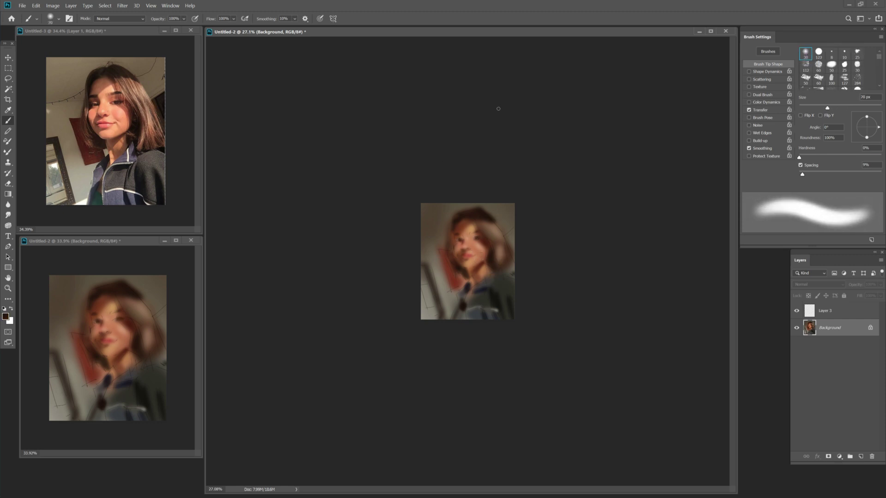
{"action": "key", "text": "bracketright"}
{"action": "left_click", "coordinate": [457, 256]}
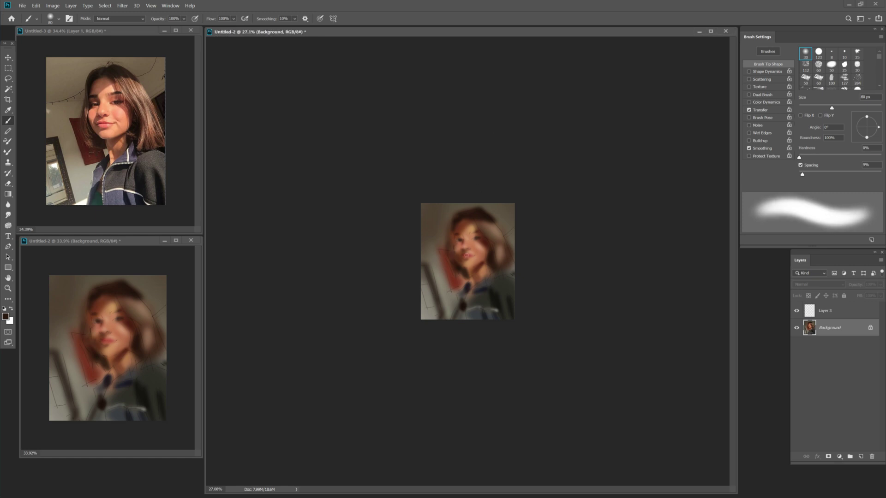
Try red, pale yellow and darker red colours while sizing the brush between 25 and 70 px.
{"action": "left_click", "coordinate": [411, 55]}
{"action": "key", "text": "Return"}
{"action": "key", "text": "bracketleft"}
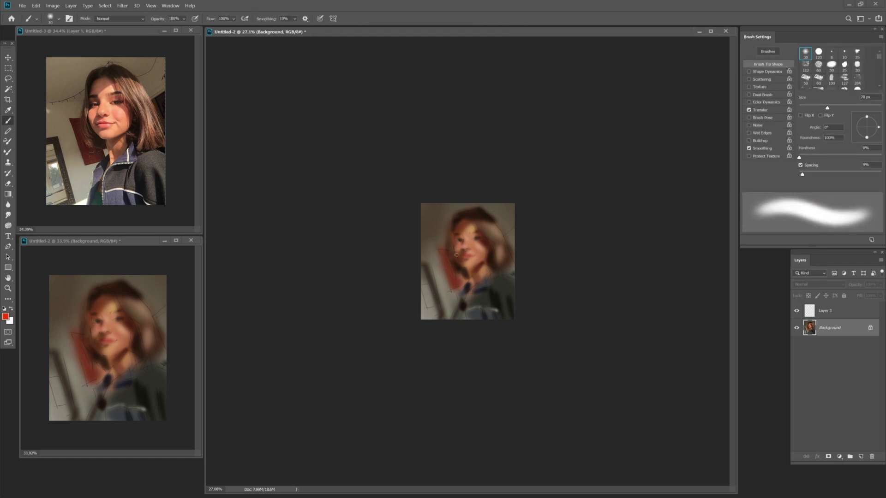
{"action": "left_click", "coordinate": [409, 59]}
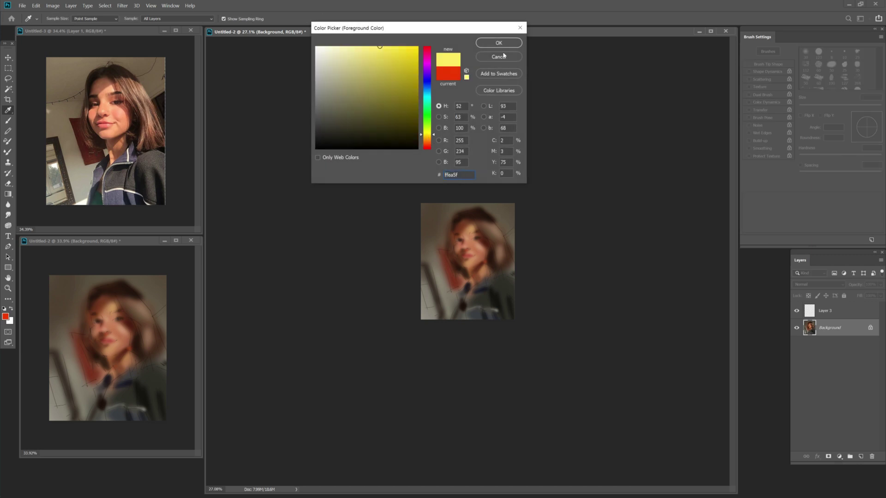
{"action": "key", "text": "Return"}
{"action": "key", "text": "bracketleft"}
{"action": "key", "text": "bracketleft"}
{"action": "key", "text": "bracketleft"}
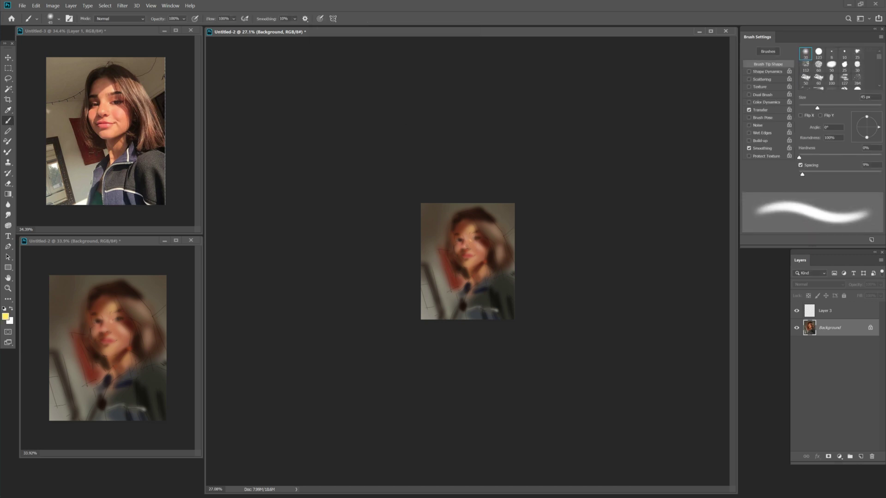
{"action": "key", "text": "bracketleft"}
{"action": "key", "text": "bracketleft"}
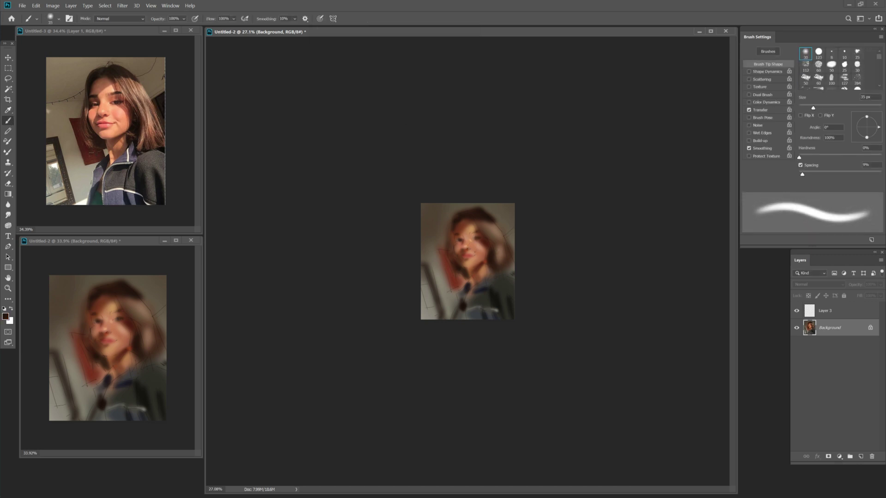
{"action": "key", "text": "bracketleft"}
{"action": "key", "text": "bracketleft"}
{"action": "left_click", "coordinate": [397, 123]}
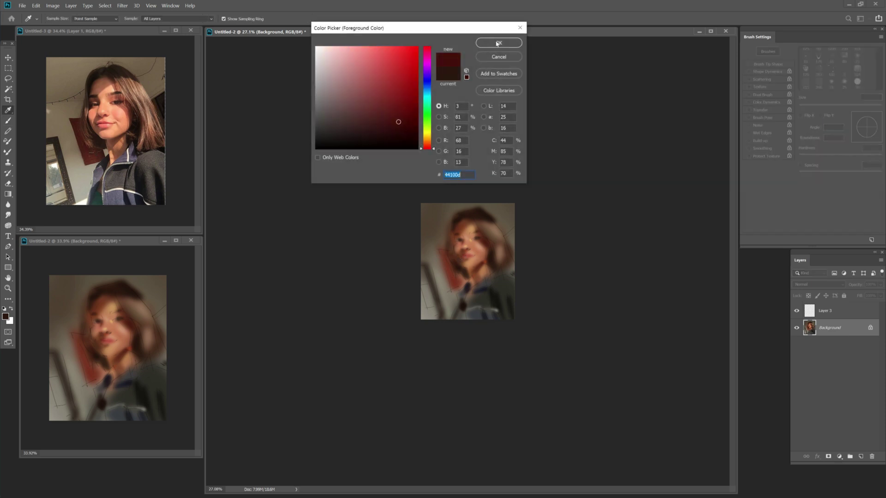
{"action": "key", "text": "Return"}
Pick light beige, briefly use 20% brush opacity, then return to full opacity with a lighter beige.
{"action": "left_click", "coordinate": [352, 51]}
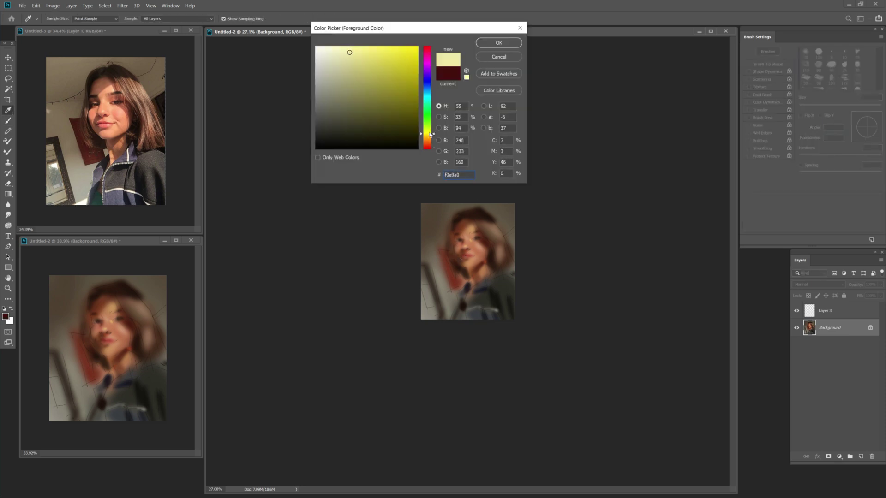
{"action": "key", "text": "Return"}
{"action": "key", "text": "2"}
{"action": "key", "text": "bracketright"}
{"action": "key", "text": "bracketright"}
{"action": "key", "text": "bracketright"}
{"action": "key", "text": "bracketright"}
{"action": "key", "text": "bracketright"}
{"action": "key", "text": "bracketright"}
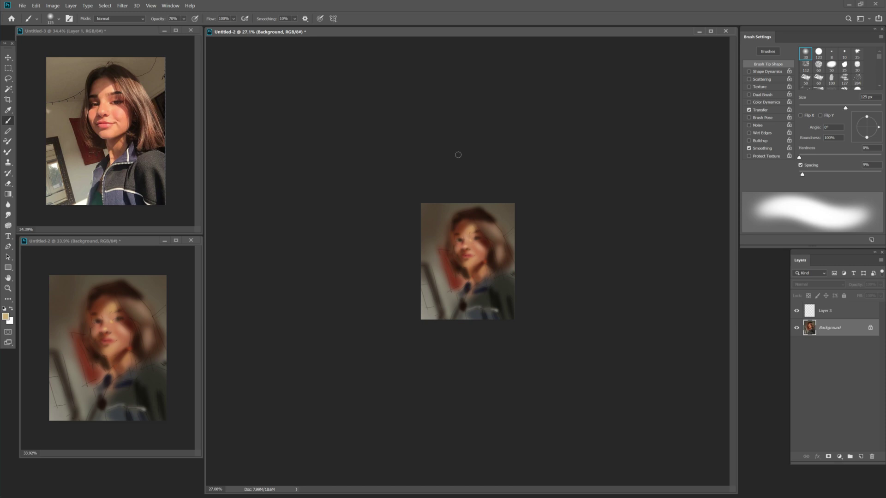
{"action": "key", "text": "bracketleft"}
{"action": "key", "text": "bracketleft"}
{"action": "key", "text": "0"}
{"action": "left_click", "coordinate": [362, 65]}
{"action": "key", "text": "Return"}
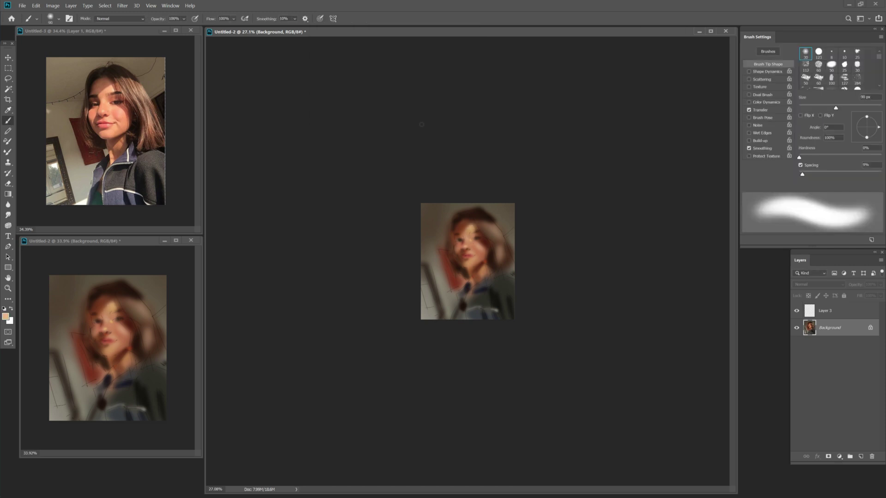
Switch to dark red, then a redder shade, with a 175 px brush.
{"action": "left_click", "coordinate": [406, 120]}
{"action": "key", "text": "Return"}
{"action": "key", "text": "bracketright"}
{"action": "key", "text": "bracketright"}
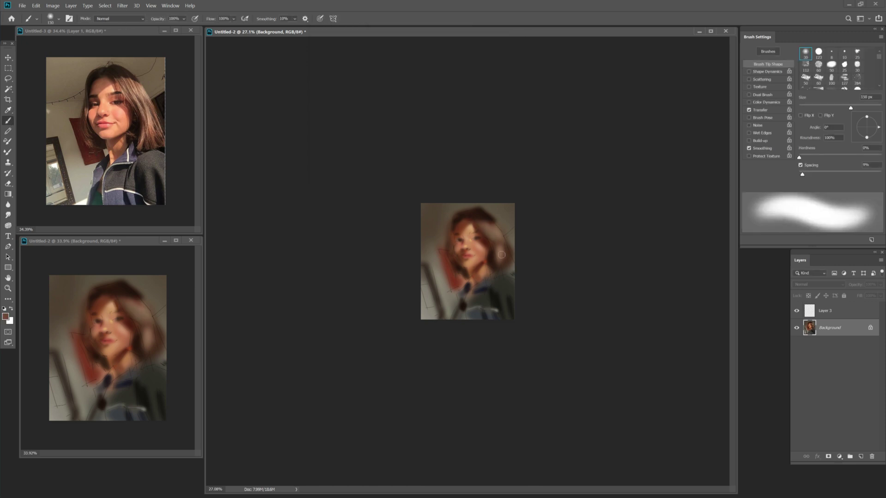
{"action": "left_click", "coordinate": [396, 95]}
{"action": "key", "text": "Return"}
{"action": "key", "text": "bracketright"}
Sample dark brown 2c190f from the painting and use a 100 px brush.
{"action": "key", "text": "i"}
{"action": "left_click", "coordinate": [487, 267]}
{"action": "key", "text": "Return"}
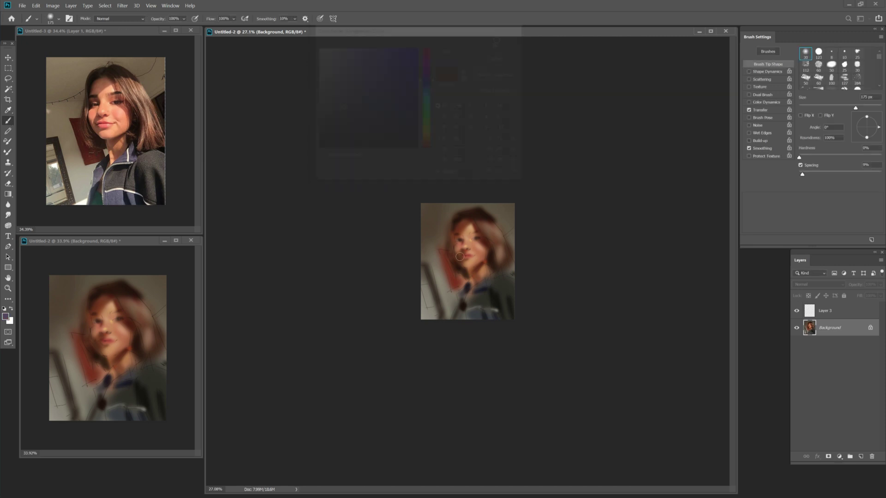
{"action": "key", "text": "i"}
{"action": "key", "text": "Return"}
{"action": "key", "text": "b"}
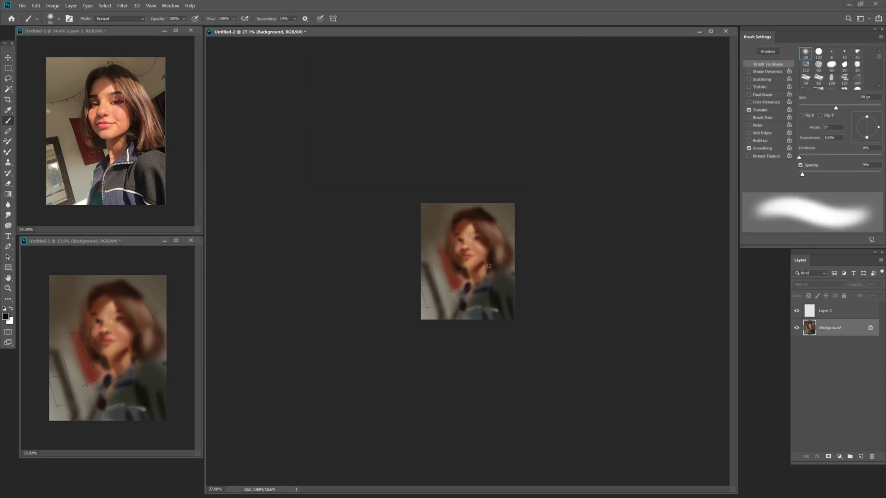
{"action": "key", "text": "bracketleft"}
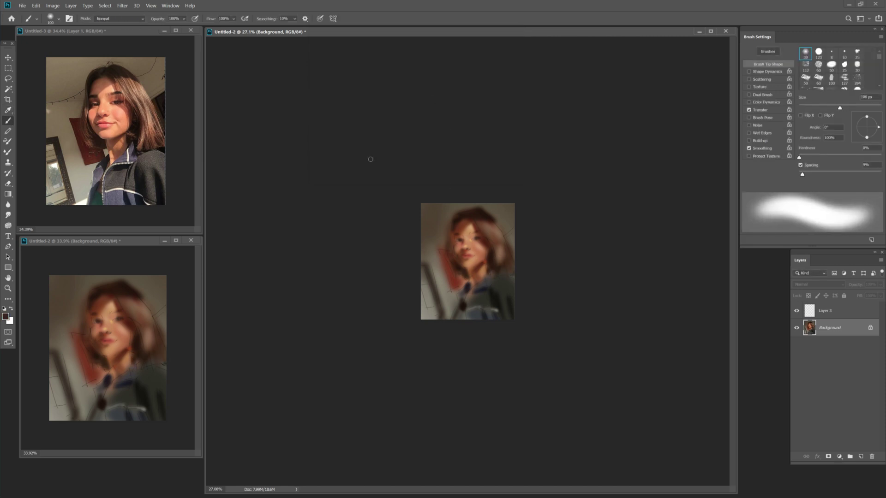
Paint a darker stroke onto the portrait with a 150 px brush.
{"action": "left_click", "coordinate": [406, 135]}
{"action": "key", "text": "Return"}
{"action": "key", "text": "bracketright"}
{"action": "key", "text": "bracketright"}
{"action": "left_click_drag", "start_coordinate": [442, 251], "coordinate": [458, 280]}
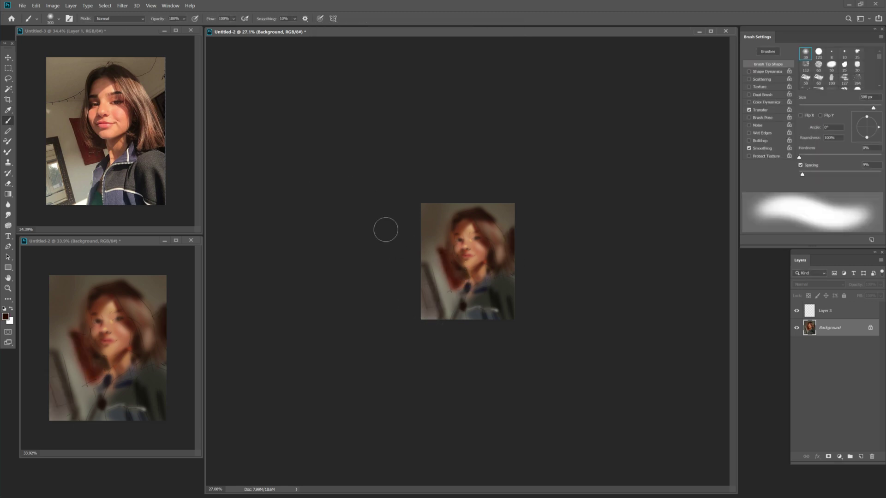
Try a light beige dfd1b3 stroke, undo it, and sample dark brown instead.
{"action": "key", "text": "i"}
{"action": "left_click", "coordinate": [335, 59]}
{"action": "left_click", "coordinate": [499, 43]}
{"action": "key", "text": "b"}
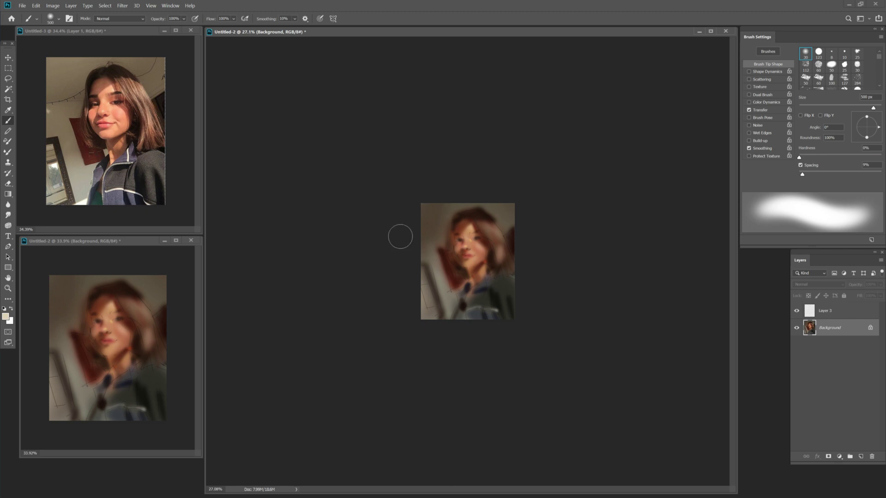
{"action": "left_click_drag", "start_coordinate": [424, 208], "coordinate": [441, 219]}
{"action": "key", "text": "ctrl+z"}
{"action": "left_click", "coordinate": [434, 214], "text": "alt"}
Choose dark red, then a beige shade, sizing the brush down to 90 px.
{"action": "left_click", "coordinate": [6, 317]}
{"action": "left_click", "coordinate": [415, 116]}
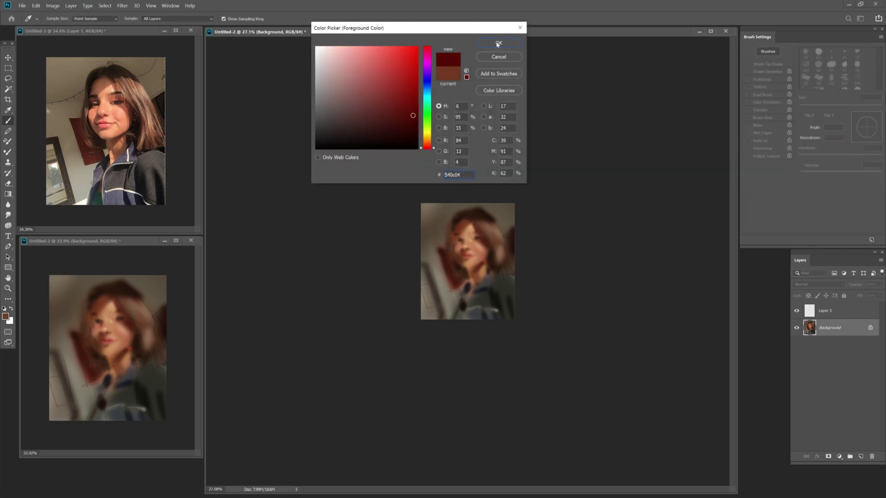
{"action": "left_click", "coordinate": [499, 44]}
{"action": "key", "text": "bracketleft"}
{"action": "key", "text": "bracketleft"}
{"action": "key", "text": "bracketleft"}
{"action": "key", "text": "bracketleft"}
{"action": "key", "text": "bracketleft"}
{"action": "key", "text": "bracketleft"}
{"action": "key", "text": "bracketleft"}
{"action": "key", "text": "bracketleft"}
{"action": "left_click", "coordinate": [6, 317]}
{"action": "left_click", "coordinate": [462, 240]}
{"action": "left_click", "coordinate": [499, 43]}
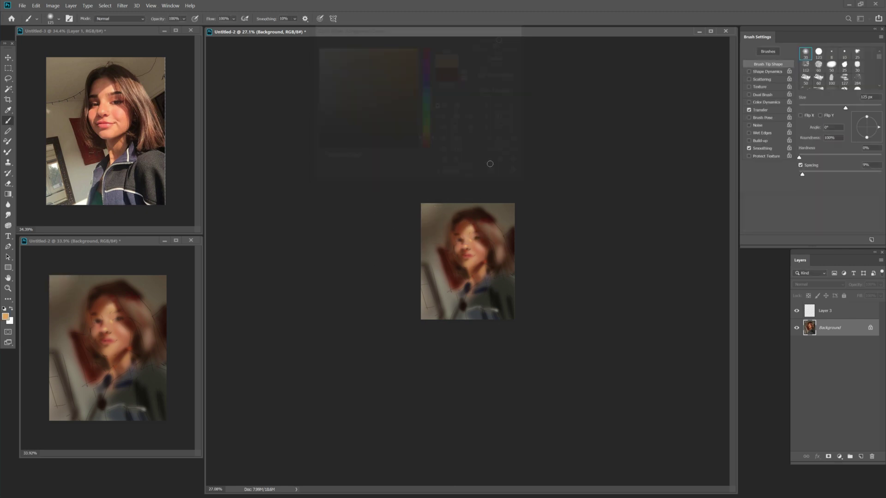
{"action": "key", "text": "bracketleft"}
{"action": "key", "text": "bracketleft"}
Sample several dark colours from the hair and enlarge the brush.
{"action": "left_click", "coordinate": [484, 217], "text": "alt"}
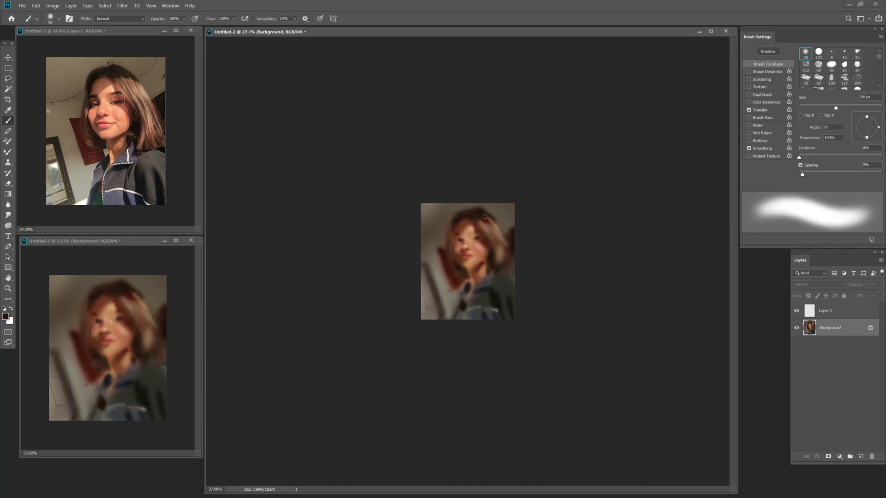
{"action": "left_click", "coordinate": [506, 219], "text": "alt"}
{"action": "key", "text": "bracketright"}
{"action": "key", "text": "bracketright"}
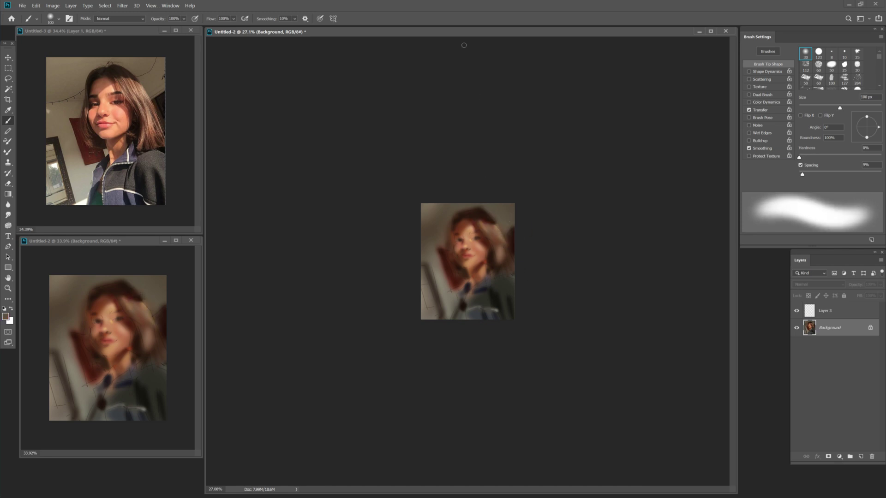
{"action": "left_click", "coordinate": [485, 239], "text": "alt"}
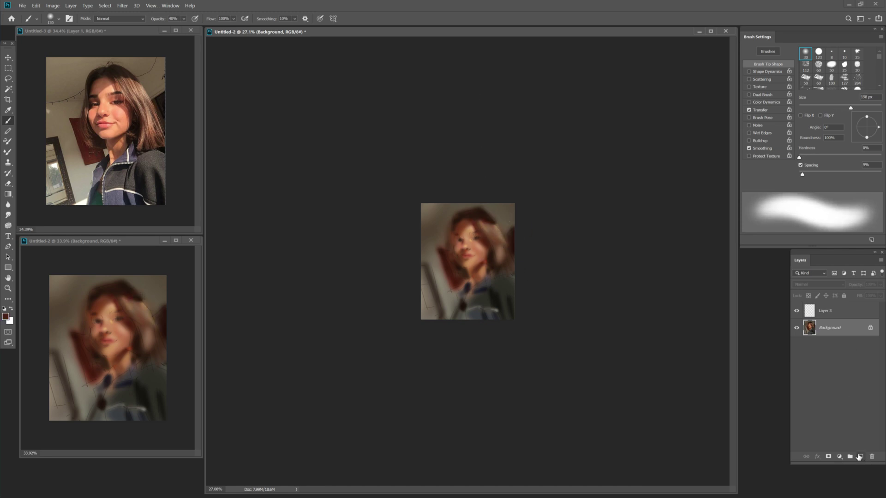
Add a Multiply layer and darken the portrait's left and top with a large brush.
{"action": "left_click", "coordinate": [859, 456]}
{"action": "left_click", "coordinate": [819, 285]}
{"action": "left_click", "coordinate": [812, 315]}
{"action": "key", "text": "bracketright"}
{"action": "key", "text": "bracketright"}
{"action": "key", "text": "bracketright"}
{"action": "key", "text": "bracketright"}
{"action": "key", "text": "bracketright"}
{"action": "key", "text": "bracketright"}
{"action": "key", "text": "bracketright"}
{"action": "key", "text": "bracketright"}
{"action": "key", "text": "bracketright"}
{"action": "key", "text": "bracketright"}
{"action": "key", "text": "bracketright"}
{"action": "key", "text": "bracketright"}
{"action": "key", "text": "bracketright"}
{"action": "key", "text": "bracketright"}
{"action": "key", "text": "bracketright"}
{"action": "key", "text": "bracketright"}
{"action": "key", "text": "bracketright"}
{"action": "key", "text": "bracketright"}
{"action": "key", "text": "bracketright"}
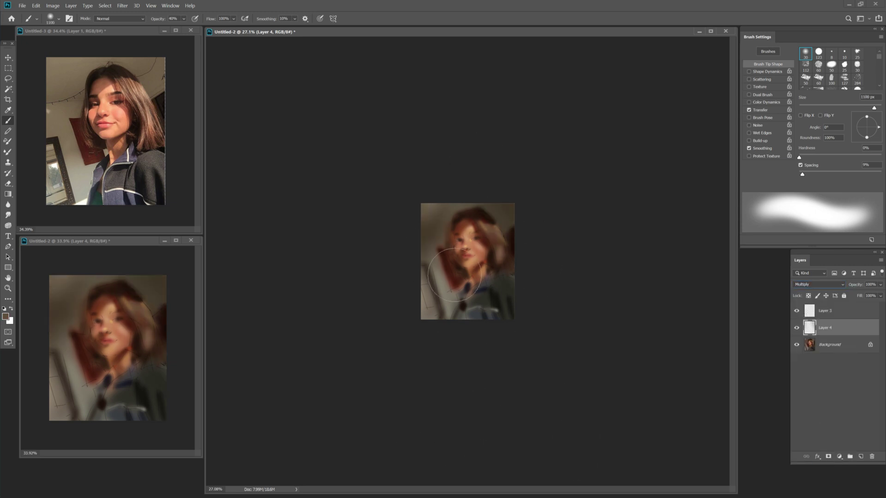
{"action": "key", "text": "bracketleft"}
{"action": "key", "text": "bracketleft"}
{"action": "mouse_move", "coordinate": [454, 275]}
{"action": "left_mouse_down"}
{"action": "mouse_move", "coordinate": [316, 267]}
{"action": "mouse_move", "coordinate": [460, 218]}
{"action": "left_mouse_up"}
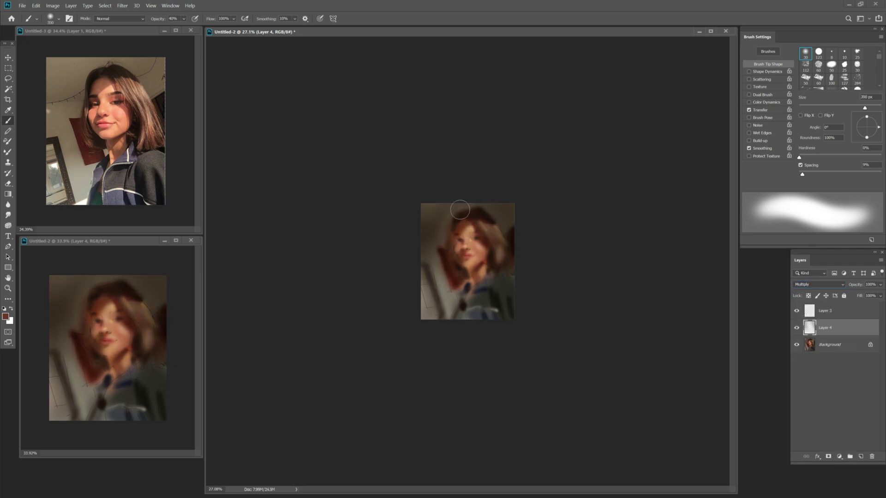
Choose a darker maroon and resize the brush between 70 and 125 px.
{"action": "key", "text": "bracketleft"}
{"action": "key", "text": "bracketleft"}
{"action": "key", "text": "bracketleft"}
{"action": "left_click", "coordinate": [411, 135]}
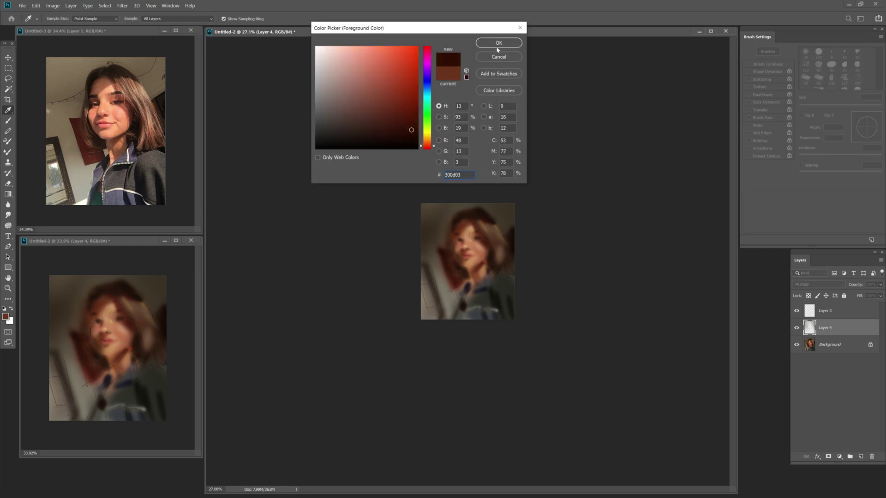
{"action": "key", "text": "Return"}
{"action": "key", "text": "bracketleft"}
{"action": "key", "text": "bracketleft"}
{"action": "key", "text": "bracketleft"}
{"action": "key", "text": "bracketright"}
{"action": "key", "text": "bracketright"}
{"action": "key", "text": "bracketright"}
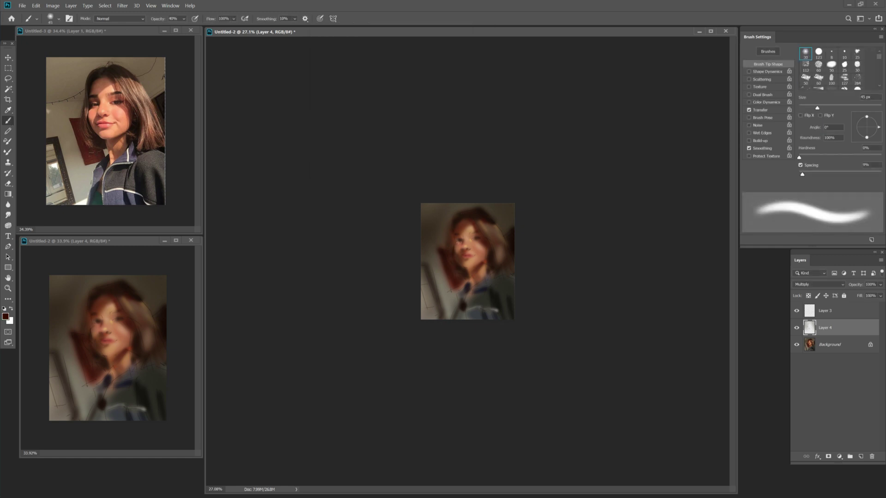
{"action": "key", "text": "bracketright"}
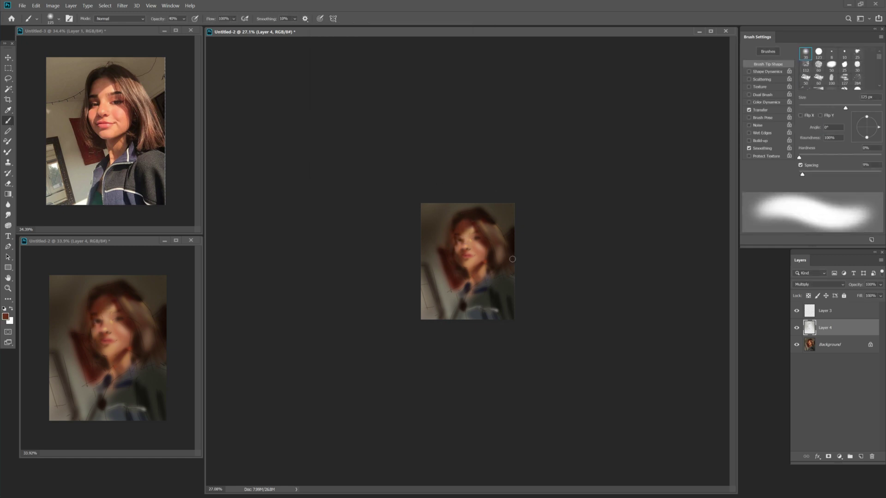
Fine-tune the brush size up to 125 px and make the Background layer active.
{"action": "key", "text": "bracketleft"}
{"action": "key", "text": "bracketright"}
{"action": "key", "text": "bracketleft"}
{"action": "key", "text": "bracketleft"}
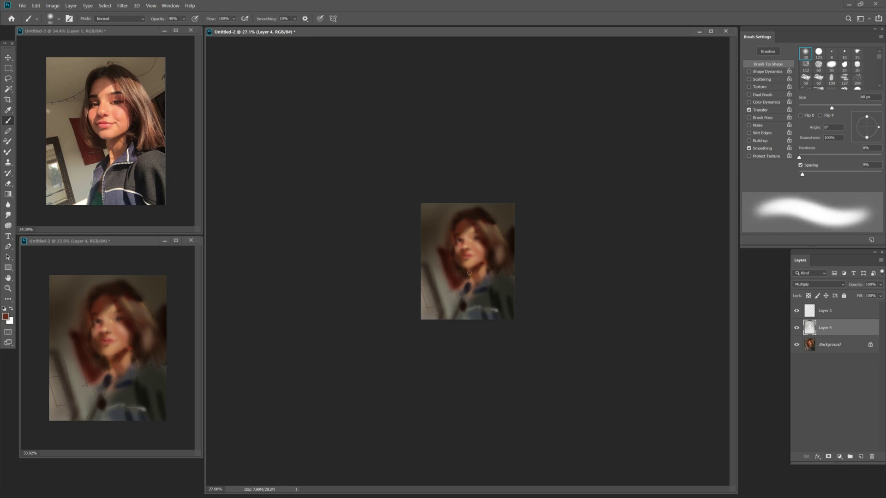
{"action": "key", "text": "bracketright"}
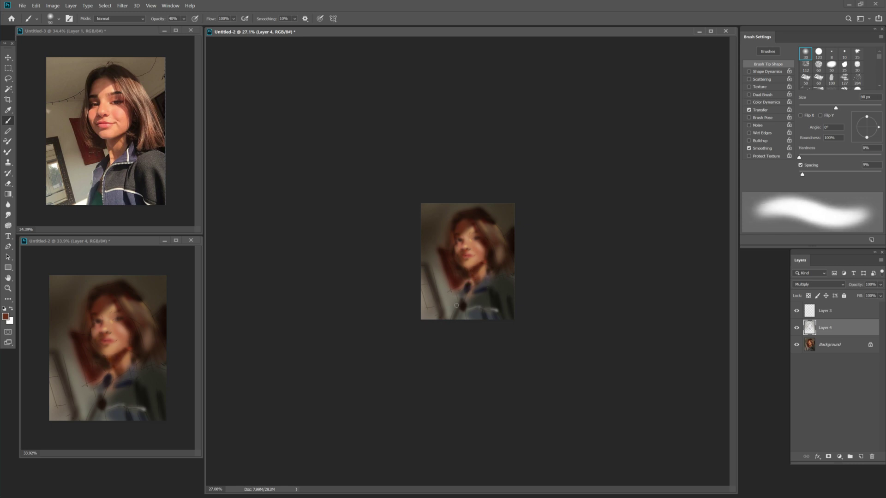
{"action": "key", "text": "bracketright"}
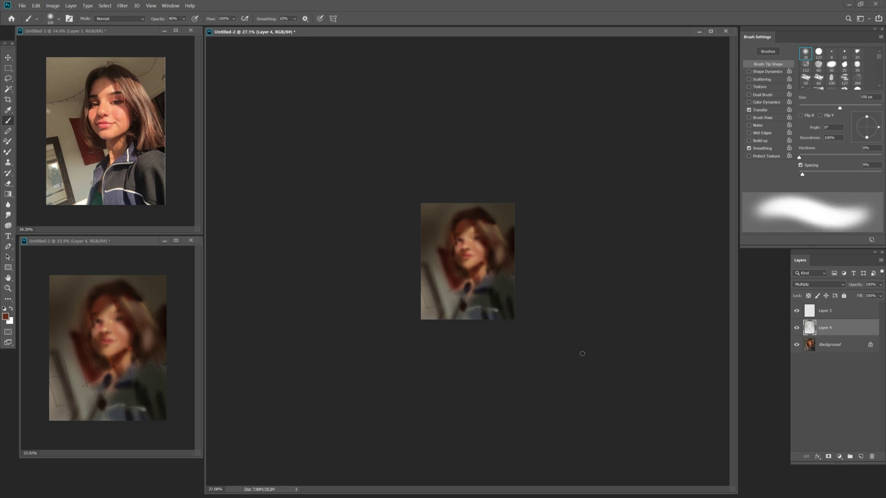
{"action": "key", "text": "bracketright"}
{"action": "left_click", "coordinate": [829, 345]}
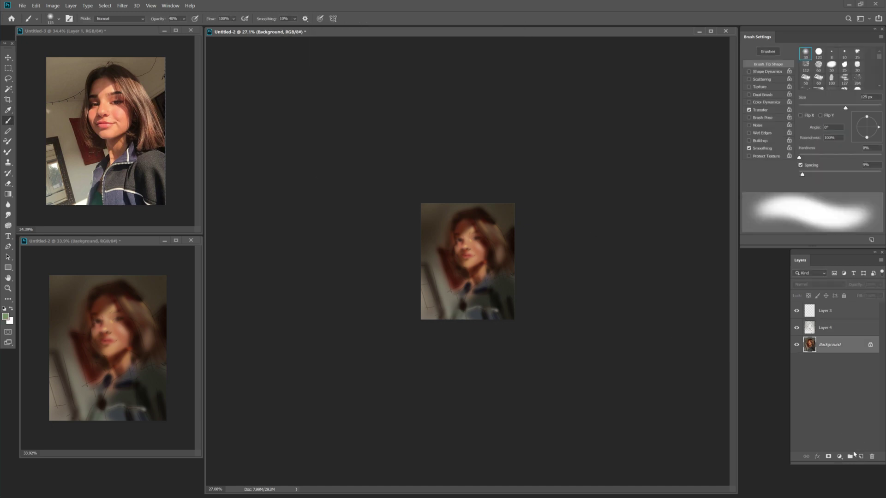
Add a Screen layer above Background and paint soft purple and pale lavender light on the jacket and upper-right hair.
{"action": "left_click", "coordinate": [860, 456]}
{"action": "left_click", "coordinate": [819, 285]}
{"action": "left_click", "coordinate": [817, 342]}
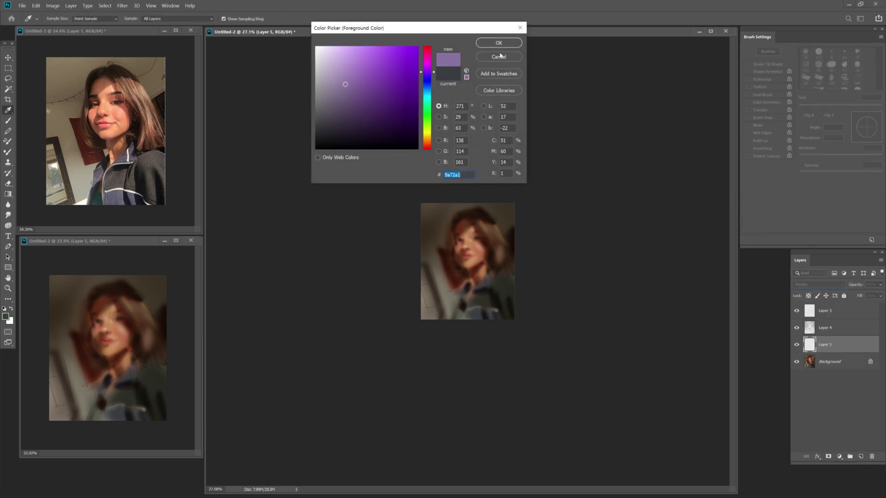
{"action": "key", "text": "Return"}
{"action": "mouse_move", "coordinate": [471, 295]}
{"action": "left_mouse_down"}
{"action": "mouse_move", "coordinate": [492, 326]}
{"action": "mouse_move", "coordinate": [484, 281]}
{"action": "mouse_move", "coordinate": [482, 303]}
{"action": "mouse_move", "coordinate": [451, 314]}
{"action": "left_mouse_up"}
{"action": "key", "text": "Return"}
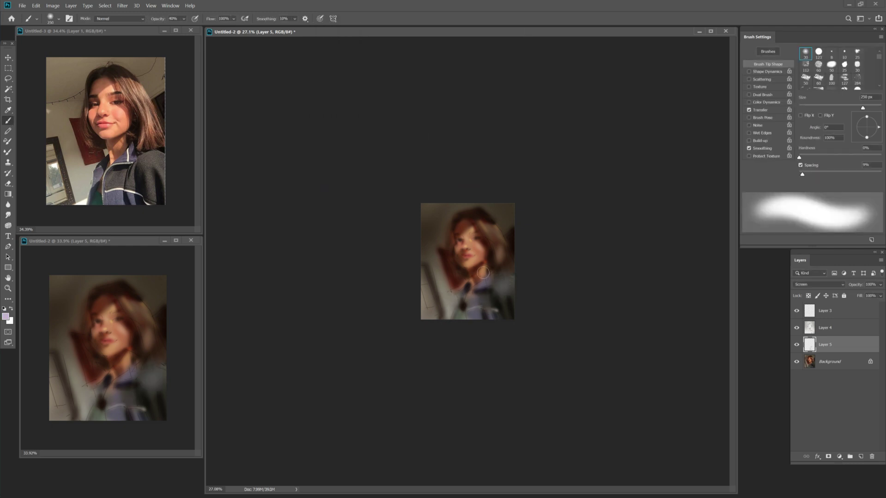
{"action": "key", "text": "bracketleft"}
{"action": "key", "text": "bracketleft"}
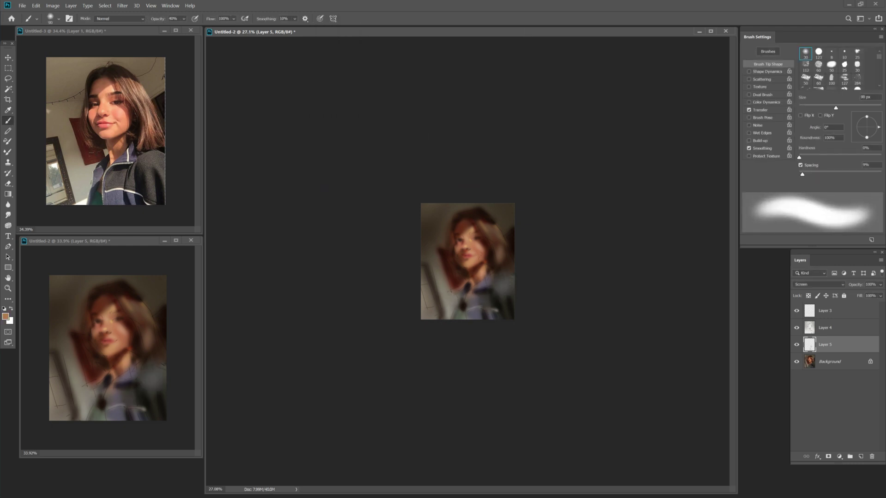
{"action": "key", "text": "bracketright"}
{"action": "key", "text": "bracketright"}
{"action": "left_click_drag", "start_coordinate": [500, 235], "coordinate": [484, 226]}
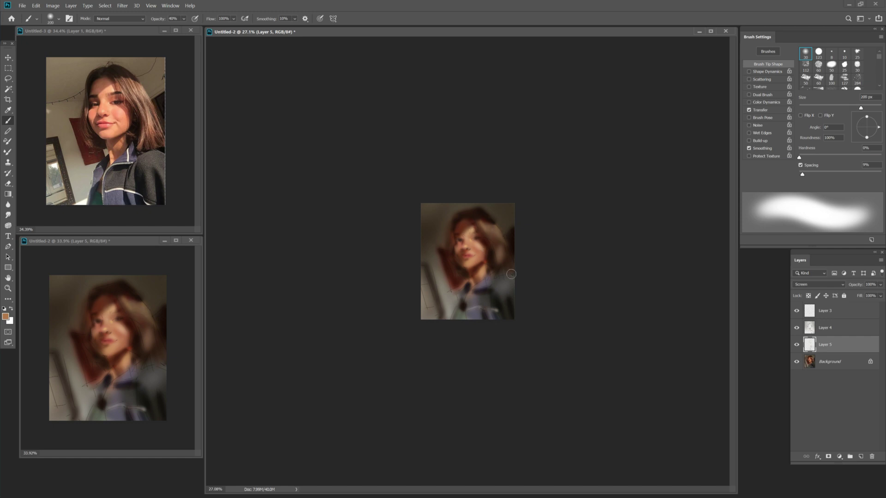
On the Multiply layer, paint warm orange and muted brown shading with a 300 px brush.
{"action": "key", "text": "alt+bracketright"}
{"action": "left_click", "coordinate": [6, 317]}
{"action": "left_click", "coordinate": [401, 69]}
{"action": "key", "text": "Return"}
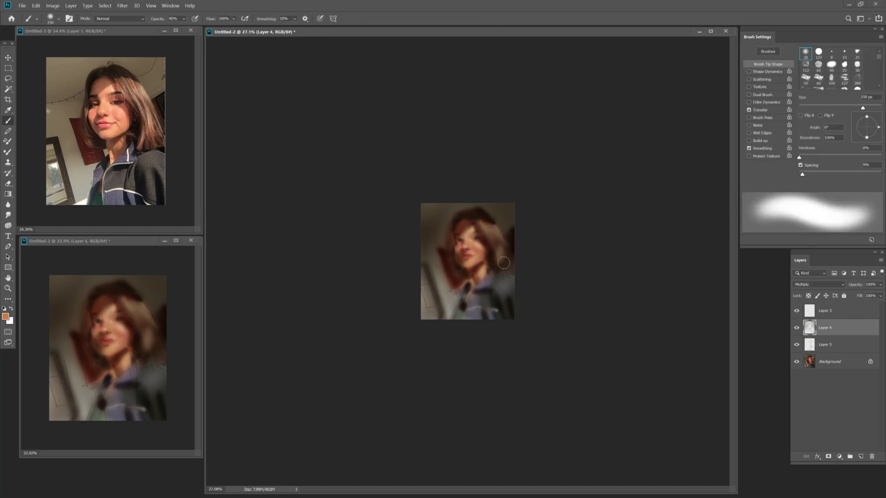
{"action": "left_click", "coordinate": [448, 59]}
{"action": "key", "text": "Return"}
{"action": "key", "text": "bracketright"}
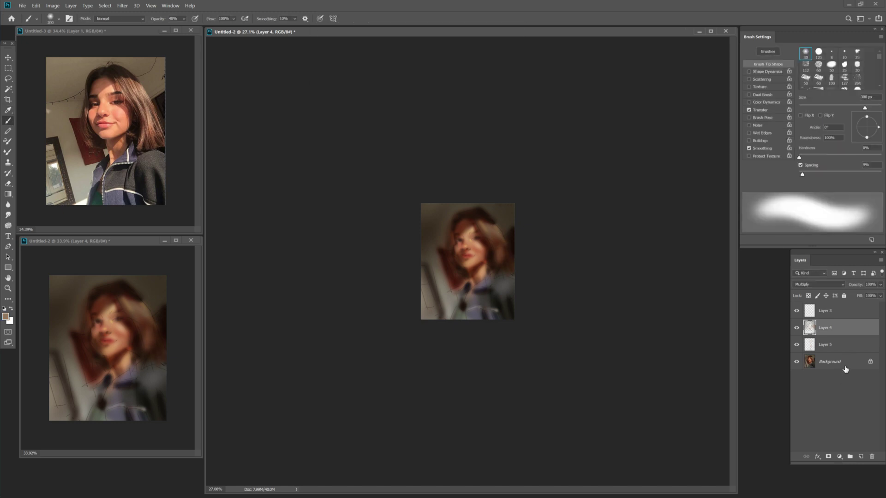
Merge Layers 4 and 5 down into the Background layer.
{"action": "left_click", "coordinate": [846, 364], "text": "shift"}
{"action": "key", "text": "ctrl+e"}
{"action": "left_click", "coordinate": [51, 19]}
Switch to a different brush preset and paint dark cheek-sampled strokes over the lower-left area at 90 px.
{"action": "double_click", "coordinate": [79, 198]}
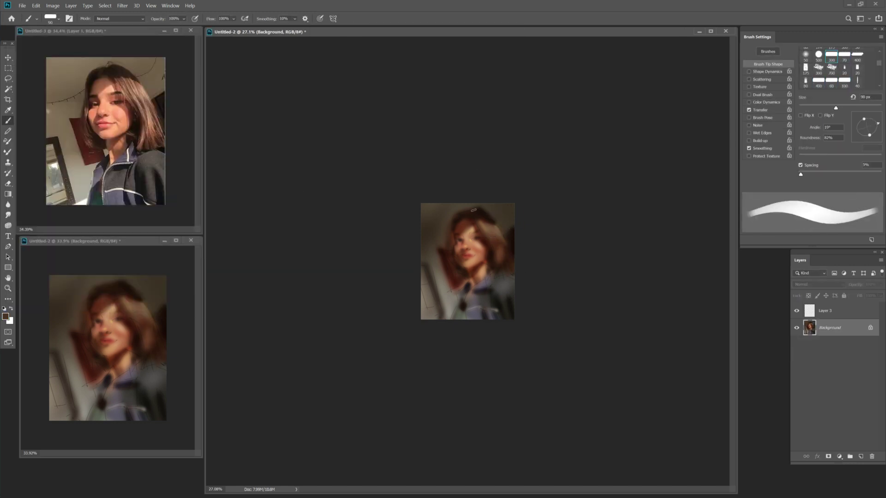
{"action": "key", "text": "bracketleft"}
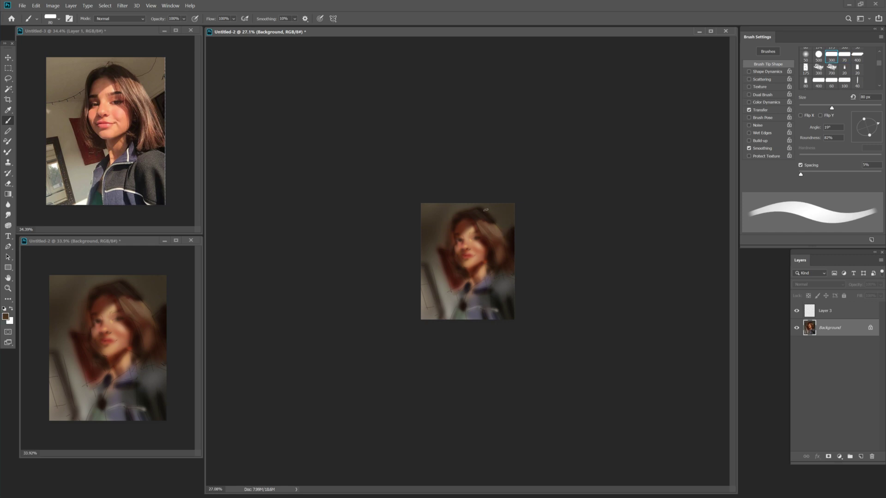
{"action": "key", "text": "bracketright"}
{"action": "left_click", "coordinate": [442, 267], "text": "alt"}
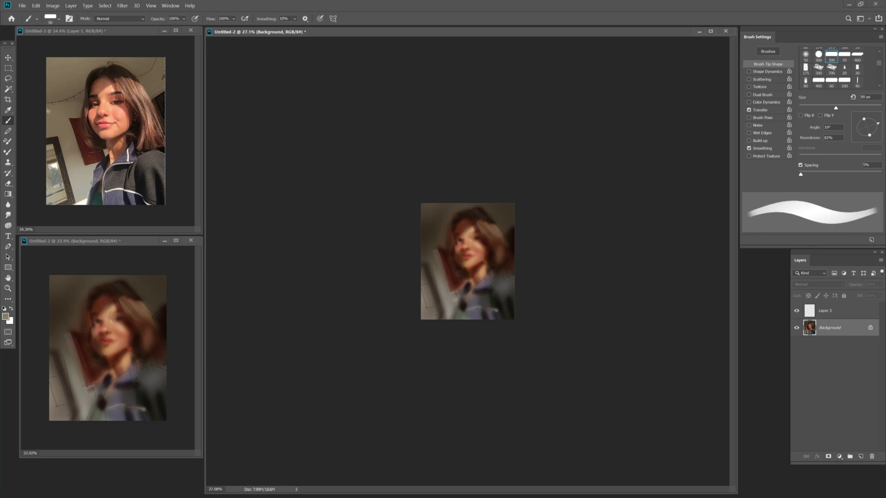
{"action": "key", "text": "bracketright"}
{"action": "key", "text": "bracketright"}
{"action": "key", "text": "bracketright"}
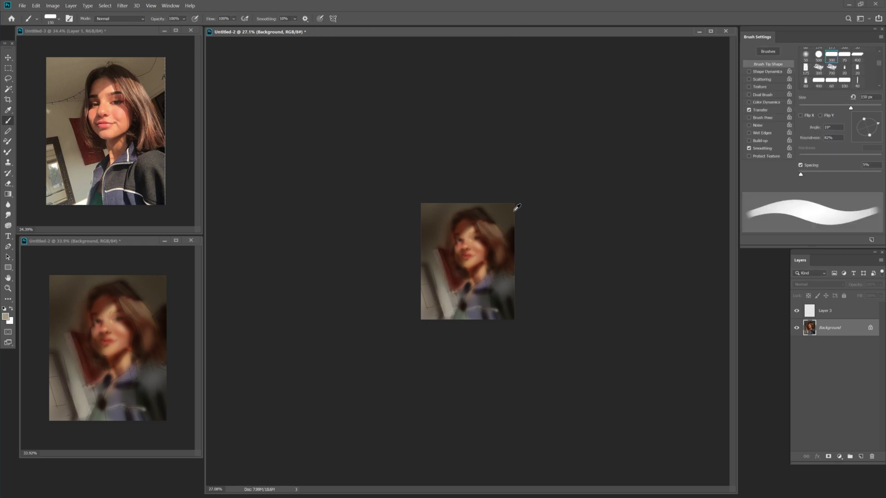
{"action": "key", "text": "bracketright"}
{"action": "key", "text": "bracketright"}
{"action": "key", "text": "bracketright"}
{"action": "key", "text": "bracketright"}
{"action": "key", "text": "bracketleft"}
{"action": "key", "text": "bracketleft"}
{"action": "key", "text": "bracketleft"}
{"action": "key", "text": "bracketleft"}
{"action": "key", "text": "bracketleft"}
{"action": "key", "text": "bracketleft"}
{"action": "key", "text": "bracketleft"}
{"action": "left_click_drag", "start_coordinate": [425, 288], "coordinate": [452, 316]}
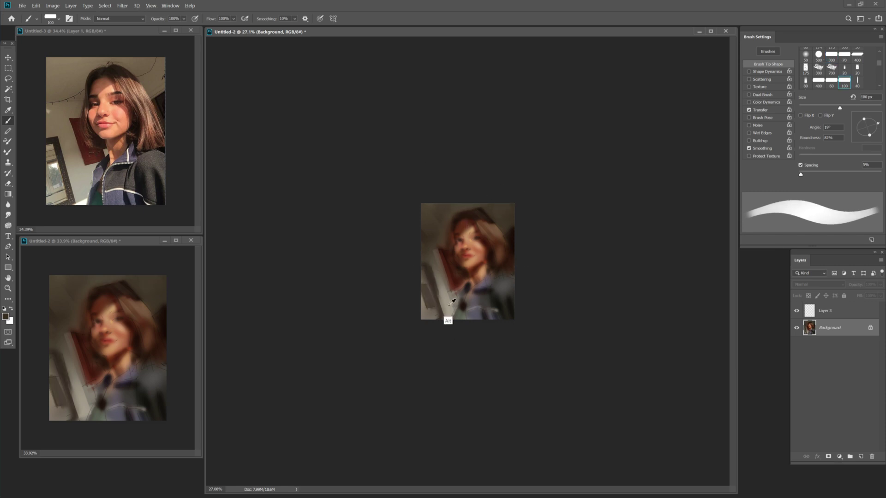
Sample a dark colour from the jacket and shift the paint colour to brown.
{"action": "left_click", "coordinate": [461, 314], "text": "alt"}
{"action": "key", "text": "bracketleft"}
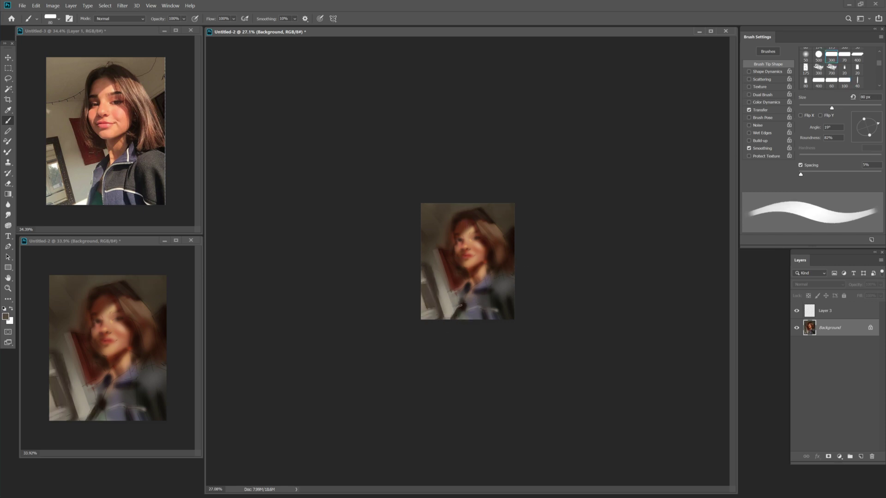
{"action": "key", "text": "bracketleft"}
{"action": "key", "text": "bracketleft"}
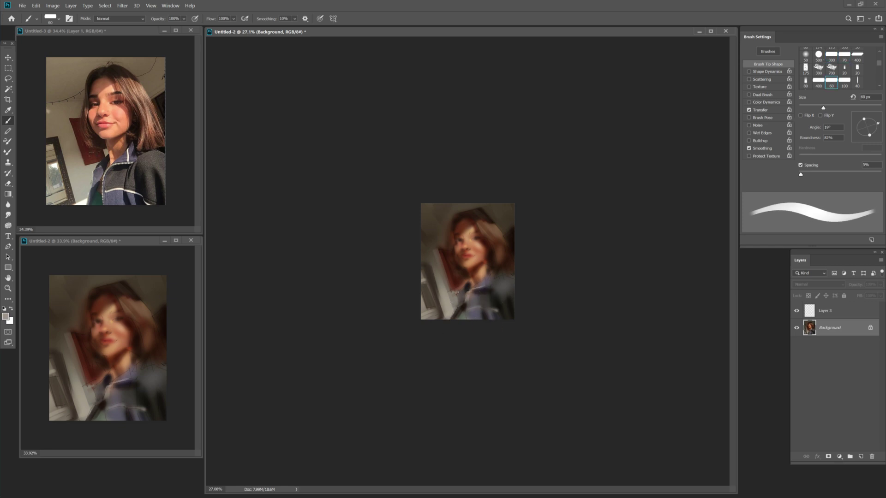
{"action": "key", "text": "bracketright"}
{"action": "key", "text": "bracketright"}
{"action": "key", "text": "bracketright"}
{"action": "key", "text": "bracketright"}
{"action": "left_click", "coordinate": [515, 312], "text": "alt"}
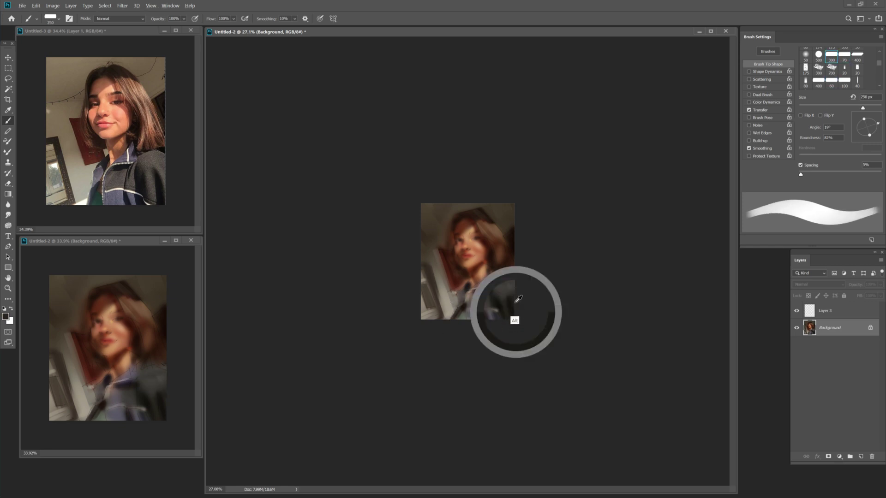
{"action": "left_click", "coordinate": [5, 316]}
{"action": "left_click", "coordinate": [423, 138]}
{"action": "left_click", "coordinate": [499, 43]}
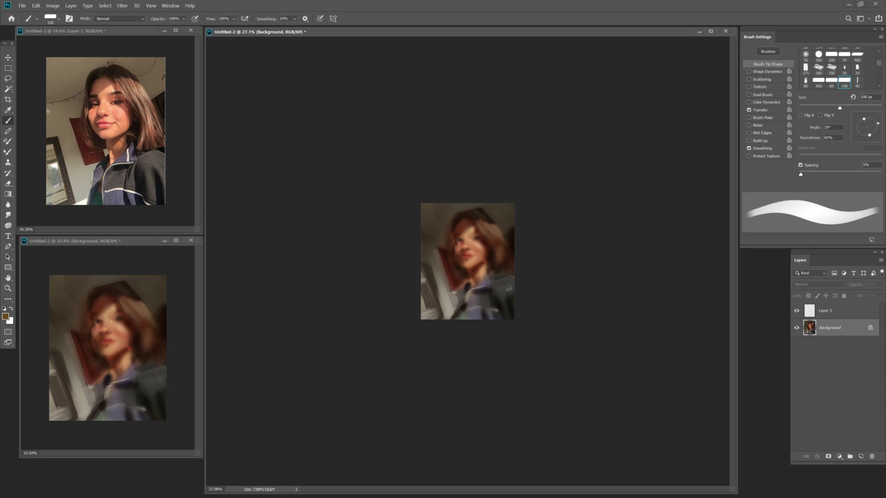
Set the paint colour to dark red 9d1305, then to a near-black.
{"action": "key", "text": "bracketleft"}
{"action": "key", "text": "bracketleft"}
{"action": "key", "text": "i"}
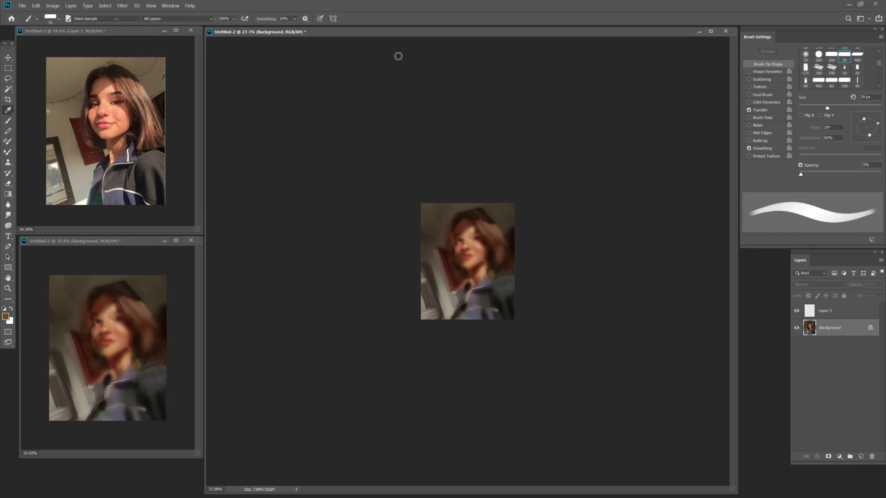
{"action": "left_click", "coordinate": [6, 317]}
{"action": "left_click", "coordinate": [415, 86]}
{"action": "left_click", "coordinate": [499, 43]}
{"action": "key", "text": "b"}
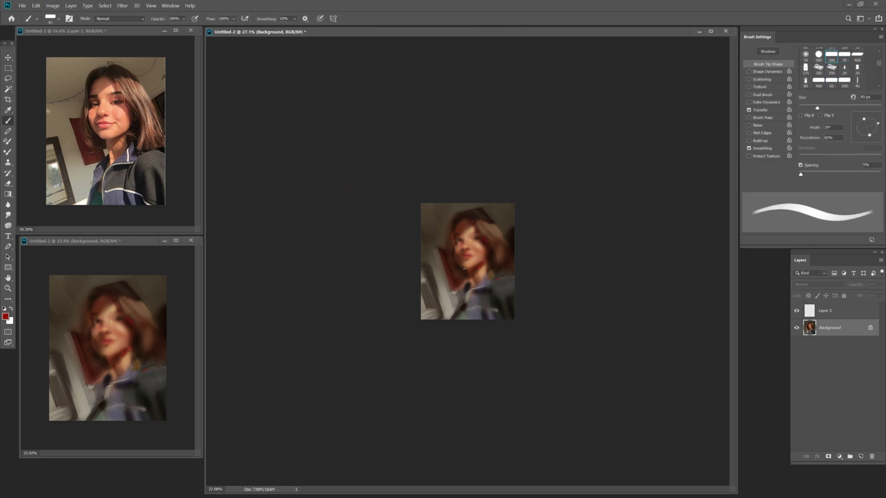
{"action": "left_click", "coordinate": [6, 316]}
{"action": "left_click", "coordinate": [402, 166]}
{"action": "left_click", "coordinate": [499, 43]}
Vary the brush between 35 and 70 px while laying light strokes over the hair.
{"action": "key", "text": "bracketright"}
{"action": "key", "text": "bracketright"}
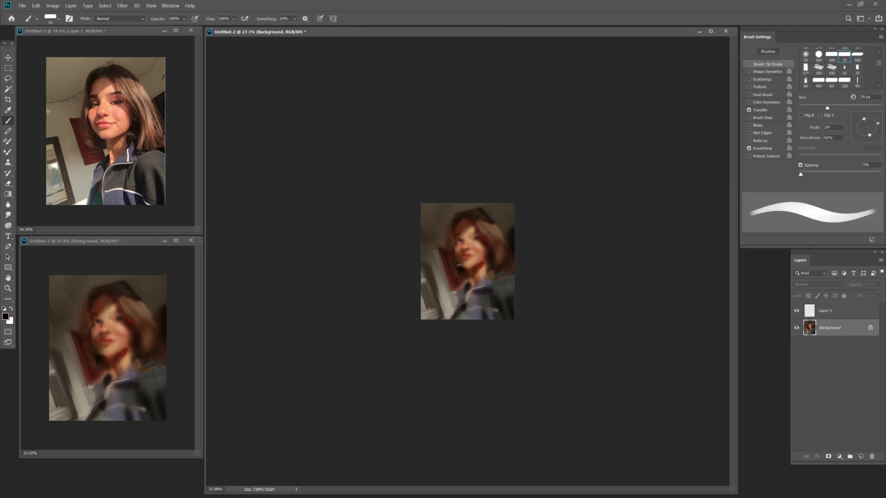
{"action": "key", "text": "bracketleft"}
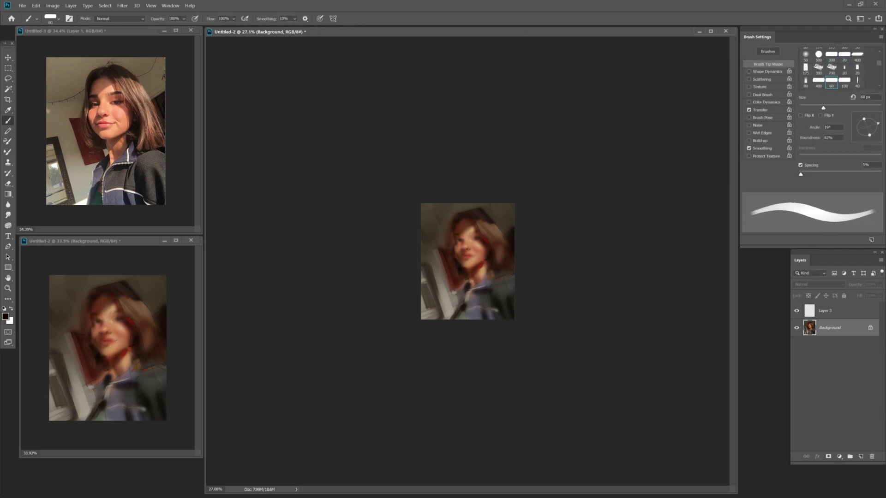
{"action": "key", "text": "bracketleft"}
{"action": "key", "text": "bracketleft"}
{"action": "key", "text": "bracketleft"}
{"action": "key", "text": "bracketleft"}
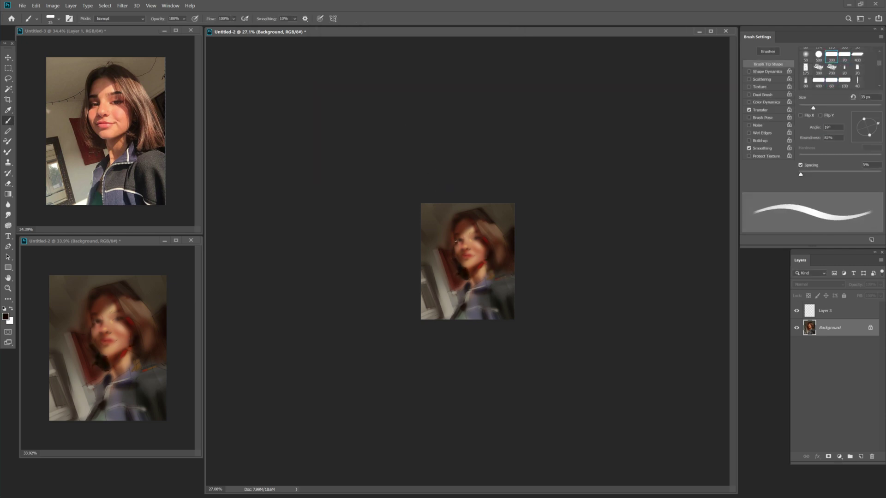
{"action": "key", "text": "bracketleft"}
{"action": "key", "text": "bracketleft"}
{"action": "key", "text": "bracketleft"}
{"action": "key", "text": "bracketright"}
{"action": "key", "text": "bracketright"}
{"action": "key", "text": "bracketright"}
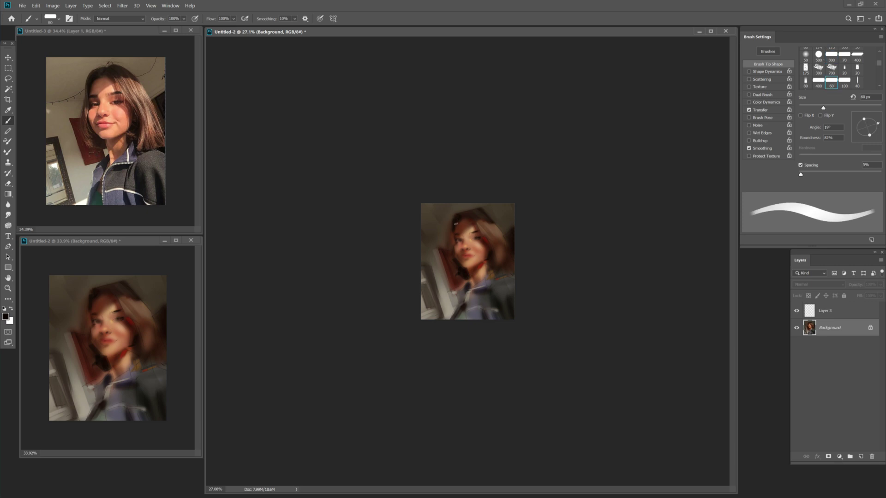
{"action": "key", "text": "bracketright"}
{"action": "key", "text": "bracketright"}
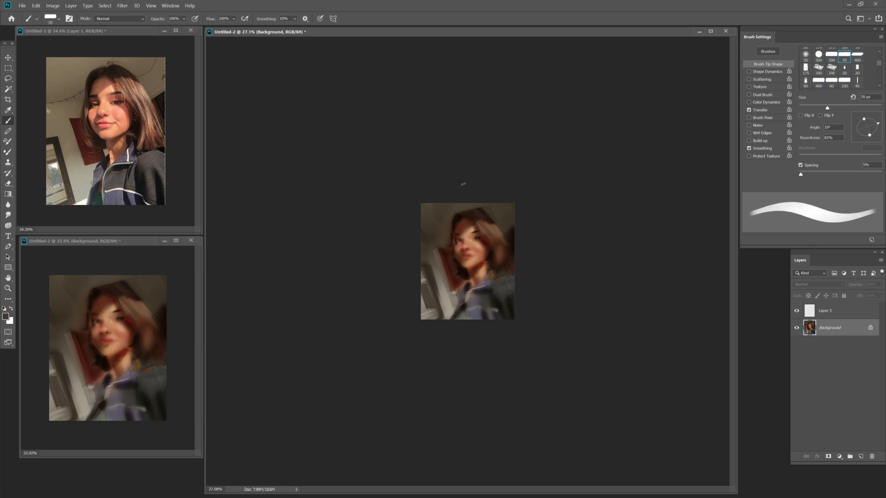
{"action": "key", "text": "bracketleft"}
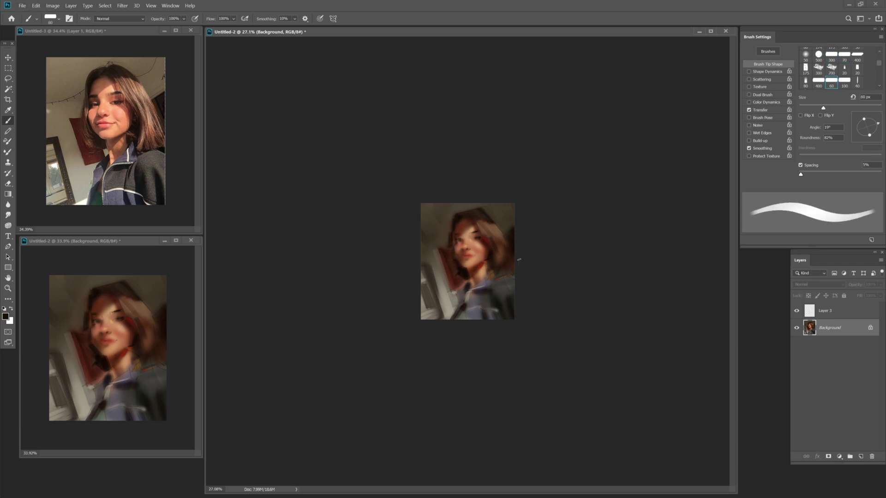
{"action": "key", "text": "bracketright"}
{"action": "key", "text": "bracketleft"}
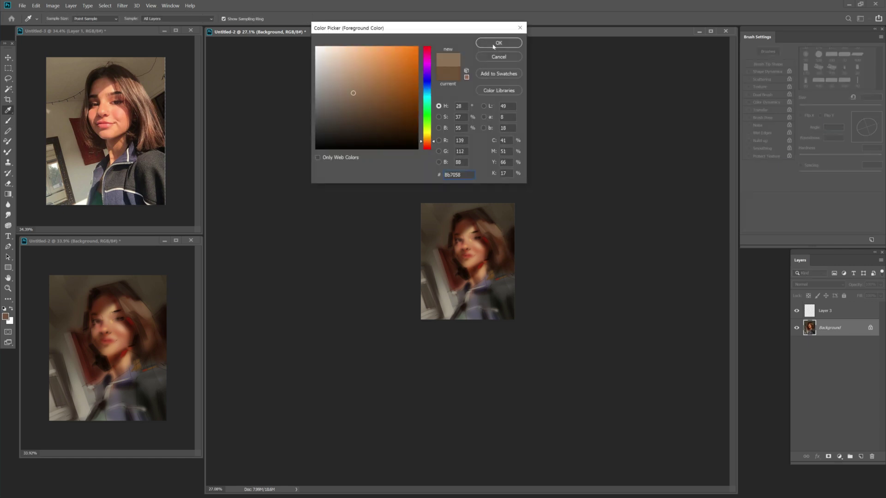
Accept the sampled warm brown and paint a small light stroke on the hair at 70 px.
{"action": "left_click", "coordinate": [501, 238]}
{"action": "key", "text": "Return"}
{"action": "left_click_drag", "start_coordinate": [491, 224], "coordinate": [499, 229]}
{"action": "key", "text": "bracketleft"}
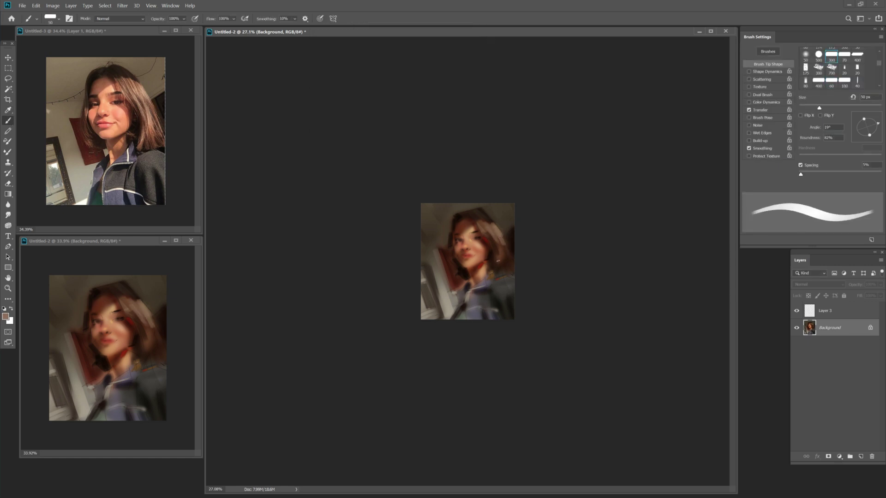
{"action": "key", "text": "bracketright"}
{"action": "key", "text": "bracketright"}
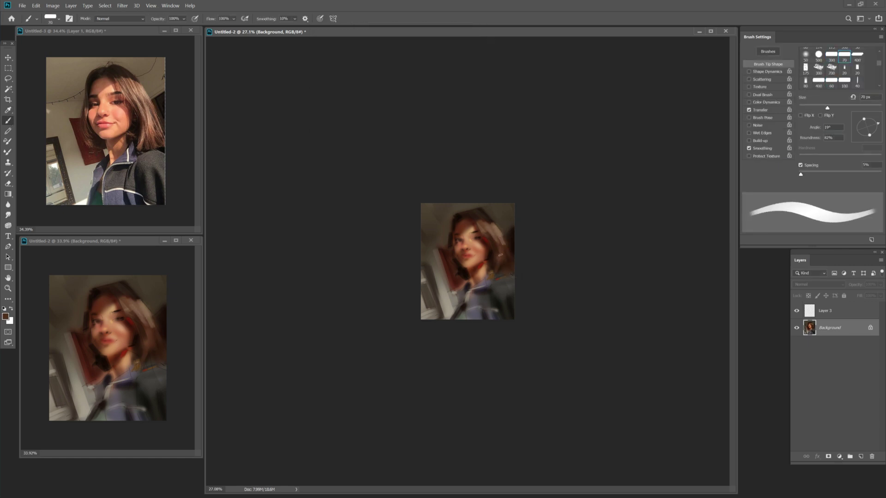
Sample darker hair tones and set a dark grey paint colour, brush sized 45–80 px.
{"action": "left_click", "coordinate": [493, 263], "text": "alt"}
{"action": "key", "text": "bracketleft"}
{"action": "key", "text": "bracketleft"}
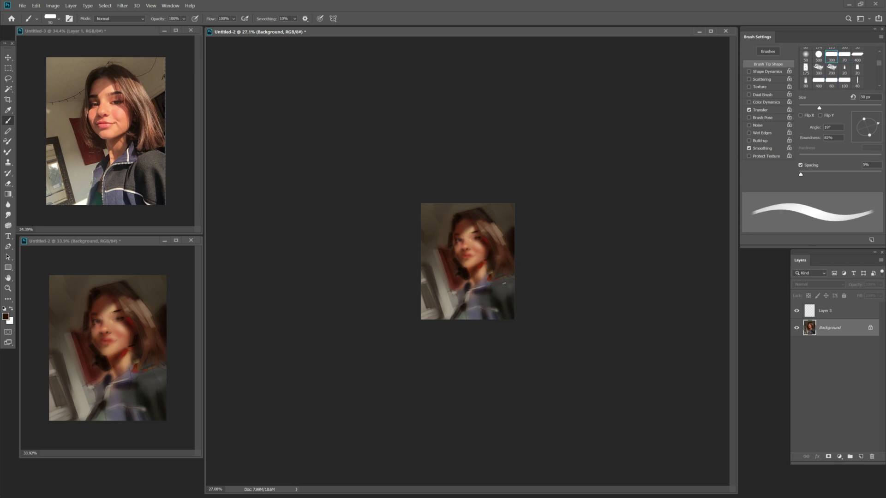
{"action": "key", "text": "bracketright"}
{"action": "key", "text": "bracketright"}
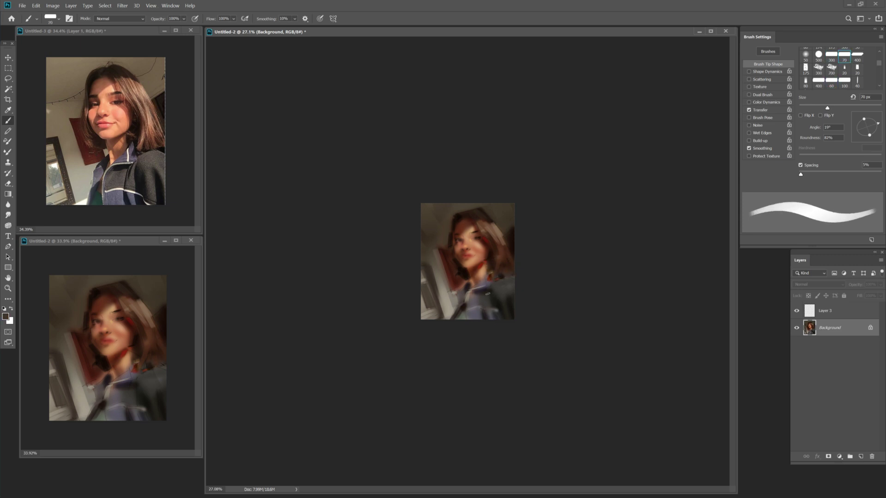
{"action": "key", "text": "bracketleft"}
{"action": "key", "text": "bracketleft"}
{"action": "key", "text": "bracketleft"}
{"action": "key", "text": "bracketright"}
{"action": "key", "text": "bracketright"}
{"action": "key", "text": "bracketright"}
{"action": "key", "text": "bracketright"}
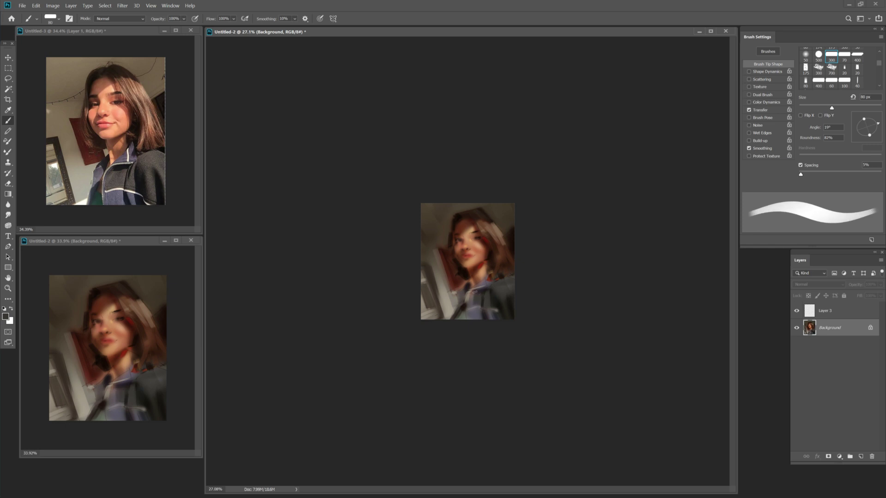
{"action": "key", "text": "i"}
{"action": "left_click", "coordinate": [502, 306]}
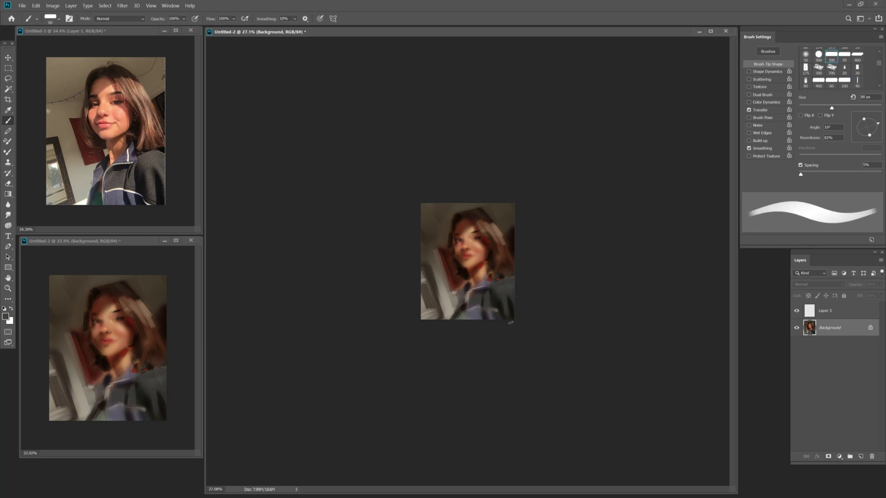
{"action": "key", "text": "Return"}
{"action": "key", "text": "b"}
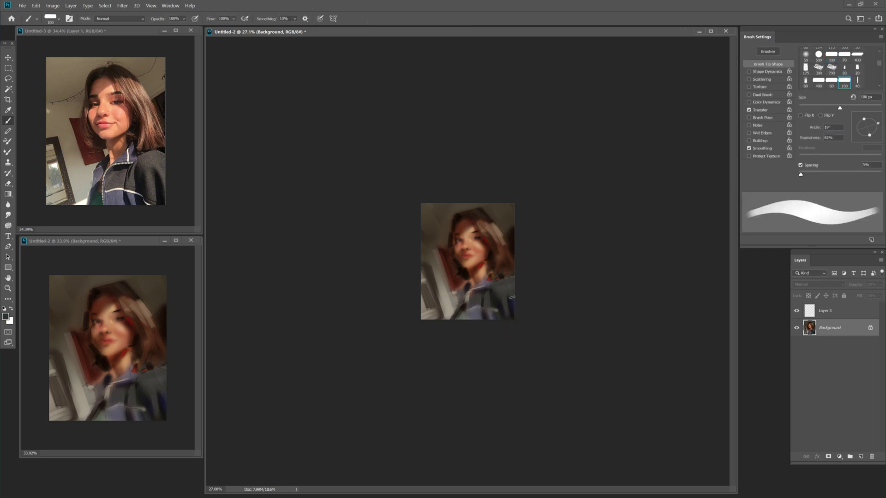
Sample a darker red-brown from the painting and paint with a 35 px brush.
{"action": "left_click", "coordinate": [512, 276], "text": "alt"}
{"action": "key", "text": "Return"}
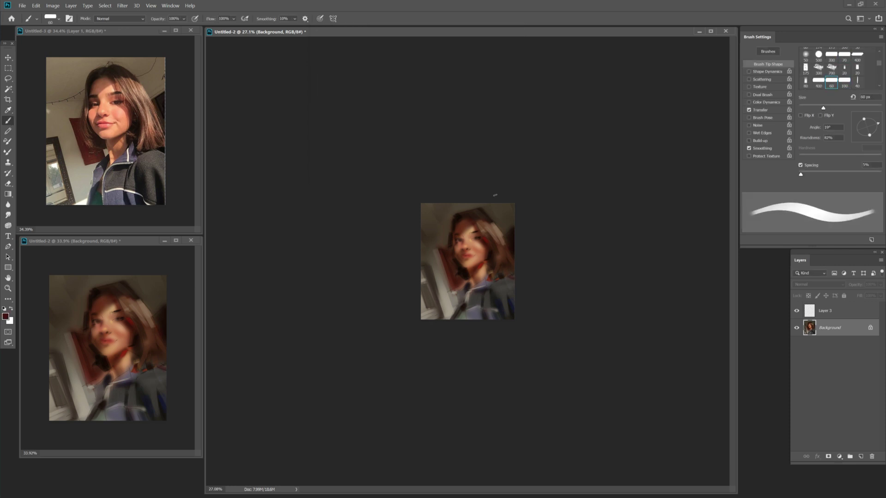
{"action": "key", "text": "i"}
{"action": "key", "text": "Return"}
{"action": "key", "text": "b"}
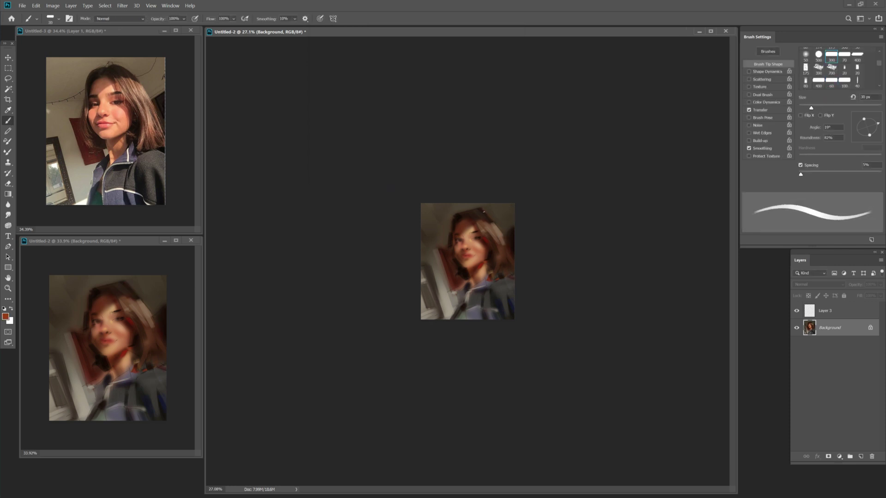
{"action": "key", "text": "bracketright"}
{"action": "key", "text": "bracketright"}
{"action": "key", "text": "bracketright"}
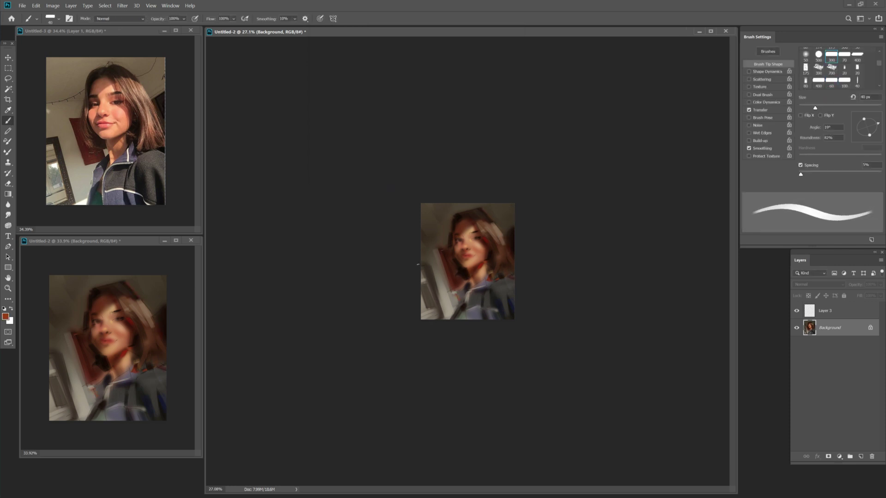
Resize the brush between 30 and 70 px and sample deep red-brown 642314 from the hair.
{"action": "key", "text": "Escape"}
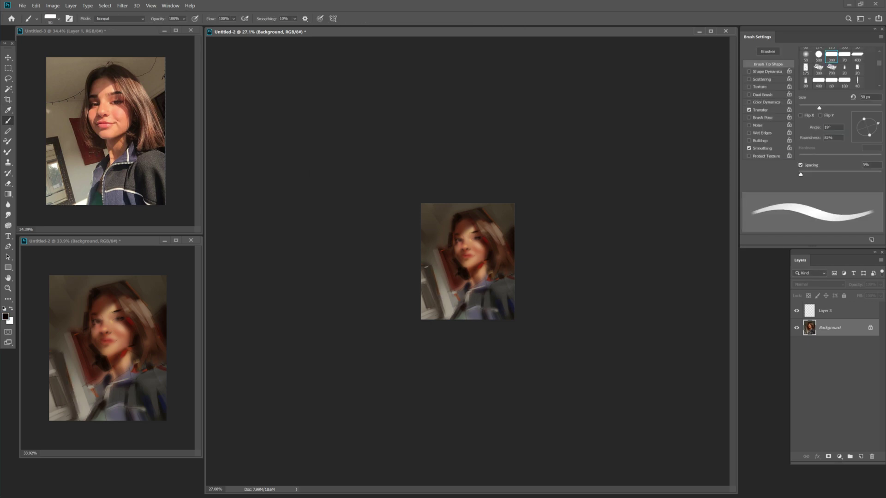
{"action": "key", "text": "bracketright"}
{"action": "key", "text": "bracketright"}
{"action": "key", "text": "bracketright"}
{"action": "key", "text": "bracketright"}
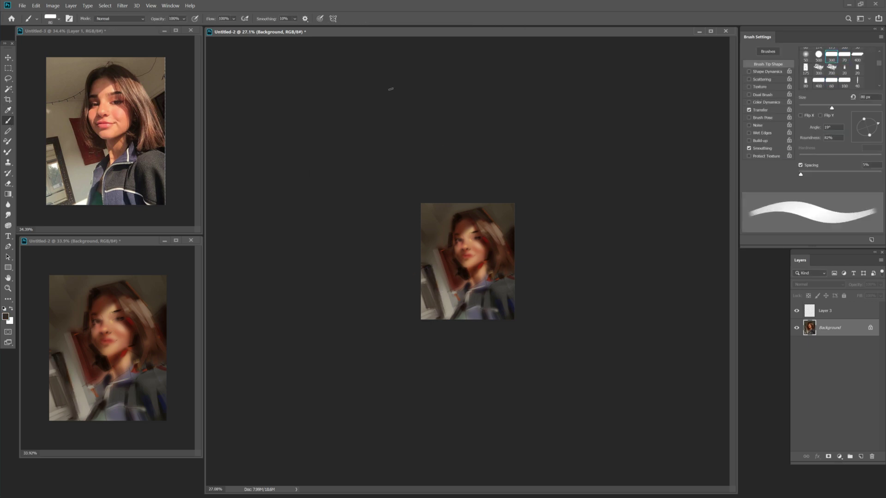
{"action": "key", "text": "bracketleft"}
{"action": "key", "text": "bracketleft"}
{"action": "key", "text": "bracketleft"}
{"action": "key", "text": "bracketleft"}
{"action": "key", "text": "bracketleft"}
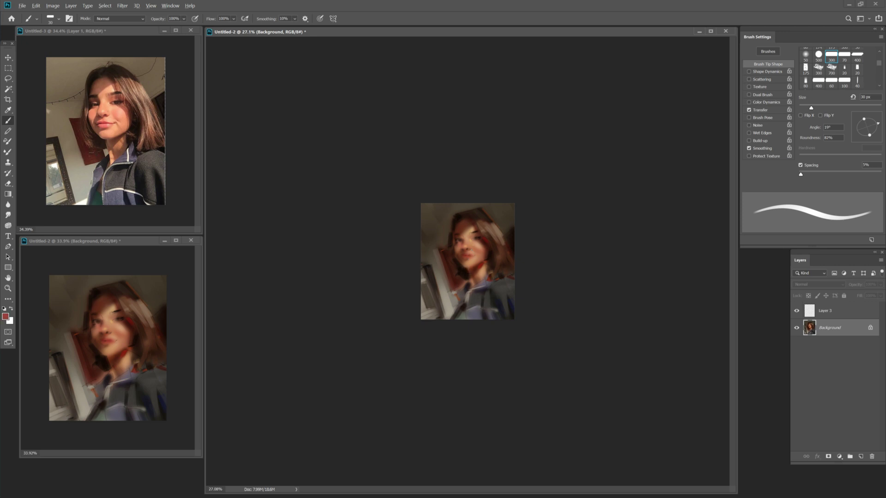
{"action": "left_click", "coordinate": [6, 316]}
{"action": "key", "text": "Escape"}
{"action": "key", "text": "i"}
{"action": "left_click", "coordinate": [5, 316]}
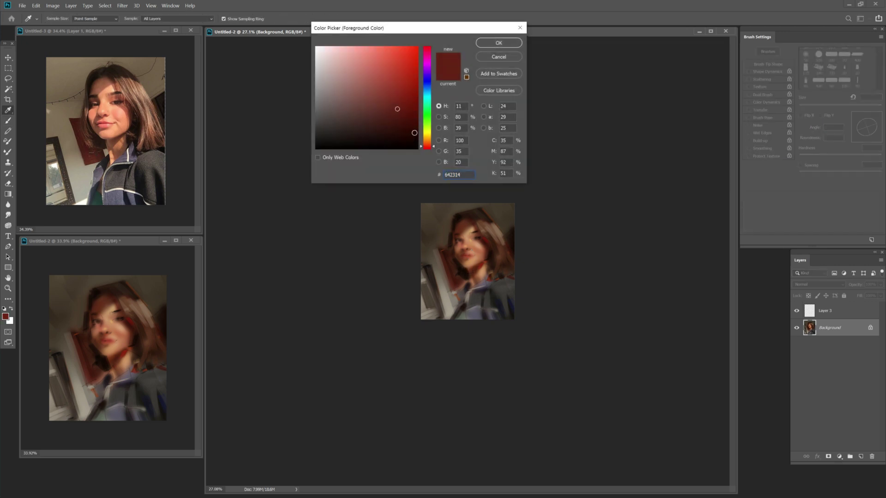
Paint with 642314, then with a sampled red and a pink, ending at a 35 px brush.
{"action": "key", "text": "Return"}
{"action": "key", "text": "b"}
{"action": "left_click", "coordinate": [467, 270], "text": "alt"}
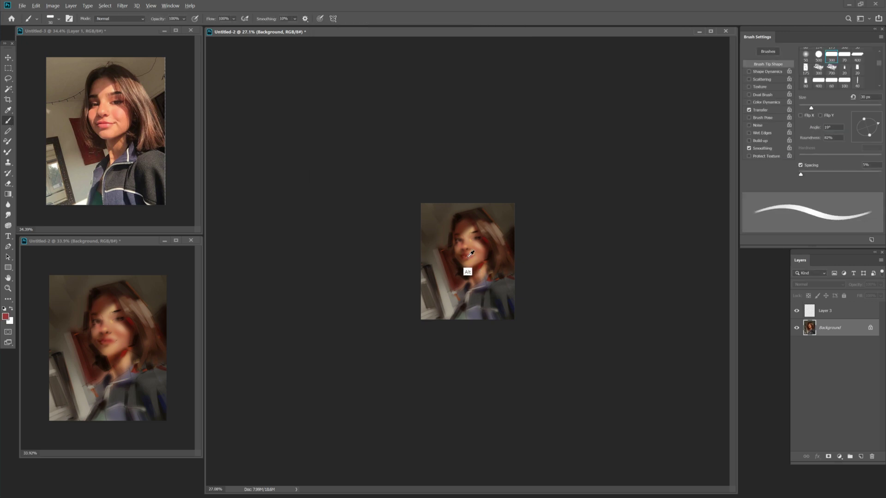
{"action": "key", "text": "bracketright"}
{"action": "key", "text": "bracketright"}
{"action": "left_click", "coordinate": [5, 317]}
{"action": "key", "text": "Return"}
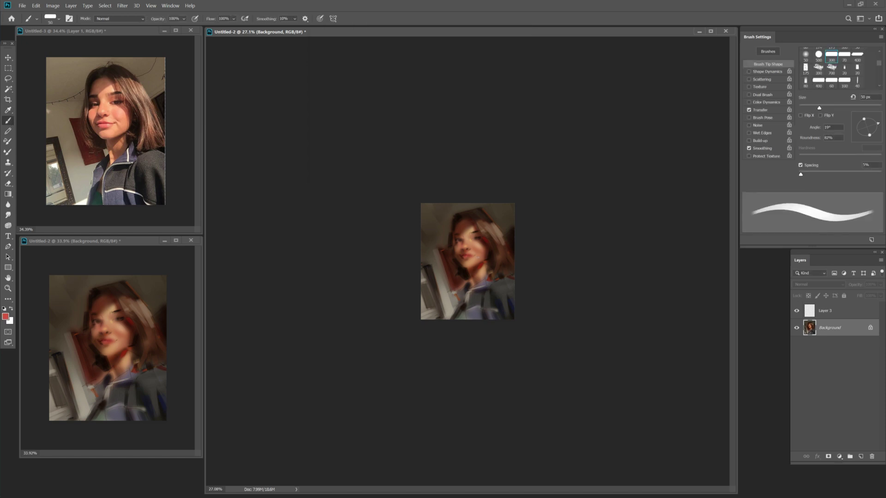
{"action": "left_click", "coordinate": [6, 316]}
{"action": "key", "text": "Return"}
{"action": "key", "text": "bracketleft"}
{"action": "key", "text": "bracketleft"}
{"action": "key", "text": "bracketleft"}
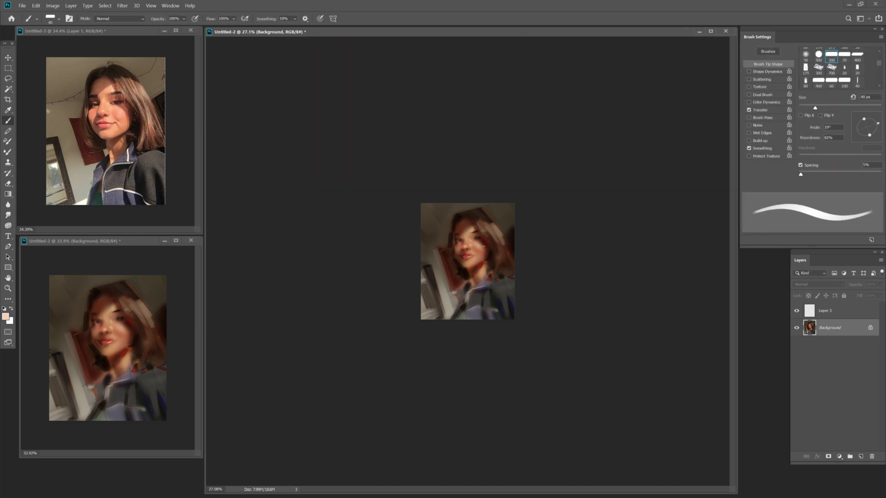
Sample a peach skin tone from the face, then paint with dark red 8d260e at 70–80 px.
{"action": "left_click", "coordinate": [478, 245], "text": "alt"}
{"action": "key", "text": "bracketright"}
{"action": "key", "text": "bracketright"}
{"action": "key", "text": "bracketright"}
{"action": "key", "text": "bracketright"}
{"action": "key", "text": "bracketright"}
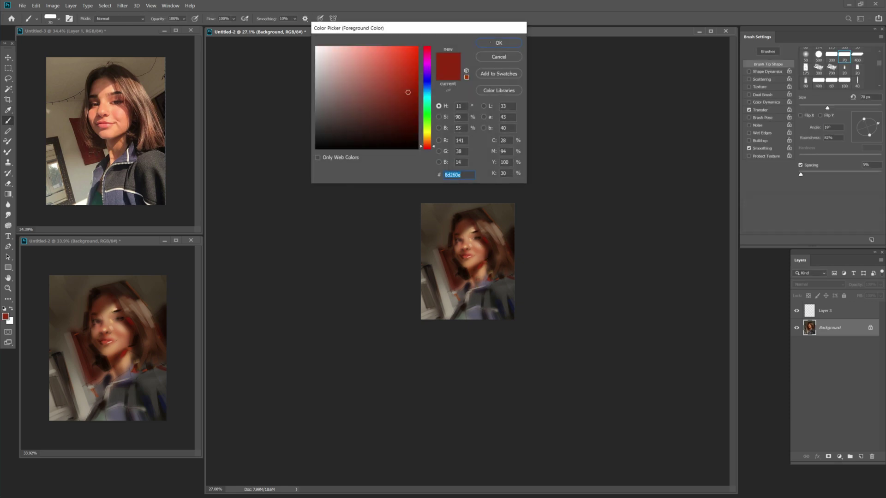
{"action": "left_click", "coordinate": [490, 42]}
{"action": "key", "text": "bracketright"}
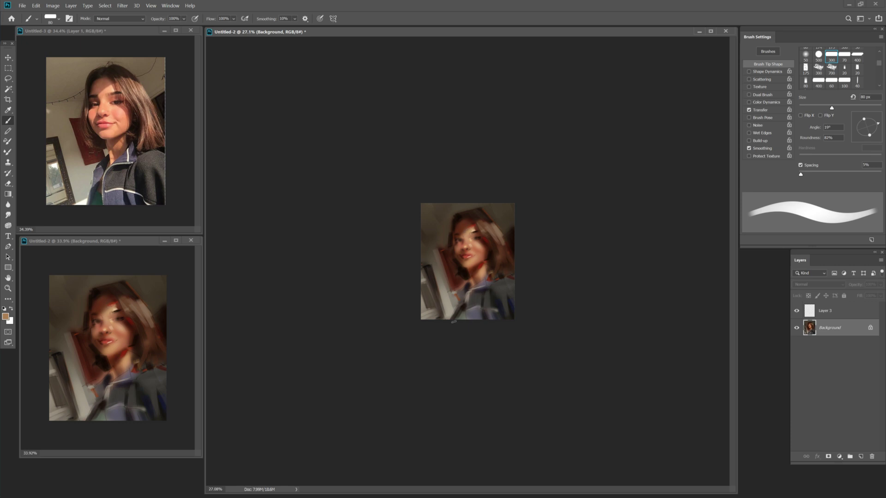
{"action": "key", "text": "bracketleft"}
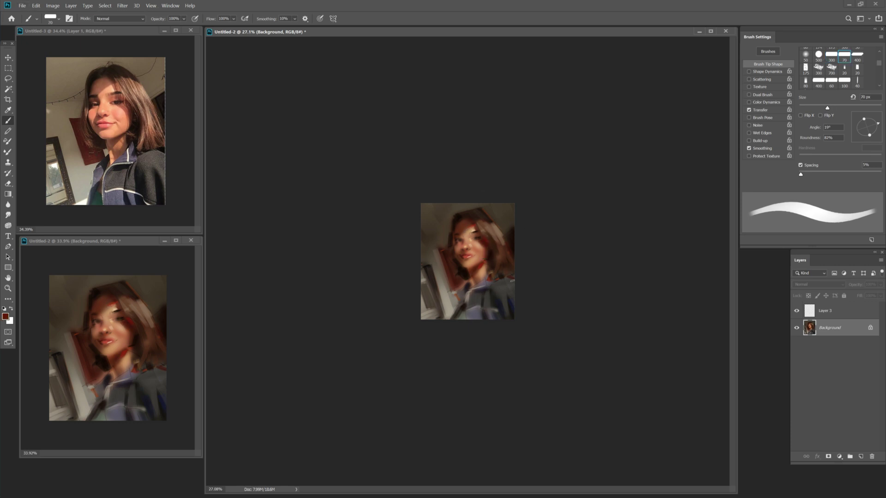
Sample a dark red and brighten it to a lighter red, brush at 60 px.
{"action": "left_click", "coordinate": [481, 243], "text": "alt"}
{"action": "left_click", "coordinate": [6, 316]}
{"action": "left_click", "coordinate": [397, 64]}
{"action": "left_click", "coordinate": [490, 43]}
{"action": "key", "text": "bracketleft"}
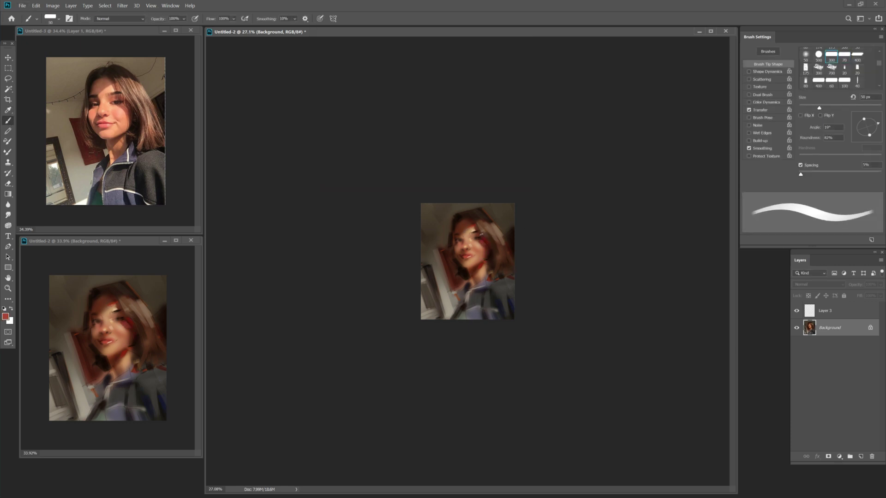
Sample dark brown from the hair, set a dark teal, then sample a reddish-brown at 60–70 px.
{"action": "left_click", "coordinate": [501, 241], "text": "alt"}
{"action": "key", "text": "bracketleft"}
{"action": "key", "text": "bracketleft"}
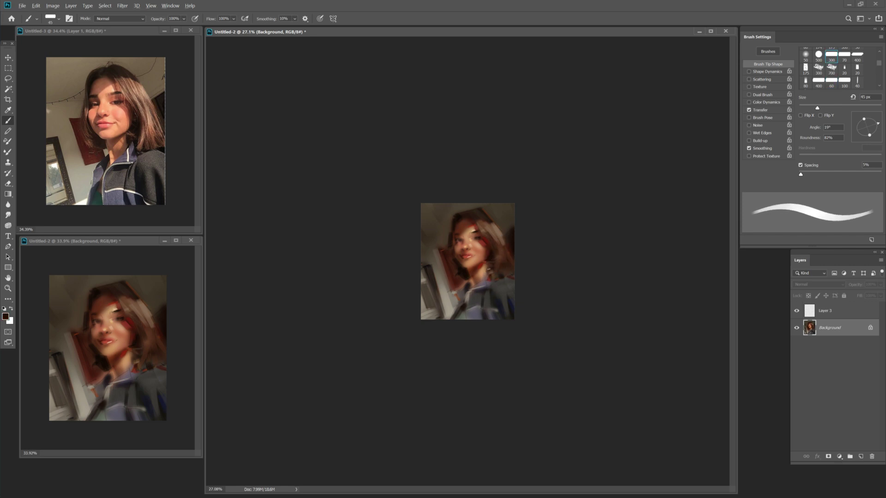
{"action": "key", "text": "bracketright"}
{"action": "left_click", "coordinate": [831, 80]}
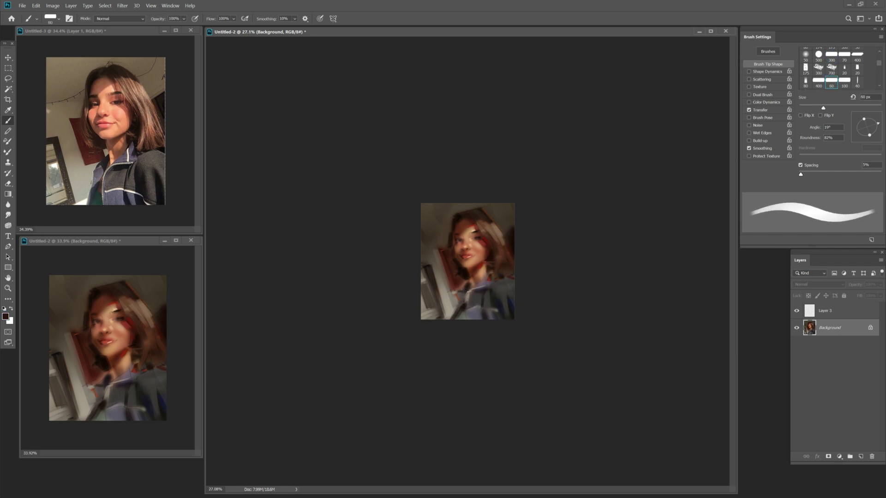
{"action": "left_click", "coordinate": [388, 129]}
{"action": "key", "text": "Return"}
{"action": "left_click", "coordinate": [465, 277], "text": "alt"}
{"action": "key", "text": "bracketright"}
Save the painting as a PSD file.
{"action": "key", "text": "ctrl+s"}
{"action": "key", "text": "Escape"}
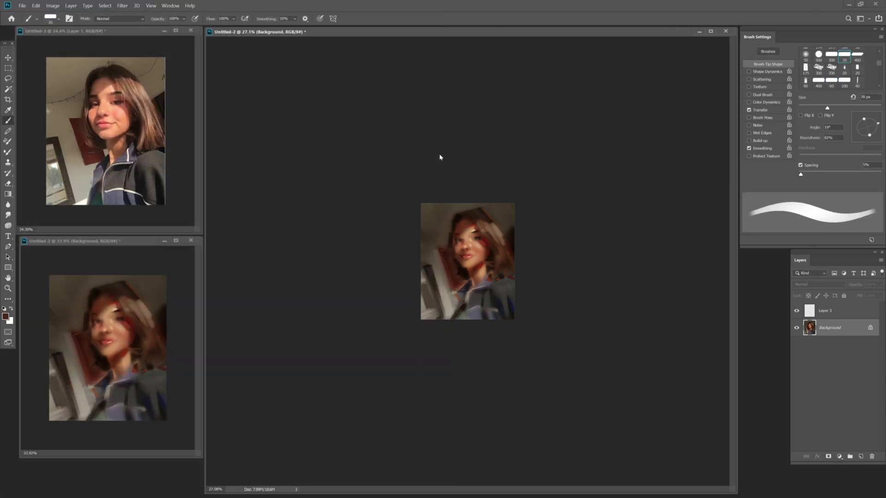
{"action": "left_click", "coordinate": [461, 306], "text": "alt"}
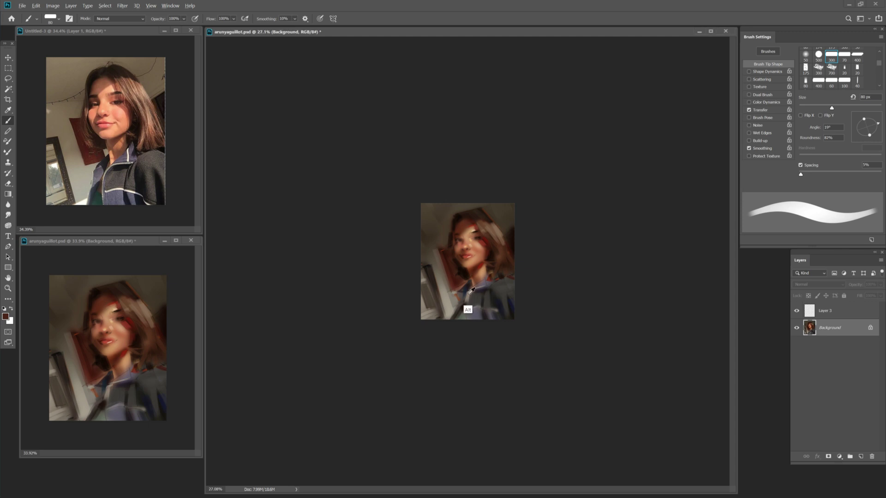
Set the image resolution to 150 pixels/inch in Image Size.
{"action": "key", "text": "bracketleft"}
{"action": "key", "text": "bracketleft"}
{"action": "key", "text": "bracketleft"}
{"action": "key", "text": "ctrl+plus"}
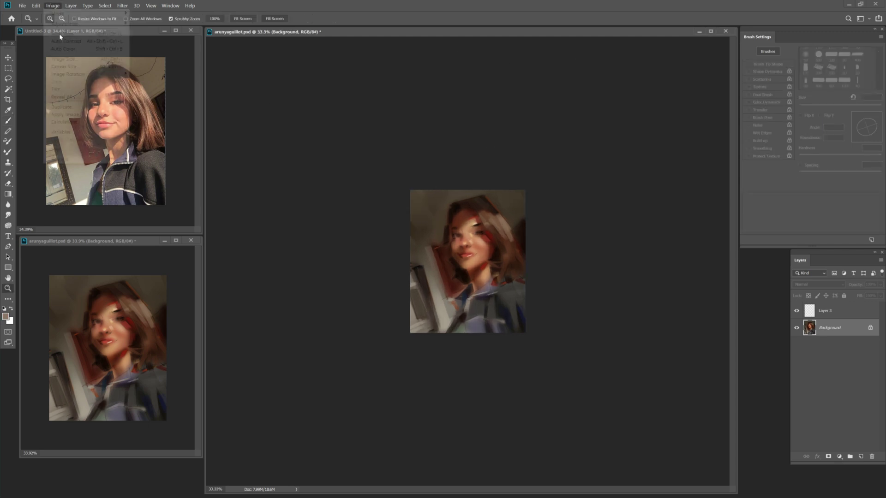
{"action": "key", "text": "ctrl+alt+i"}
{"action": "type", "text": "150"}
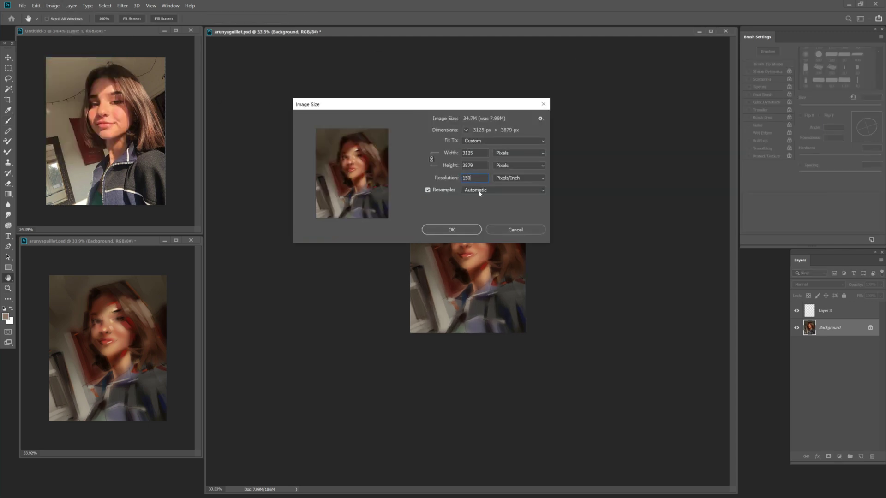
{"action": "key", "text": "Return"}
Zoom out to the whole portrait and sample a darker red and a light skin tone at 60–80 px.
{"action": "key", "text": "z"}
{"action": "key", "text": "ctrl+minus"}
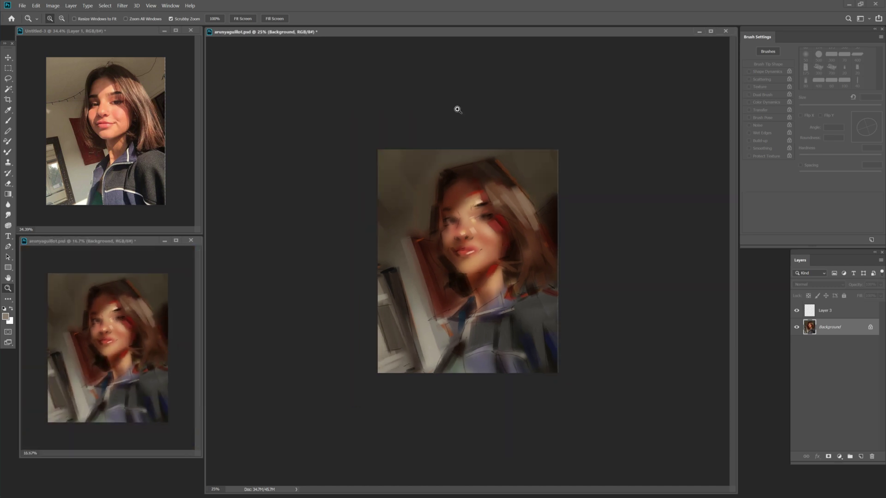
{"action": "key", "text": "b"}
{"action": "left_click", "coordinate": [506, 246], "text": "alt"}
{"action": "key", "text": "bracketright"}
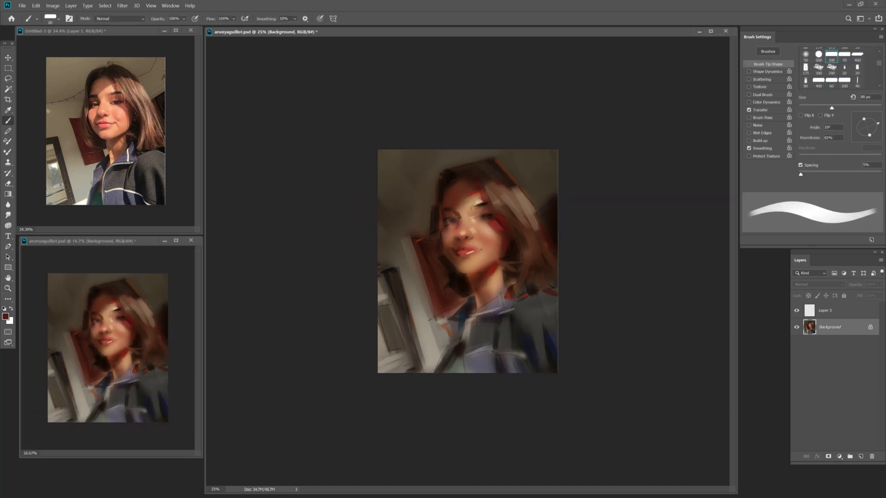
{"action": "key", "text": "bracketleft"}
{"action": "key", "text": "bracketleft"}
{"action": "left_click", "coordinate": [459, 222], "text": "alt"}
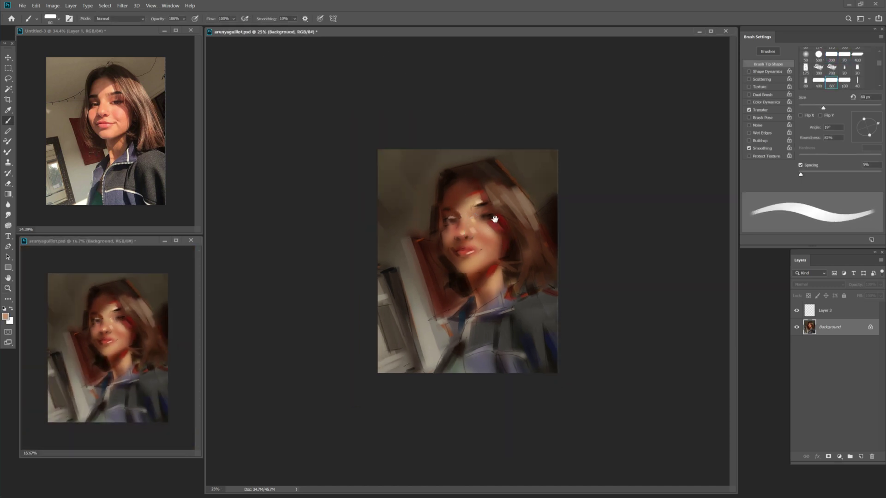
{"action": "key", "text": "bracketright"}
{"action": "key", "text": "bracketright"}
{"action": "key", "text": "bracketright"}
{"action": "key", "text": "bracketright"}
{"action": "key", "text": "bracketright"}
{"action": "key", "text": "bracketright"}
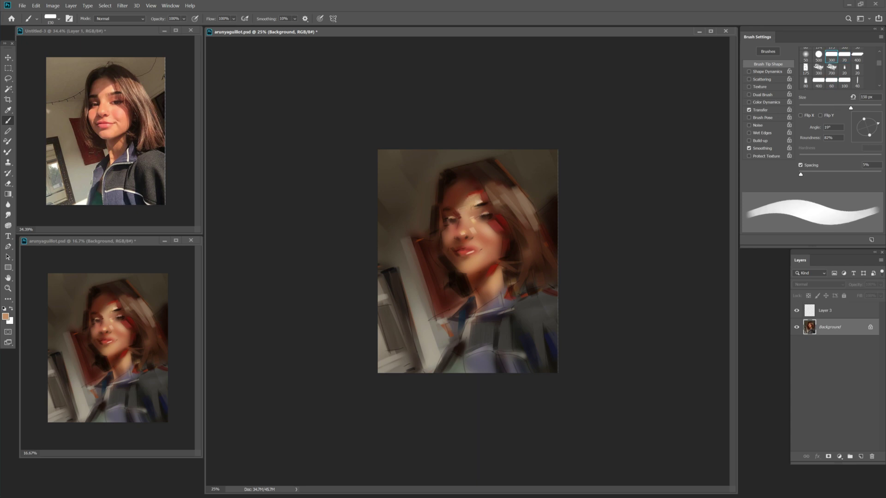
Sample warm skin and darker brown tones, then dab a lighter tan onto the face.
{"action": "key", "text": "shift+b"}
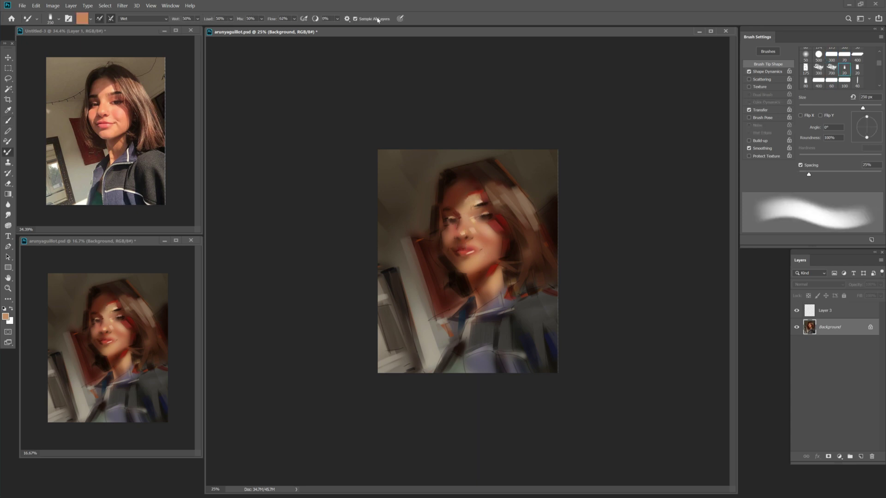
{"action": "key", "text": "shift+b"}
{"action": "left_click", "coordinate": [462, 233], "text": "alt"}
{"action": "key", "text": "bracketright"}
{"action": "key", "text": "bracketright"}
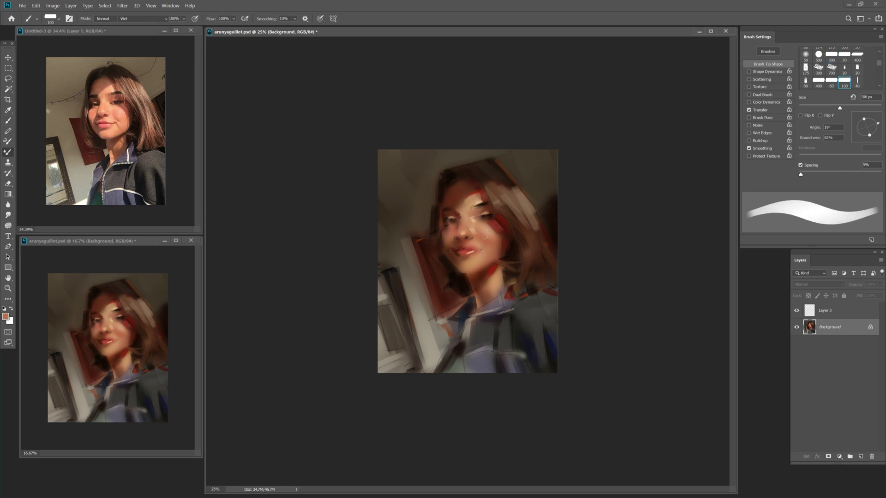
{"action": "key", "text": "bracketleft"}
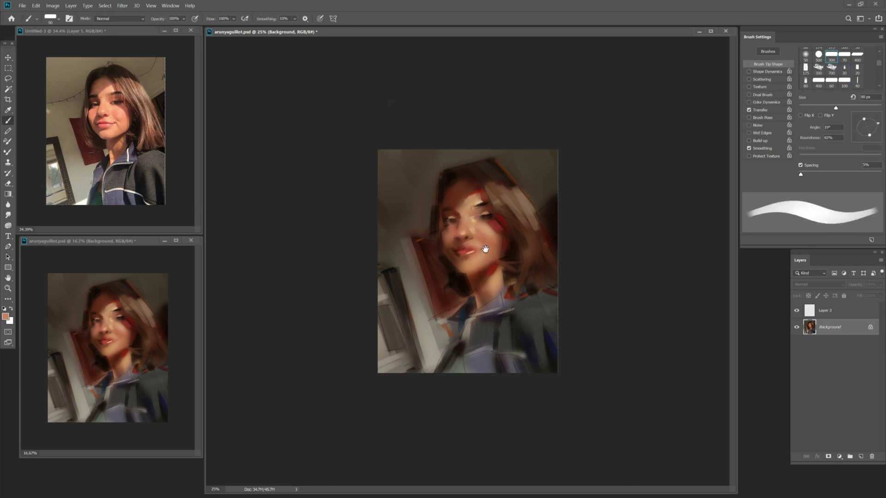
{"action": "key", "text": "bracketleft"}
{"action": "key", "text": "bracketleft"}
{"action": "key", "text": "bracketleft"}
{"action": "left_click", "coordinate": [454, 240], "text": "alt"}
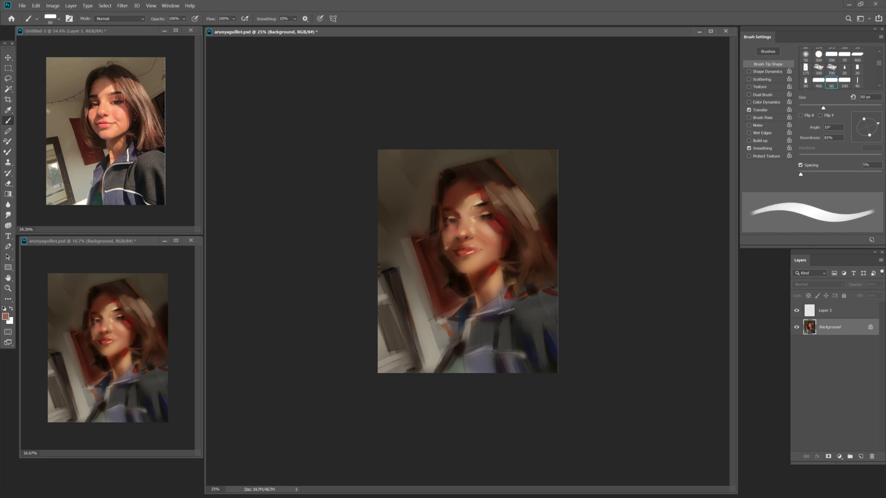
{"action": "key", "text": "shift+b"}
{"action": "key", "text": "shift+b"}
{"action": "left_click", "coordinate": [453, 272], "text": "alt"}
{"action": "left_click", "coordinate": [473, 275], "text": "alt"}
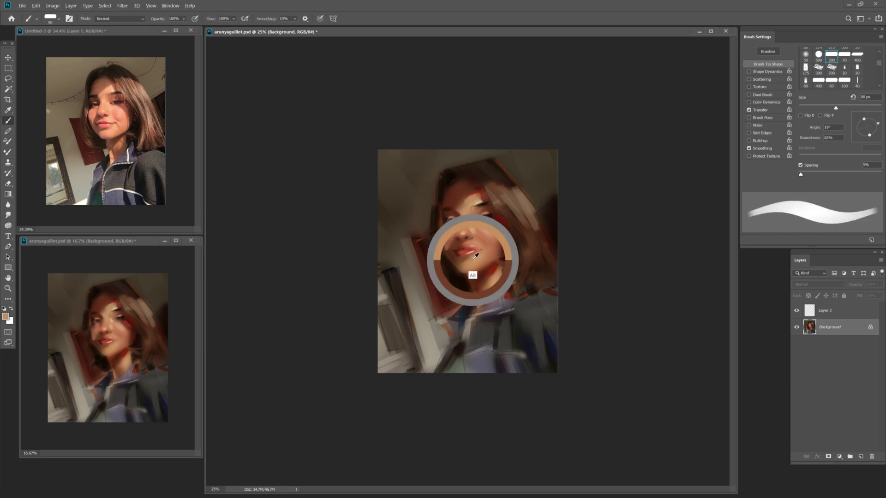
{"action": "key", "text": "bracketleft"}
{"action": "key", "text": "bracketleft"}
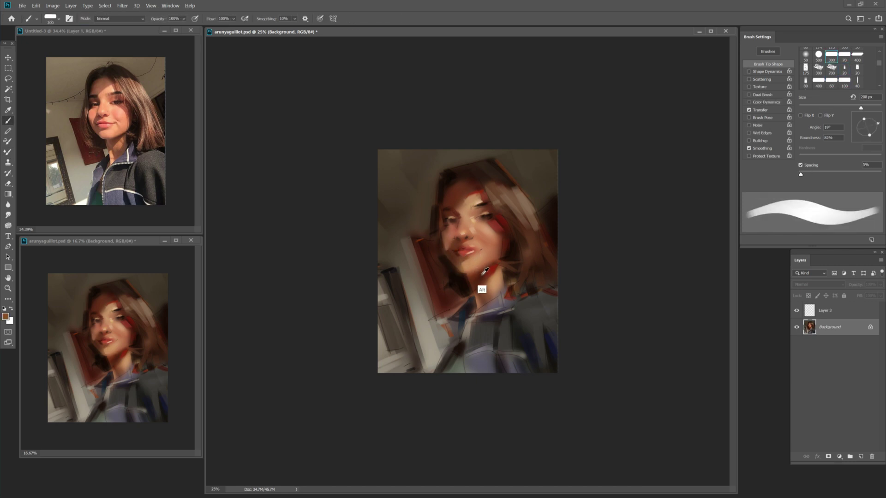
Sample dark reddish-brown from the hair and red-brown face tones, ending on a light tan at 60 px.
{"action": "left_click", "coordinate": [467, 277], "text": "alt"}
{"action": "key", "text": "bracketleft"}
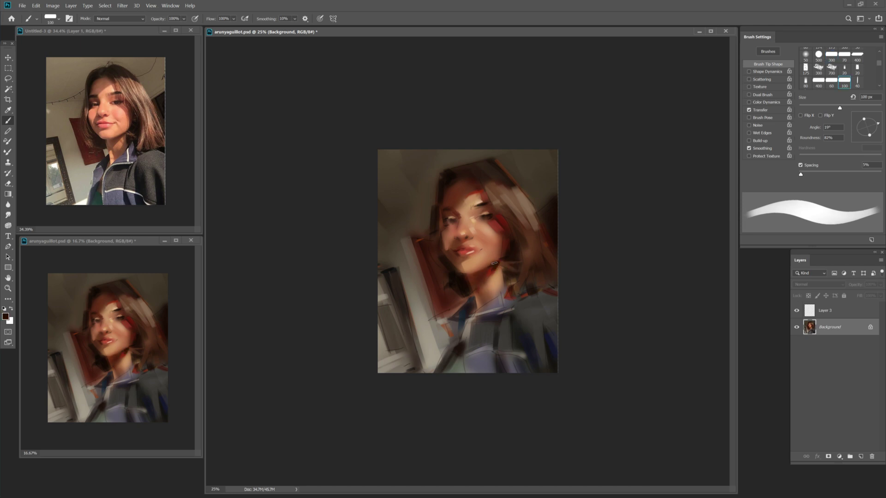
{"action": "key", "text": "bracketleft"}
{"action": "key", "text": "bracketleft"}
{"action": "key", "text": "bracketleft"}
{"action": "key", "text": "bracketleft"}
{"action": "left_click", "coordinate": [517, 246], "text": "alt"}
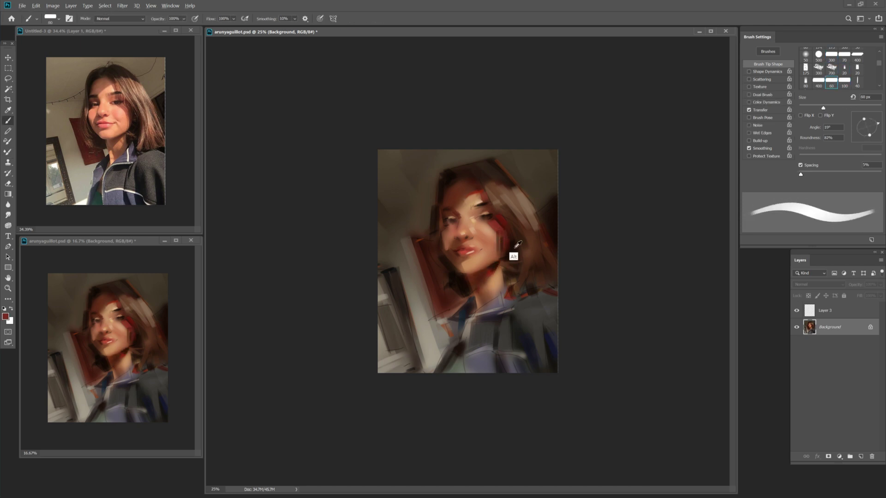
{"action": "key", "text": "shift+b"}
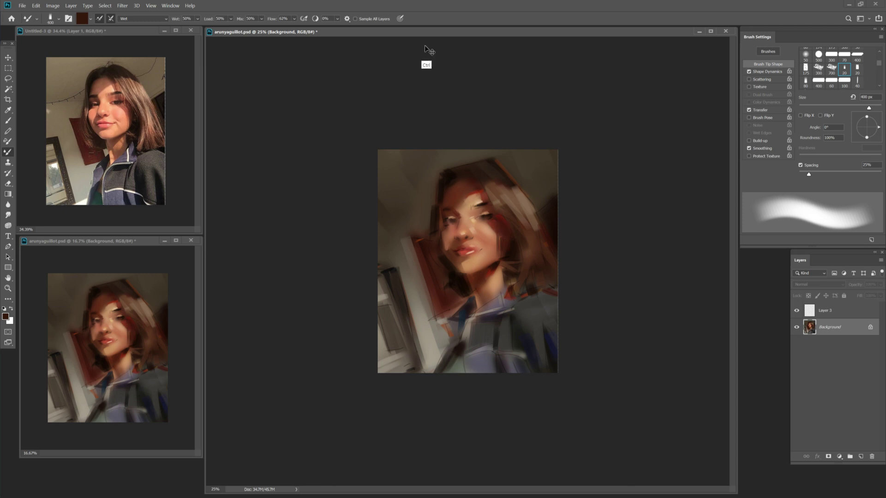
{"action": "key", "text": "shift+b"}
{"action": "left_click", "coordinate": [501, 247], "text": "alt"}
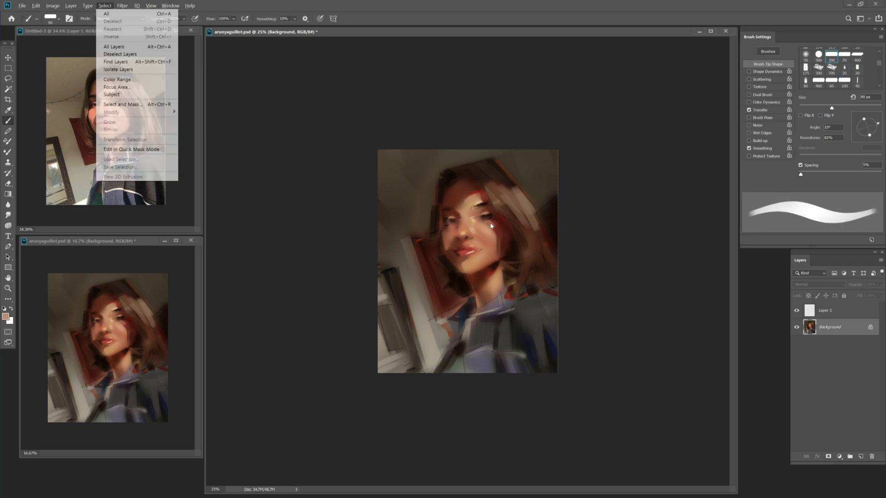
{"action": "left_click", "coordinate": [500, 247], "text": "alt"}
{"action": "left_click", "coordinate": [489, 226], "text": "alt"}
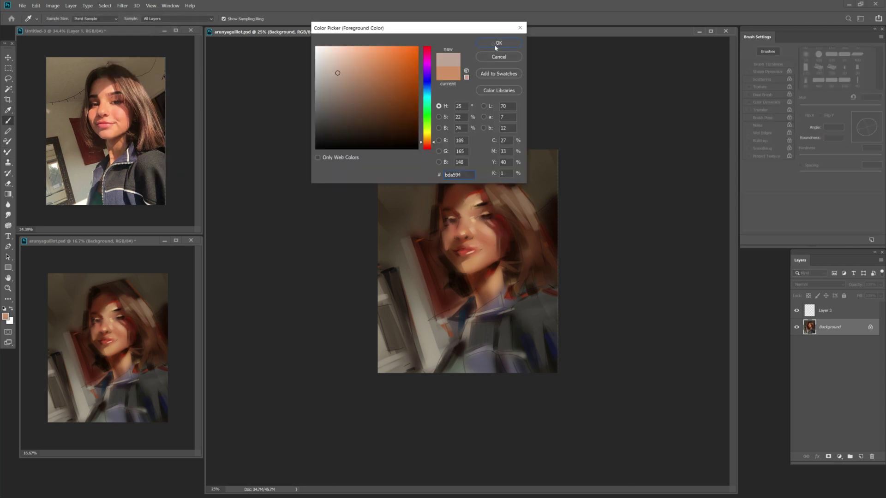
Pick up dark red-brown from the hair, then blend with a 200 px Mixer Brush.
{"action": "key", "text": "bracketleft"}
{"action": "key", "text": "bracketleft"}
{"action": "left_click", "coordinate": [468, 244], "text": "alt"}
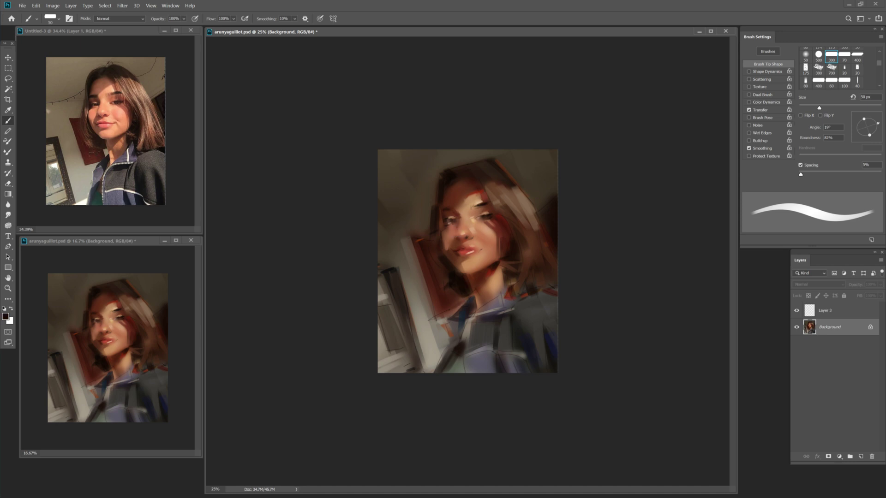
{"action": "key", "text": "bracketleft"}
{"action": "key", "text": "bracketright"}
{"action": "key", "text": "bracketright"}
{"action": "key", "text": "bracketright"}
{"action": "left_click", "coordinate": [484, 275], "text": "alt"}
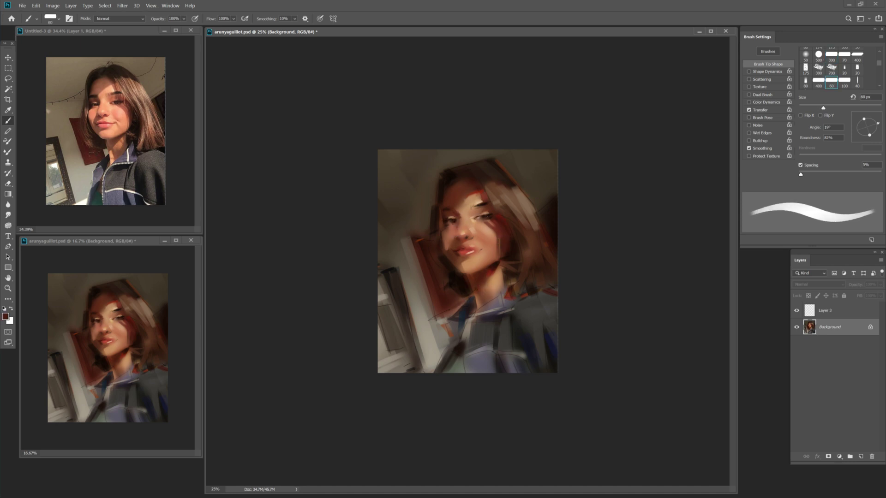
{"action": "key", "text": "bracketright"}
{"action": "key", "text": "bracketright"}
{"action": "key", "text": "bracketright"}
{"action": "key", "text": "bracketright"}
{"action": "key", "text": "bracketright"}
{"action": "key", "text": "bracketright"}
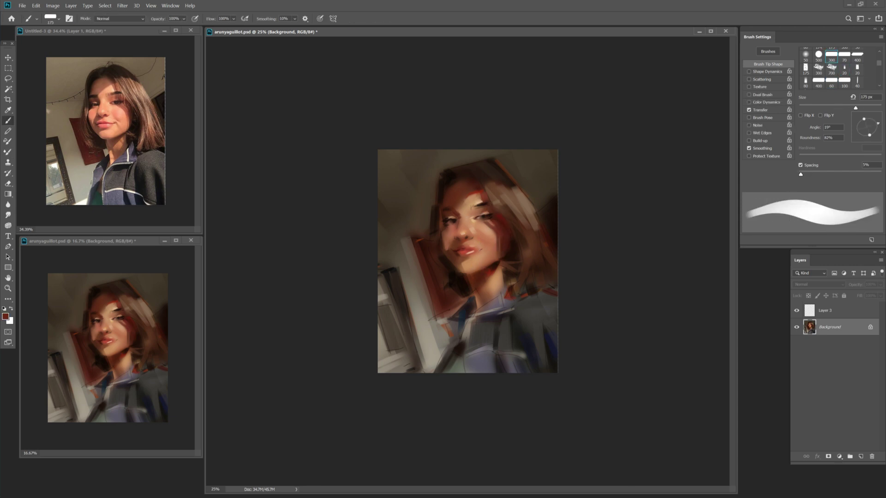
{"action": "key", "text": "shift+b"}
{"action": "key", "text": "shift+b"}
{"action": "key", "text": "bracketleft"}
{"action": "key", "text": "bracketleft"}
{"action": "key", "text": "bracketleft"}
{"action": "key", "text": "bracketleft"}
{"action": "key", "text": "bracketleft"}
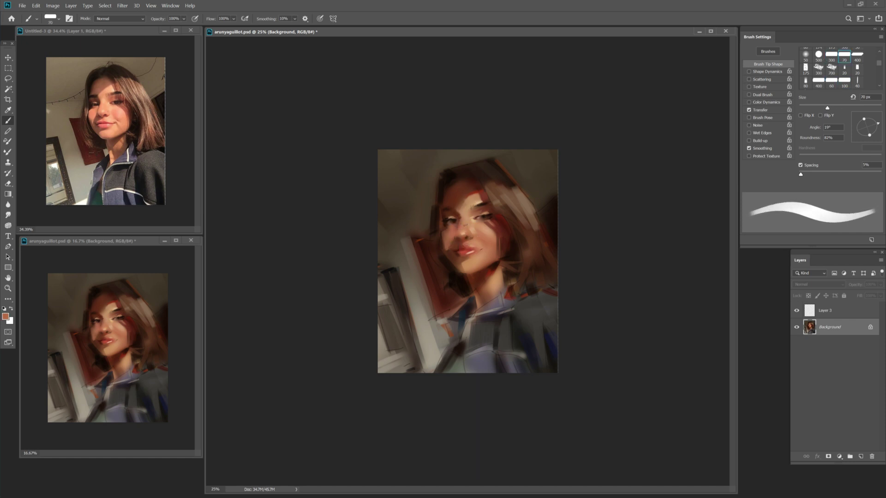
{"action": "key", "text": "shift+b"}
{"action": "key", "text": "bracketright"}
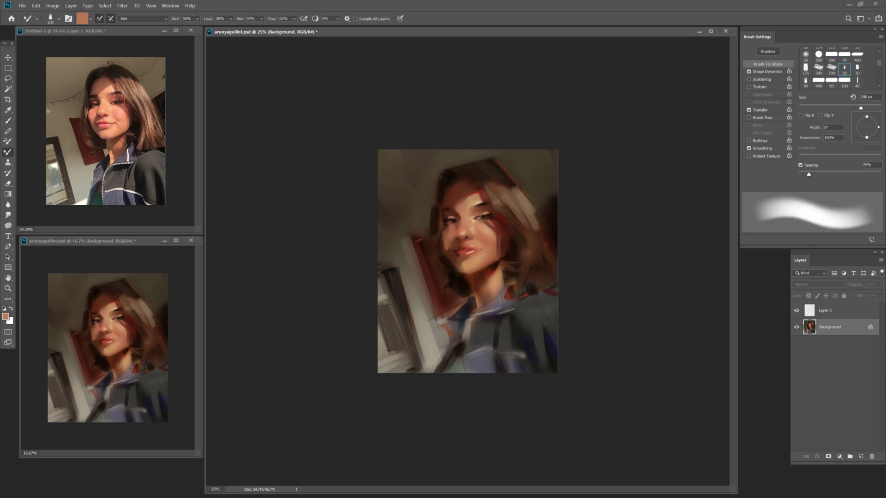
Sample darker red-browns from the face, alternating Brush and Mixer Brush at 50–100 px.
{"action": "key", "text": "shift+b"}
{"action": "left_click", "coordinate": [456, 250], "text": "alt"}
{"action": "left_click", "coordinate": [448, 253], "text": "alt"}
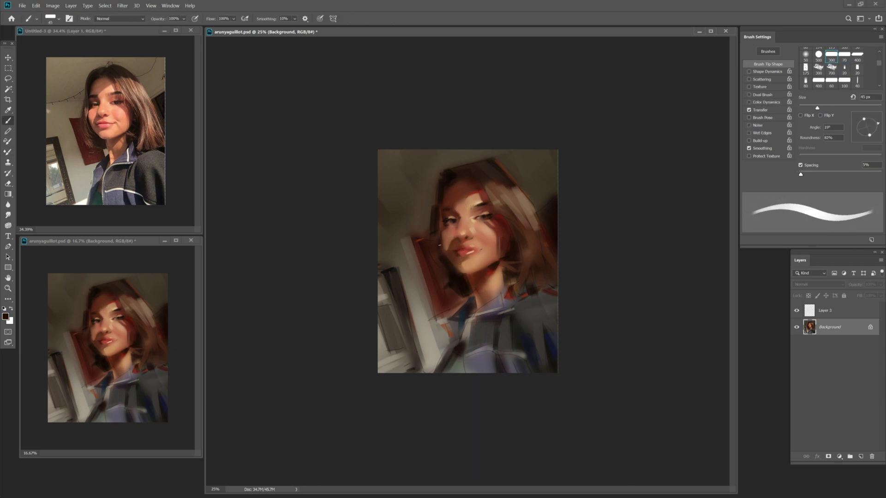
{"action": "key", "text": "bracketleft"}
{"action": "key", "text": "bracketleft"}
{"action": "key", "text": "shift+b"}
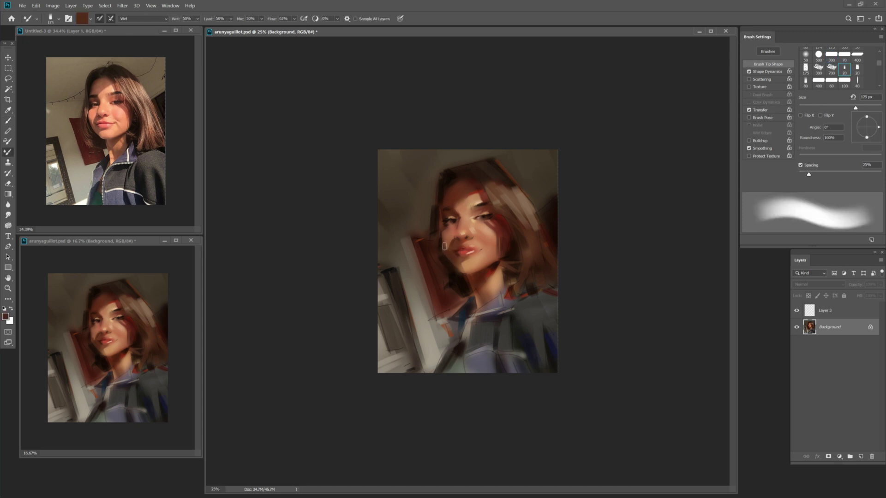
{"action": "key", "text": "Return"}
{"action": "left_click", "coordinate": [460, 261], "text": "alt"}
{"action": "key", "text": "bracketleft"}
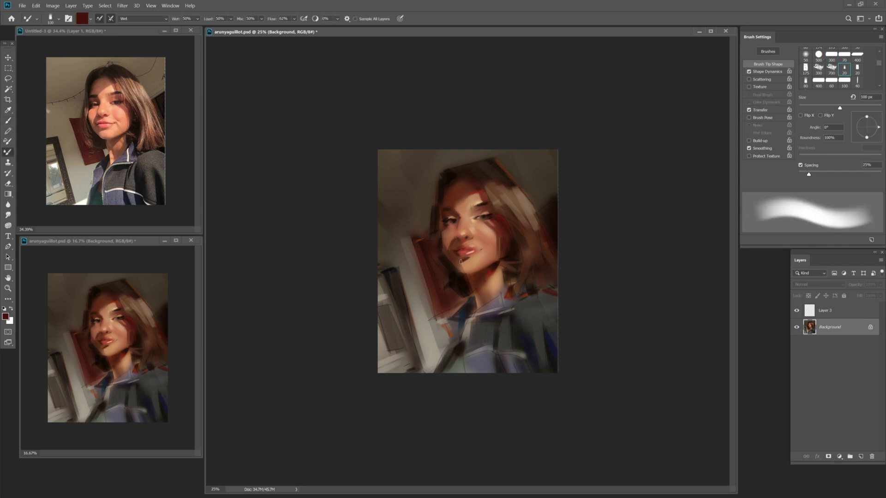
{"action": "key", "text": "shift+b"}
Sample a light skin tone and the lips' red, fine-tuning the brush between 50 and 80 px.
{"action": "left_click", "coordinate": [484, 265], "text": "alt"}
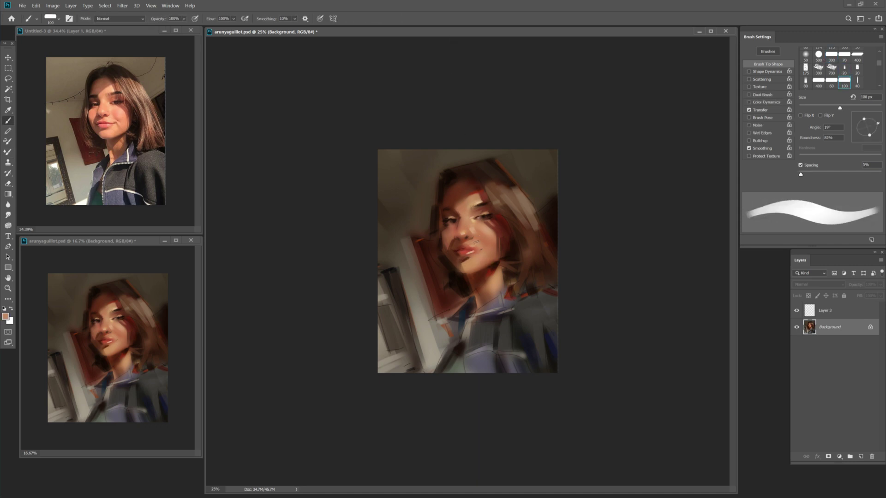
{"action": "key", "text": "bracketleft"}
{"action": "key", "text": "bracketleft"}
{"action": "key", "text": "bracketleft"}
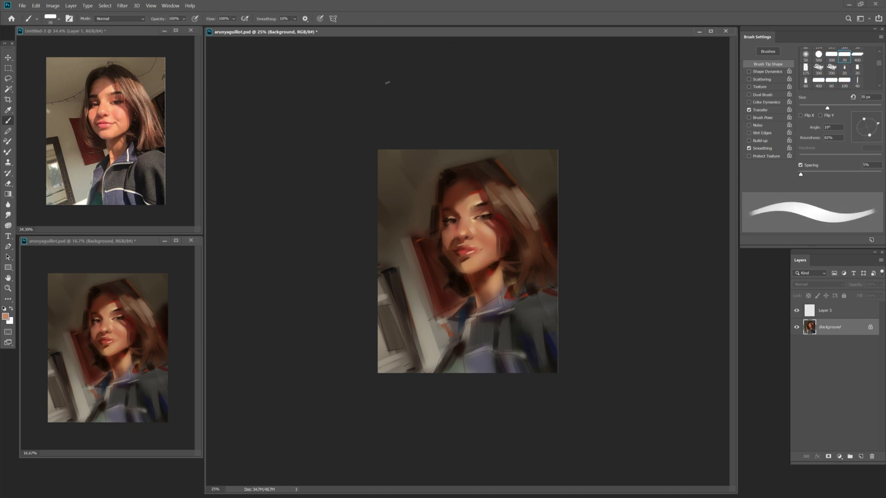
{"action": "key", "text": "bracketleft"}
{"action": "key", "text": "bracketleft"}
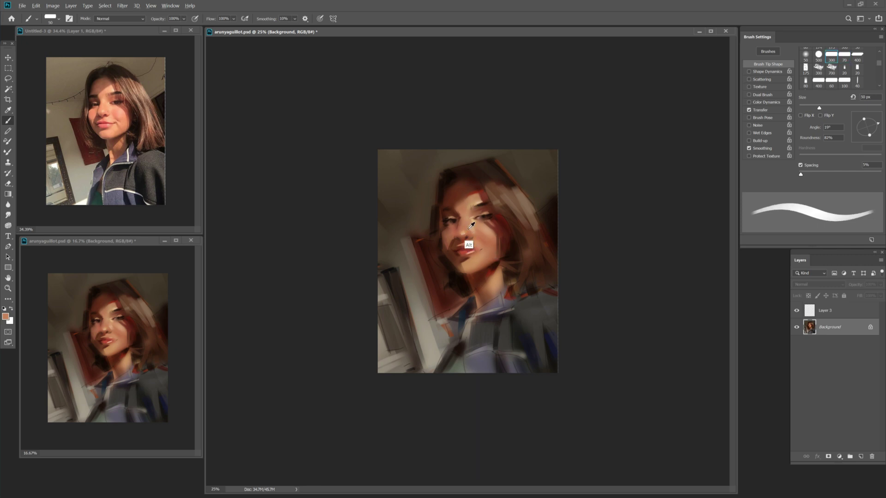
{"action": "key", "text": "bracketright"}
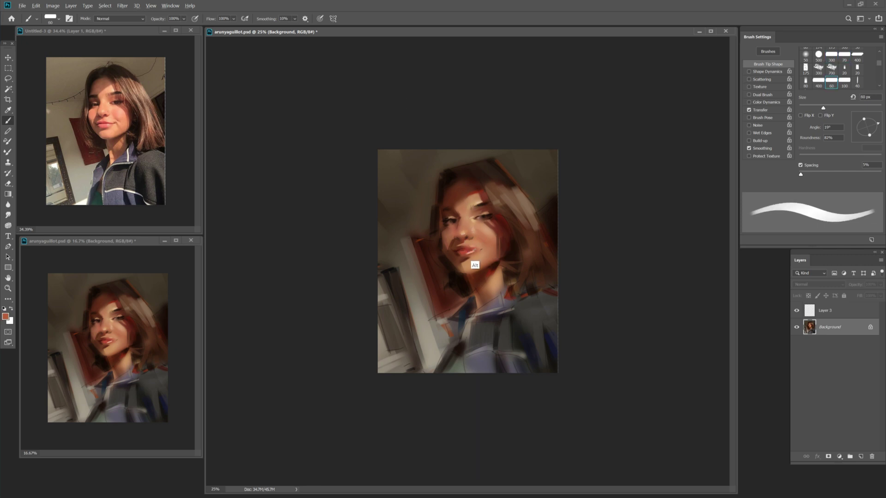
{"action": "key", "text": "bracketright"}
{"action": "key", "text": "bracketleft"}
{"action": "key", "text": "bracketleft"}
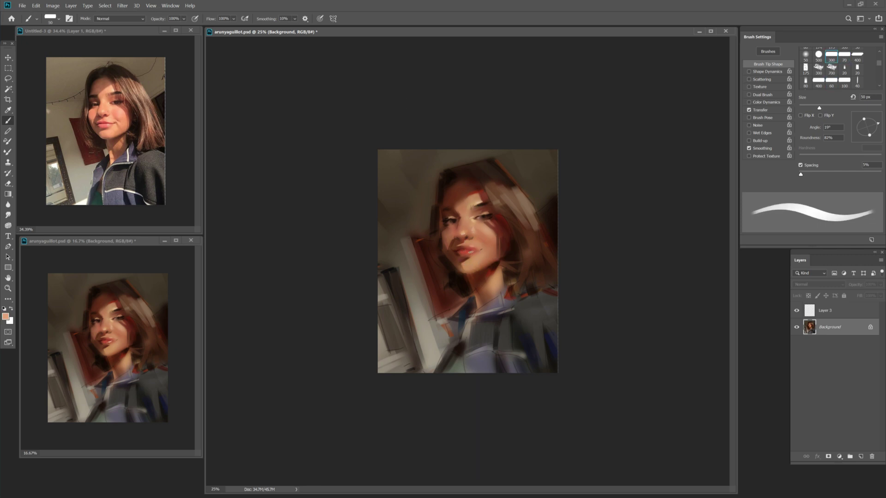
{"action": "key", "text": "bracketright"}
{"action": "left_click", "coordinate": [462, 253], "text": "alt"}
{"action": "key", "text": "shift+b"}
{"action": "key", "text": "shift+b"}
{"action": "key", "text": "shift+b"}
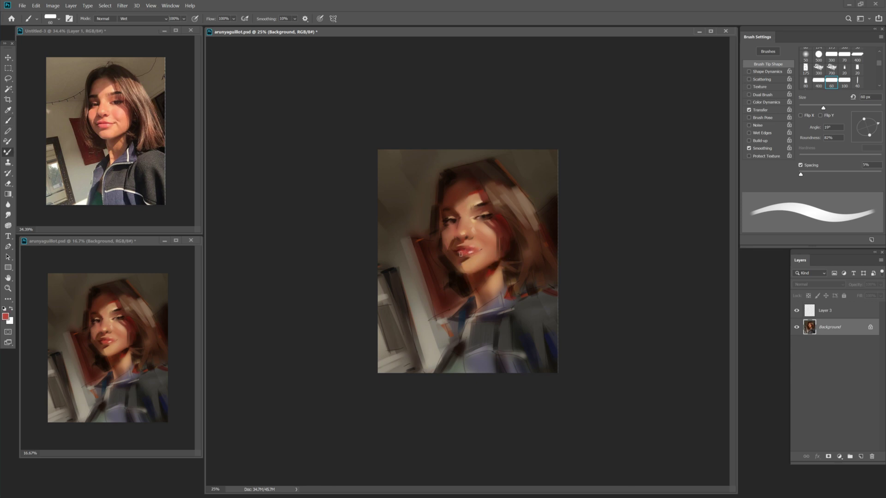
{"action": "key", "text": "shift+b"}
{"action": "key", "text": "bracketleft"}
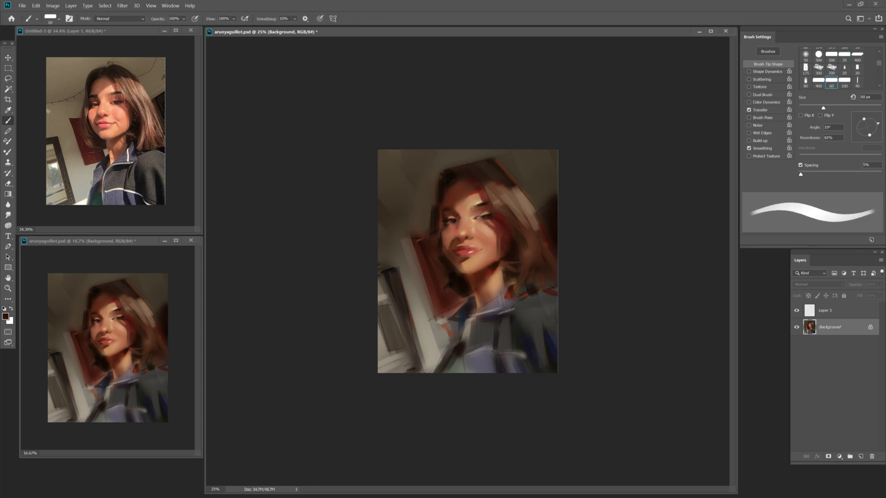
{"action": "key", "text": "bracketright"}
{"action": "key", "text": "bracketright"}
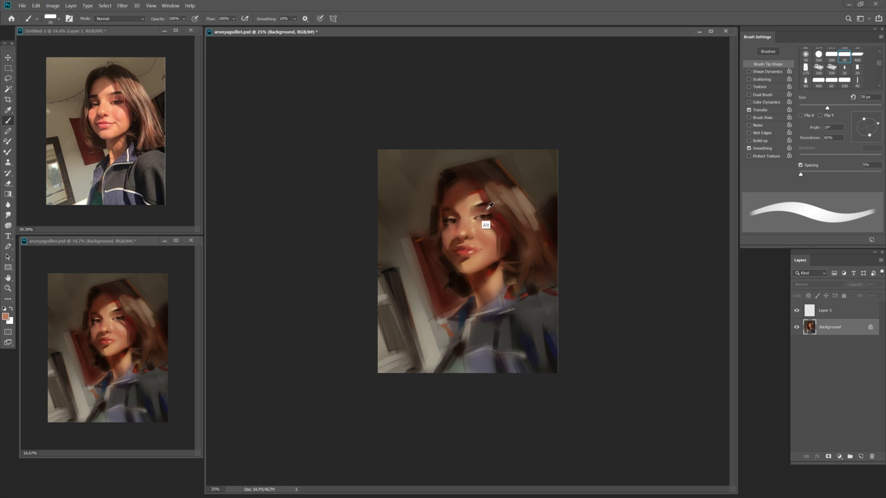
Alternate sampling light skin and dark brown tones from the face at 70–80 px.
{"action": "left_click", "coordinate": [484, 225], "text": "alt"}
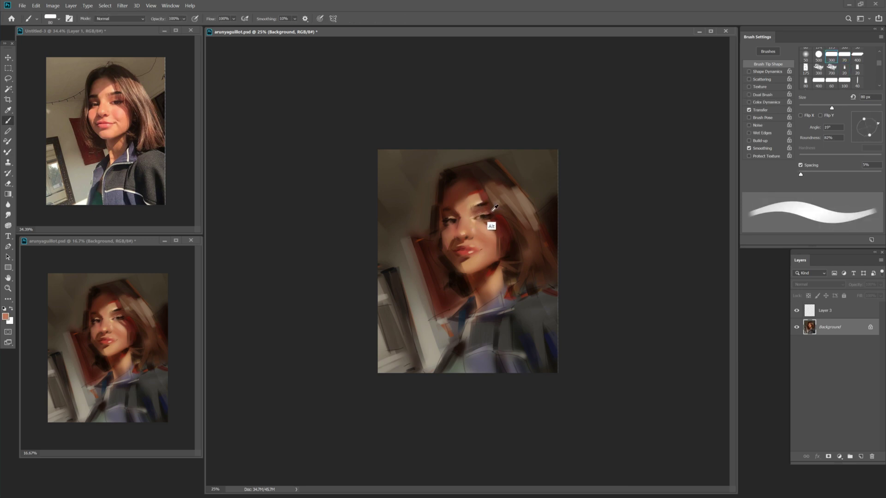
{"action": "left_click", "coordinate": [493, 210], "text": "alt"}
{"action": "key", "text": "bracketleft"}
{"action": "key", "text": "bracketleft"}
{"action": "key", "text": "bracketleft"}
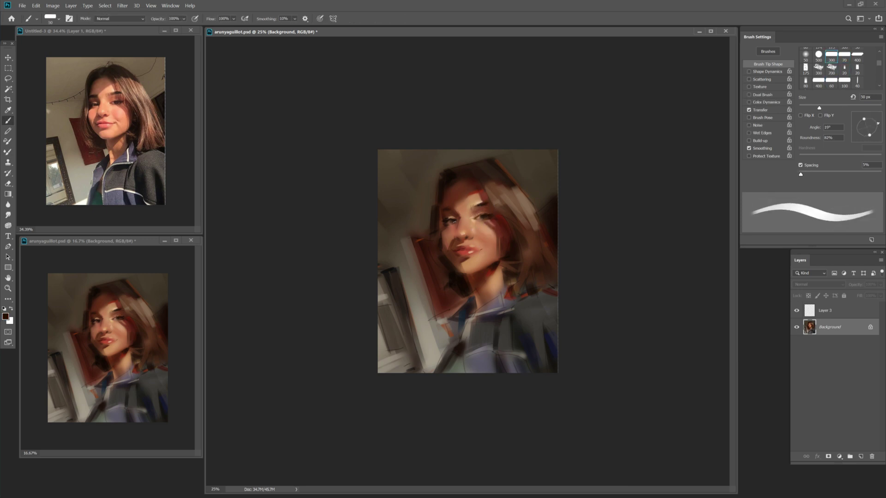
{"action": "key", "text": "bracketright"}
{"action": "key", "text": "bracketright"}
{"action": "key", "text": "bracketright"}
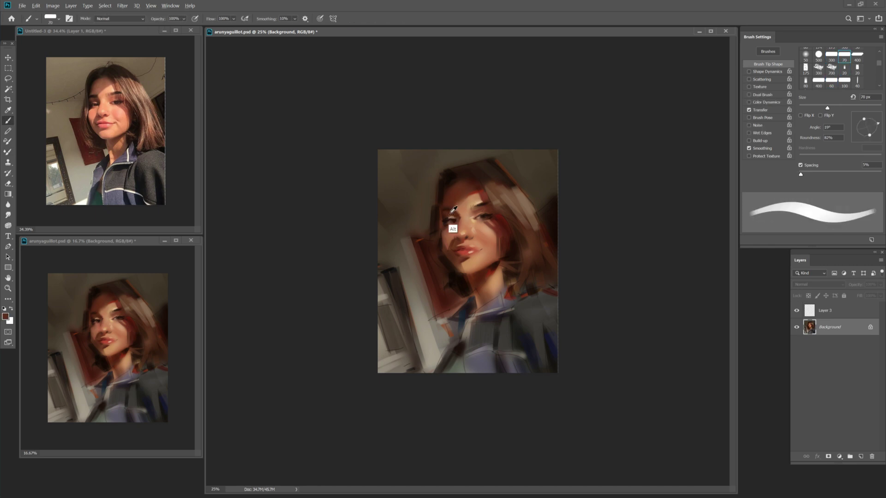
{"action": "left_click", "coordinate": [458, 211], "text": "alt"}
{"action": "key", "text": "bracketleft"}
{"action": "left_click", "coordinate": [446, 237], "text": "alt"}
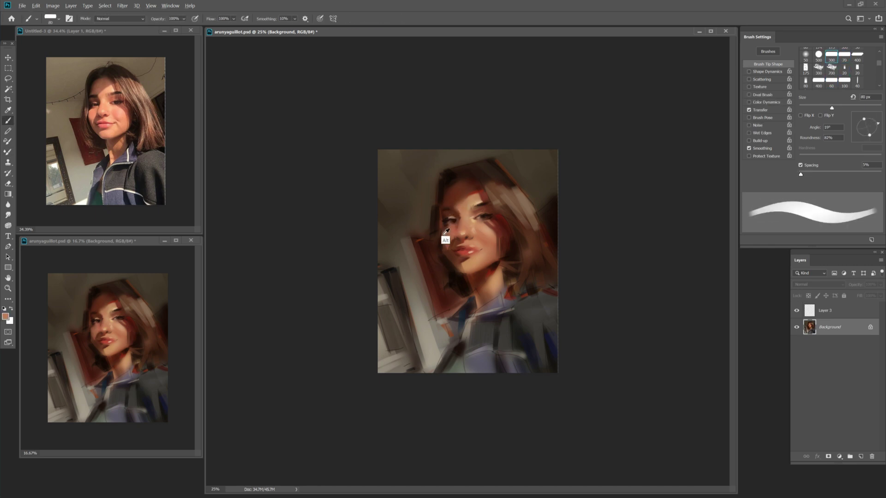
{"action": "left_click", "coordinate": [517, 214], "text": "alt"}
{"action": "key", "text": "bracketright"}
Paint a short stroke near the collar in a hair-sampled colour, then bring up the Foreground Color Picker.
{"action": "key", "text": "bracketright"}
{"action": "left_click", "coordinate": [493, 188], "text": "alt"}
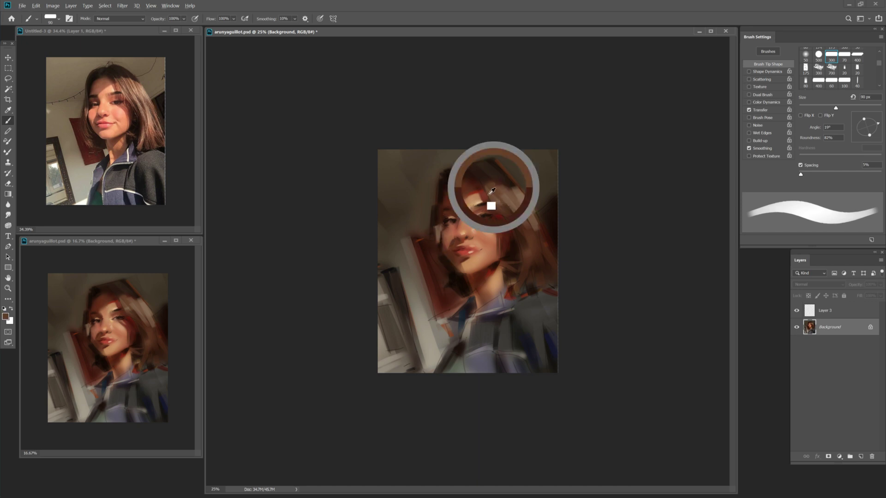
{"action": "left_click_drag", "start_coordinate": [447, 283], "coordinate": [460, 298]}
{"action": "key", "text": "bracketleft"}
{"action": "key", "text": "bracketright"}
{"action": "key", "text": "bracketright"}
{"action": "key", "text": "bracketright"}
{"action": "key", "text": "bracketright"}
{"action": "key", "text": "bracketright"}
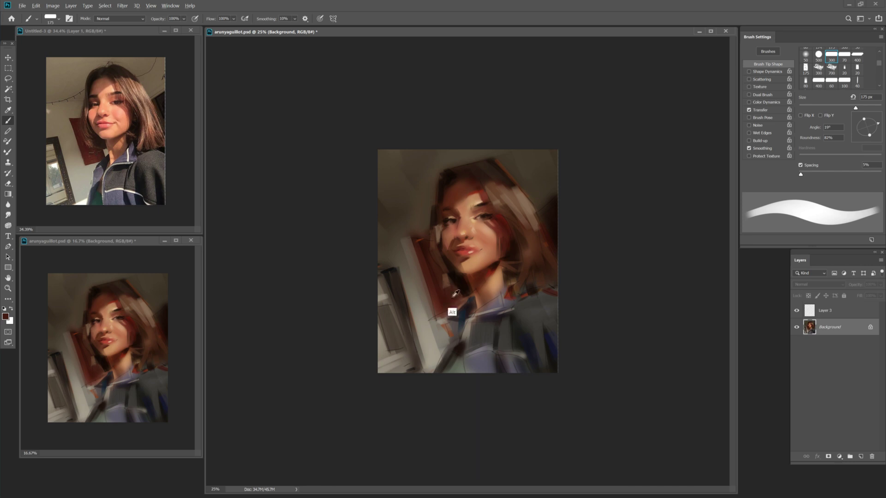
{"action": "key", "text": "bracketleft"}
{"action": "key", "text": "bracketleft"}
{"action": "key", "text": "bracketleft"}
{"action": "key", "text": "bracketleft"}
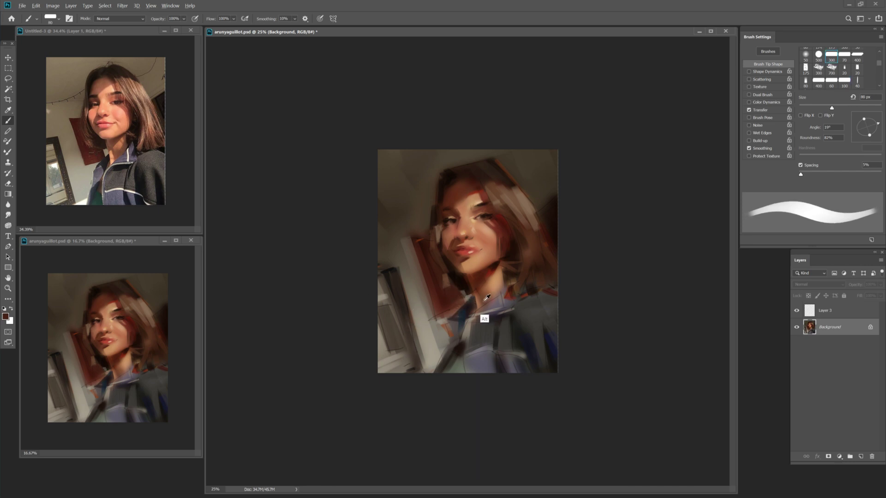
{"action": "key", "text": "alt+c"}
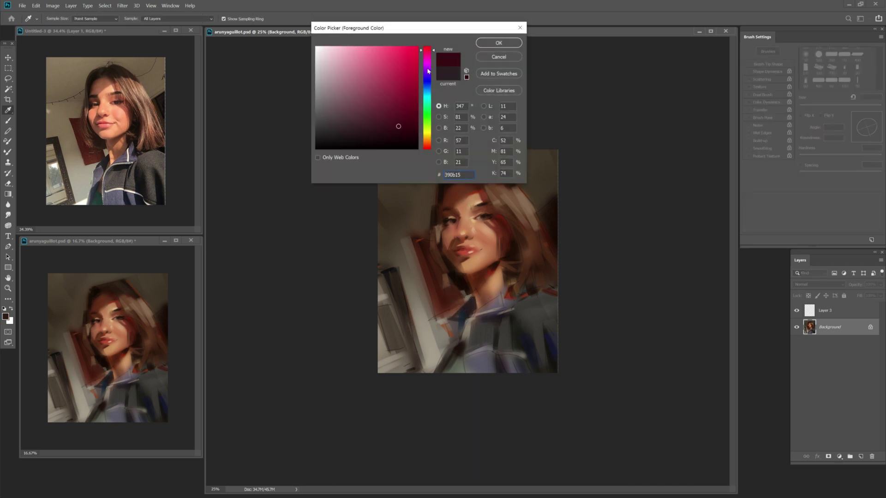
Confirm a dark red foreground colour and reduce the brush to 80 px.
{"action": "left_click", "coordinate": [428, 146]}
{"action": "key", "text": "Return"}
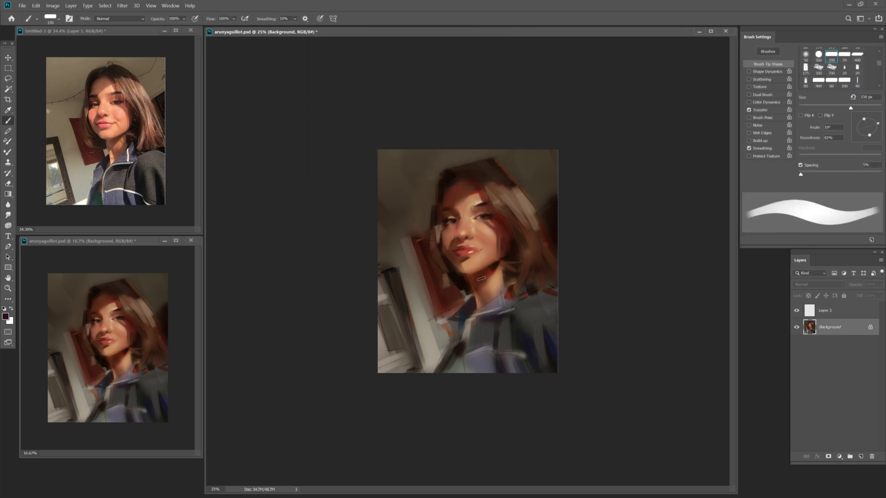
{"action": "key", "text": "alt+c"}
{"action": "key", "text": "Escape"}
{"action": "key", "text": "bracketleft"}
{"action": "key", "text": "bracketleft"}
{"action": "key", "text": "bracketleft"}
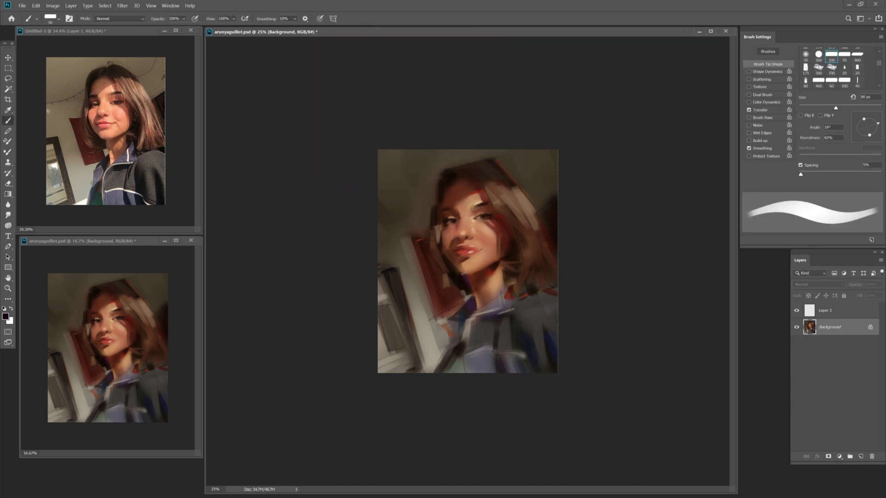
{"action": "key", "text": "bracketleft"}
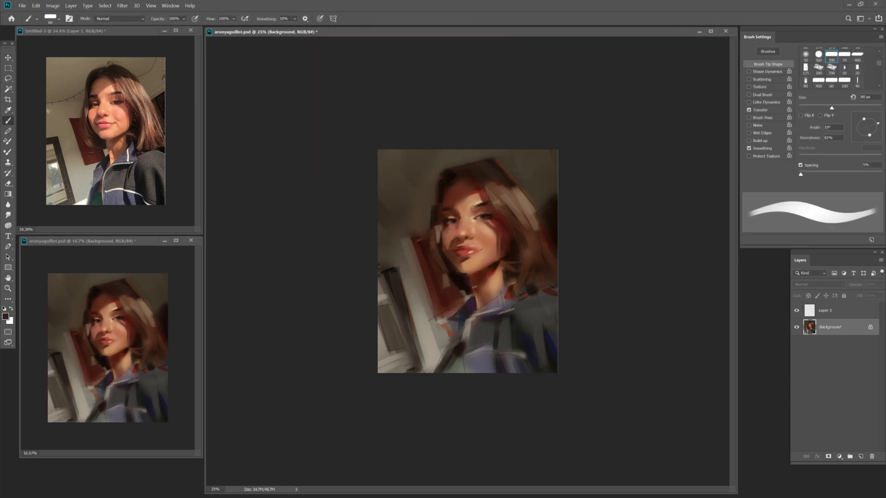
Sample red and brown tones, then paint a light stroke on the hair right of the face.
{"action": "left_click", "coordinate": [475, 262], "text": "alt"}
{"action": "key", "text": "bracketright"}
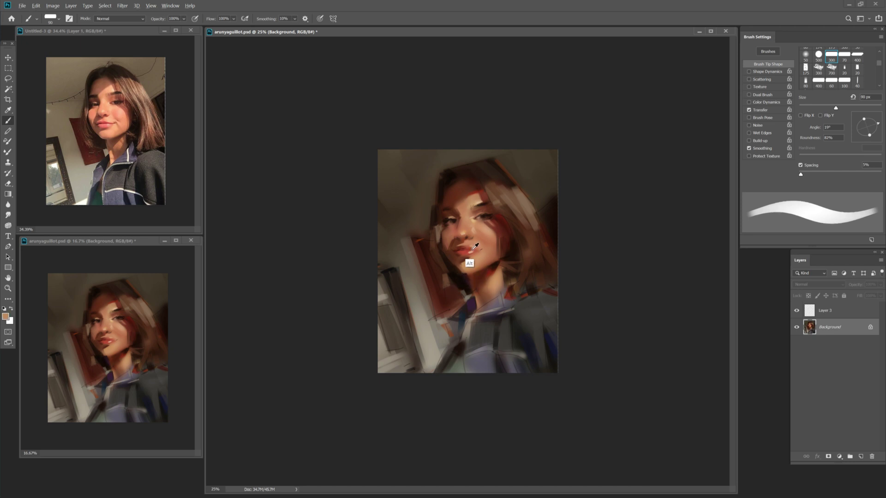
{"action": "key", "text": "bracketright"}
{"action": "key", "text": "bracketleft"}
{"action": "key", "text": "shift+b"}
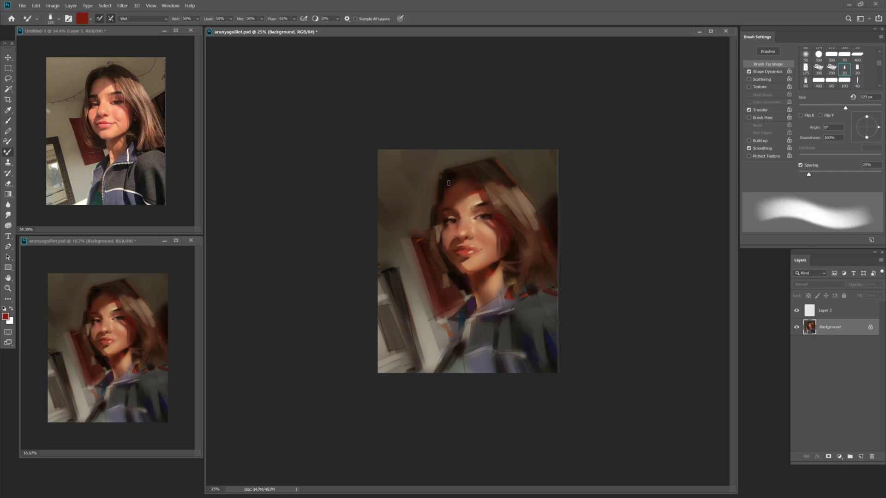
{"action": "key", "text": "shift+b"}
{"action": "left_click", "coordinate": [493, 185], "text": "alt"}
{"action": "key", "text": "Return"}
{"action": "key", "text": "b"}
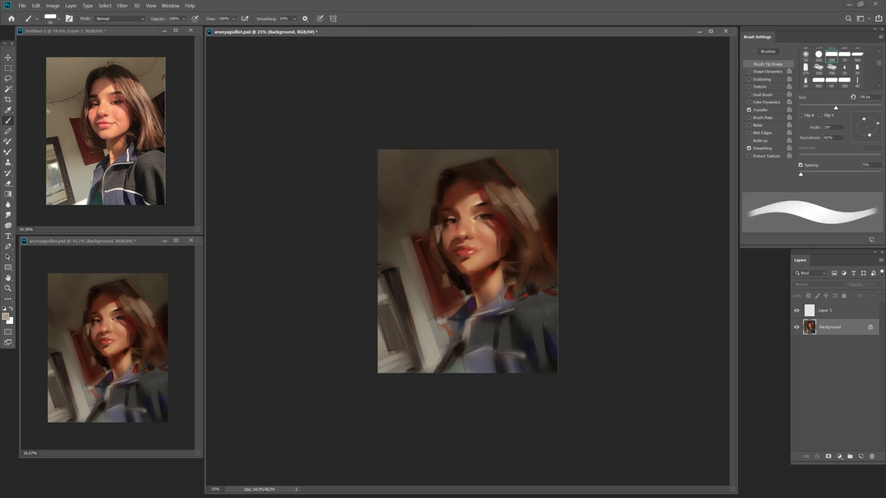
{"action": "key", "text": "bracketright"}
{"action": "left_click_drag", "start_coordinate": [507, 198], "coordinate": [530, 225]}
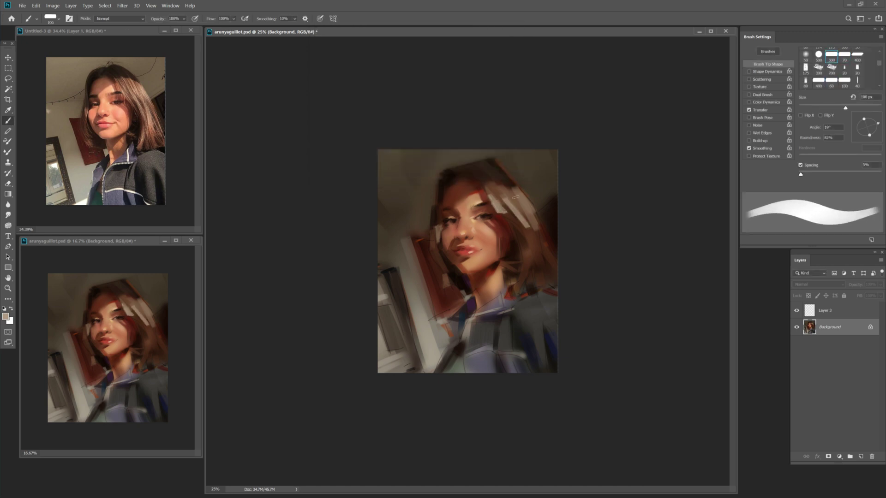
Add more strokes to the hair at right using darker hair and lighter tan samples.
{"action": "left_click", "coordinate": [522, 210], "text": "alt"}
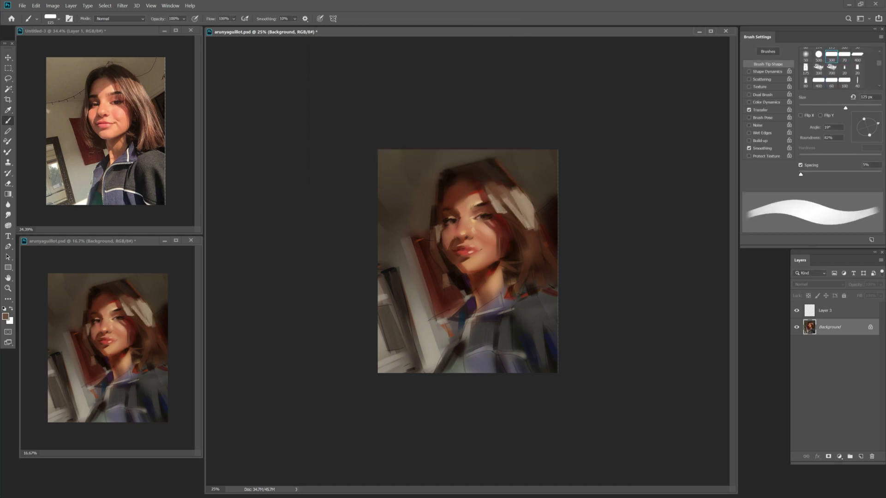
{"action": "key", "text": "bracketright"}
{"action": "key", "text": "bracketright"}
{"action": "mouse_move", "coordinate": [534, 257]}
{"action": "left_mouse_down"}
{"action": "mouse_move", "coordinate": [526, 239]}
{"action": "mouse_move", "coordinate": [555, 262]}
{"action": "left_mouse_up"}
{"action": "left_click", "coordinate": [531, 239], "text": "alt"}
{"action": "left_click", "coordinate": [531, 232], "text": "alt"}
{"action": "key", "text": "bracketleft"}
{"action": "key", "text": "bracketleft"}
{"action": "key", "text": "bracketleft"}
{"action": "left_click", "coordinate": [530, 238], "text": "alt"}
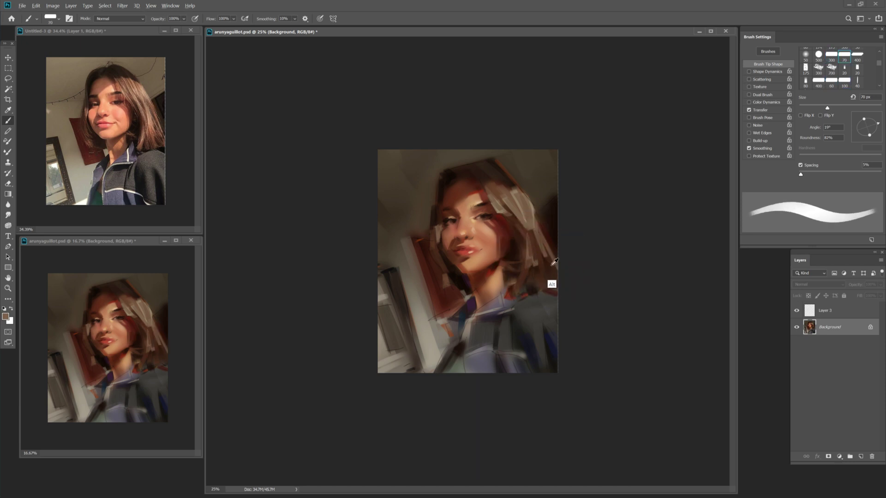
Sample eye brown and nose tan, zoom the small preview view, and pick lighter face tones.
{"action": "scroll", "coordinate": [157, 332], "scroll_direction": "down", "scroll_amount": 2}
{"action": "key", "text": "bracketright"}
{"action": "left_click", "coordinate": [468, 227], "text": "alt"}
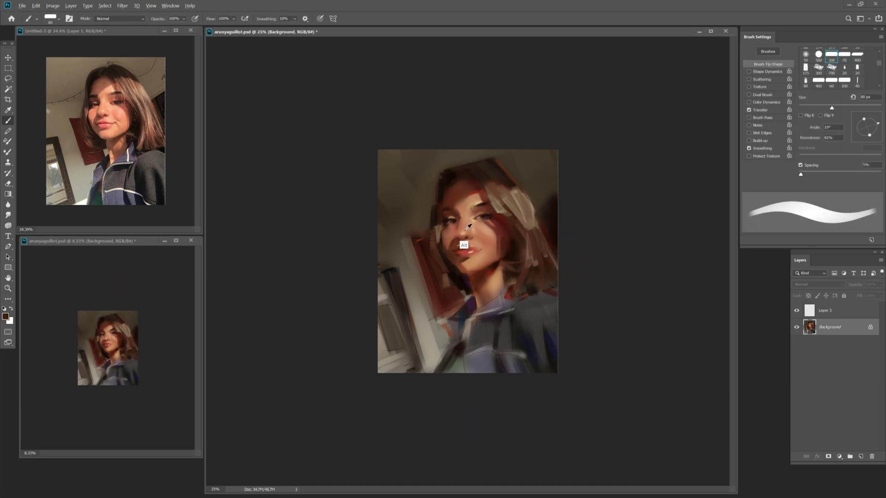
{"action": "left_click", "coordinate": [466, 231], "text": "alt"}
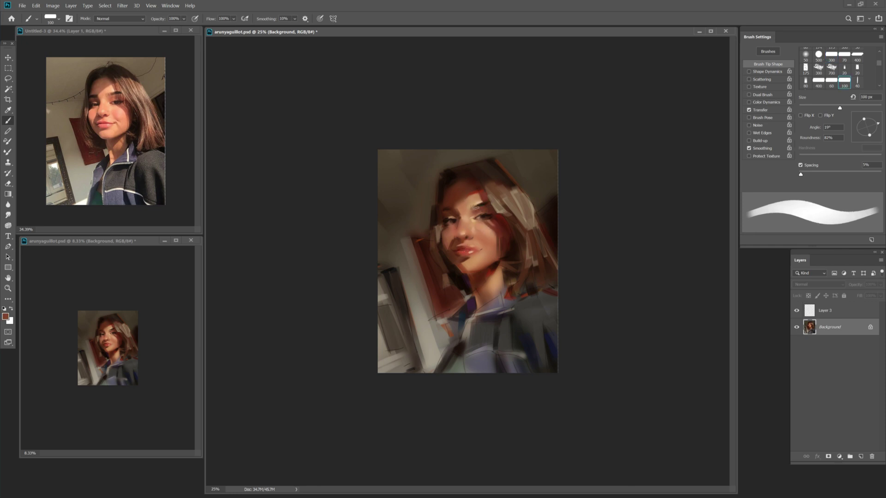
{"action": "key", "text": "z"}
{"action": "left_click", "coordinate": [107, 348]}
{"action": "key", "text": "b"}
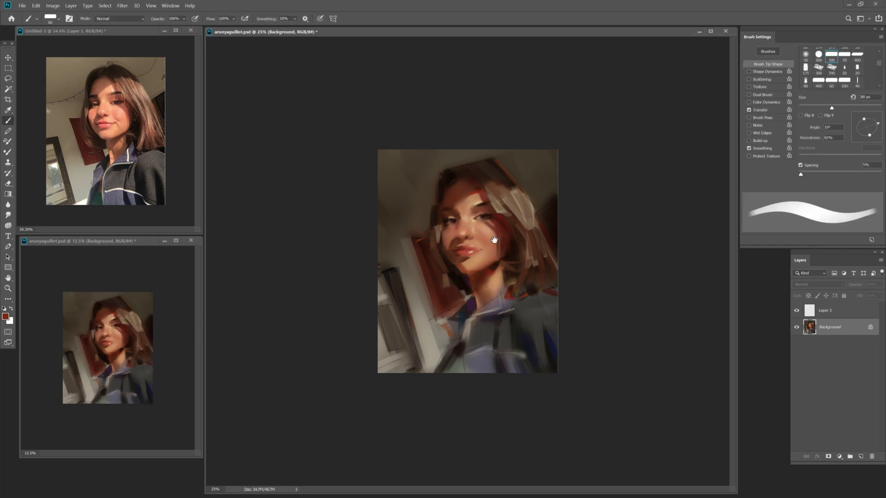
{"action": "left_click", "coordinate": [501, 252], "text": "alt"}
{"action": "left_click", "coordinate": [479, 243], "text": "alt"}
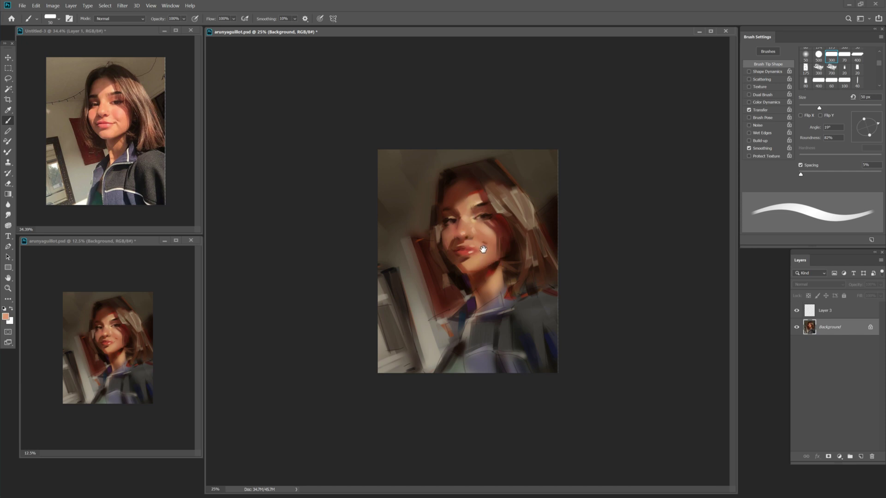
Sample reddish-browns below the chin at 45–60 px and confirm a lighter tan foreground colour.
{"action": "key", "text": "bracketright"}
{"action": "left_click", "coordinate": [492, 240], "text": "alt"}
{"action": "key", "text": "bracketleft"}
{"action": "key", "text": "bracketright"}
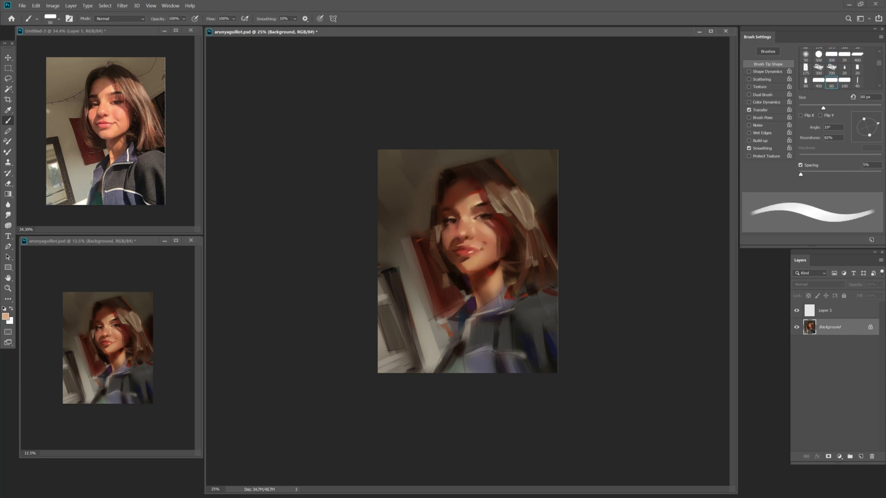
{"action": "left_click", "coordinate": [496, 279], "text": "alt"}
{"action": "key", "text": "bracketleft"}
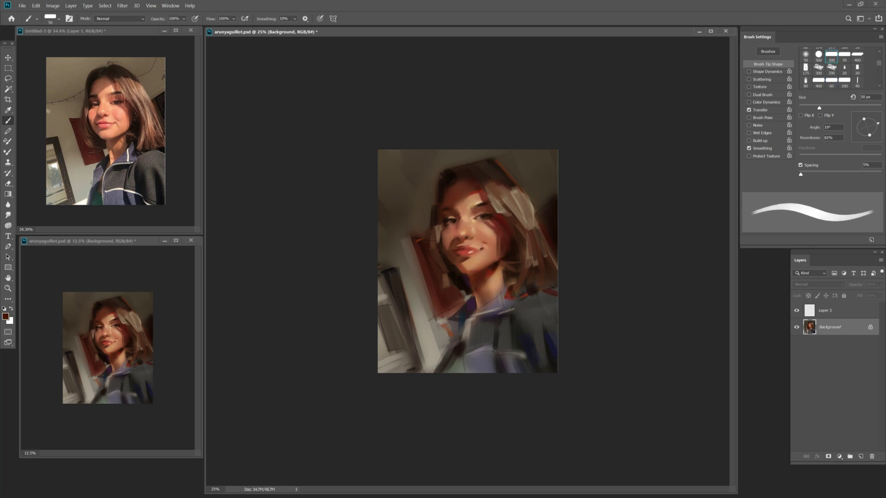
{"action": "key", "text": "bracketleft"}
{"action": "left_click", "coordinate": [423, 92]}
{"action": "key", "text": "Return"}
Paint broad light strokes left of the face with a 200 px brush.
{"action": "key", "text": "bracketright"}
{"action": "key", "text": "bracketright"}
{"action": "key", "text": "bracketright"}
{"action": "key", "text": "bracketright"}
{"action": "key", "text": "bracketright"}
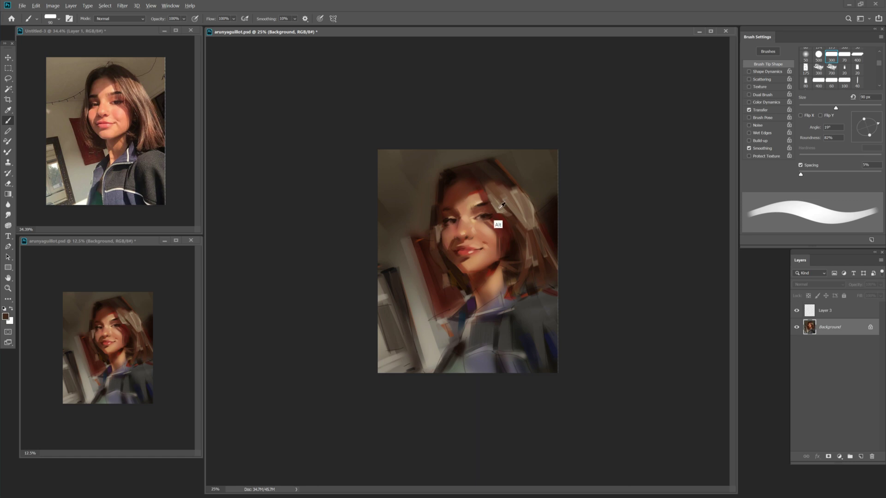
{"action": "key", "text": "bracketleft"}
{"action": "key", "text": "bracketleft"}
{"action": "key", "text": "bracketleft"}
{"action": "key", "text": "bracketleft"}
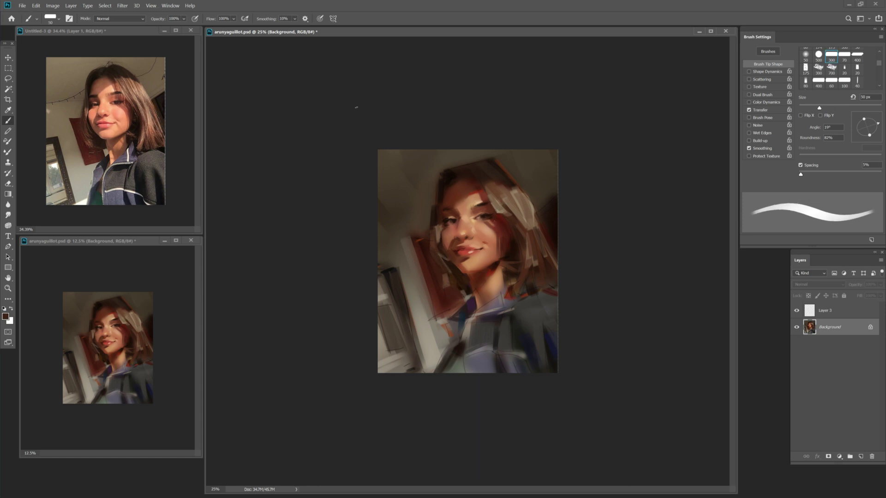
{"action": "key", "text": "bracketright"}
{"action": "key", "text": "bracketright"}
{"action": "key", "text": "bracketright"}
{"action": "key", "text": "bracketright"}
{"action": "key", "text": "bracketright"}
{"action": "key", "text": "bracketright"}
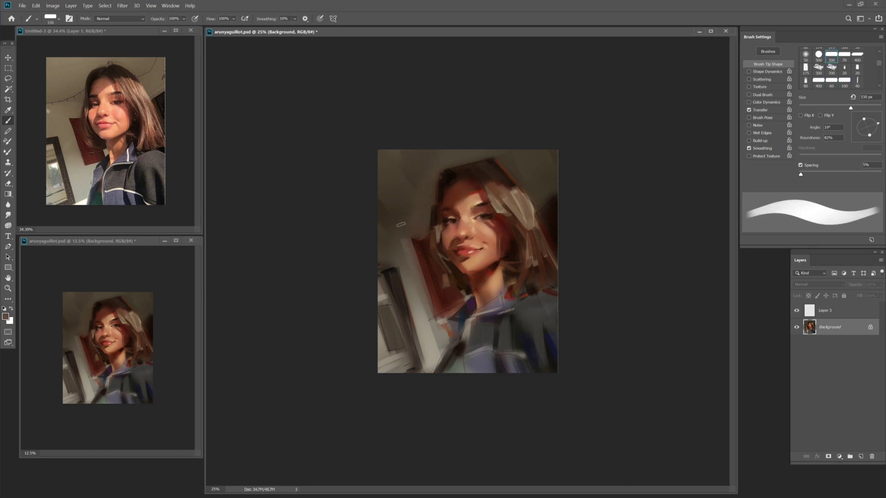
{"action": "key", "text": "bracketright"}
{"action": "key", "text": "bracketright"}
{"action": "left_click_drag", "start_coordinate": [406, 217], "coordinate": [440, 238]}
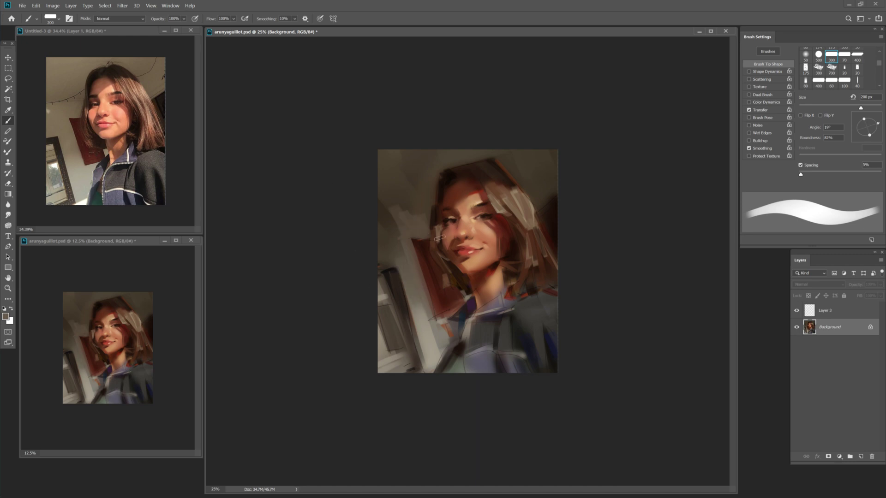
Choose a light cream colour and paint a stroke at the jacket's lower left.
{"action": "left_click", "coordinate": [438, 343], "text": "alt"}
{"action": "key", "text": "Return"}
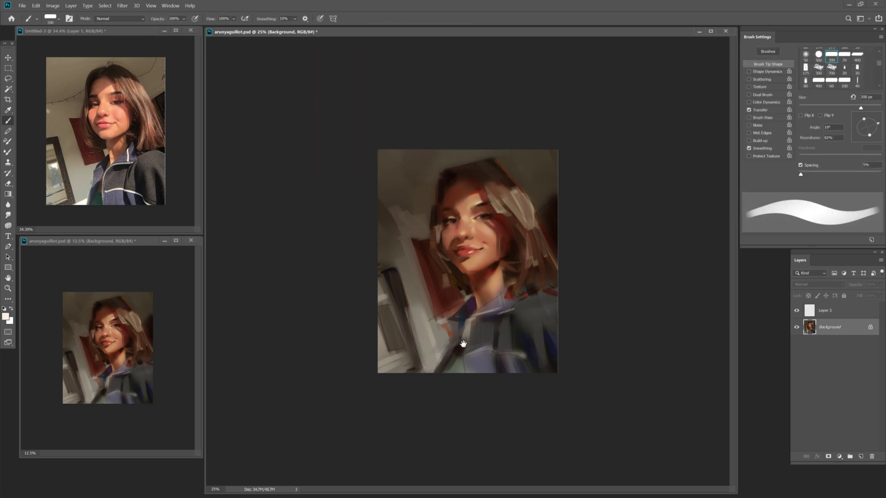
{"action": "left_click_drag", "start_coordinate": [433, 364], "coordinate": [412, 371]}
Try a cream stroke on the right hair at 30% opacity and 250 px, then undo it.
{"action": "key", "text": "3"}
{"action": "key", "text": "bracketright"}
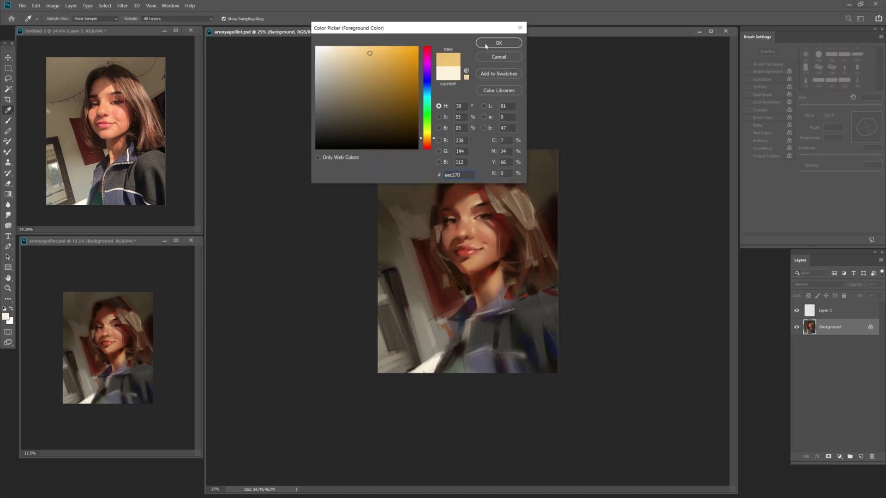
{"action": "key", "text": "Return"}
{"action": "key", "text": "Return"}
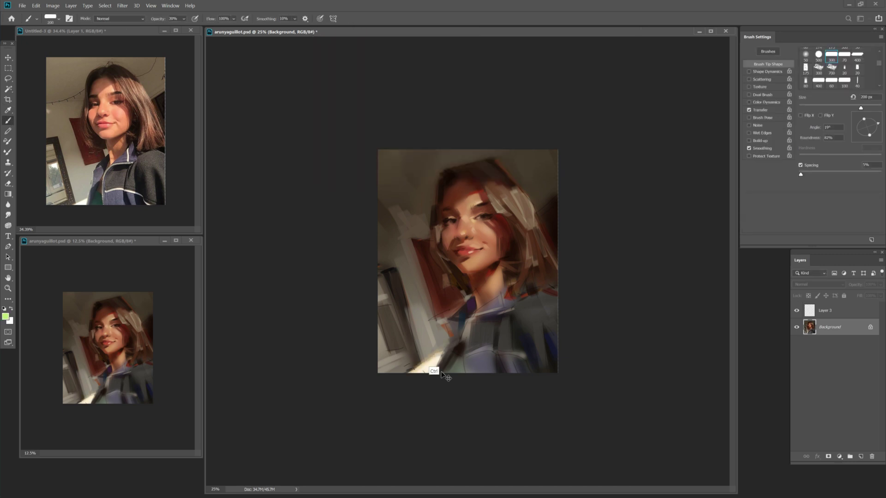
{"action": "key", "text": "bracketleft"}
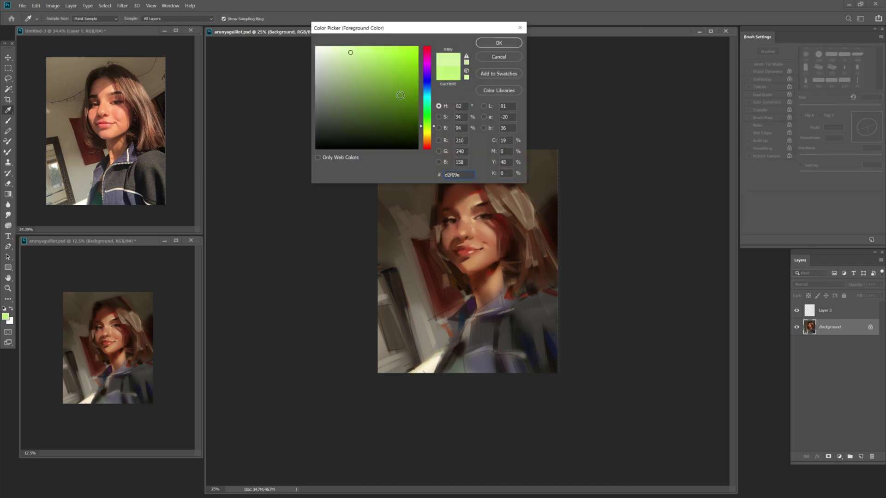
{"action": "left_click", "coordinate": [537, 248]}
{"action": "key", "text": "Return"}
{"action": "key", "text": "bracketright"}
{"action": "key", "text": "bracketright"}
{"action": "key", "text": "bracketright"}
{"action": "key", "text": "bracketright"}
{"action": "left_click_drag", "start_coordinate": [530, 235], "coordinate": [531, 263]}
{"action": "key", "text": "ctrl+z"}
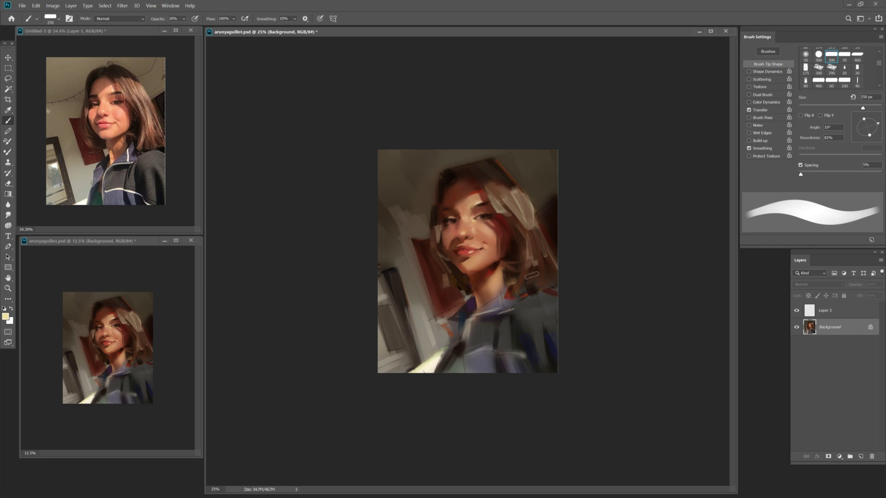
Restore 100% opacity, sample tan at 45–90 px, then choose a red colour.
{"action": "key", "text": "1"}
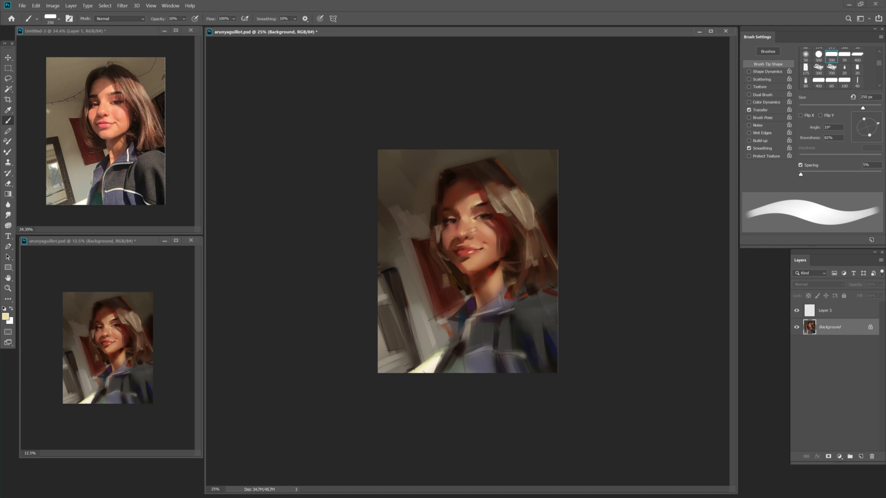
{"action": "key", "text": "0"}
{"action": "key", "text": "bracketleft"}
{"action": "key", "text": "bracketleft"}
{"action": "key", "text": "bracketleft"}
{"action": "key", "text": "bracketleft"}
{"action": "key", "text": "bracketleft"}
{"action": "key", "text": "bracketleft"}
{"action": "key", "text": "bracketleft"}
{"action": "key", "text": "bracketleft"}
{"action": "key", "text": "bracketleft"}
{"action": "key", "text": "bracketleft"}
{"action": "key", "text": "bracketleft"}
{"action": "left_click", "coordinate": [435, 247], "text": "alt"}
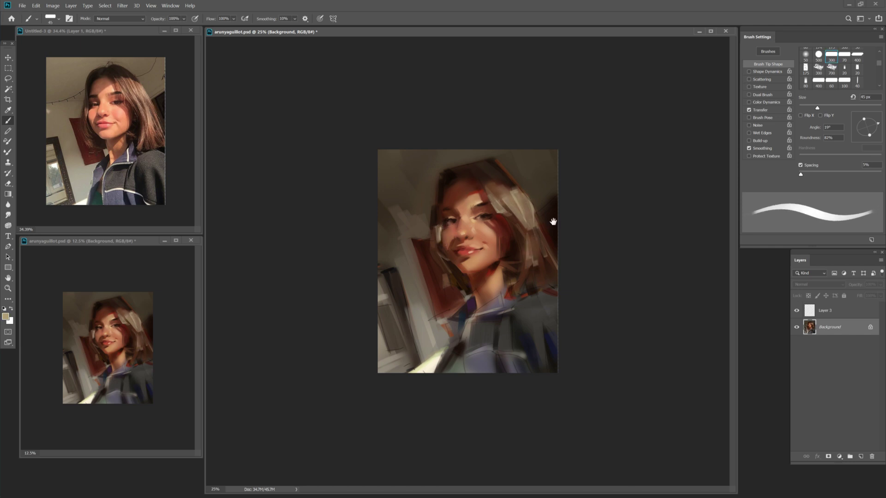
{"action": "key", "text": "bracketleft"}
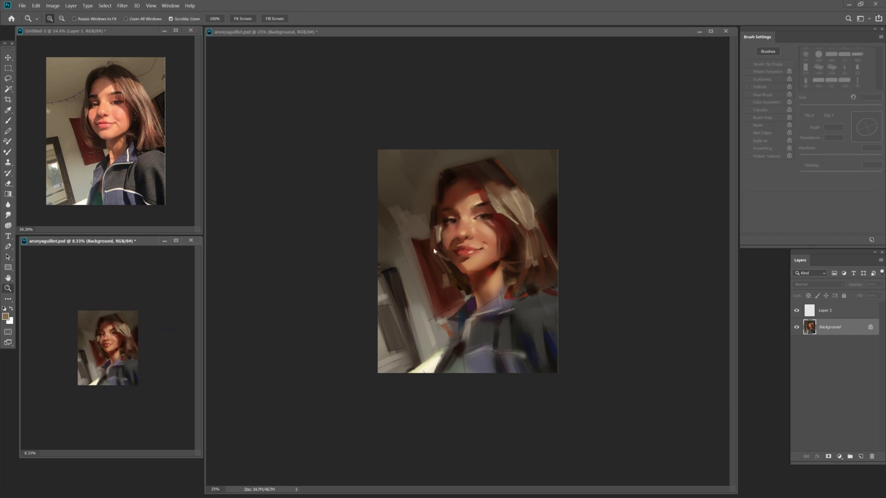
{"action": "key", "text": "bracketright"}
{"action": "key", "text": "bracketright"}
{"action": "key", "text": "bracketright"}
{"action": "key", "text": "bracketright"}
{"action": "key", "text": "bracketright"}
{"action": "key", "text": "bracketright"}
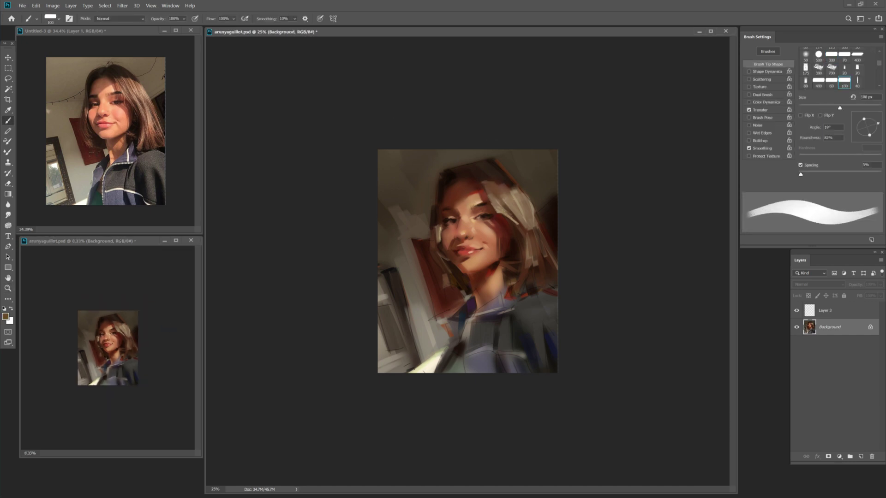
{"action": "key", "text": "bracketleft"}
{"action": "key", "text": "bracketleft"}
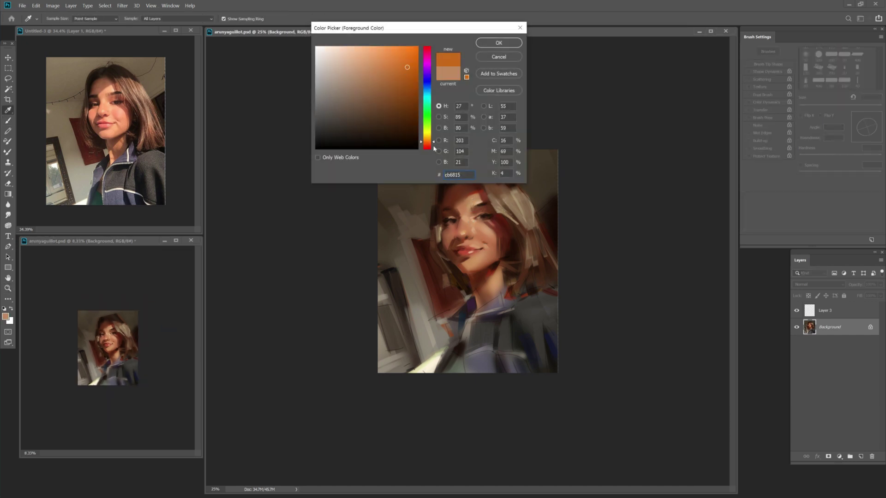
{"action": "left_click", "coordinate": [422, 47]}
{"action": "key", "text": "Return"}
Sample two skin tones from the face with a 45–80 px brush.
{"action": "key", "text": "bracketleft"}
{"action": "key", "text": "bracketleft"}
{"action": "key", "text": "bracketleft"}
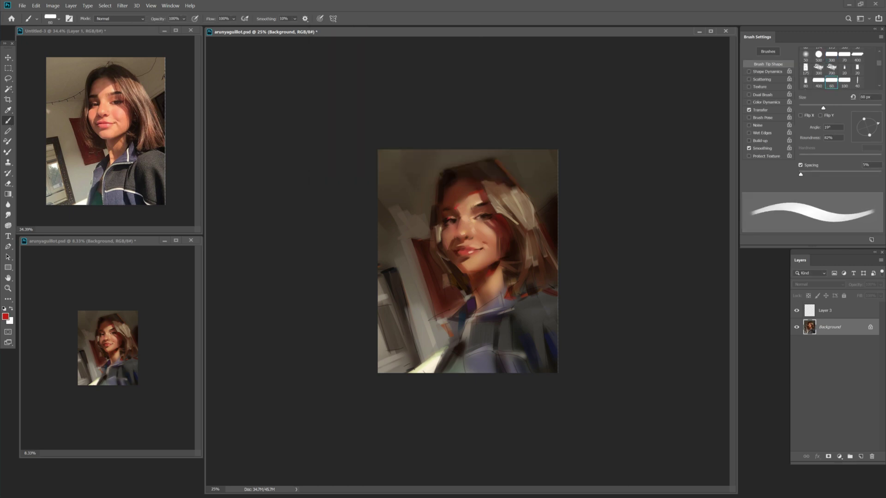
{"action": "key", "text": "bracketright"}
{"action": "key", "text": "bracketleft"}
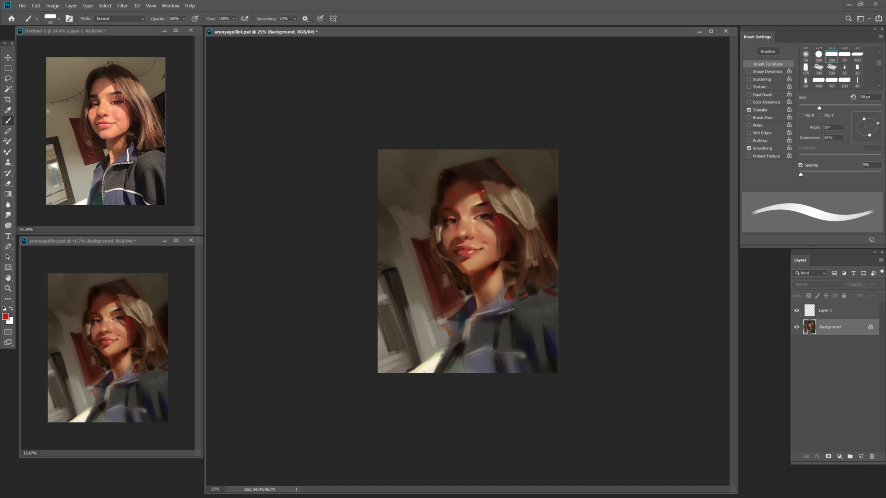
{"action": "key", "text": "bracketleft"}
{"action": "left_click", "coordinate": [490, 271], "text": "alt"}
{"action": "key", "text": "bracketright"}
{"action": "key", "text": "bracketright"}
{"action": "key", "text": "bracketright"}
{"action": "key", "text": "bracketright"}
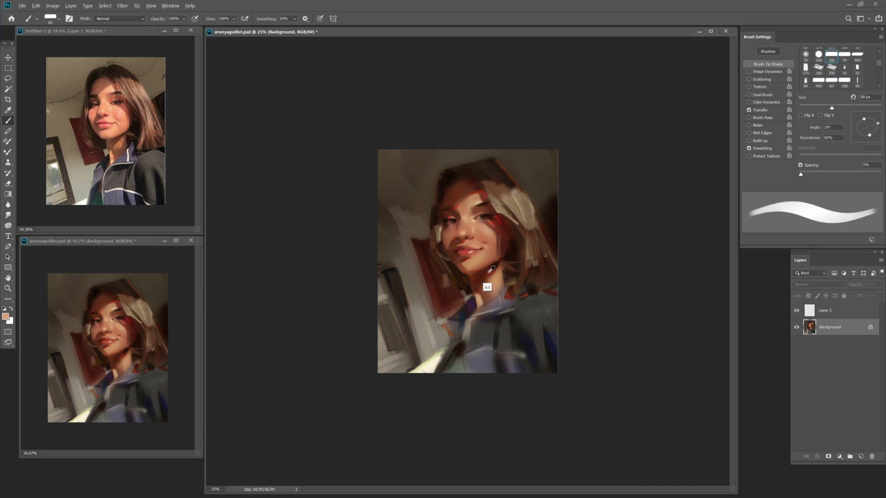
{"action": "left_click", "coordinate": [471, 245], "text": "alt"}
Enlarge the brush to 150 px, sample dark brown, then set a near-black colour.
{"action": "key", "text": "bracketright"}
{"action": "key", "text": "bracketright"}
{"action": "key", "text": "bracketright"}
{"action": "key", "text": "bracketright"}
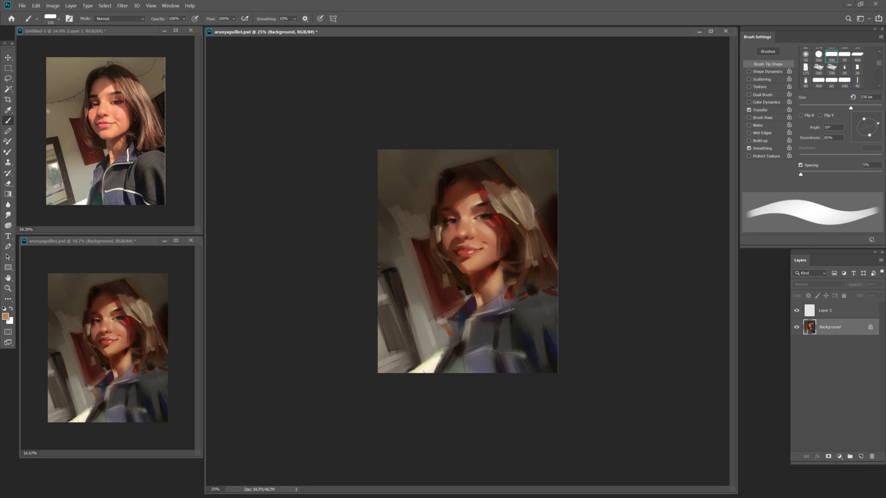
{"action": "left_click", "coordinate": [491, 299], "text": "alt"}
{"action": "key", "text": "bracketleft"}
{"action": "key", "text": "i"}
{"action": "left_click", "coordinate": [511, 318]}
{"action": "left_click", "coordinate": [339, 131]}
{"action": "key", "text": "Return"}
Flip the painting horizontally and zoom to 33.3%.
{"action": "key", "text": "b"}
{"action": "key", "text": "h"}
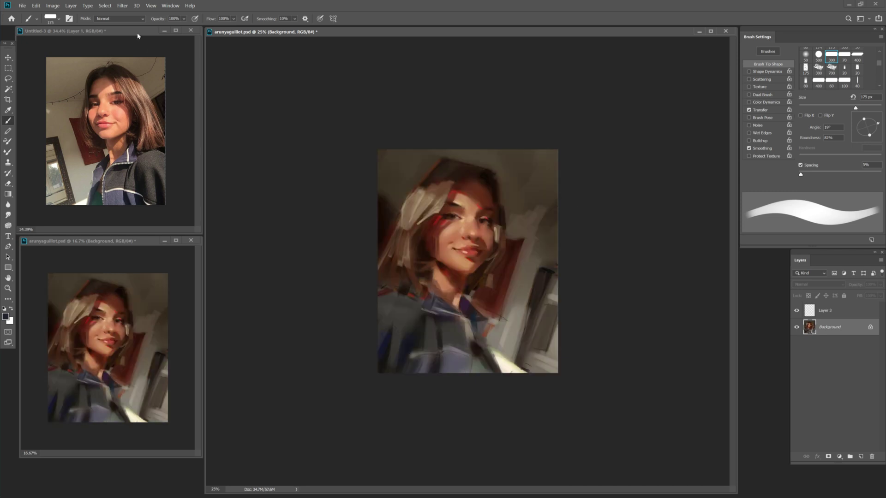
{"action": "left_click", "coordinate": [492, 251]}
{"action": "key", "text": "b"}
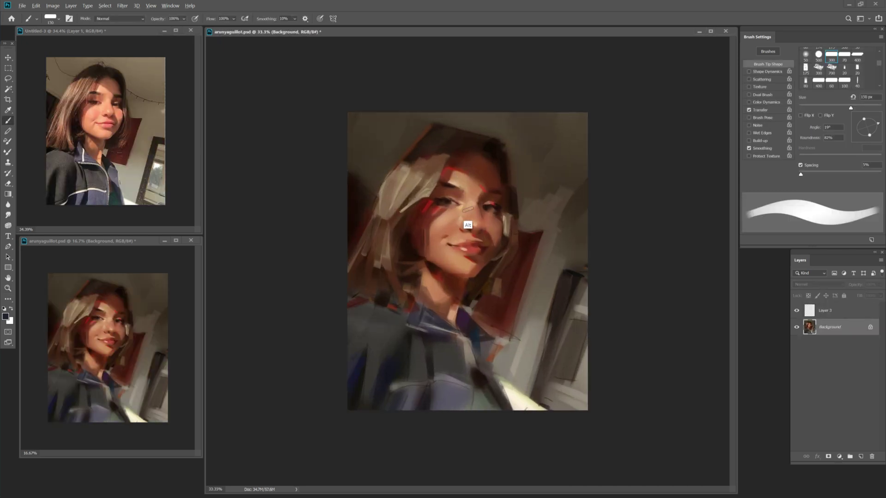
{"action": "key", "text": "alt+h"}
Blend the face with a 150 px Mixer Brush loaded with skin tone, then pick dark brown at 45 px.
{"action": "key", "text": "Escape"}
{"action": "key", "text": "shift+b"}
{"action": "left_click", "coordinate": [468, 202], "text": "alt"}
{"action": "key", "text": "bracketright"}
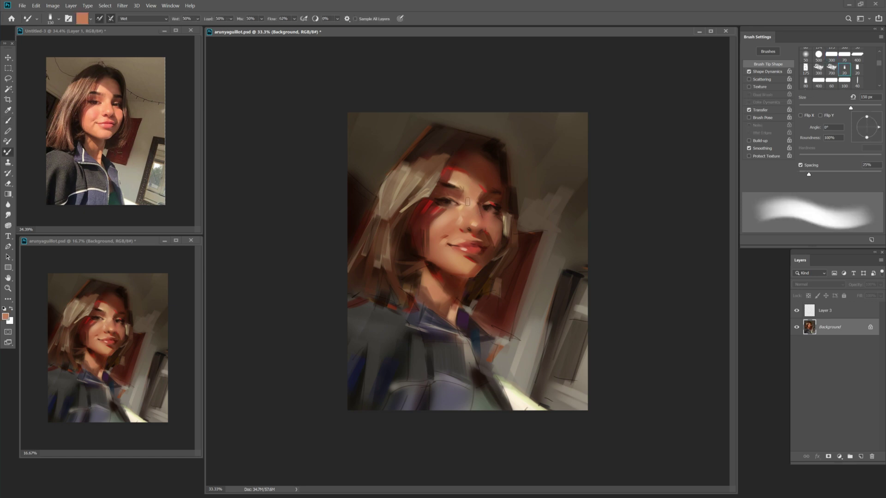
{"action": "key", "text": "shift+b"}
{"action": "left_click", "coordinate": [495, 208]}
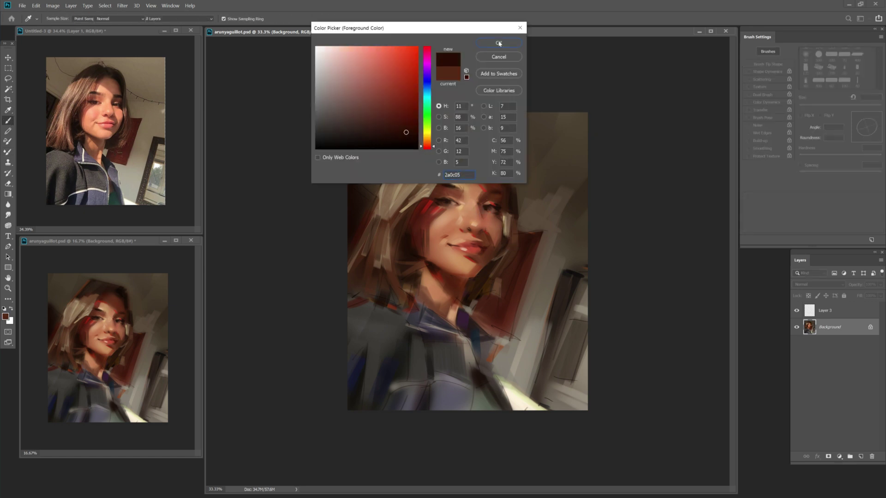
{"action": "key", "text": "Return"}
{"action": "key", "text": "bracketleft"}
{"action": "key", "text": "bracketleft"}
{"action": "key", "text": "bracketleft"}
{"action": "key", "text": "bracketleft"}
{"action": "key", "text": "bracketleft"}
Paint the face in sampled skin, light skin and dark brown tones at 35–80 px.
{"action": "left_click", "coordinate": [470, 189], "text": "alt"}
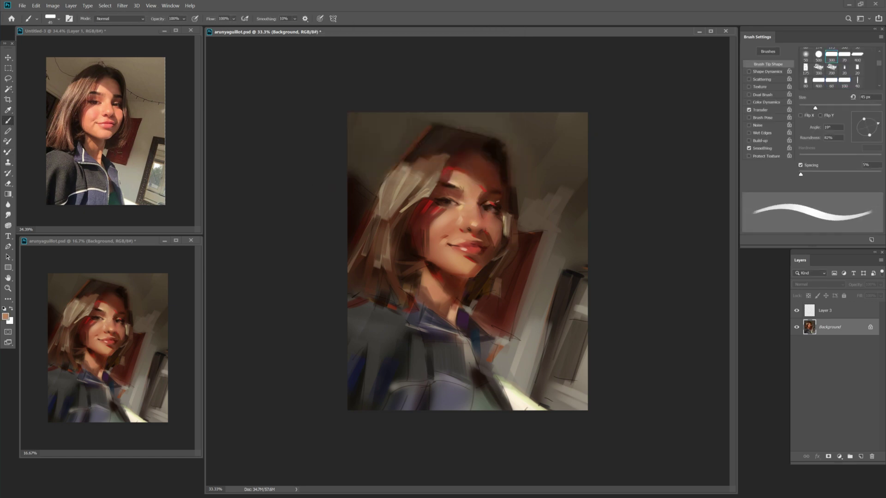
{"action": "key", "text": "bracketleft"}
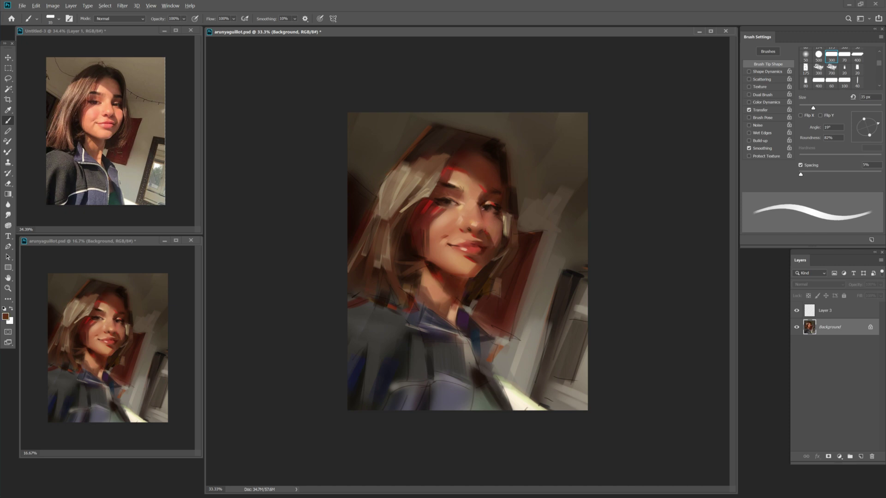
{"action": "left_click", "coordinate": [458, 233], "text": "alt"}
{"action": "key", "text": "bracketright"}
{"action": "key", "text": "bracketright"}
{"action": "key", "text": "bracketright"}
{"action": "key", "text": "bracketright"}
{"action": "key", "text": "bracketright"}
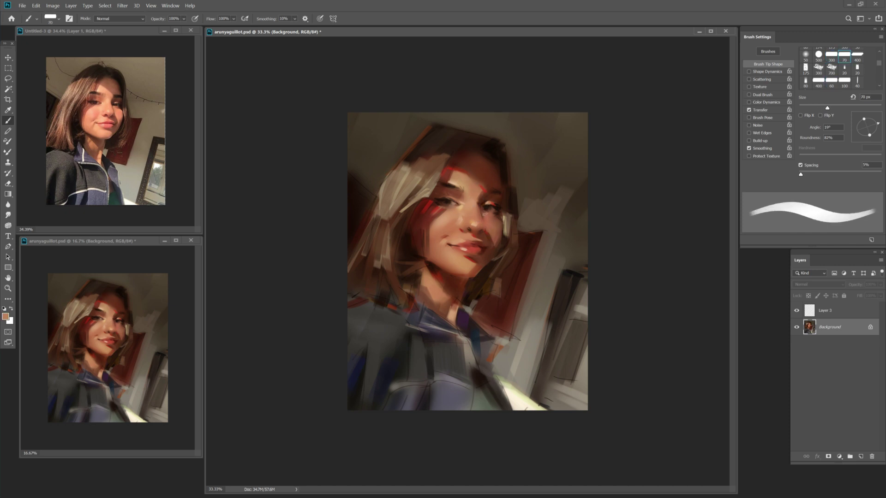
{"action": "key", "text": "bracketleft"}
{"action": "key", "text": "bracketleft"}
{"action": "key", "text": "bracketleft"}
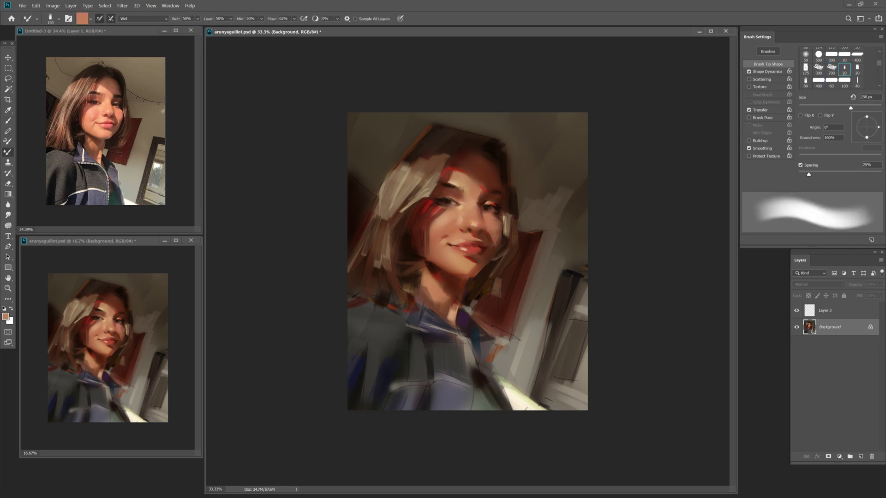
{"action": "left_click", "coordinate": [486, 253], "text": "alt"}
{"action": "key", "text": "bracketright"}
{"action": "key", "text": "bracketright"}
{"action": "key", "text": "bracketright"}
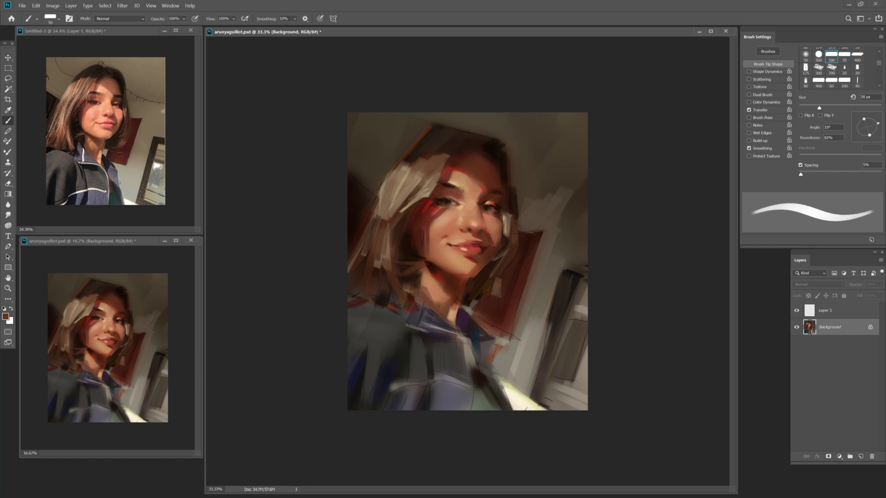
{"action": "key", "text": "bracketright"}
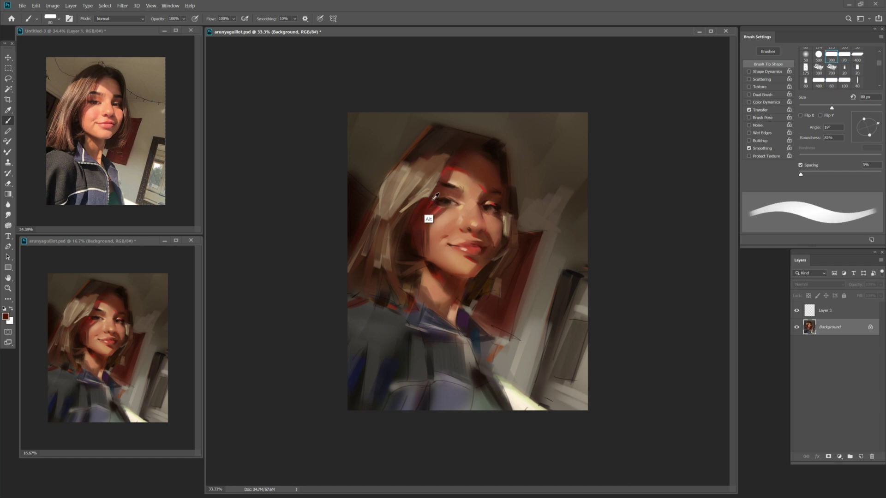
{"action": "key", "text": "bracketleft"}
{"action": "key", "text": "bracketleft"}
{"action": "key", "text": "bracketleft"}
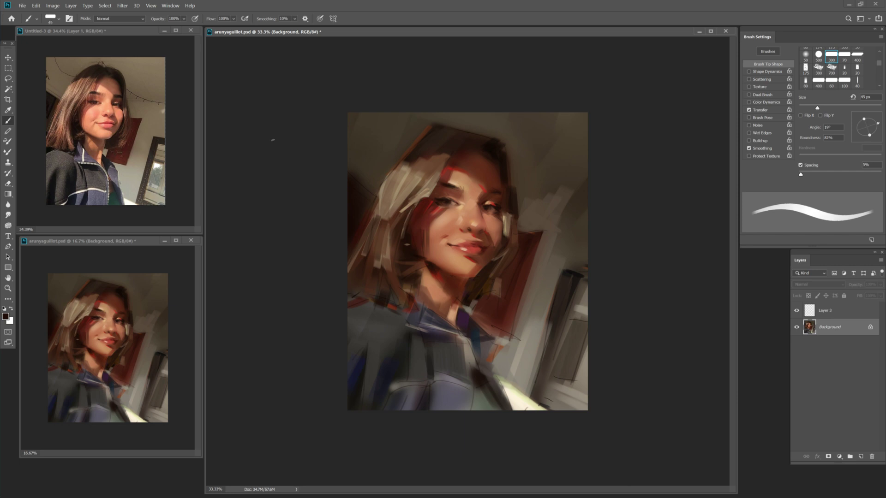
Add reddish skin and dark brown strokes with a 90–100 px brush.
{"action": "key", "text": "z"}
{"action": "key", "text": "bracketleft"}
{"action": "left_click", "coordinate": [433, 269], "text": "alt"}
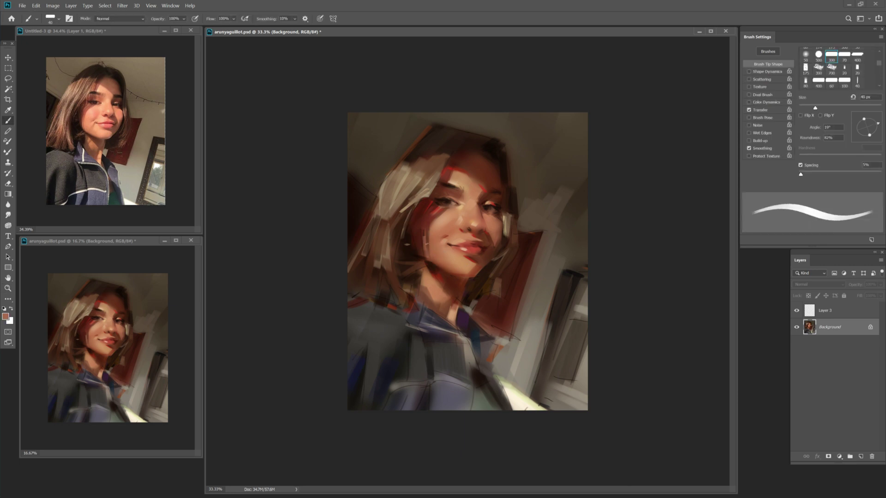
{"action": "left_click", "coordinate": [418, 260], "text": "alt"}
{"action": "key", "text": "bracketright"}
{"action": "key", "text": "bracketright"}
{"action": "key", "text": "bracketright"}
{"action": "key", "text": "bracketright"}
{"action": "key", "text": "bracketright"}
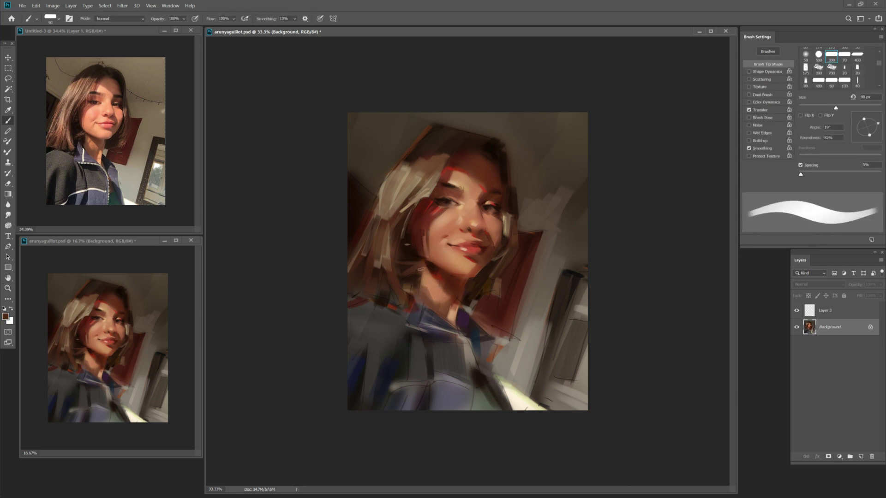
{"action": "key", "text": "bracketright"}
{"action": "left_click", "coordinate": [424, 297], "text": "alt"}
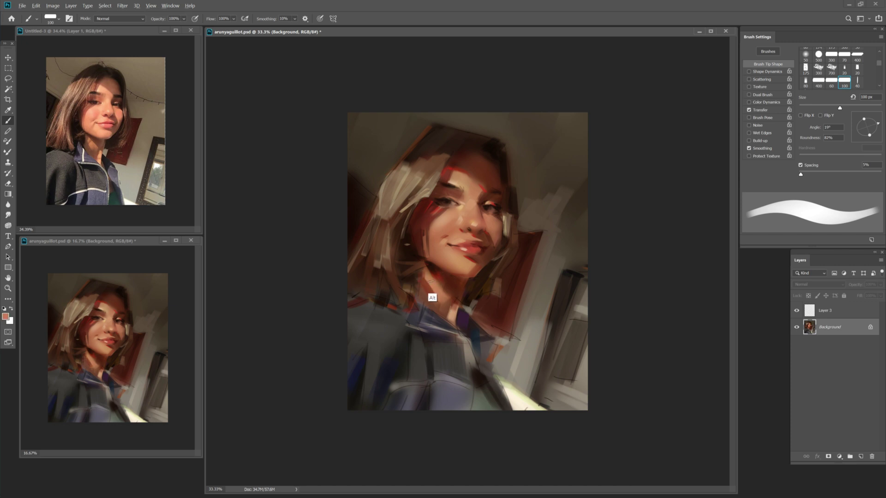
Blend dark brown with the Mixer Brush, then sample grey-brown at 30% opacity, 60 px.
{"action": "key", "text": "shift+b"}
{"action": "left_click", "coordinate": [464, 286], "text": "alt"}
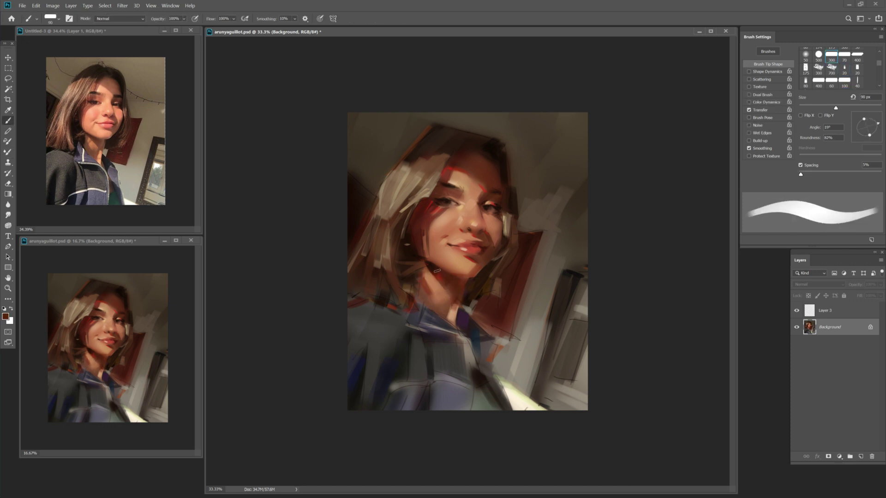
{"action": "key", "text": "shift+b"}
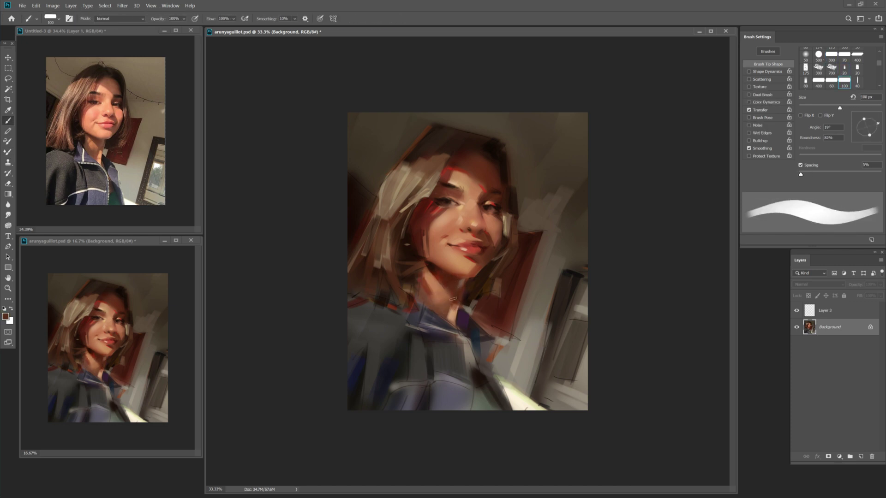
{"action": "key", "text": "3"}
{"action": "key", "text": "bracketleft"}
{"action": "key", "text": "bracketleft"}
{"action": "key", "text": "bracketleft"}
{"action": "key", "text": "bracketleft"}
{"action": "left_click", "coordinate": [526, 302], "text": "alt"}
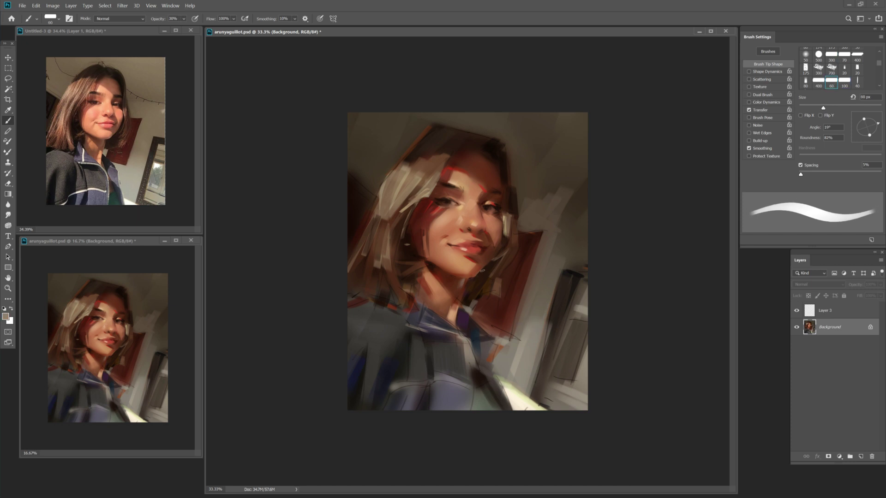
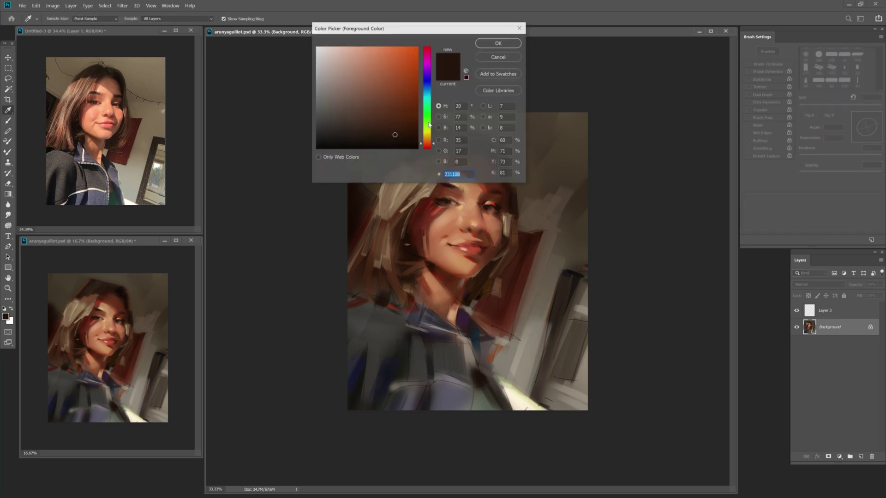
Choose a dark brown, then a darker red painting colour, with the brush at about 35 px.
{"action": "key", "text": "Return"}
{"action": "key", "text": "bracketleft"}
{"action": "key", "text": "bracketleft"}
{"action": "key", "text": "bracketright"}
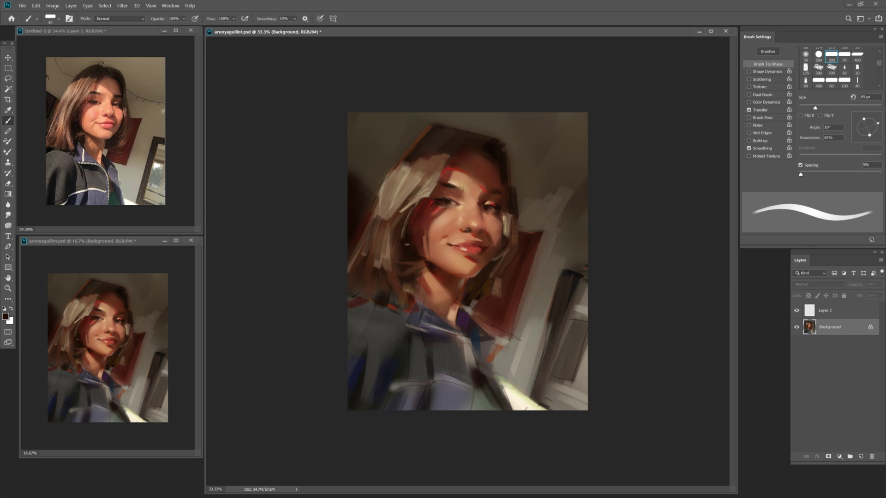
{"action": "key", "text": "bracketleft"}
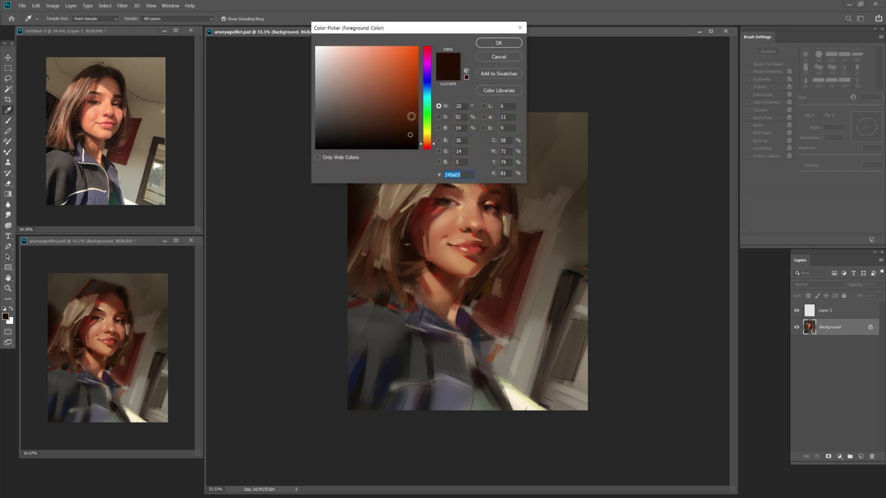
{"action": "left_click", "coordinate": [410, 92]}
{"action": "key", "text": "Return"}
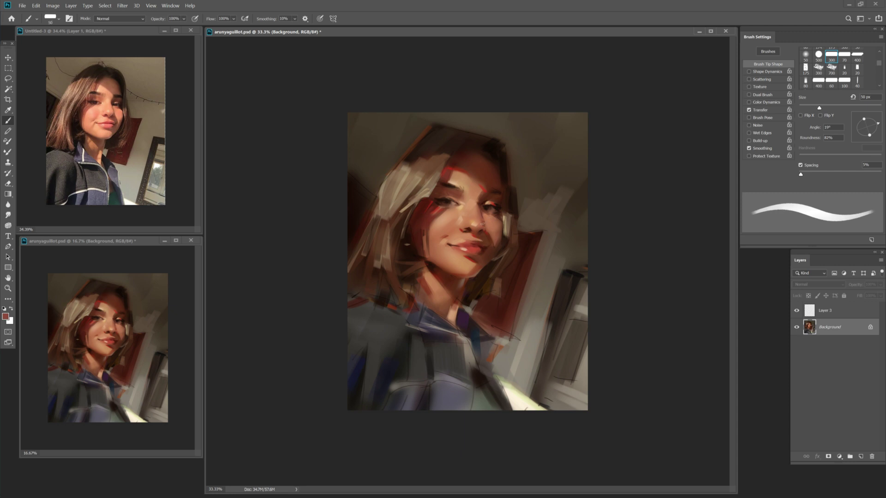
Sample the skin tone by the mouth, pick a lighter orange, and set a 70 px brush at full opacity.
{"action": "left_click", "coordinate": [457, 240], "text": "alt"}
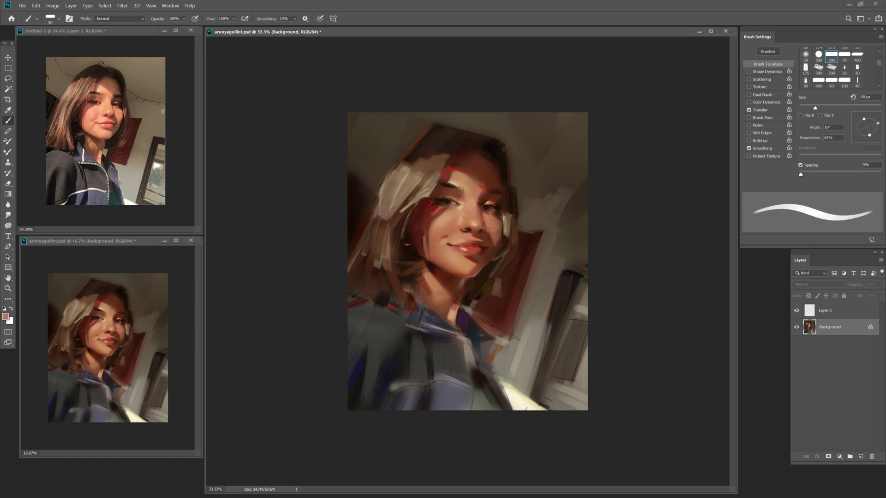
{"action": "key", "text": "F12"}
{"action": "left_click", "coordinate": [376, 57]}
{"action": "left_click", "coordinate": [490, 44]}
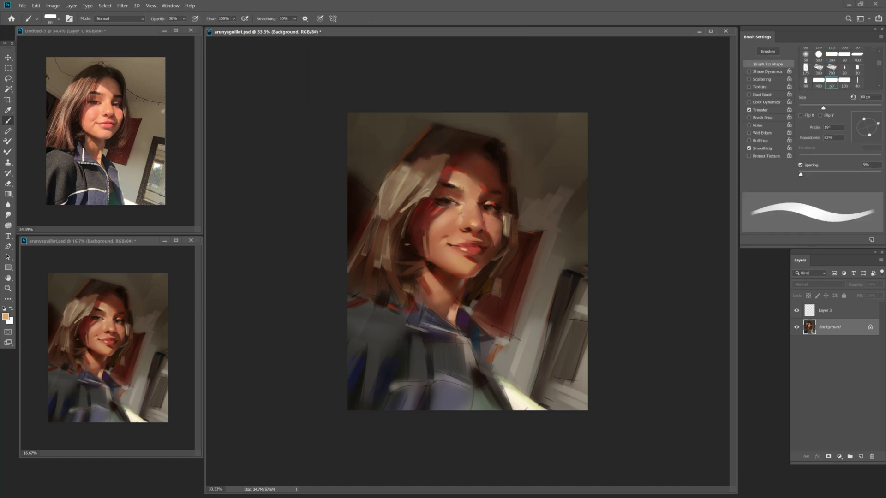
{"action": "key", "text": "period"}
{"action": "key", "text": "period"}
{"action": "key", "text": "period"}
{"action": "key", "text": "period"}
{"action": "key", "text": "period"}
{"action": "key", "text": "period"}
{"action": "key", "text": "period"}
{"action": "key", "text": "period"}
{"action": "key", "text": "period"}
{"action": "key", "text": "period"}
{"action": "key", "text": "period"}
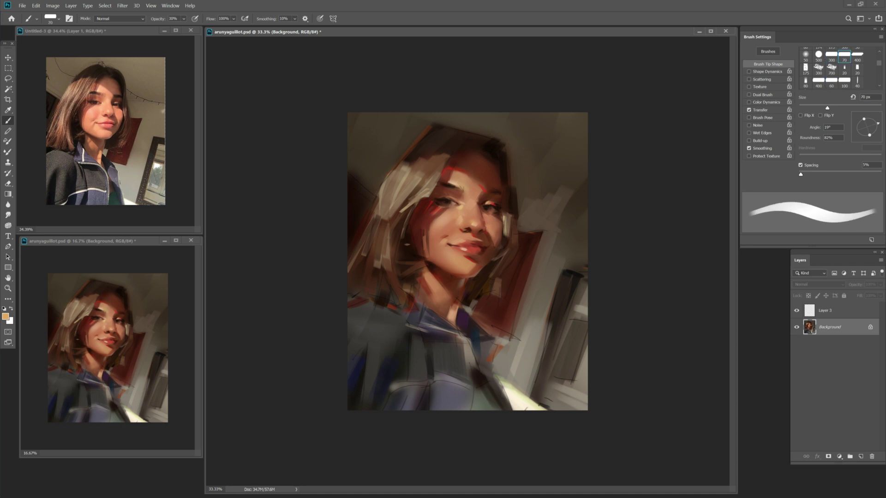
{"action": "key", "text": "bracketright"}
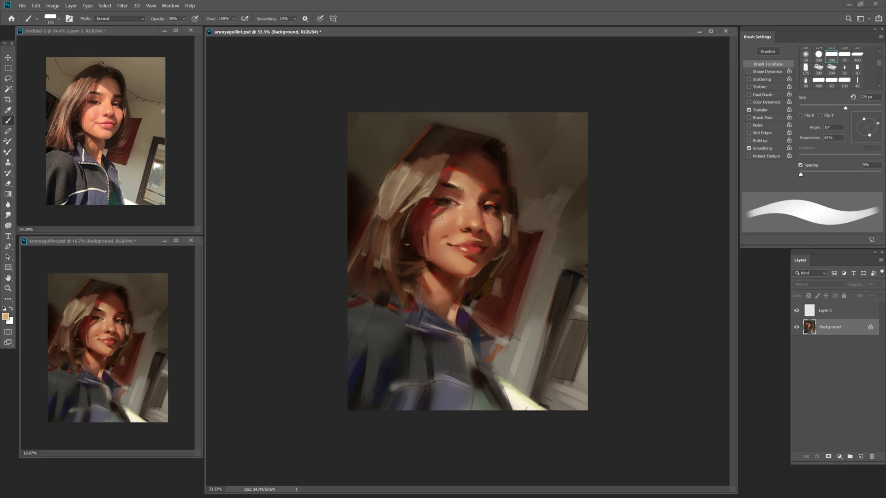
{"action": "key", "text": "bracketright"}
{"action": "key", "text": "period"}
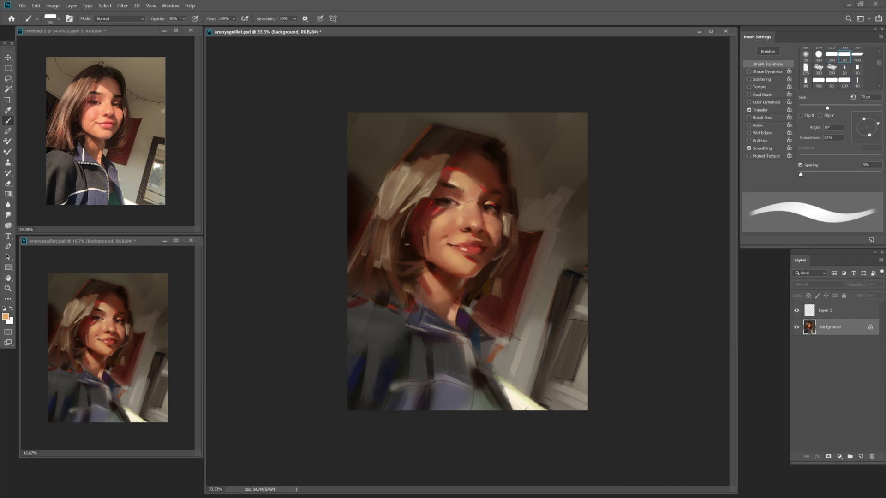
{"action": "key", "text": "comma"}
{"action": "key", "text": "0"}
Sample a dark brown from the painting, save, and pick a darker painting colour.
{"action": "left_click", "coordinate": [487, 214], "text": "alt"}
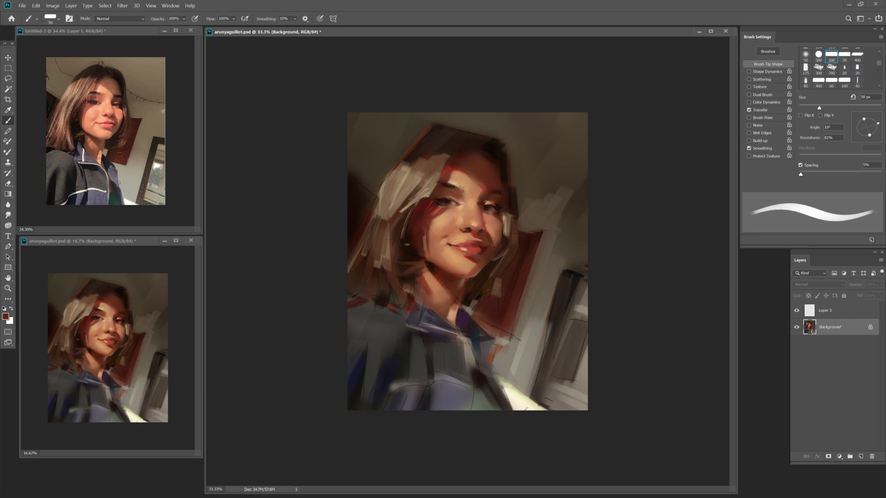
{"action": "key", "text": "bracketleft"}
{"action": "key", "text": "bracketleft"}
{"action": "key", "text": "bracketleft"}
{"action": "key", "text": "ctrl+s"}
{"action": "key", "text": "bracketright"}
{"action": "key", "text": "bracketright"}
{"action": "key", "text": "bracketright"}
{"action": "key", "text": "bracketright"}
{"action": "key", "text": "bracketright"}
{"action": "key", "text": "bracketright"}
{"action": "key", "text": "bracketright"}
{"action": "key", "text": "bracketright"}
{"action": "key", "text": "bracketright"}
{"action": "key", "text": "F9"}
{"action": "left_click", "coordinate": [360, 115]}
{"action": "left_click", "coordinate": [499, 43]}
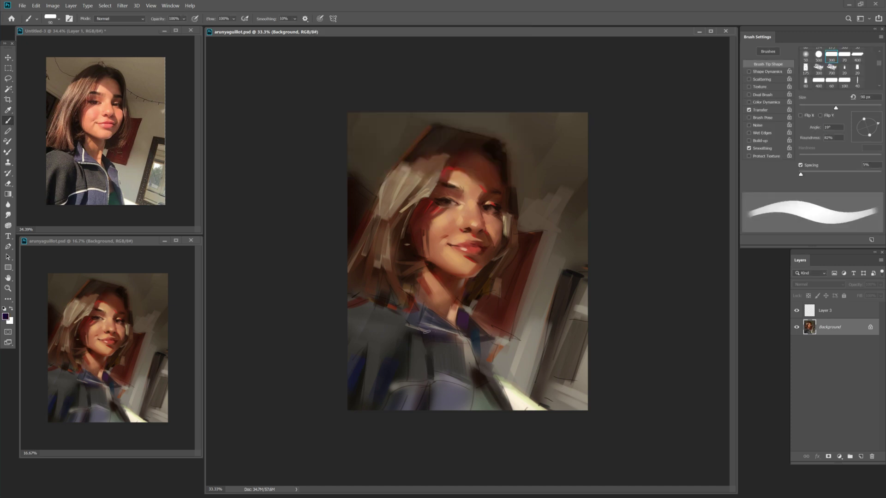
{"action": "key", "text": "F9"}
{"action": "left_click", "coordinate": [499, 43]}
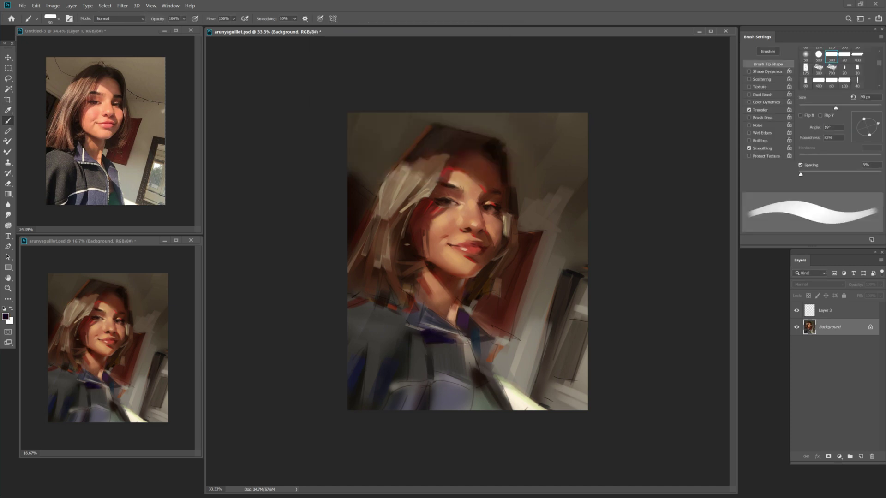
{"action": "key", "text": "bracketleft"}
{"action": "key", "text": "bracketleft"}
Sample colours from the painting while resizing the brush between 125 px and 45 px.
{"action": "left_click", "coordinate": [433, 346], "text": "alt"}
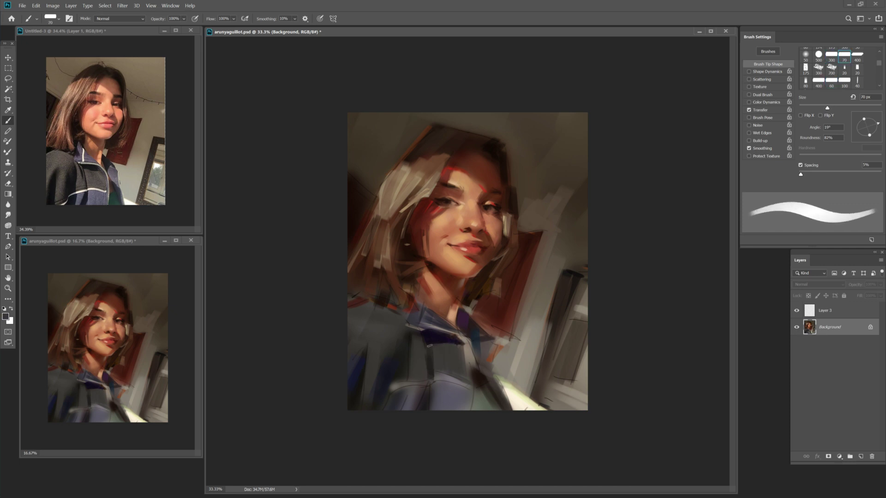
{"action": "key", "text": "bracketright"}
{"action": "key", "text": "bracketright"}
{"action": "key", "text": "bracketright"}
{"action": "key", "text": "bracketright"}
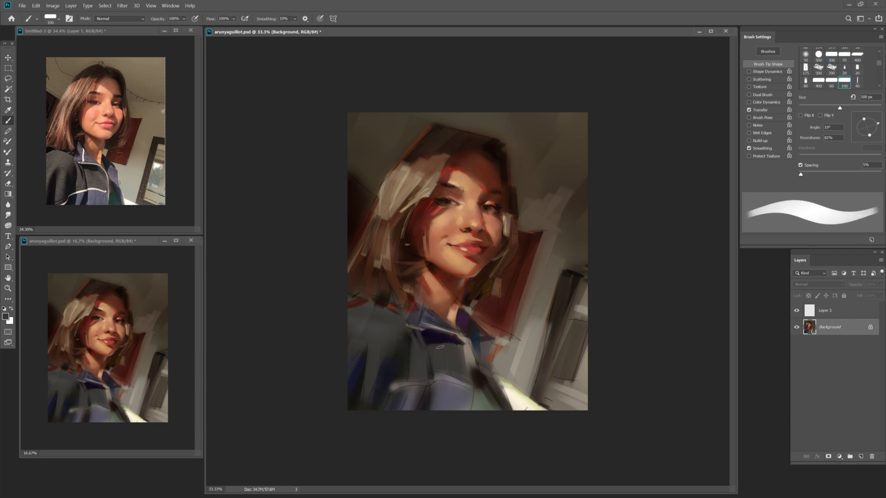
{"action": "key", "text": "bracketleft"}
{"action": "key", "text": "bracketleft"}
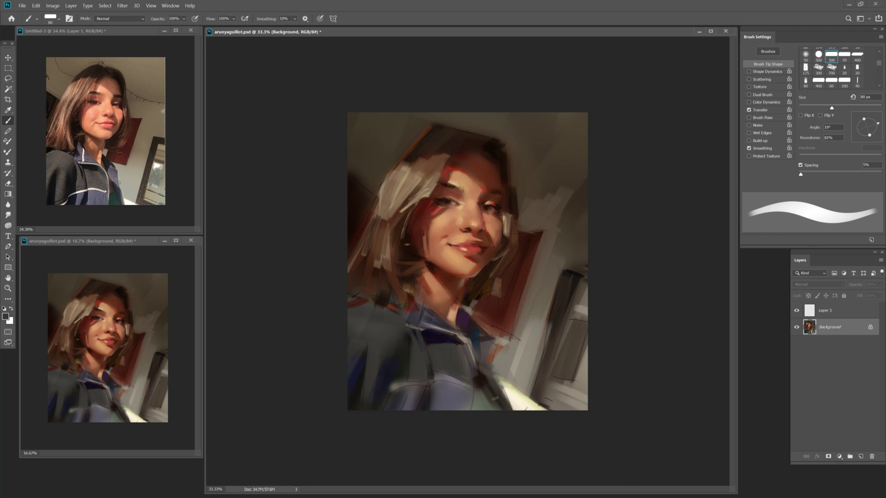
{"action": "left_click", "coordinate": [453, 285], "text": "alt"}
{"action": "key", "text": "bracketleft"}
{"action": "key", "text": "bracketright"}
{"action": "key", "text": "bracketright"}
{"action": "key", "text": "bracketleft"}
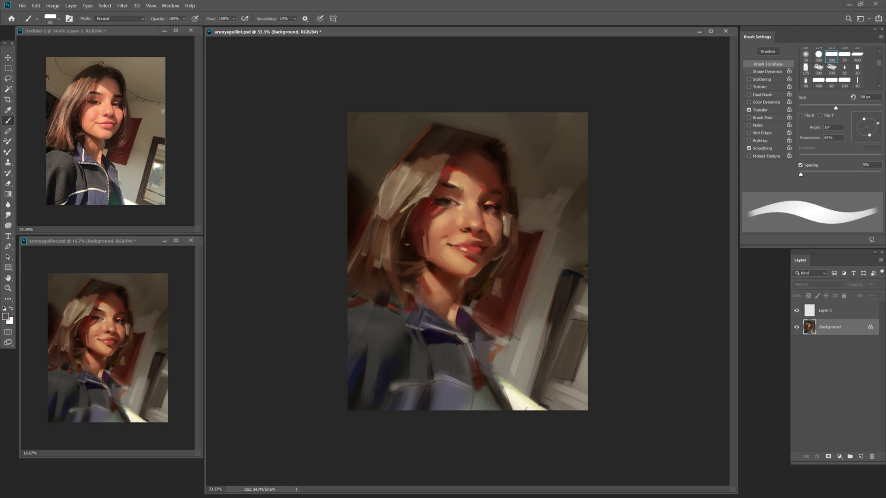
{"action": "key", "text": "bracketleft"}
{"action": "key", "text": "bracketleft"}
{"action": "key", "text": "bracketleft"}
{"action": "key", "text": "bracketleft"}
{"action": "key", "text": "bracketleft"}
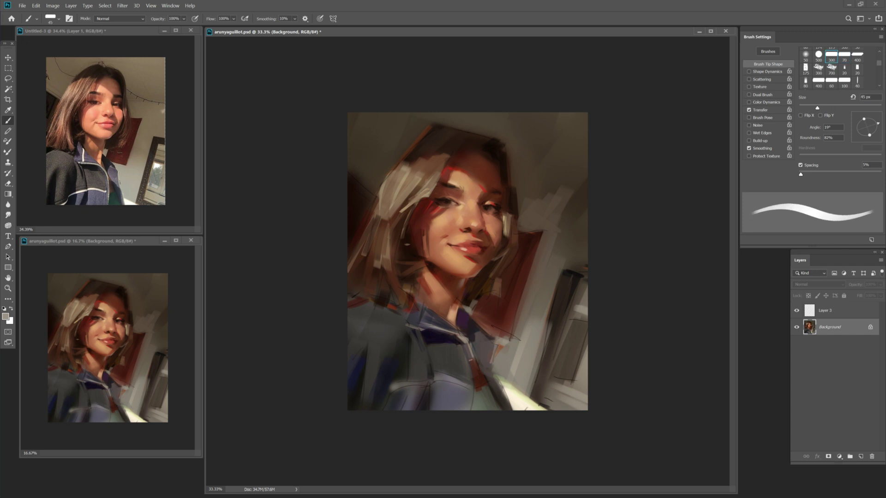
Reset the colour to black, save, and paint dark strokes over the lower jacket with a 150 px brush.
{"action": "key", "text": "d"}
{"action": "key", "text": "ctrl+s"}
{"action": "key", "text": "bracketright"}
{"action": "key", "text": "bracketright"}
{"action": "key", "text": "bracketright"}
{"action": "key", "text": "bracketright"}
{"action": "key", "text": "bracketright"}
{"action": "key", "text": "bracketright"}
{"action": "key", "text": "bracketright"}
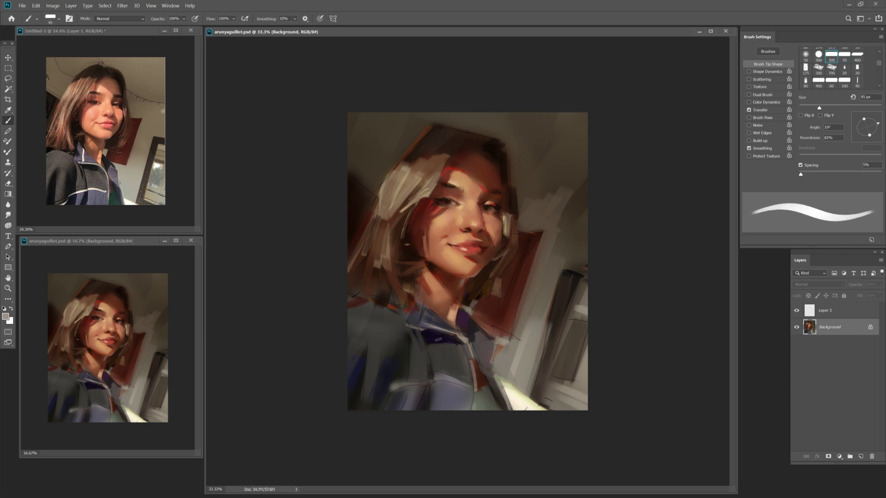
{"action": "key", "text": "bracketright"}
{"action": "mouse_move", "coordinate": [421, 375]}
{"action": "left_mouse_down"}
{"action": "mouse_move", "coordinate": [401, 344]}
{"action": "mouse_move", "coordinate": [396, 397]}
{"action": "mouse_move", "coordinate": [404, 343]}
{"action": "left_mouse_up"}
{"action": "key", "text": "bracketleft"}
{"action": "key", "text": "bracketleft"}
{"action": "key", "text": "bracketleft"}
Paint a white stroke across the jacket and zoom out the small preview window.
{"action": "key", "text": "x"}
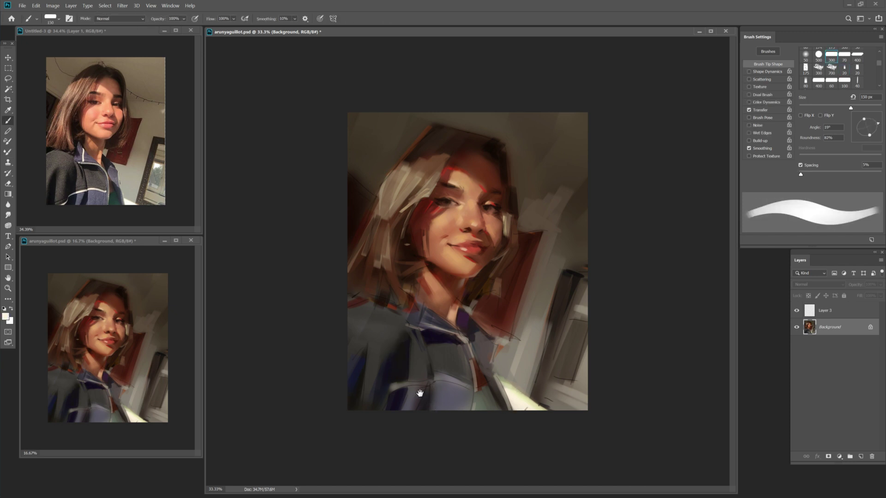
{"action": "left_click_drag", "start_coordinate": [410, 385], "coordinate": [429, 381]}
{"action": "key", "text": "bracketleft"}
{"action": "key", "text": "bracketleft"}
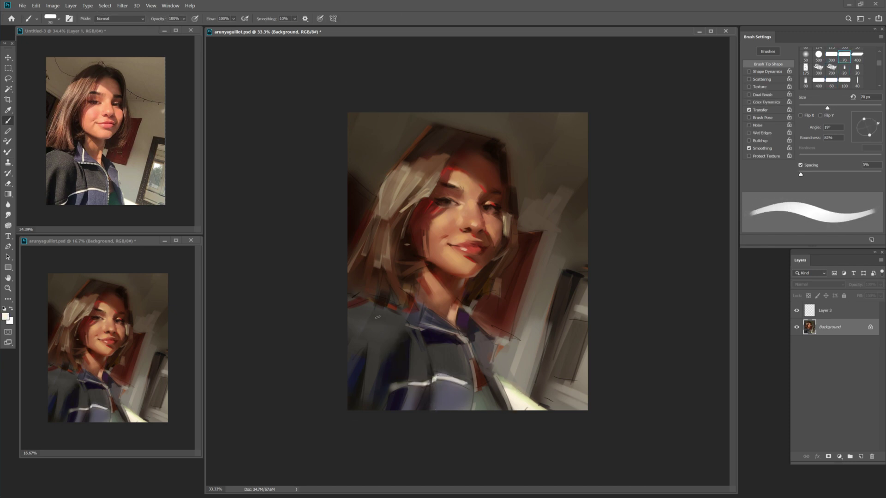
{"action": "key", "text": "z"}
{"action": "left_click", "coordinate": [149, 362], "text": "alt"}
{"action": "left_click", "coordinate": [436, 205]}
{"action": "key", "text": "b"}
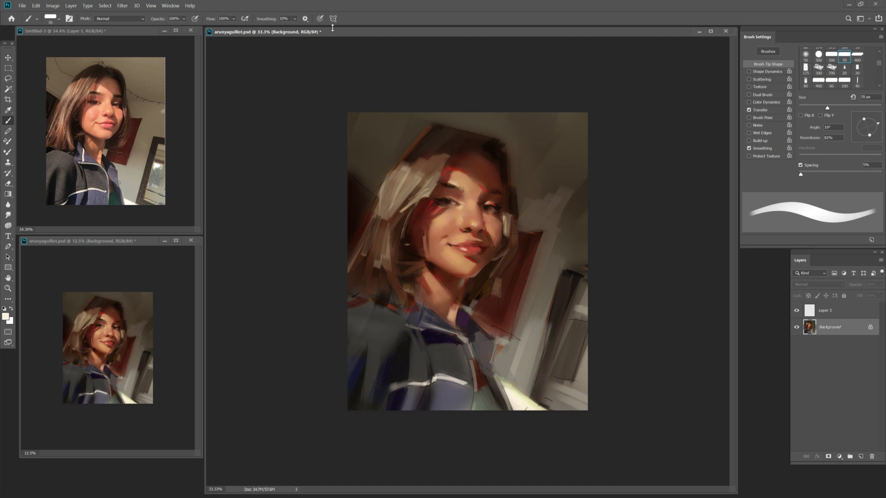
{"action": "key", "text": "bracketleft"}
{"action": "key", "text": "bracketright"}
Sample the lip red and a dark brown, resizing the brush between 35 and 50 px.
{"action": "left_click", "coordinate": [477, 248], "text": "alt"}
{"action": "key", "text": "bracketleft"}
{"action": "key", "text": "bracketleft"}
{"action": "key", "text": "bracketleft"}
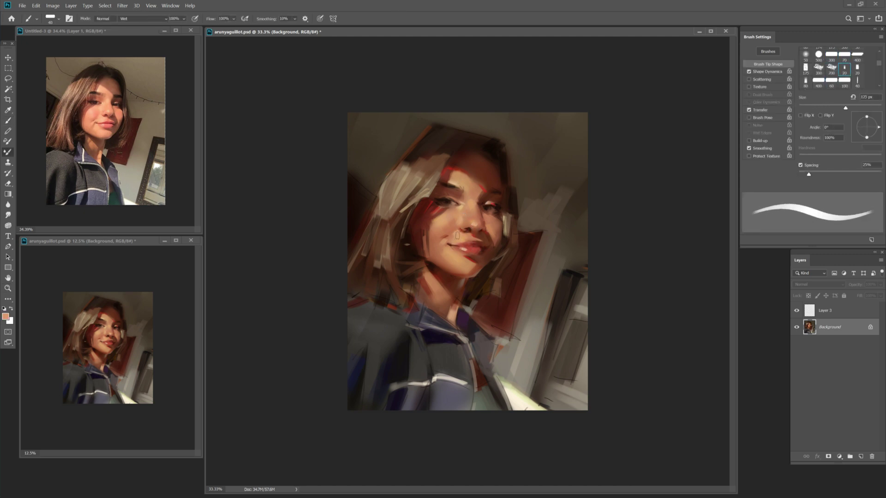
{"action": "key", "text": "bracketright"}
{"action": "key", "text": "bracketleft"}
{"action": "key", "text": "bracketleft"}
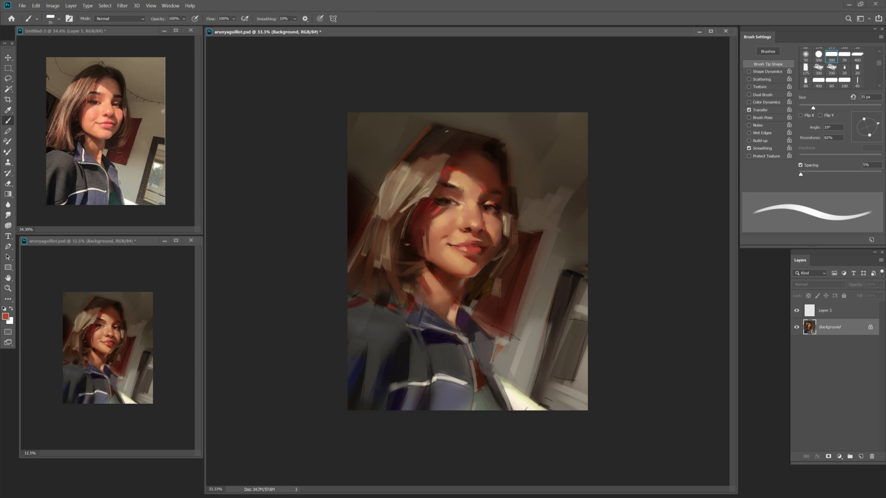
{"action": "left_click", "coordinate": [448, 218], "text": "alt"}
{"action": "key", "text": "bracketright"}
{"action": "left_click", "coordinate": [465, 247], "text": "alt"}
{"action": "key", "text": "bracketright"}
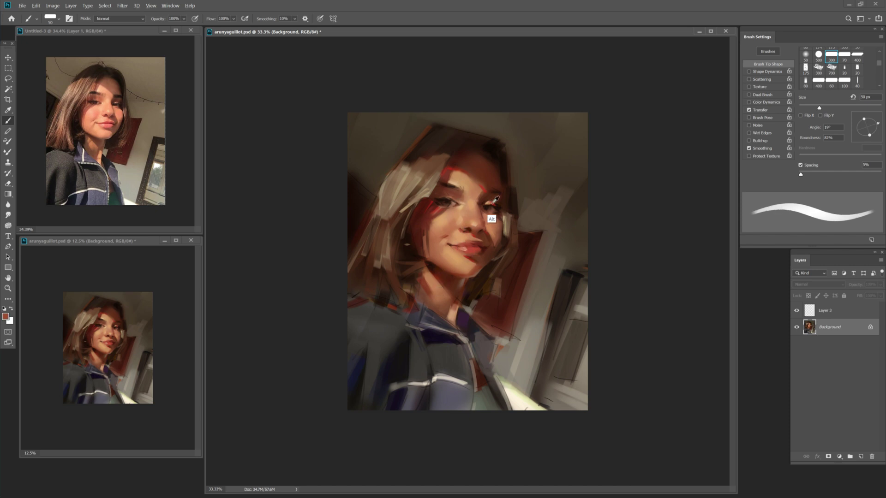
Sample dark brown and face colours with a 35 px brush, then check the window arrangement options.
{"action": "left_click", "coordinate": [495, 199], "text": "alt"}
{"action": "key", "text": "bracketleft"}
{"action": "key", "text": "bracketleft"}
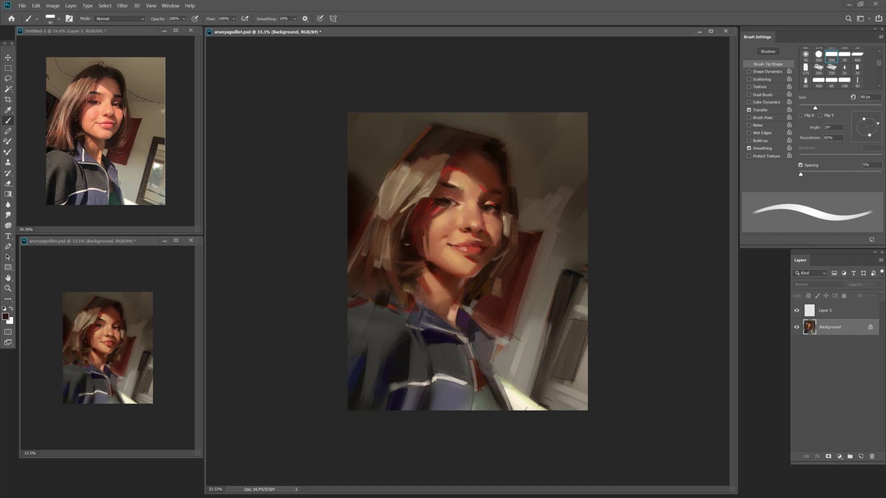
{"action": "key", "text": "bracketleft"}
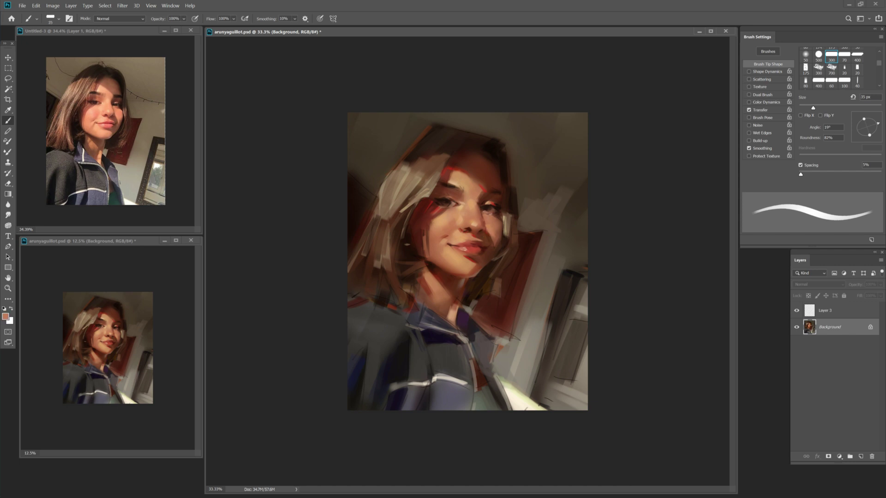
{"action": "left_click", "coordinate": [495, 215], "text": "alt"}
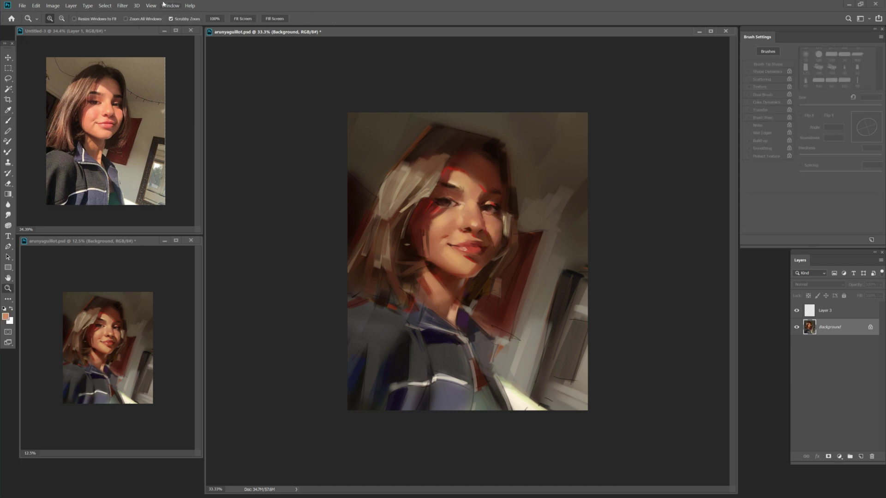
{"action": "left_click", "coordinate": [170, 6]}
{"action": "key", "text": "Escape"}
Flip the painting and reference photo horizontally to check proportions.
{"action": "key", "text": "z"}
{"action": "key", "text": "ctrl+shift+h"}
{"action": "left_click", "coordinate": [171, 211]}
{"action": "key", "text": "ctrl+shift+h"}
{"action": "left_click", "coordinate": [481, 230]}
{"action": "key", "text": "b"}
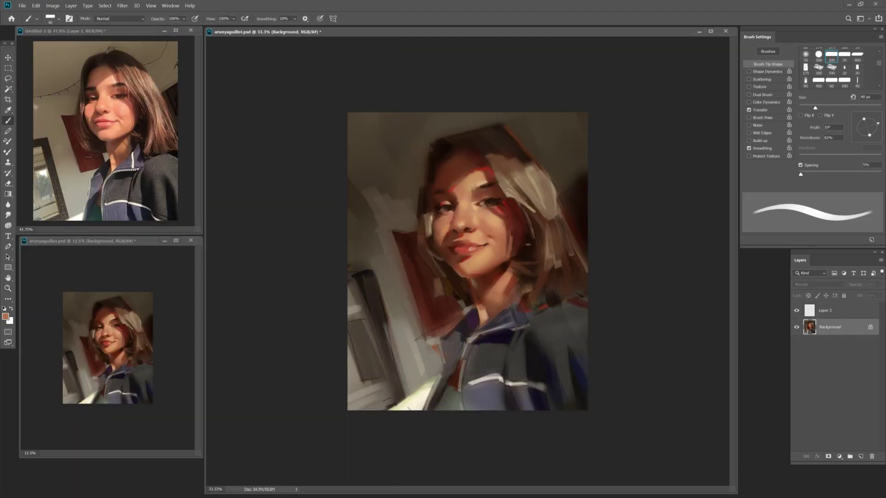
Sample a light peach from the nose, pick red, and add a new empty layer.
{"action": "key", "text": "bracketright"}
{"action": "left_click", "coordinate": [461, 225], "text": "alt"}
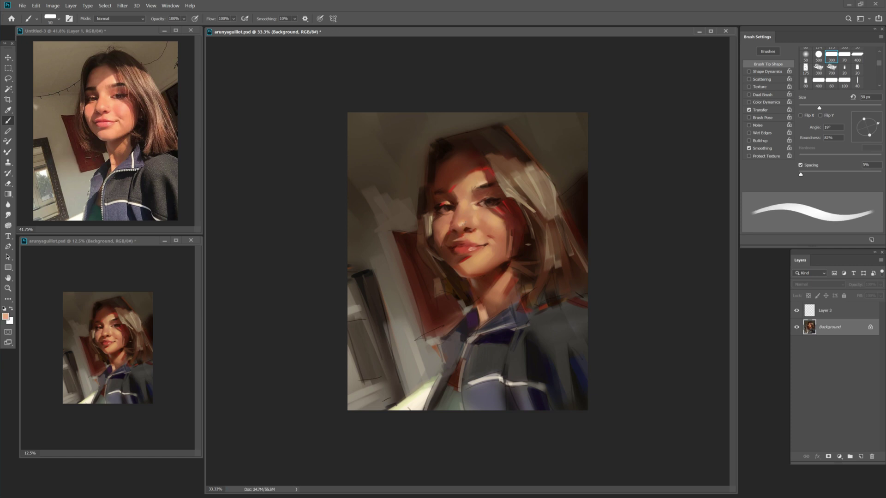
{"action": "key", "text": "shift+b"}
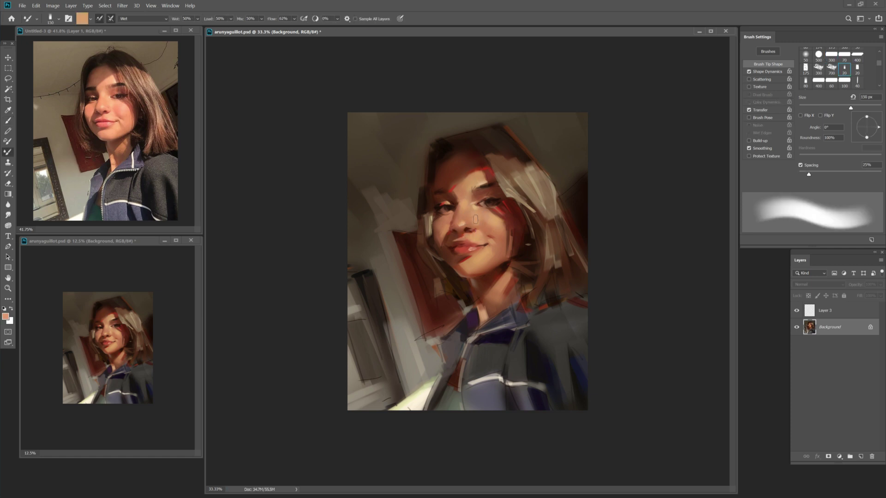
{"action": "key", "text": "shift+b"}
{"action": "left_click", "coordinate": [396, 58]}
{"action": "key", "text": "Return"}
{"action": "key", "text": "ctrl+shift+alt+n"}
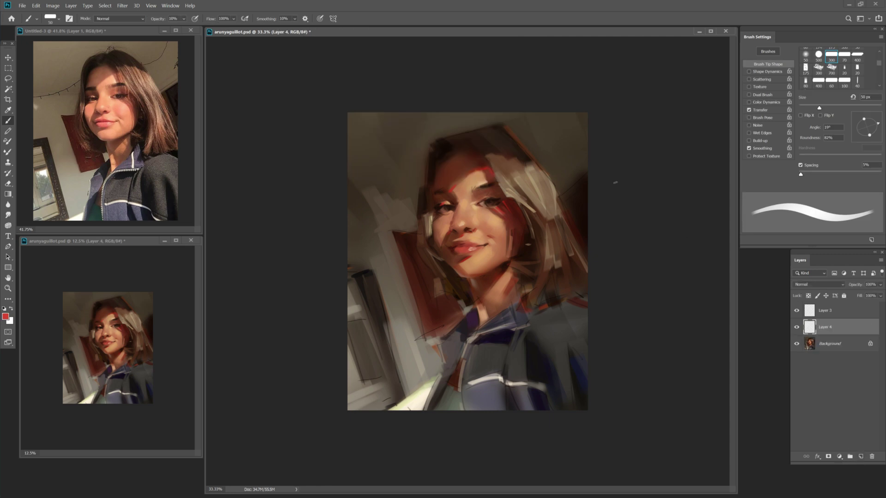
Delete Layer 4 and sample the tan skin tone from the face.
{"action": "key", "text": "bracketright"}
{"action": "key", "text": "bracketright"}
{"action": "key", "text": "bracketright"}
{"action": "key", "text": "bracketright"}
{"action": "key", "text": "bracketright"}
{"action": "key", "text": "bracketright"}
{"action": "key", "text": "bracketright"}
{"action": "key", "text": "bracketright"}
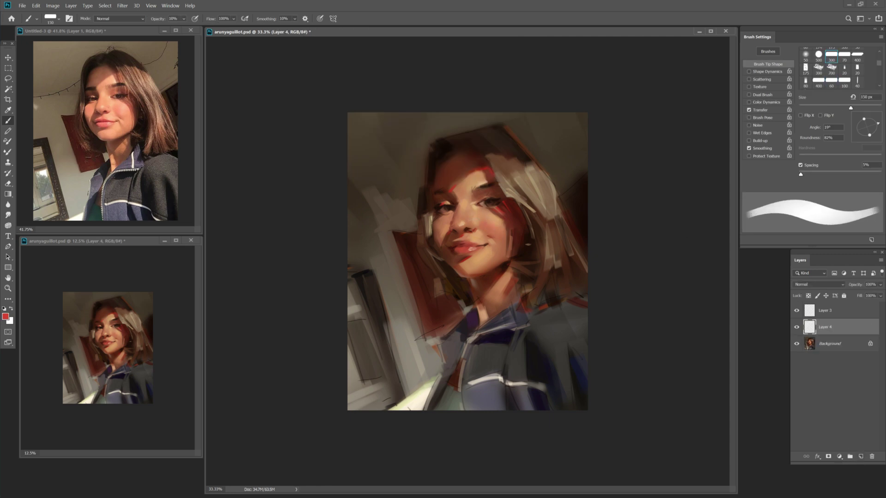
{"action": "key", "text": "bracketright"}
{"action": "key", "text": "bracketright"}
{"action": "key", "text": "bracketright"}
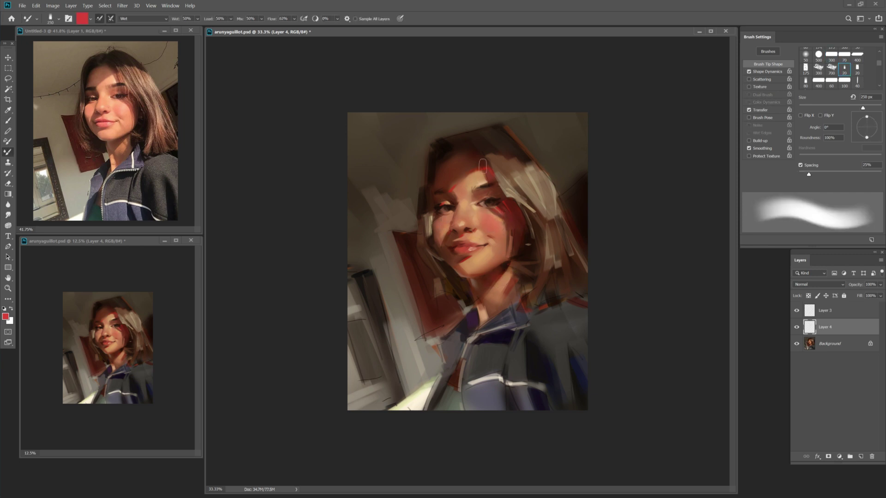
{"action": "key", "text": "bracketleft"}
{"action": "key", "text": "ctrl+e"}
{"action": "key", "text": "bracketleft"}
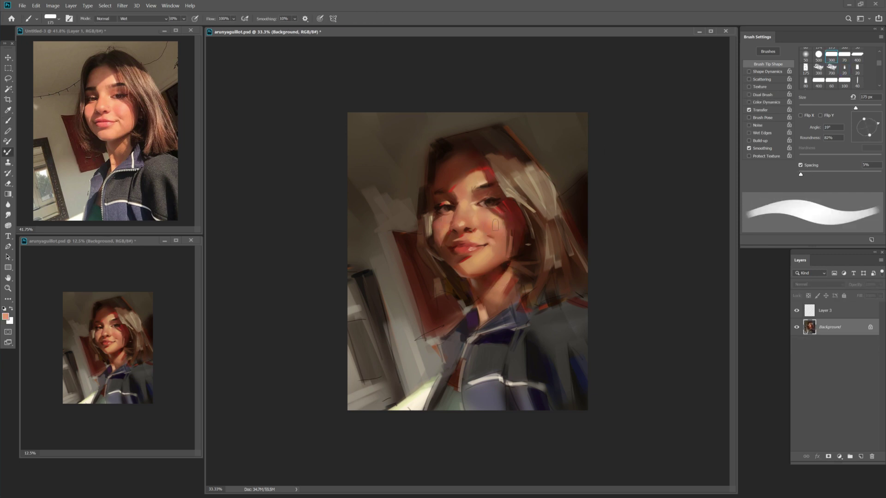
{"action": "left_click", "coordinate": [480, 236], "text": "alt"}
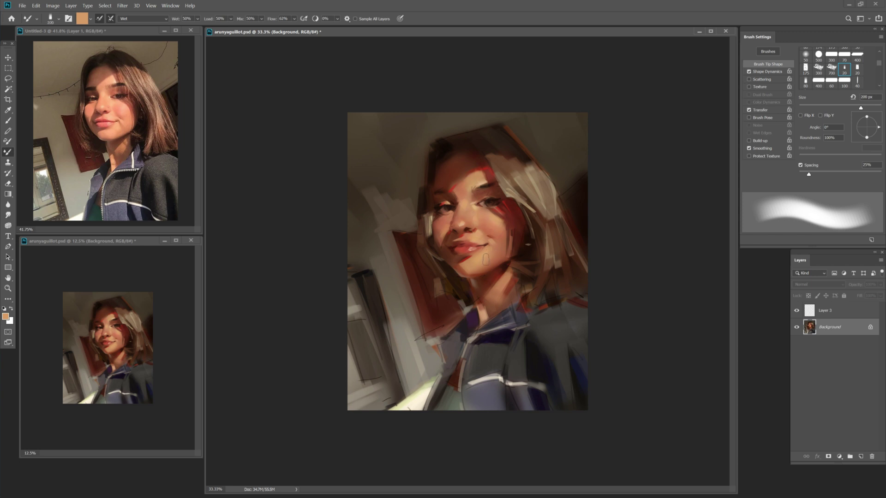
{"action": "key", "text": "b"}
{"action": "key", "text": "bracketleft"}
{"action": "key", "text": "bracketleft"}
{"action": "key", "text": "bracketleft"}
{"action": "key", "text": "bracketleft"}
{"action": "key", "text": "bracketleft"}
{"action": "key", "text": "bracketleft"}
{"action": "key", "text": "bracketleft"}
Pick a dark painting colour, then sample the peach skin tone and dark red from the painting.
{"action": "left_click", "coordinate": [487, 198], "text": "alt"}
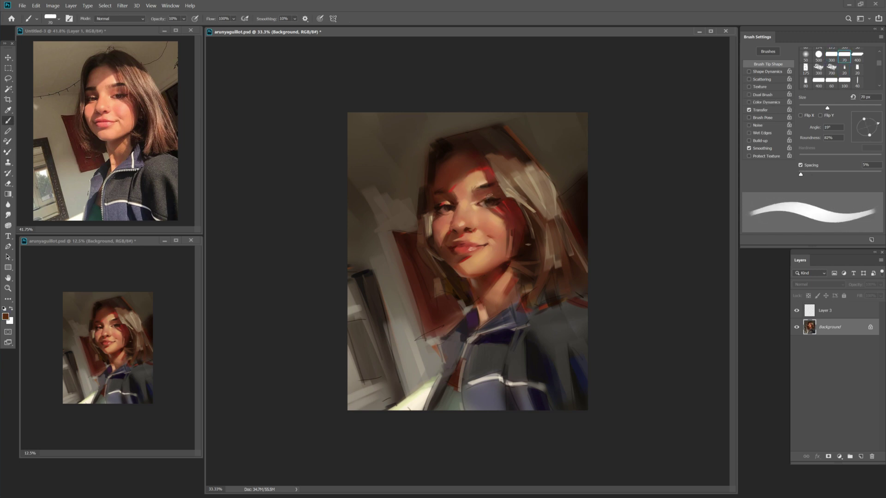
{"action": "left_click", "coordinate": [6, 317]}
{"action": "key", "text": "Return"}
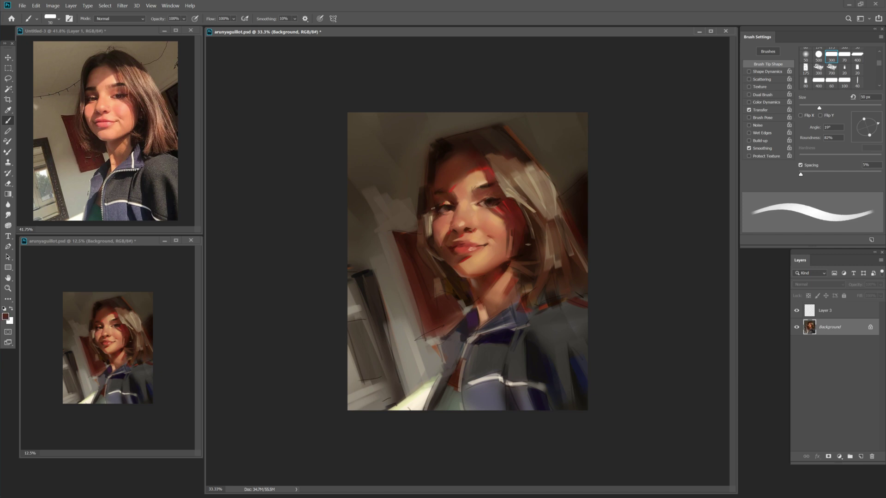
{"action": "left_click", "coordinate": [501, 233], "text": "alt"}
{"action": "key", "text": "bracketright"}
{"action": "key", "text": "bracketright"}
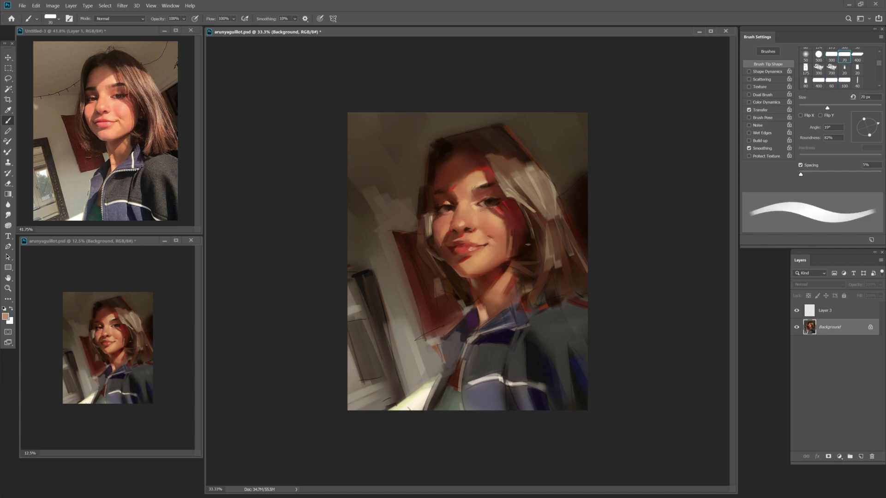
{"action": "key", "text": "bracketleft"}
{"action": "left_click", "coordinate": [503, 215], "text": "alt"}
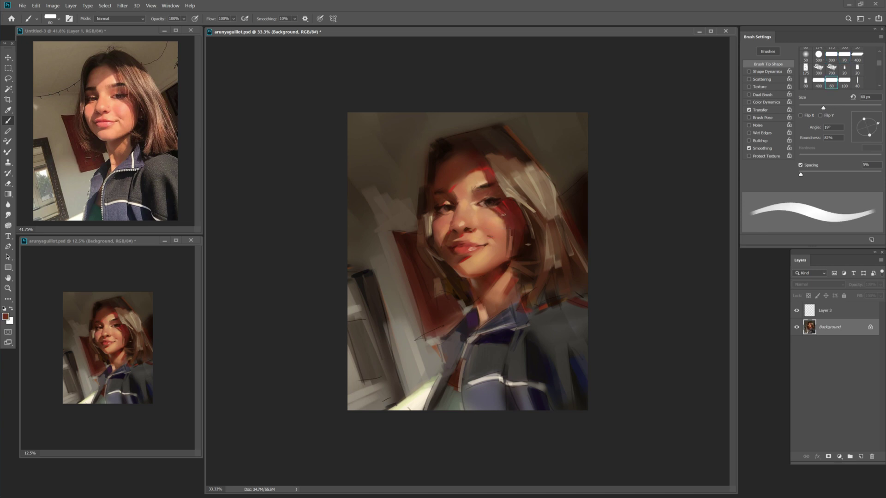
{"action": "key", "text": "bracketleft"}
{"action": "key", "text": "bracketleft"}
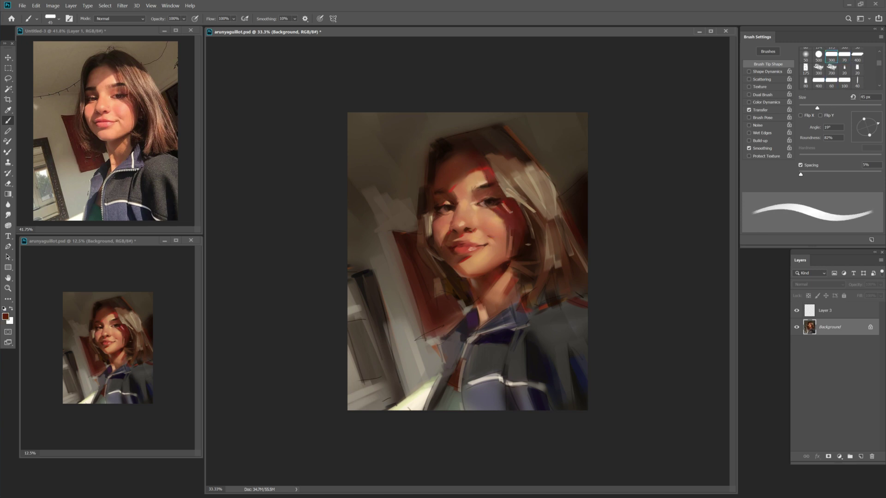
{"action": "key", "text": "bracketright"}
{"action": "key", "text": "bracketright"}
{"action": "key", "text": "bracketright"}
{"action": "key", "text": "bracketright"}
{"action": "key", "text": "bracketright"}
{"action": "key", "text": "bracketright"}
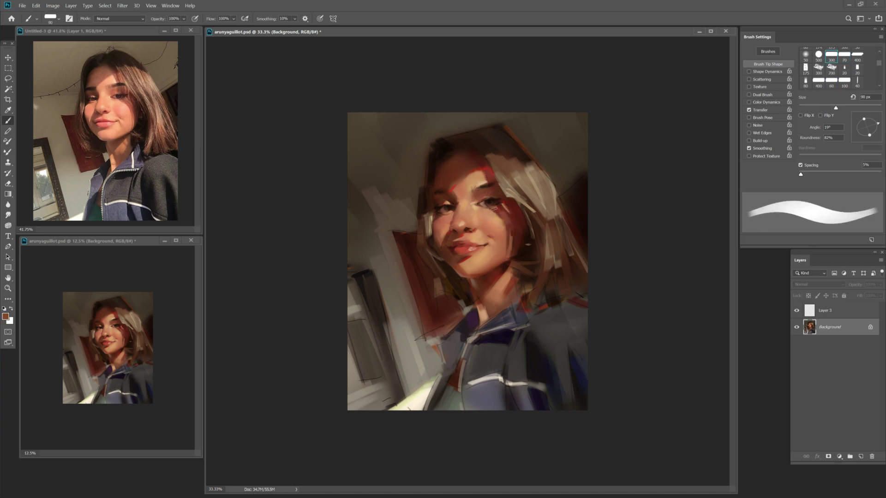
Switch to the Mixer Brush and add an empty Layer 4 above Layer 3.
{"action": "key", "text": "shift+b"}
{"action": "key", "text": "shift+b"}
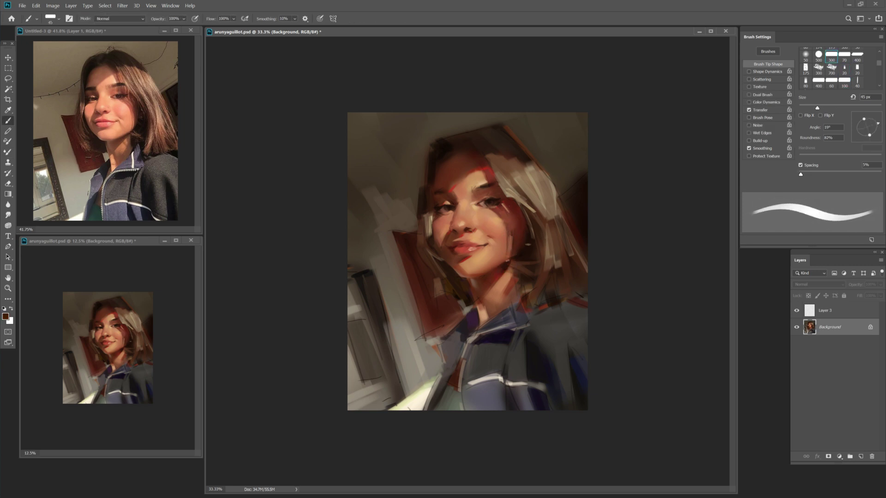
{"action": "key", "text": "bracketright"}
{"action": "key", "text": "bracketright"}
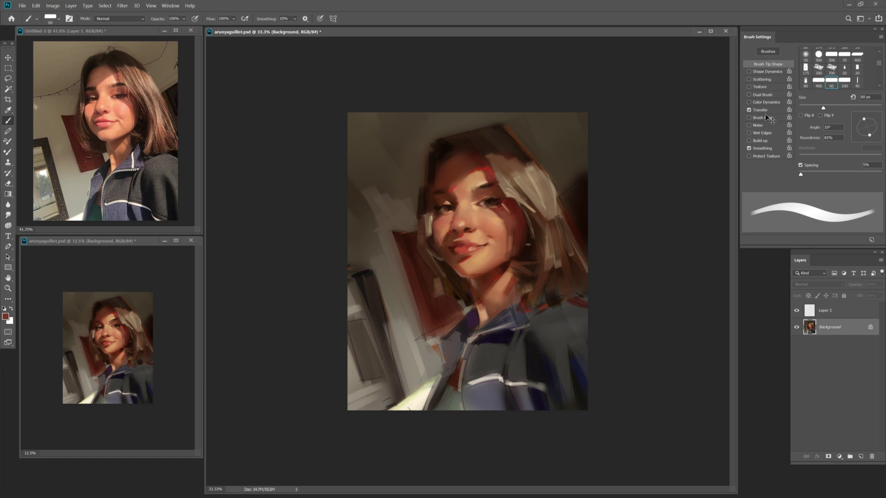
{"action": "key", "text": "ctrl+shift+alt+n"}
{"action": "key", "text": "shift+b"}
{"action": "key", "text": "shift+b"}
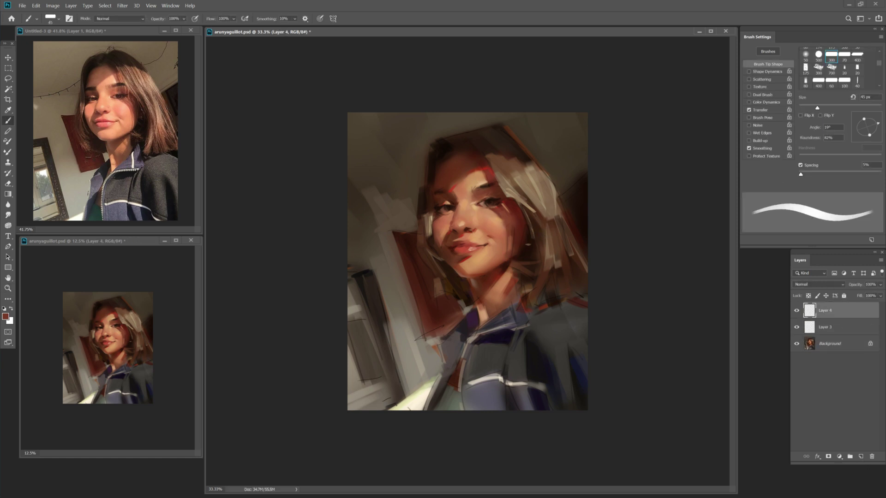
Switch to the basic_01 brush preset and fine-tune its size.
{"action": "key", "text": "bracketright"}
{"action": "left_click", "coordinate": [51, 18]}
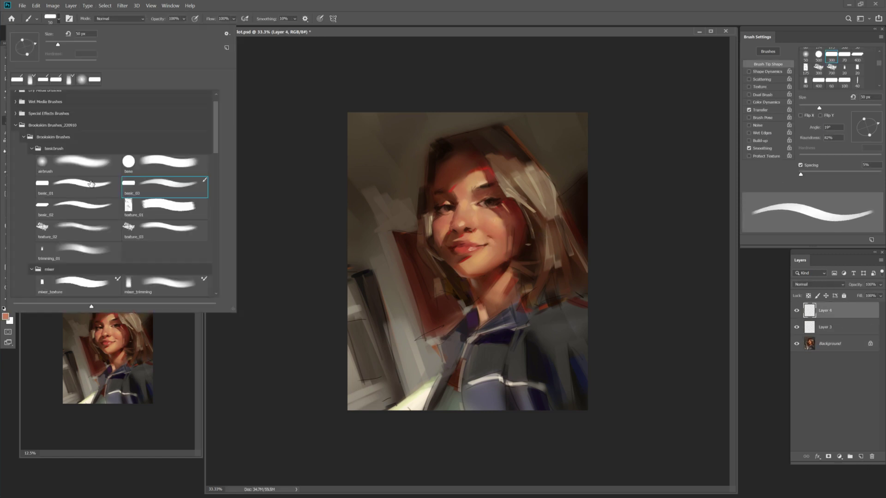
{"action": "double_click", "coordinate": [91, 184]}
{"action": "key", "text": "bracketleft"}
{"action": "key", "text": "bracketleft"}
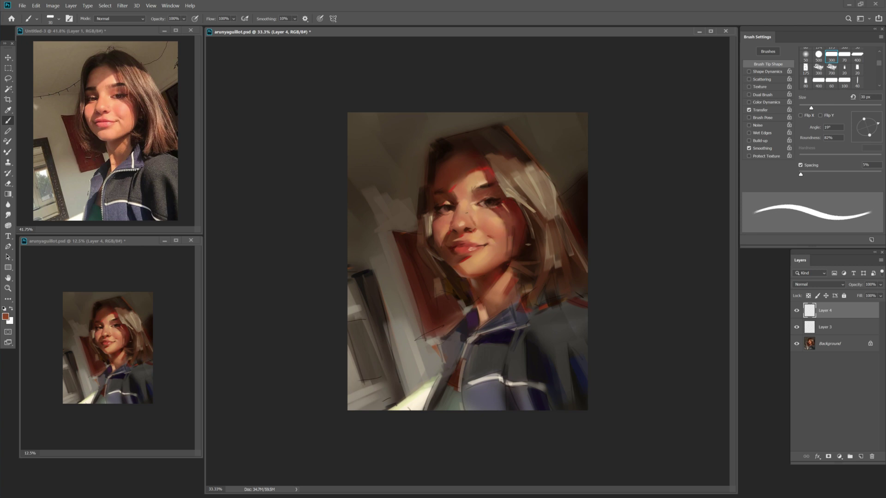
{"action": "key", "text": "bracketright"}
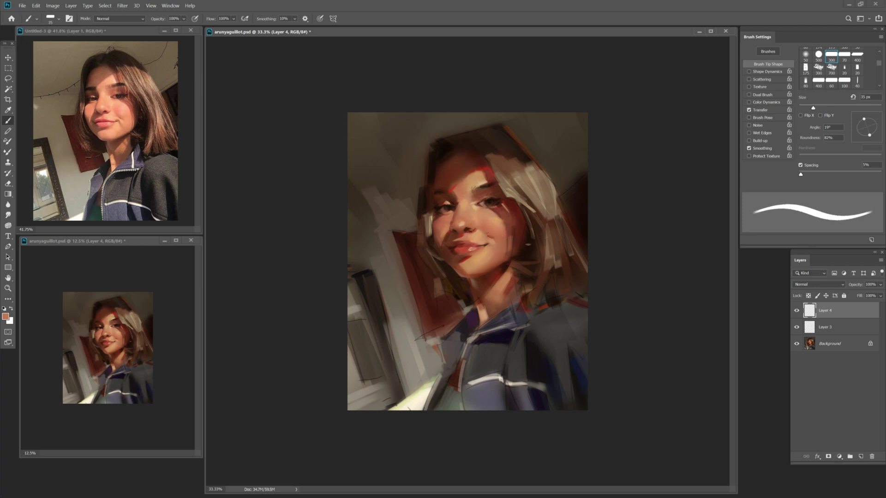
{"action": "key", "text": "bracketright"}
{"action": "key", "text": "bracketright"}
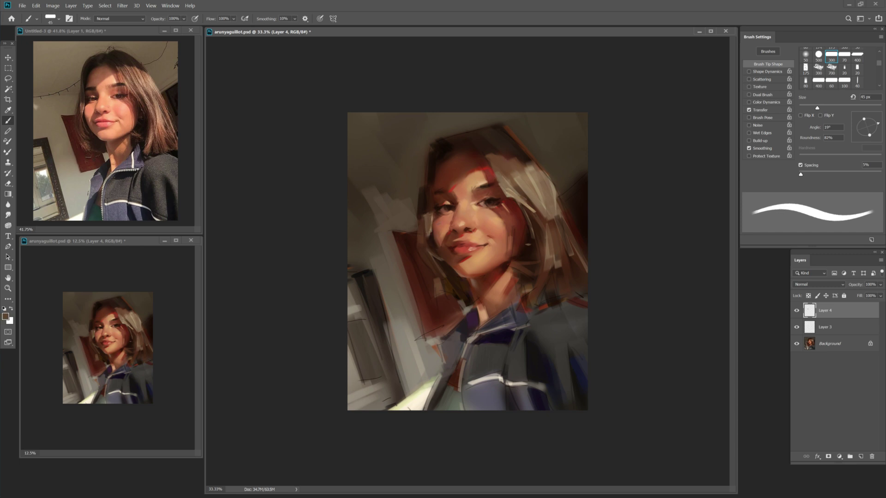
{"action": "key", "text": "bracketleft"}
Sample darker and brown tones from the painting, resizing the brush between samples.
{"action": "left_click", "coordinate": [435, 215], "text": "alt"}
{"action": "key", "text": "bracketleft"}
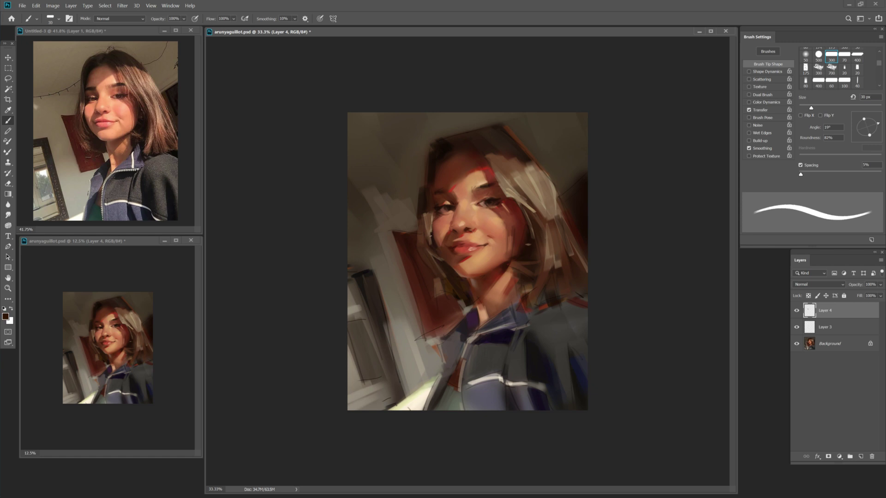
{"action": "key", "text": "bracketright"}
{"action": "key", "text": "bracketright"}
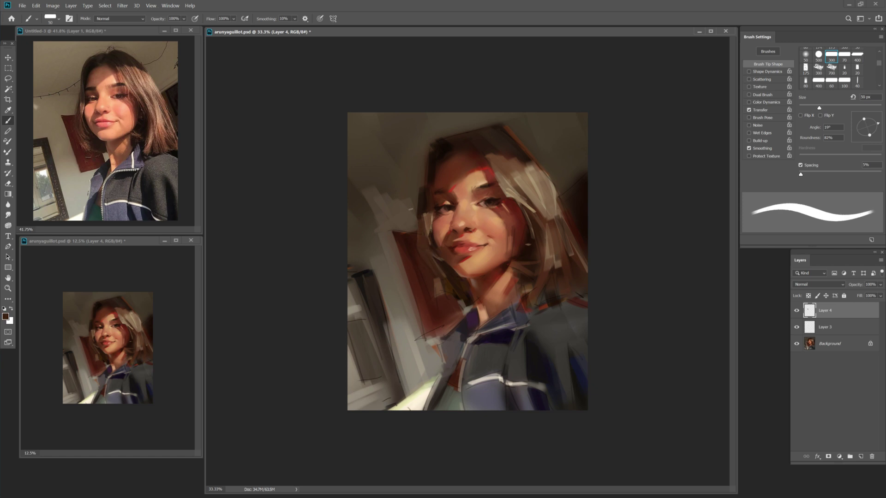
{"action": "key", "text": "bracketright"}
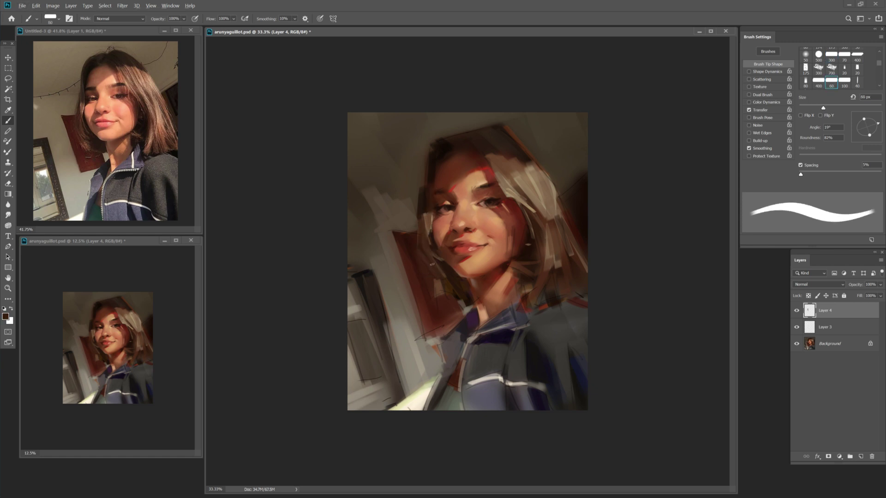
{"action": "left_click", "coordinate": [428, 268], "text": "alt"}
{"action": "key", "text": "bracketright"}
{"action": "key", "text": "bracketright"}
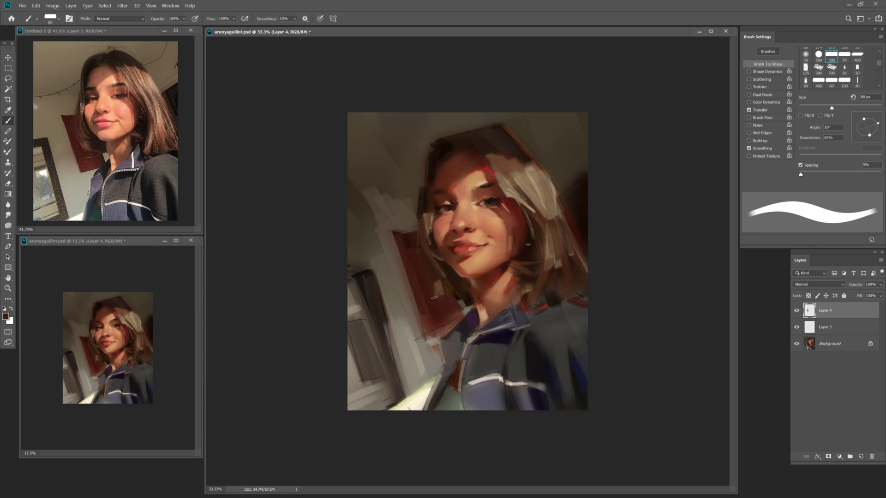
{"action": "key", "text": "bracketleft"}
{"action": "key", "text": "bracketleft"}
{"action": "key", "text": "bracketleft"}
{"action": "key", "text": "bracketleft"}
{"action": "left_click", "coordinate": [434, 273], "text": "alt"}
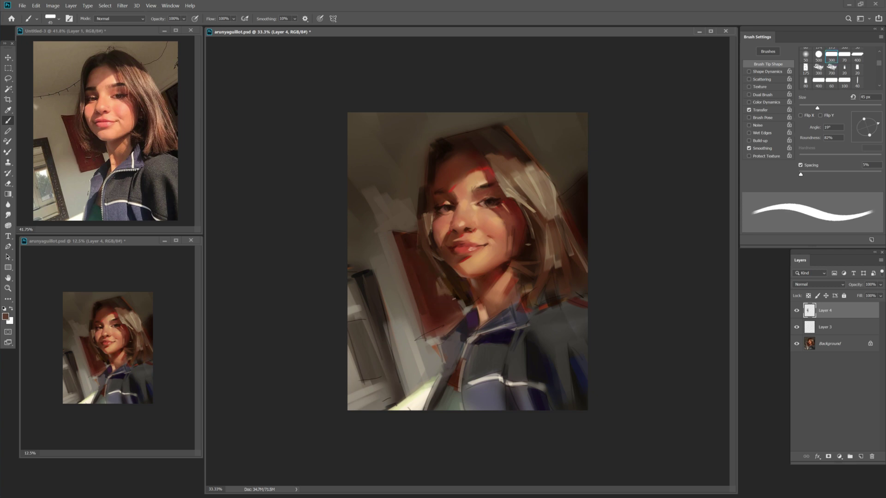
{"action": "left_click", "coordinate": [451, 283], "text": "alt"}
{"action": "key", "text": "bracketright"}
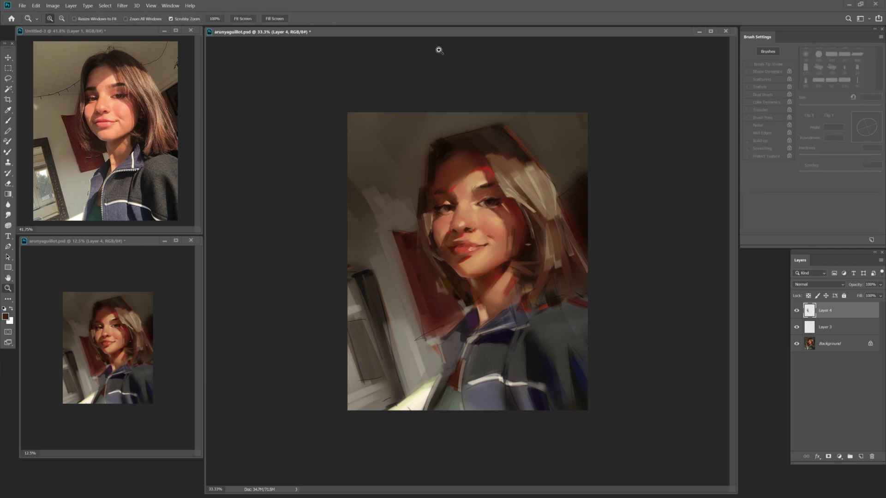
Sample the lip red and a dark brown-red, adjusting brush size.
{"action": "left_click", "coordinate": [471, 249], "text": "alt"}
{"action": "key", "text": "bracketleft"}
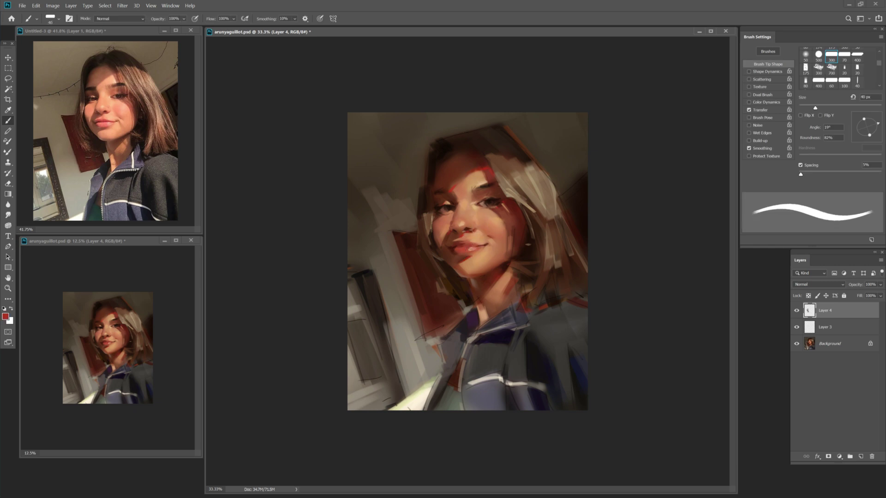
{"action": "left_click", "coordinate": [512, 207], "text": "alt"}
{"action": "key", "text": "bracketleft"}
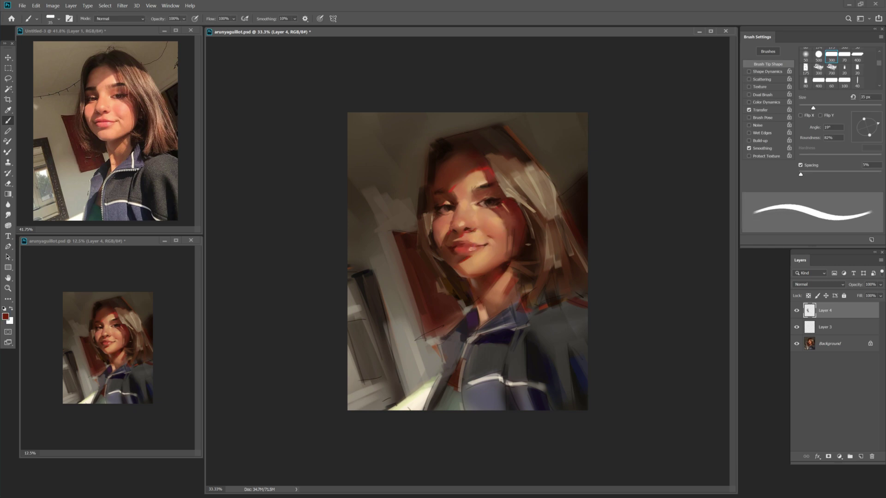
{"action": "key", "text": "bracketright"}
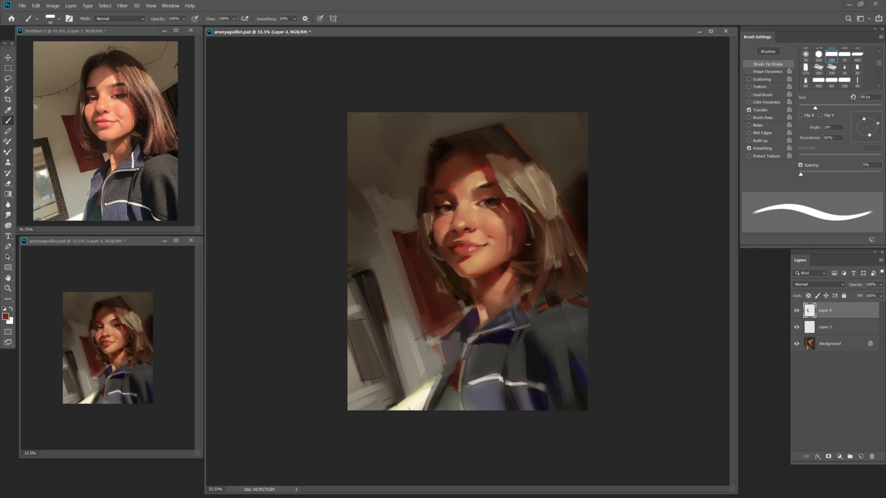
{"action": "key", "text": "bracketleft"}
{"action": "key", "text": "bracketleft"}
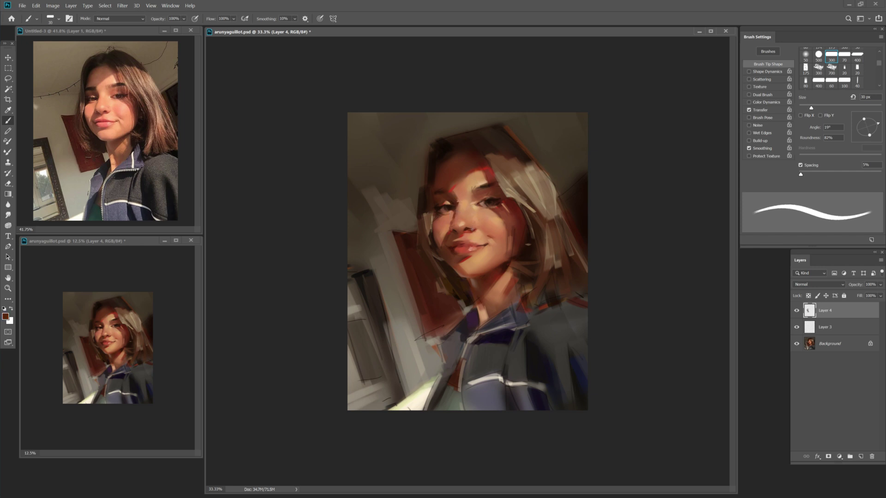
Save the portrait and dab a darker brown near the left eye.
{"action": "key", "text": "bracketright"}
{"action": "key", "text": "bracketright"}
{"action": "key", "text": "bracketright"}
{"action": "key", "text": "ctrl+s"}
{"action": "left_click", "coordinate": [440, 229], "text": "alt"}
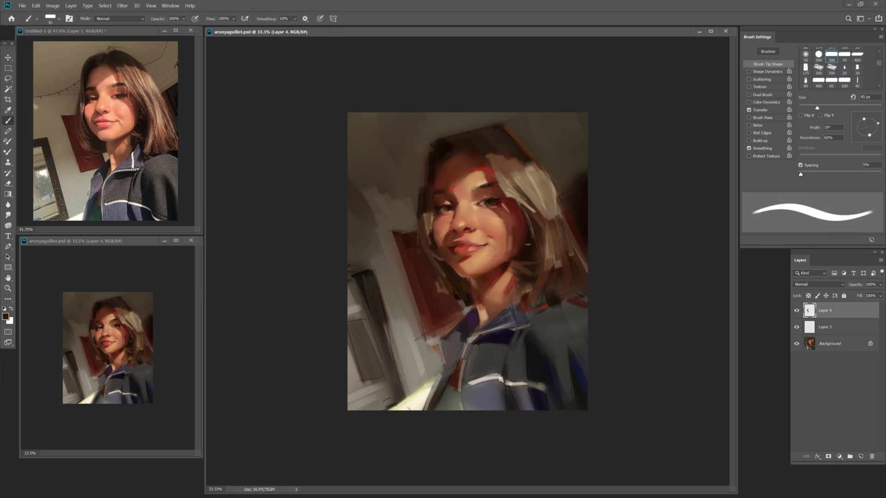
{"action": "left_click", "coordinate": [437, 217]}
{"action": "key", "text": "bracketright"}
{"action": "key", "text": "bracketright"}
{"action": "key", "text": "bracketright"}
{"action": "key", "text": "bracketright"}
{"action": "key", "text": "bracketright"}
{"action": "key", "text": "bracketright"}
{"action": "key", "text": "bracketright"}
{"action": "key", "text": "bracketright"}
{"action": "key", "text": "bracketright"}
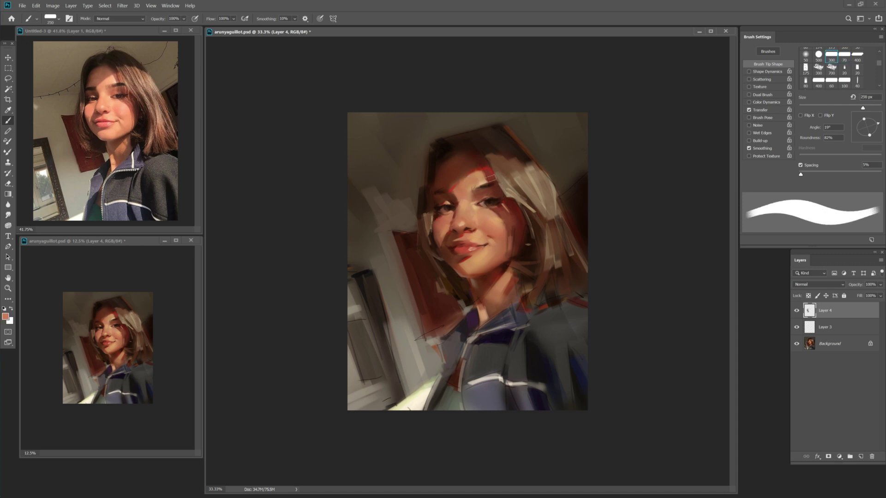
Dab a cream highlight on the forehead, shrinking the brush to 35 px.
{"action": "left_click", "coordinate": [487, 180], "text": "alt"}
{"action": "left_click", "coordinate": [344, 62]}
{"action": "key", "text": "Return"}
{"action": "key", "text": "bracketleft"}
{"action": "key", "text": "bracketleft"}
{"action": "key", "text": "bracketleft"}
{"action": "key", "text": "bracketleft"}
{"action": "key", "text": "bracketleft"}
{"action": "left_click", "coordinate": [483, 181]}
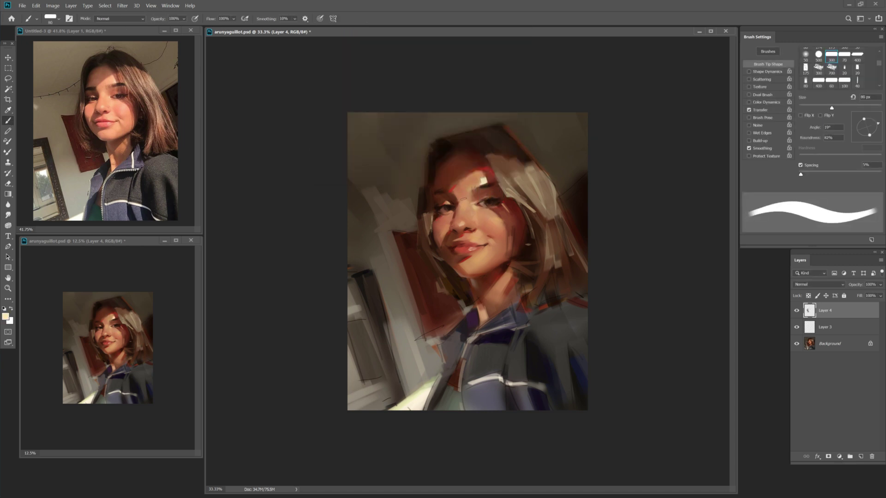
{"action": "key", "text": "bracketleft"}
{"action": "key", "text": "bracketleft"}
{"action": "key", "text": "bracketleft"}
{"action": "key", "text": "bracketleft"}
{"action": "key", "text": "bracketleft"}
{"action": "key", "text": "bracketleft"}
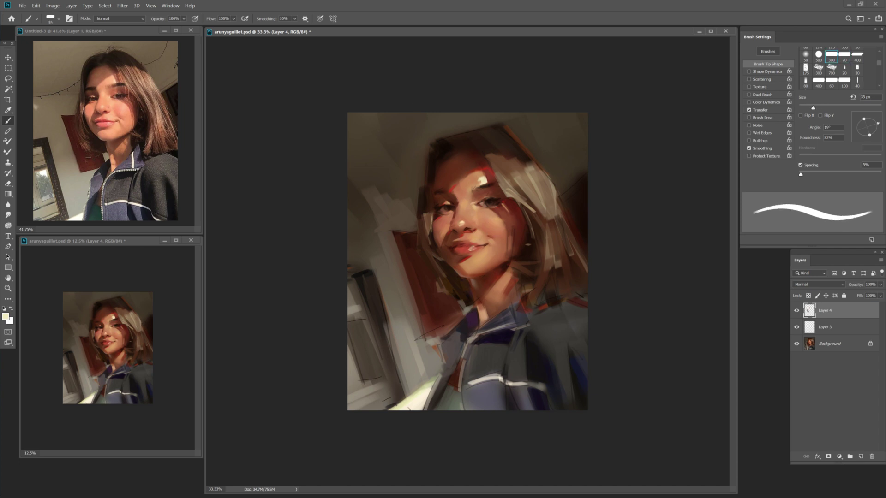
Pick up a dark brown with a 125 px brush at 30% opacity.
{"action": "key", "text": "z"}
{"action": "key", "text": "b"}
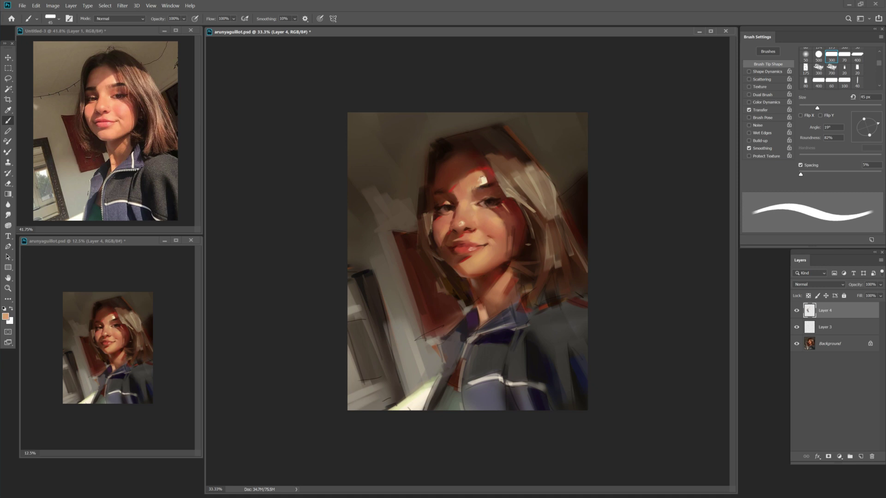
{"action": "key", "text": "z"}
{"action": "key", "text": "b"}
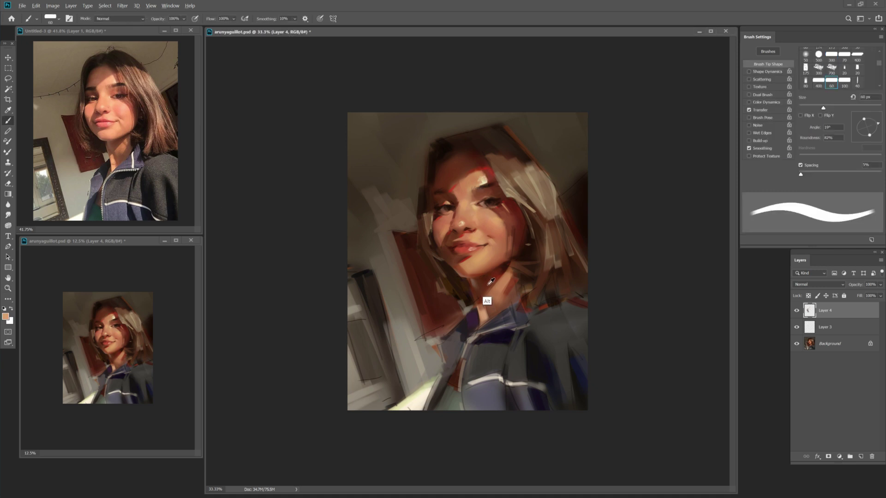
{"action": "left_click", "coordinate": [482, 298], "text": "alt"}
{"action": "key", "text": "bracketright"}
{"action": "key", "text": "bracketright"}
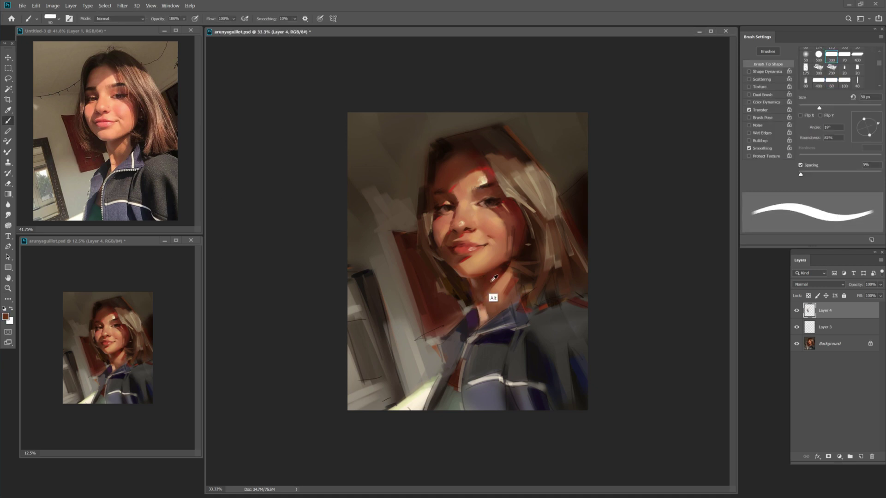
{"action": "key", "text": "bracketright"}
{"action": "key", "text": "bracketright"}
{"action": "key", "text": "bracketright"}
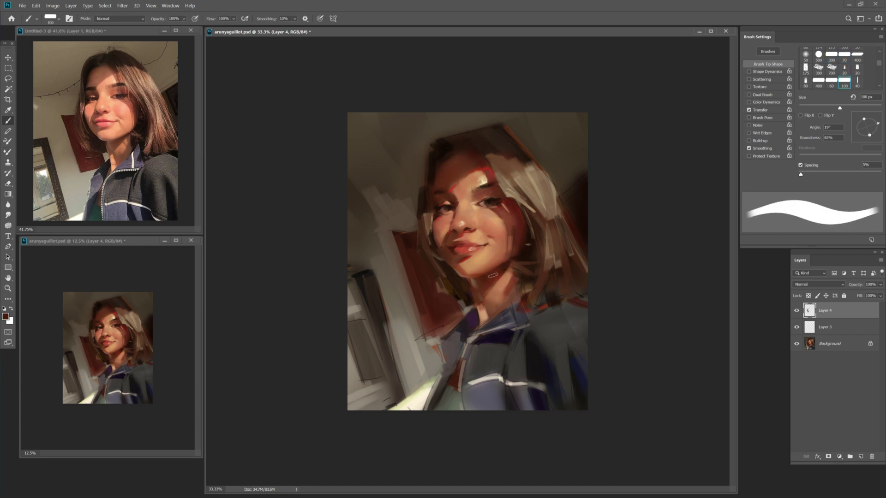
{"action": "key", "text": "3"}
Sample a peach skin tone at 10% opacity, resizing the brush between 50 and 200 px.
{"action": "left_click", "coordinate": [497, 299], "text": "alt"}
{"action": "key", "text": "bracketleft"}
{"action": "key", "text": "bracketleft"}
{"action": "key", "text": "bracketleft"}
{"action": "key", "text": "bracketleft"}
{"action": "key", "text": "bracketleft"}
{"action": "key", "text": "bracketleft"}
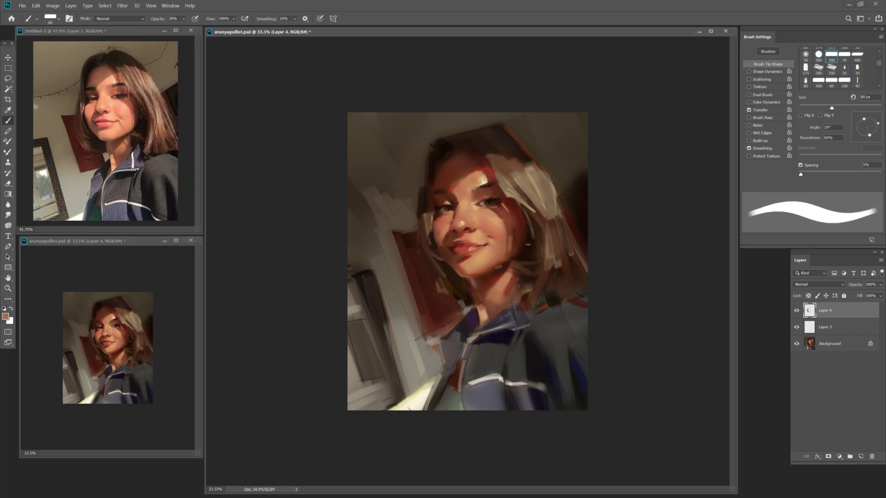
{"action": "key", "text": "1"}
{"action": "key", "text": "bracketright"}
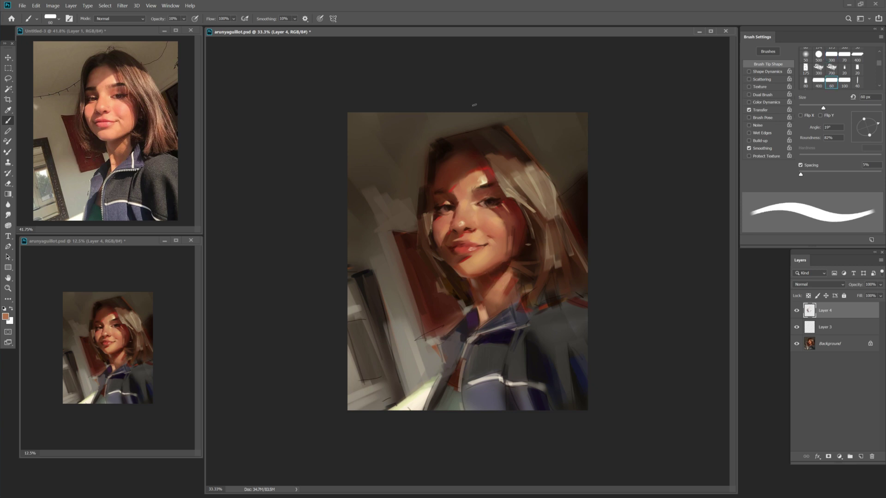
{"action": "key", "text": "bracketright"}
{"action": "key", "text": "bracketright"}
{"action": "key", "text": "bracketright"}
{"action": "key", "text": "bracketright"}
{"action": "key", "text": "bracketright"}
{"action": "key", "text": "bracketright"}
{"action": "key", "text": "bracketright"}
{"action": "key", "text": "bracketright"}
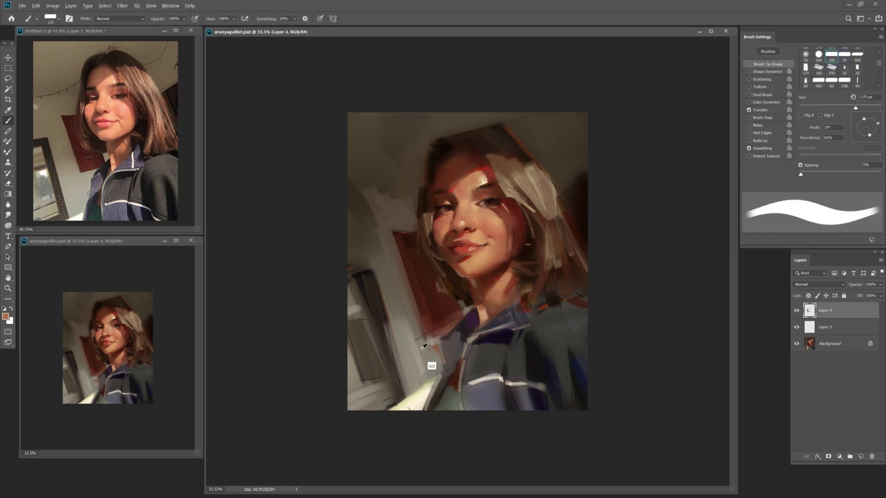
{"action": "key", "text": "period"}
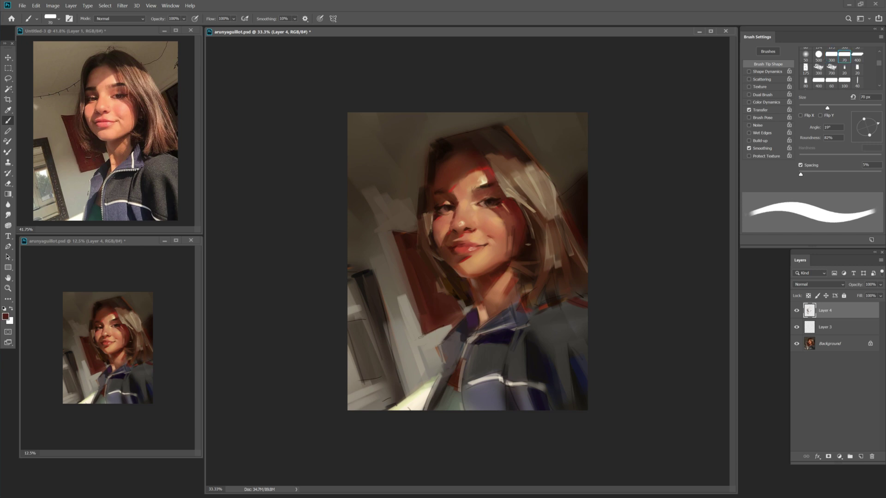
Sample dark red and lighter tones, save, then pick up orange at 70 px.
{"action": "left_click", "coordinate": [436, 341], "text": "alt"}
{"action": "key", "text": "period"}
{"action": "left_click", "coordinate": [459, 307], "text": "alt"}
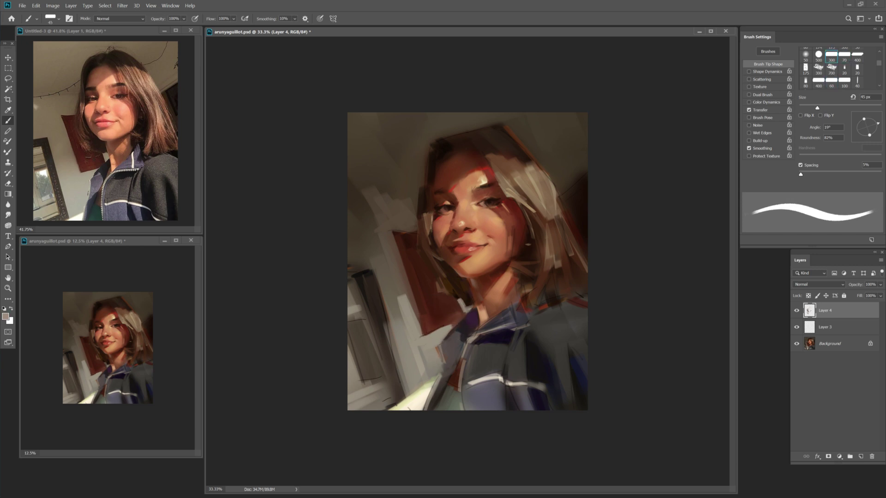
{"action": "key", "text": "ctrl+s"}
{"action": "key", "text": "comma"}
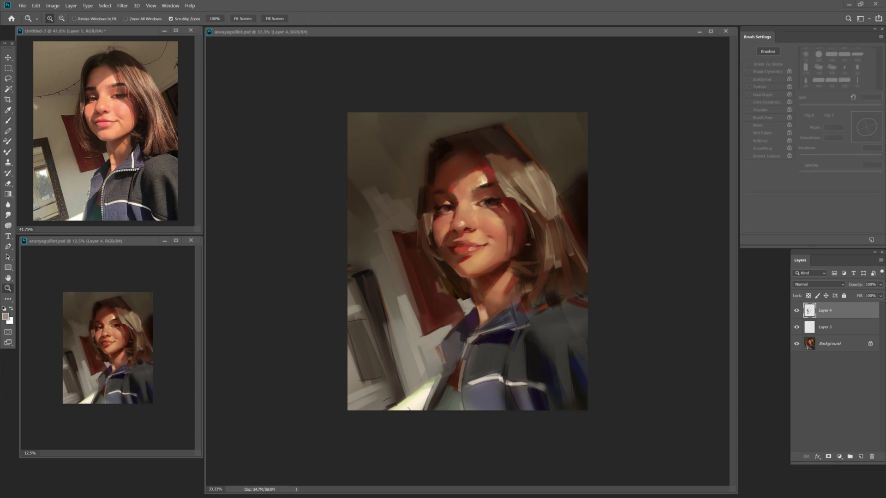
{"action": "left_click", "coordinate": [482, 245], "text": "alt"}
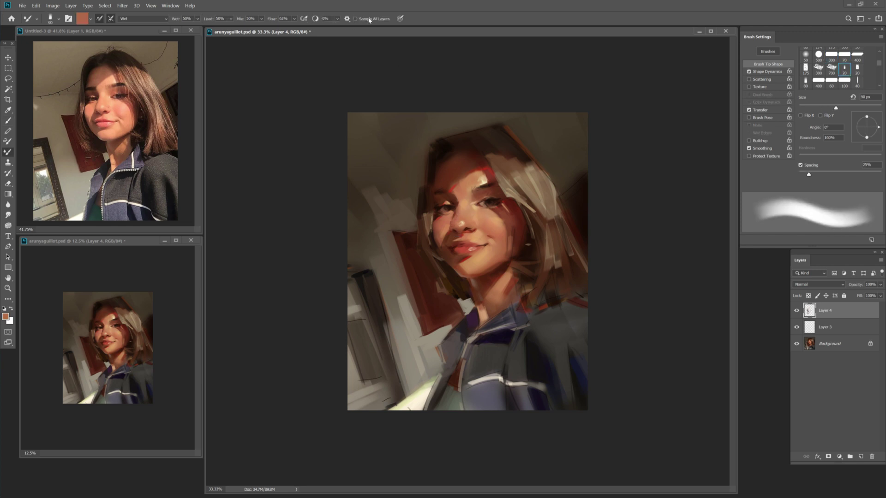
Sample dark and reddish-brown tones from the face with a 40–45 px brush.
{"action": "key", "text": "z"}
{"action": "key", "text": "b"}
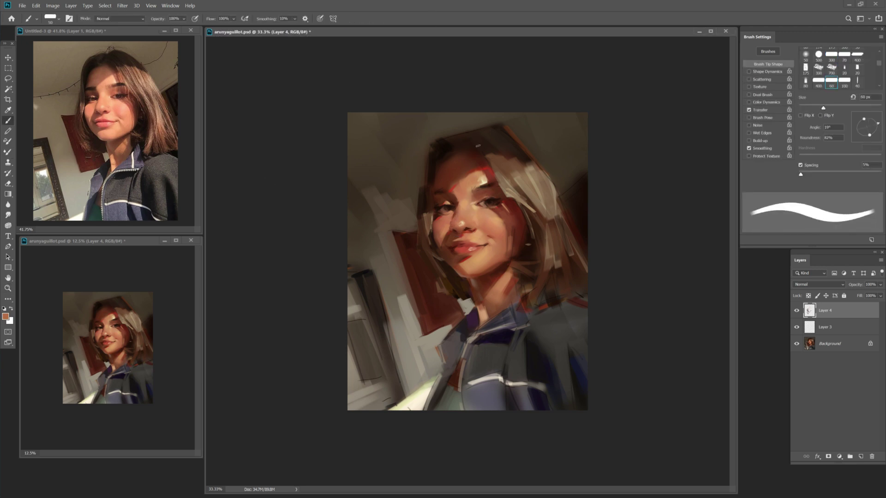
{"action": "key", "text": "bracketleft"}
{"action": "key", "text": "bracketleft"}
{"action": "left_click", "coordinate": [483, 183], "text": "alt"}
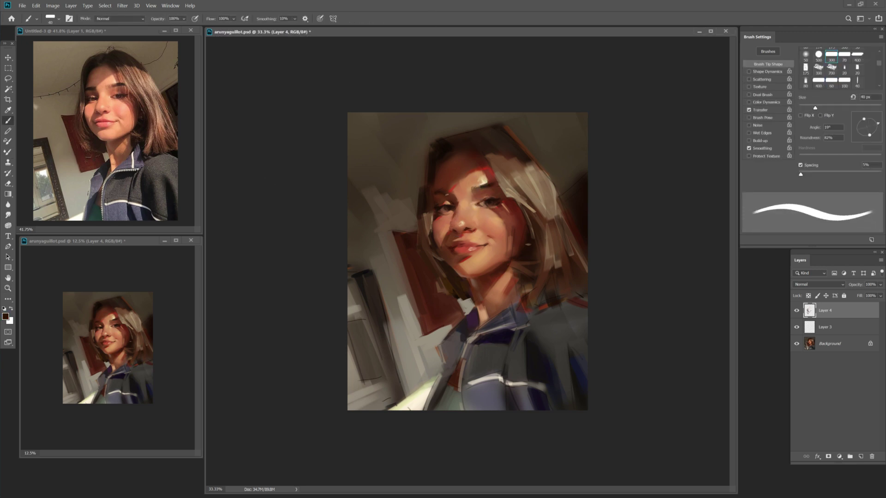
{"action": "key", "text": "bracketleft"}
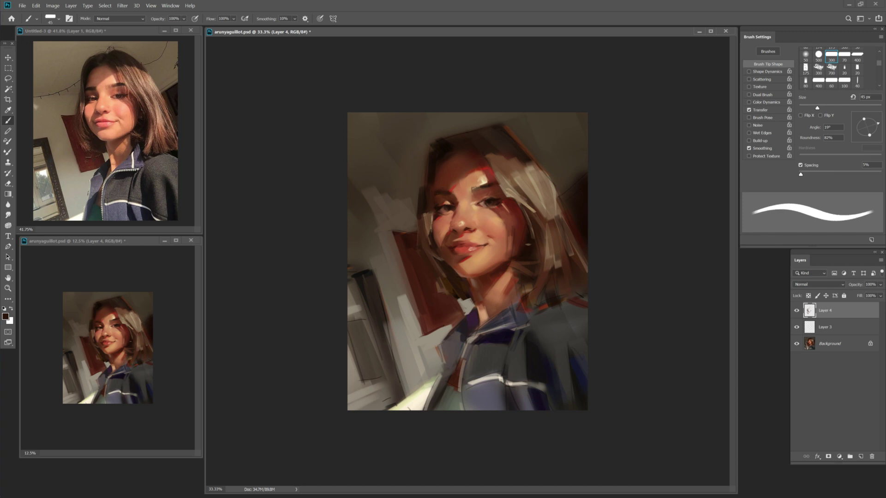
{"action": "left_click", "coordinate": [444, 184], "text": "alt"}
Sample darker face tones at 45–80 px brush sizes and save the painting.
{"action": "key", "text": "bracketright"}
{"action": "key", "text": "bracketright"}
{"action": "left_click", "coordinate": [435, 199], "text": "alt"}
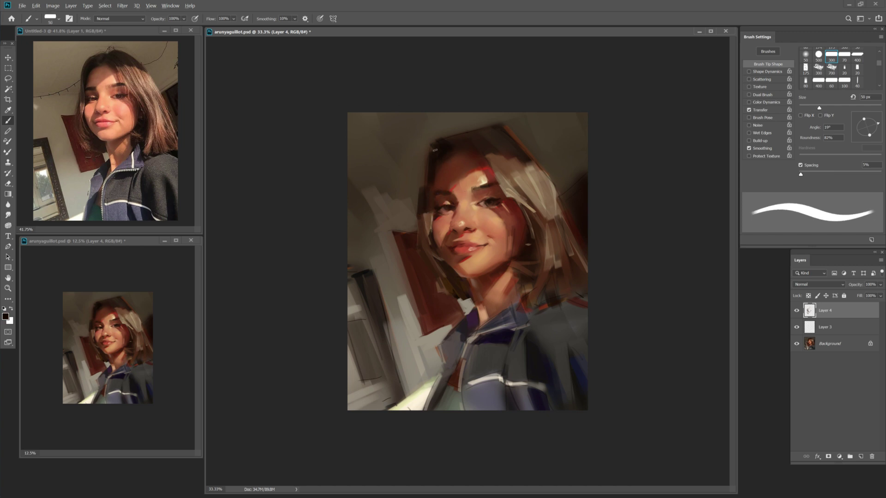
{"action": "key", "text": "bracketright"}
{"action": "key", "text": "bracketright"}
{"action": "key", "text": "bracketright"}
{"action": "key", "text": "bracketleft"}
{"action": "key", "text": "bracketleft"}
{"action": "key", "text": "bracketleft"}
{"action": "key", "text": "bracketleft"}
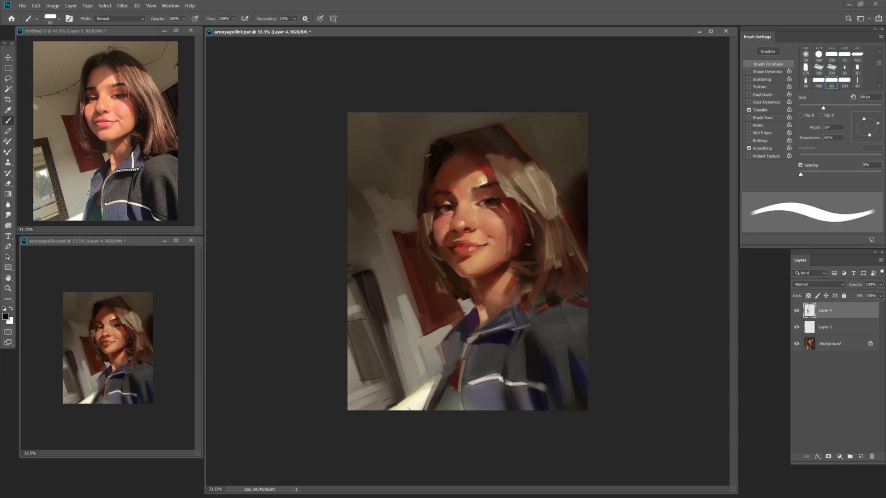
{"action": "left_click", "coordinate": [430, 207], "text": "alt"}
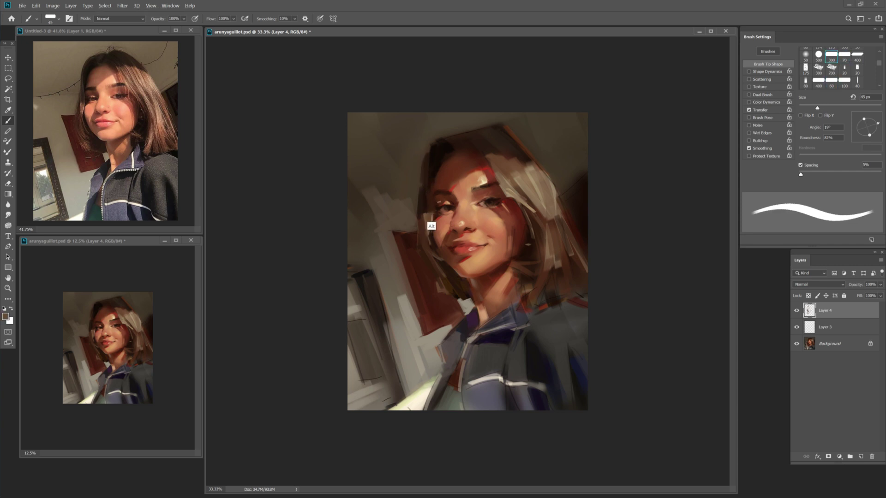
{"action": "key", "text": "ctrl+s"}
Try the 175 px blending brush, then sample dark brown at 35 px and save.
{"action": "key", "text": "bracketleft"}
{"action": "key", "text": "shift+b"}
{"action": "key", "text": "bracketright"}
{"action": "key", "text": "bracketright"}
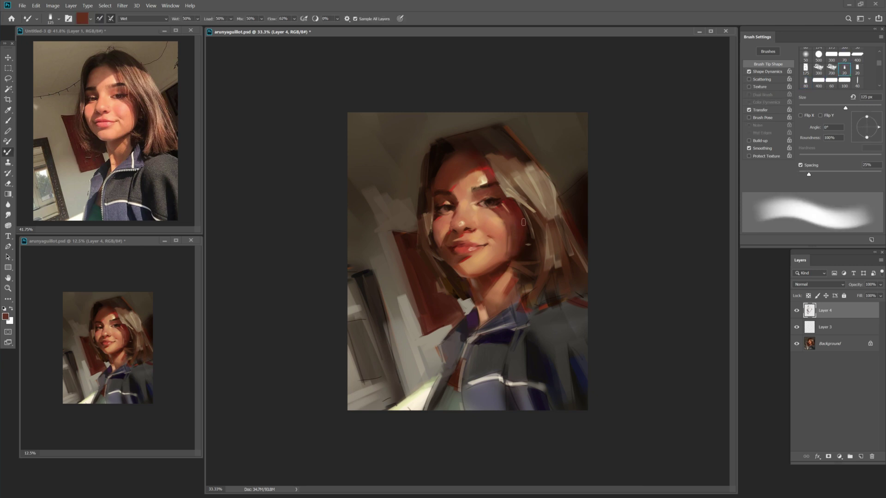
{"action": "key", "text": "Return"}
{"action": "key", "text": "shift+b"}
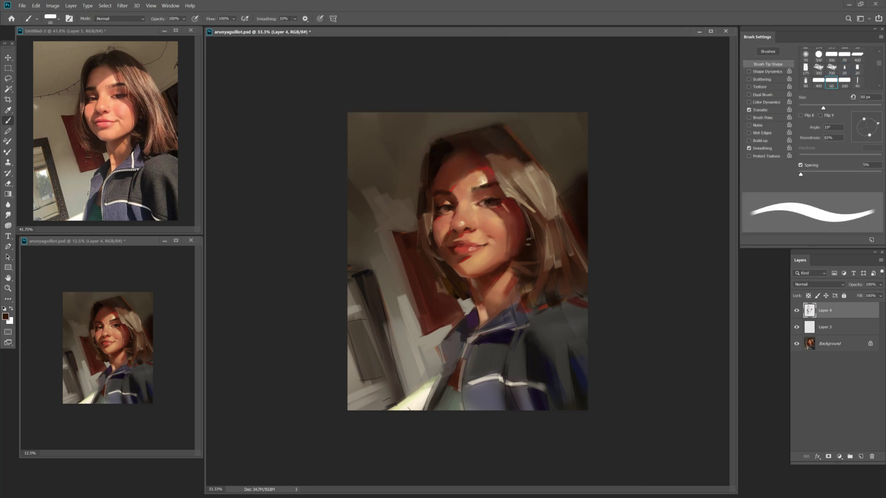
{"action": "left_click", "coordinate": [533, 248], "text": "alt"}
{"action": "key", "text": "comma"}
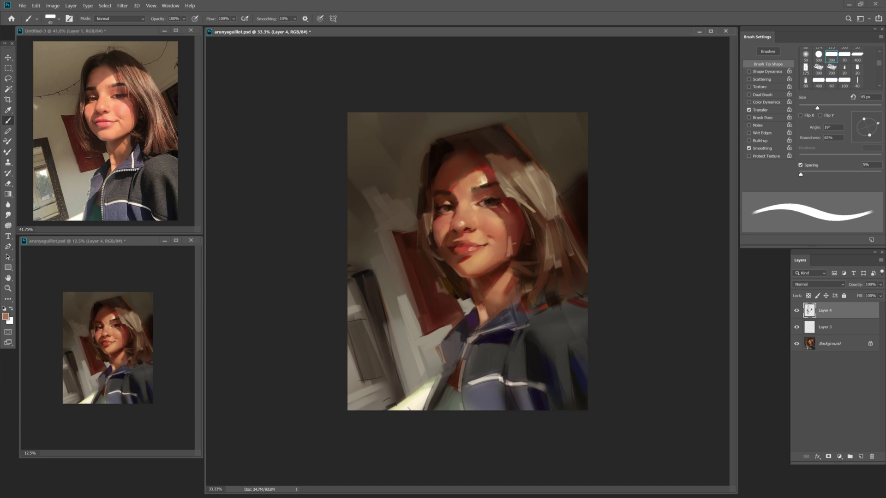
{"action": "key", "text": "bracketleft"}
{"action": "key", "text": "bracketleft"}
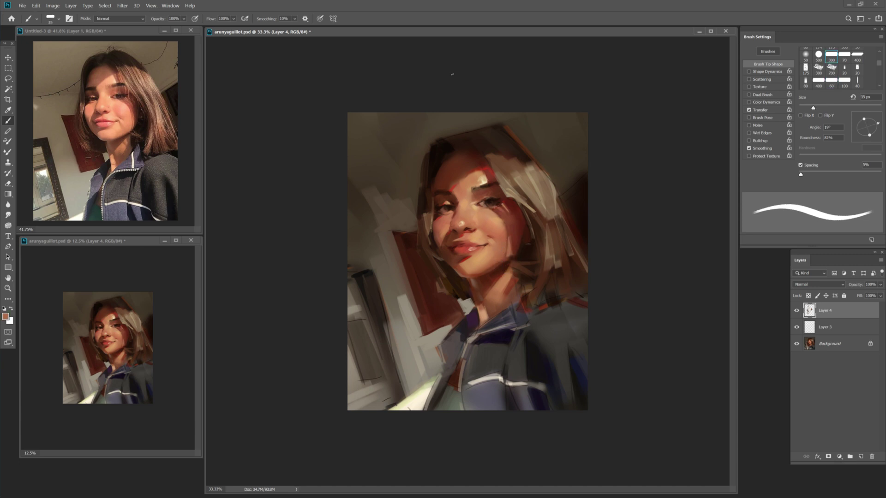
{"action": "key", "text": "shift+b"}
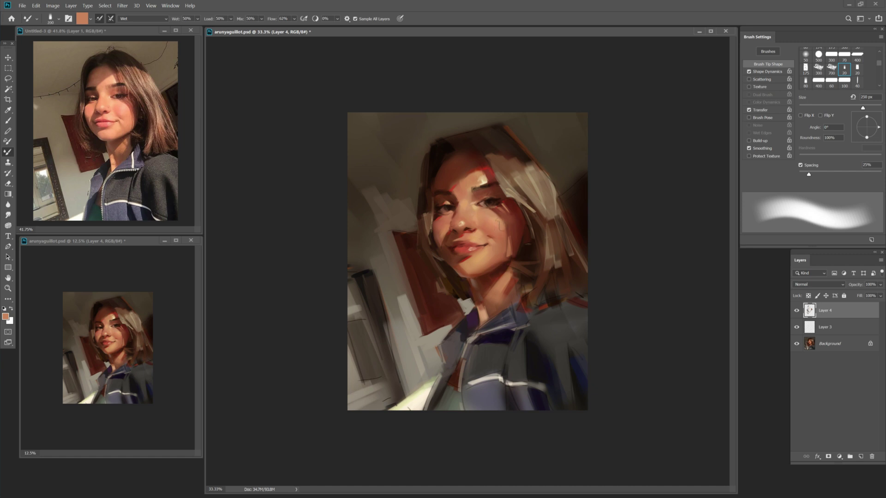
{"action": "key", "text": "shift+b"}
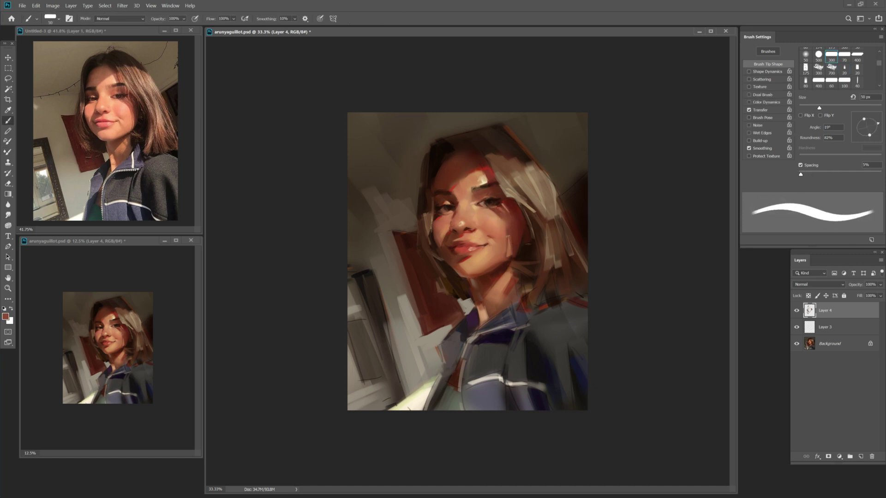
{"action": "key", "text": "ctrl+s"}
Paint light tan strokes into the hair with a 25 px brush.
{"action": "left_click", "coordinate": [521, 214], "text": "alt"}
{"action": "key", "text": "bracketleft"}
{"action": "key", "text": "bracketleft"}
{"action": "key", "text": "bracketleft"}
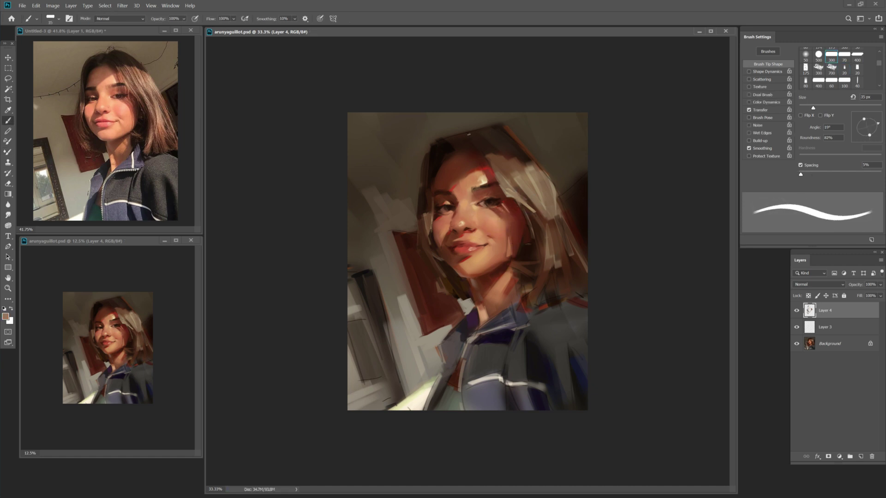
{"action": "left_click", "coordinate": [508, 208], "text": "alt"}
{"action": "left_click", "coordinate": [492, 175], "text": "alt"}
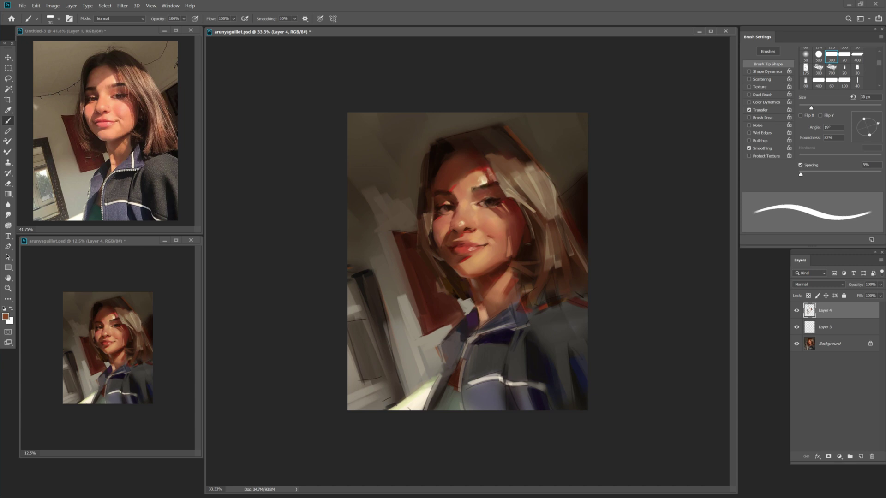
{"action": "left_click", "coordinate": [498, 163], "text": "alt"}
{"action": "key", "text": "bracketleft"}
{"action": "left_click_drag", "start_coordinate": [490, 177], "coordinate": [485, 155]}
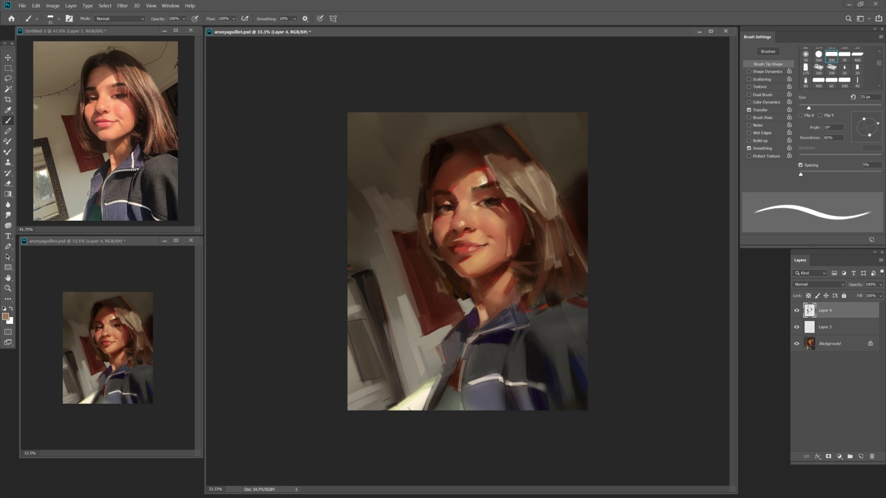
{"action": "left_click_drag", "start_coordinate": [510, 198], "coordinate": [490, 159]}
Sample orange tones and the dark hair colour, enlarging the brush to 100 px.
{"action": "right_click", "coordinate": [380, 60], "text": "alt+shift"}
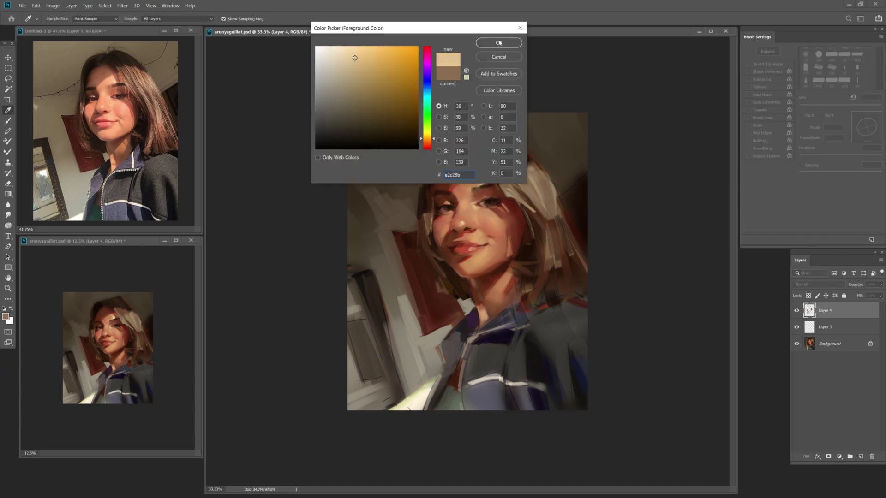
{"action": "key", "text": "bracketright"}
{"action": "key", "text": "bracketright"}
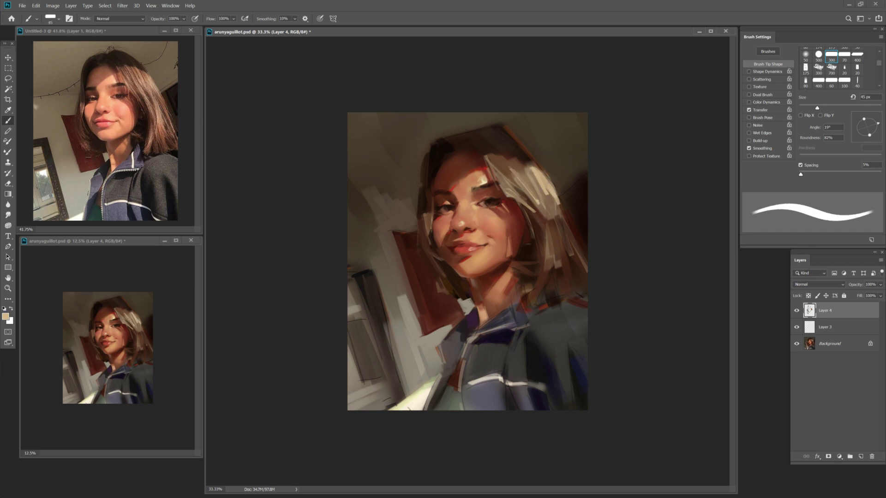
{"action": "key", "text": "bracketleft"}
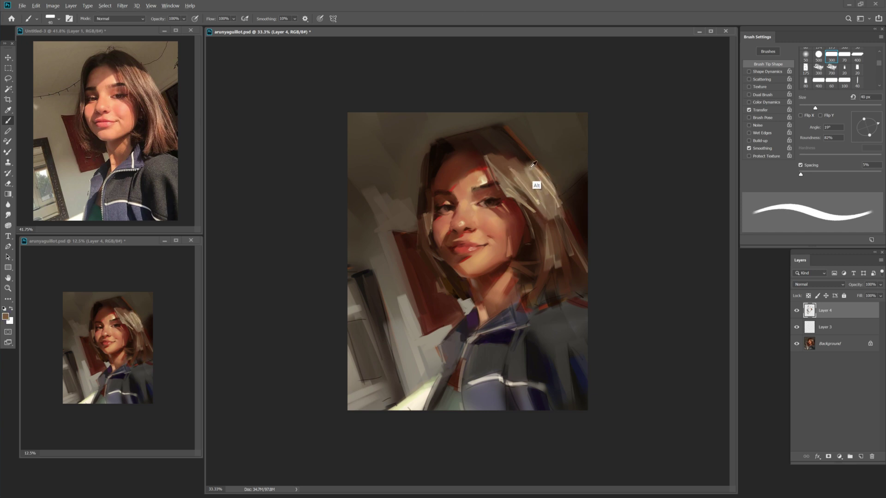
{"action": "left_click", "coordinate": [538, 150], "text": "alt"}
{"action": "left_click", "coordinate": [497, 36]}
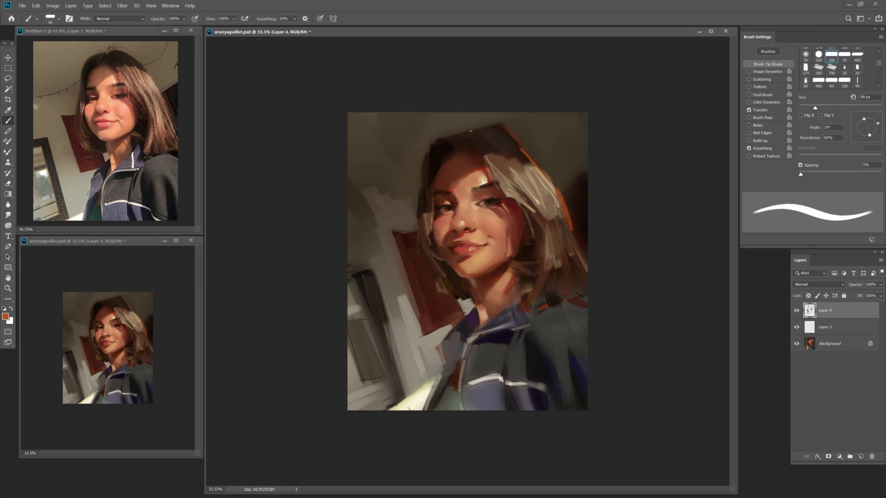
{"action": "key", "text": "bracketright"}
{"action": "left_click", "coordinate": [418, 151], "text": "alt"}
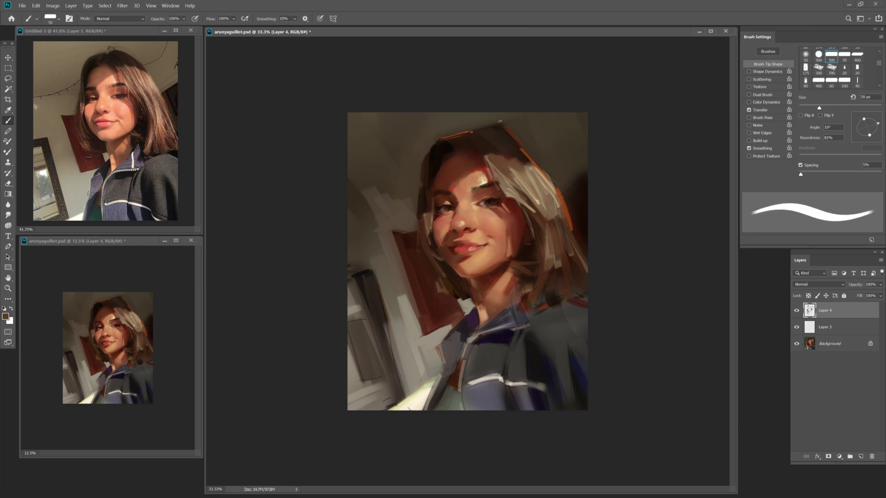
{"action": "key", "text": "bracketright"}
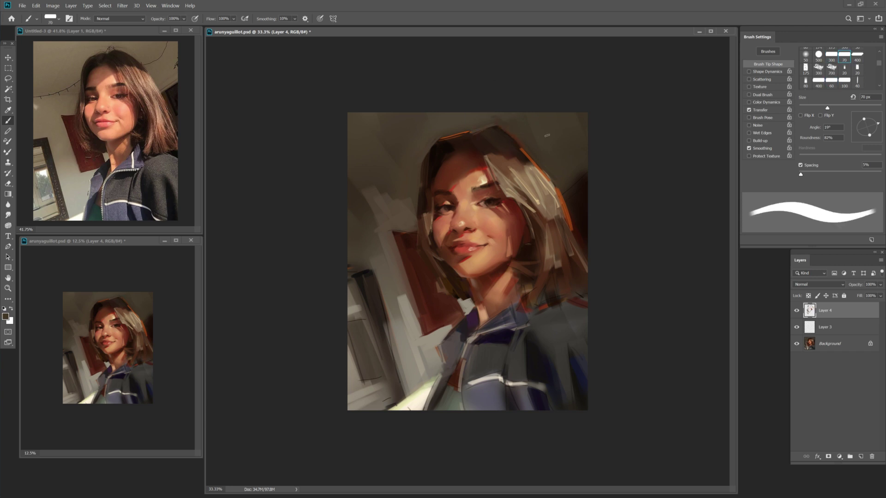
{"action": "key", "text": "bracketright"}
{"action": "key", "text": "bracketright"}
{"action": "key", "text": "bracketright"}
{"action": "key", "text": "bracketright"}
{"action": "key", "text": "bracketright"}
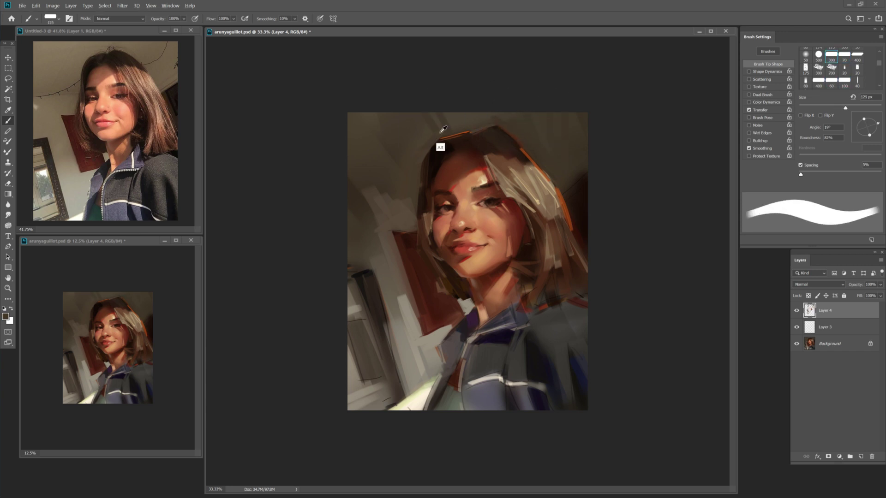
Zoom to 50% and blend peach paint down the girl's cheek.
{"action": "key", "text": "z"}
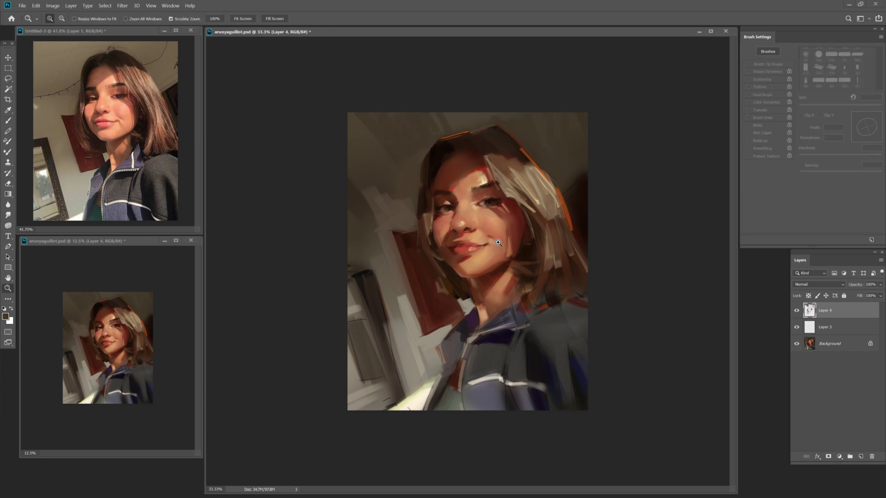
{"action": "left_click", "coordinate": [450, 238]}
{"action": "key", "text": "bracketleft"}
{"action": "key", "text": "bracketleft"}
{"action": "key", "text": "bracketleft"}
{"action": "key", "text": "bracketleft"}
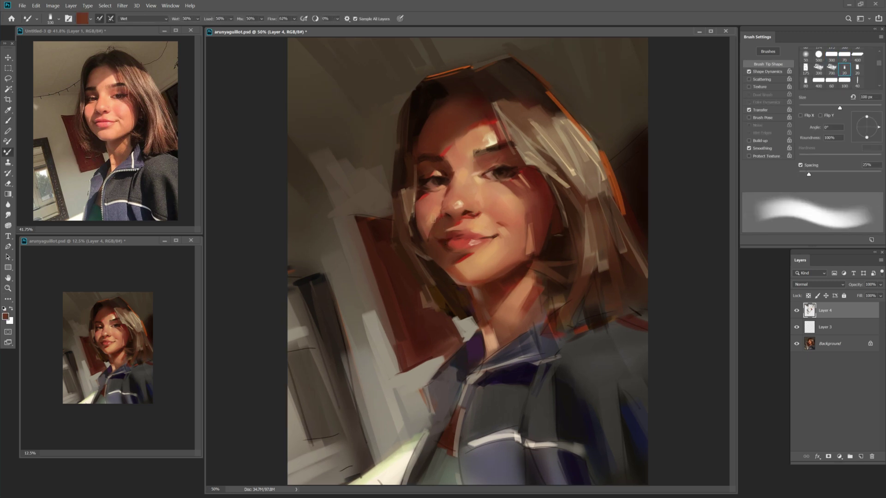
{"action": "left_click", "coordinate": [436, 213], "text": "alt"}
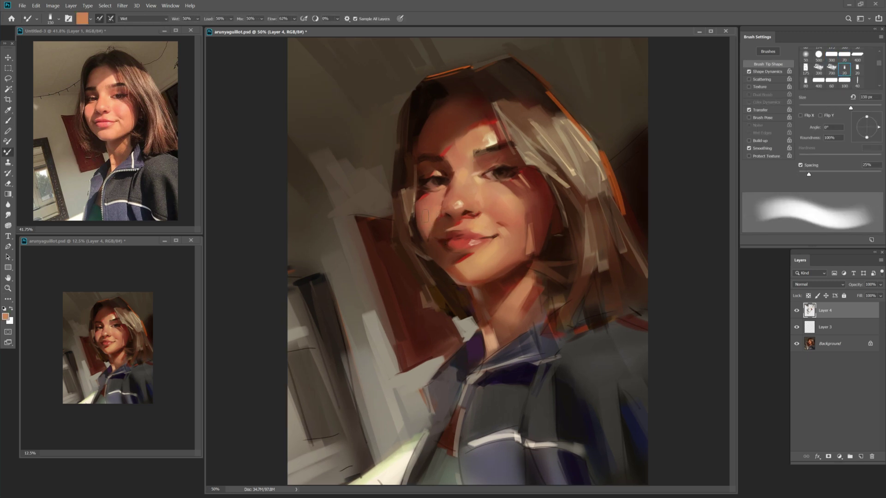
{"action": "left_click_drag", "start_coordinate": [480, 199], "coordinate": [488, 214]}
{"action": "key", "text": "bracketleft"}
{"action": "key", "text": "bracketleft"}
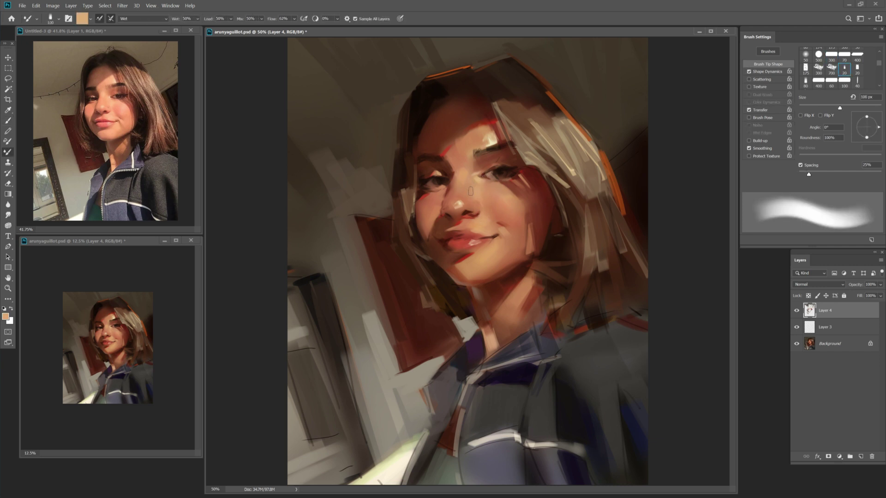
With the regular brush, sample dark red-brown and peach skin tones, then save.
{"action": "key", "text": "shift+b"}
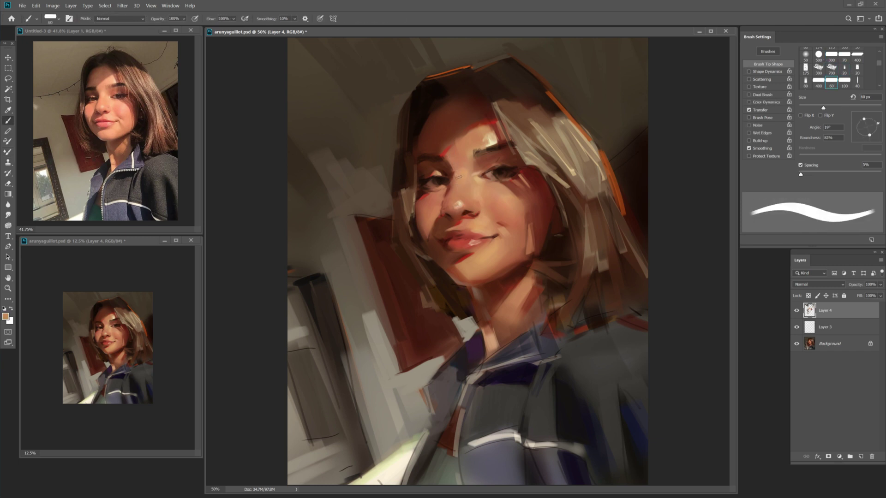
{"action": "left_click", "coordinate": [469, 193], "text": "alt"}
{"action": "key", "text": "i"}
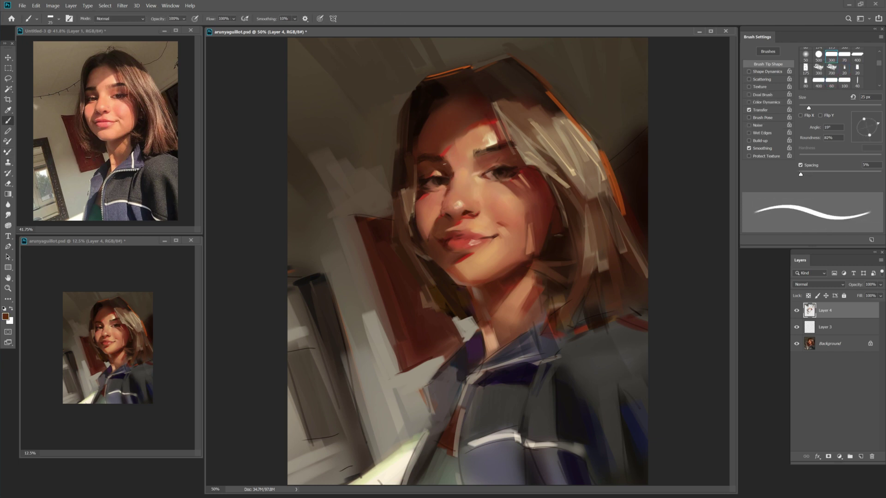
{"action": "left_click", "coordinate": [486, 46]}
{"action": "key", "text": "b"}
{"action": "left_click", "coordinate": [459, 177], "text": "alt"}
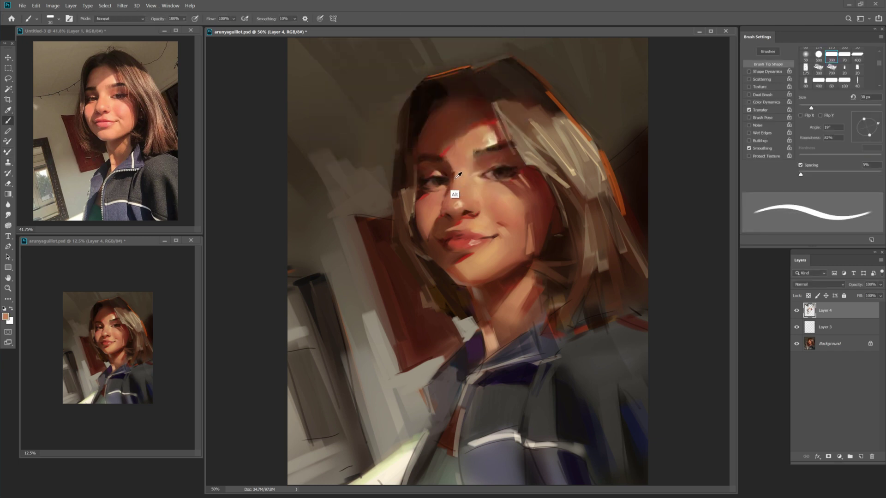
{"action": "left_click", "coordinate": [457, 162], "text": "alt"}
{"action": "key", "text": "ctrl+s"}
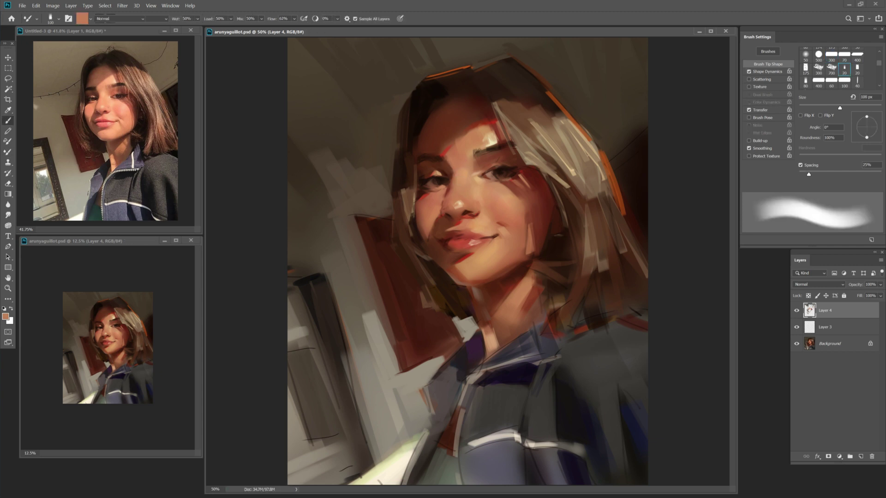
Paint the red lips and blend them with a 70 px blending brush.
{"action": "left_click", "coordinate": [502, 234], "text": "alt"}
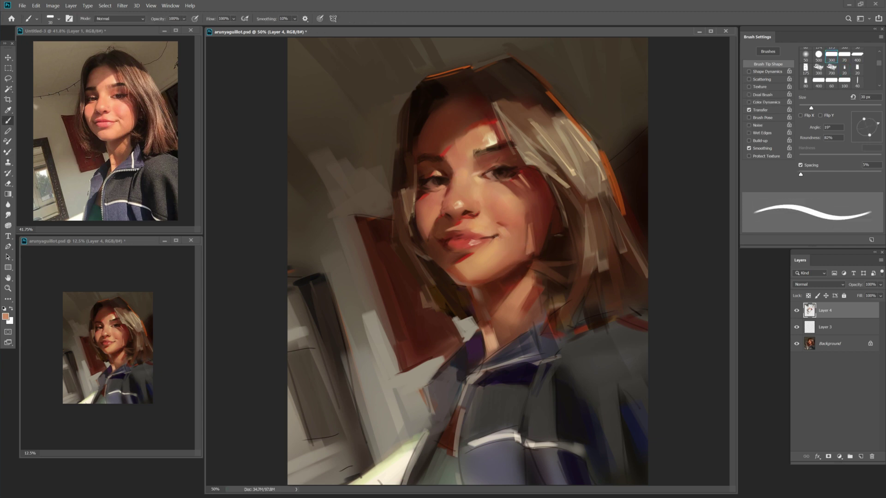
{"action": "left_click", "coordinate": [472, 249], "text": "alt"}
{"action": "key", "text": "bracketleft"}
{"action": "key", "text": "shift+b"}
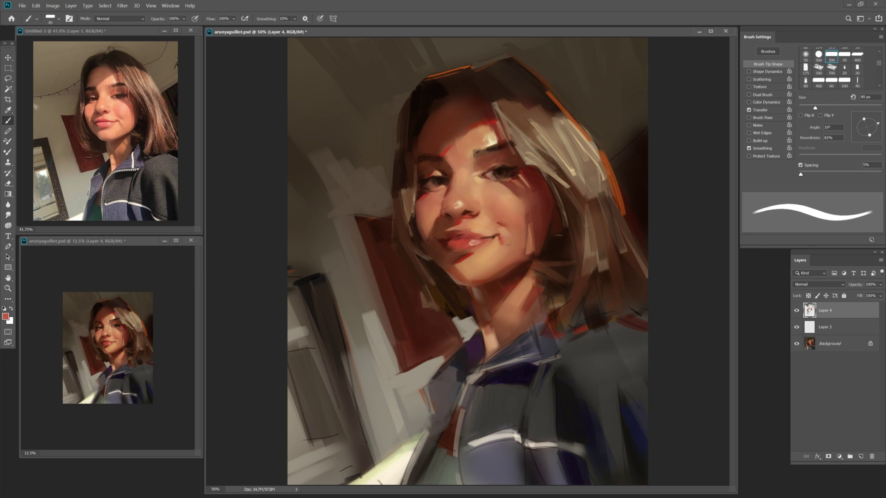
{"action": "key", "text": "bracketleft"}
{"action": "key", "text": "bracketleft"}
{"action": "key", "text": "bracketleft"}
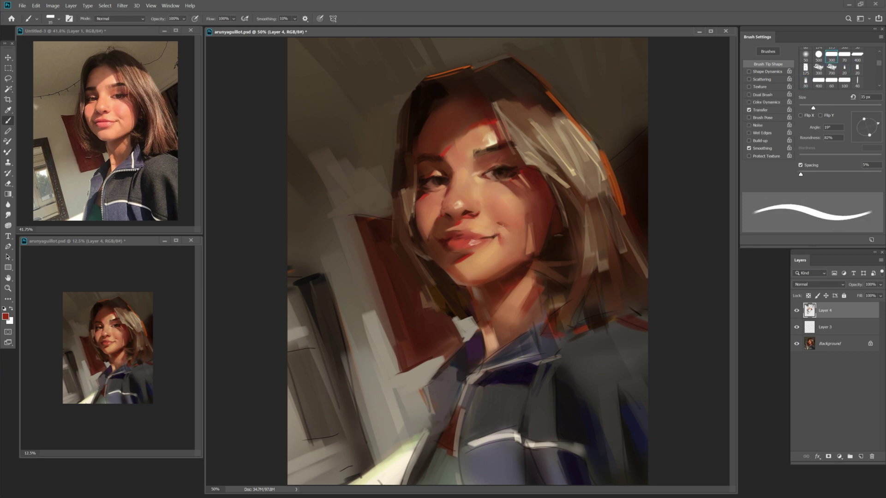
{"action": "key", "text": "shift+b"}
{"action": "left_click", "coordinate": [491, 240], "text": "alt"}
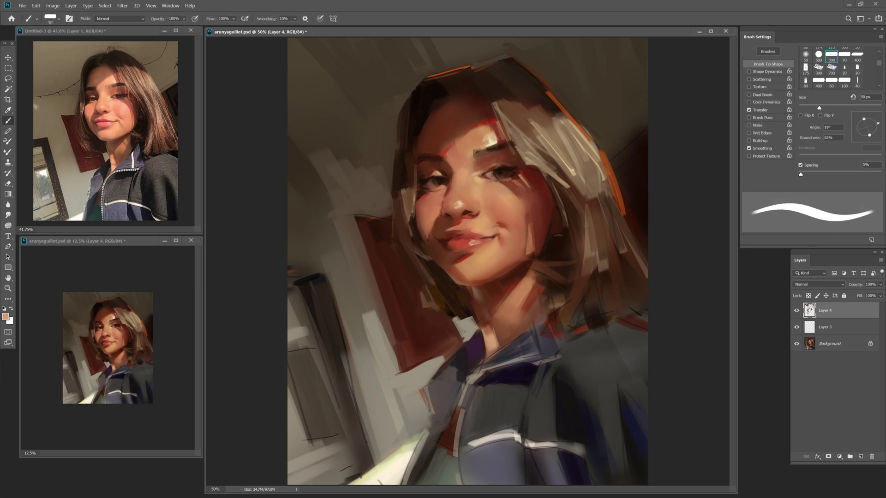
{"action": "key", "text": "shift+b"}
{"action": "key", "text": "shift+b"}
{"action": "key", "text": "bracketleft"}
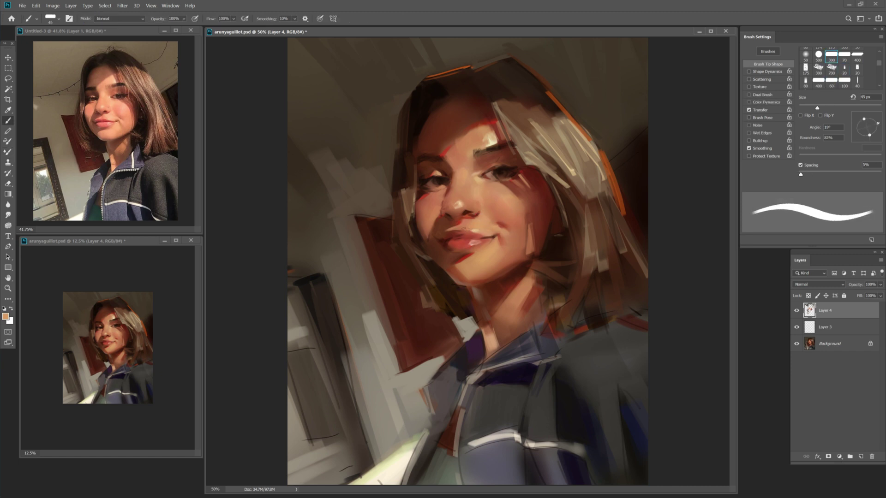
Sample darker reddish and skin tones, resizing the brush from 60 down to 35 px.
{"action": "left_click", "coordinate": [459, 248], "text": "alt"}
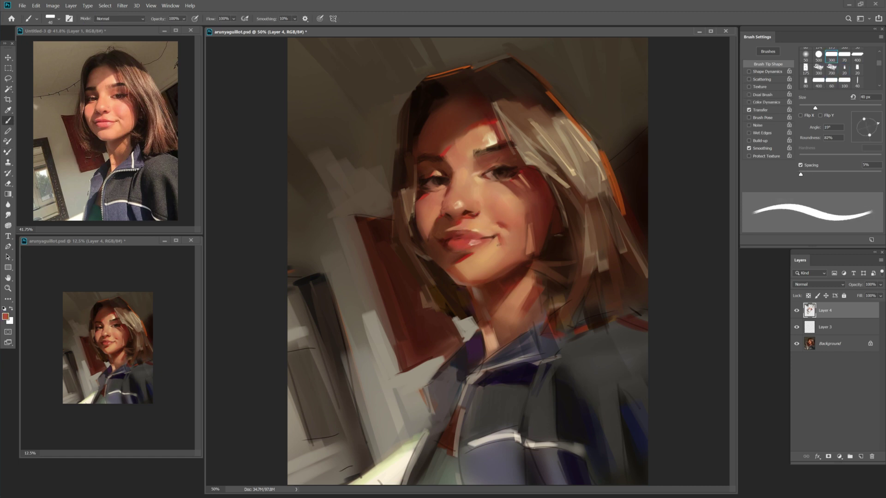
{"action": "key", "text": "bracketright"}
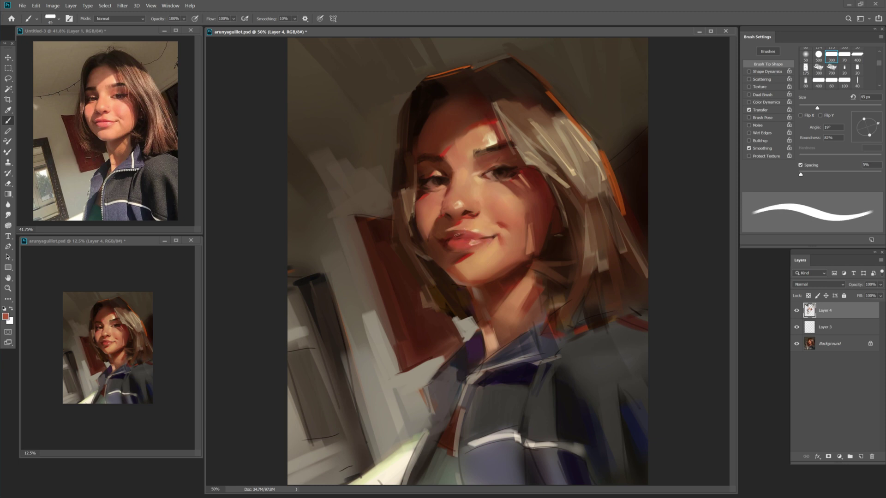
{"action": "key", "text": "bracketright"}
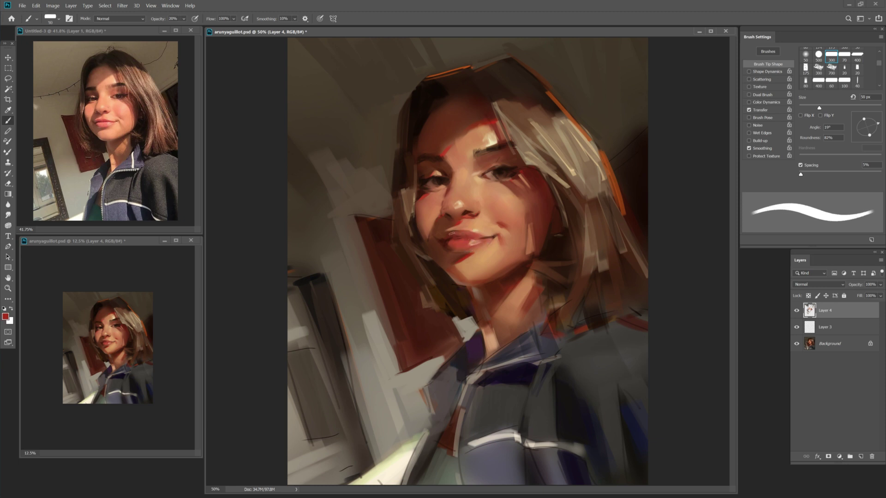
{"action": "key", "text": "bracketright"}
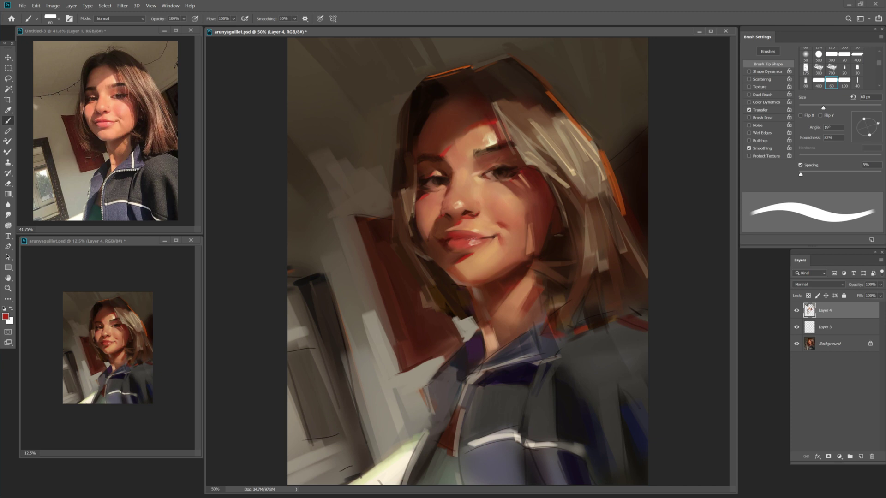
{"action": "key", "text": "bracketleft"}
{"action": "left_click", "coordinate": [481, 224], "text": "alt"}
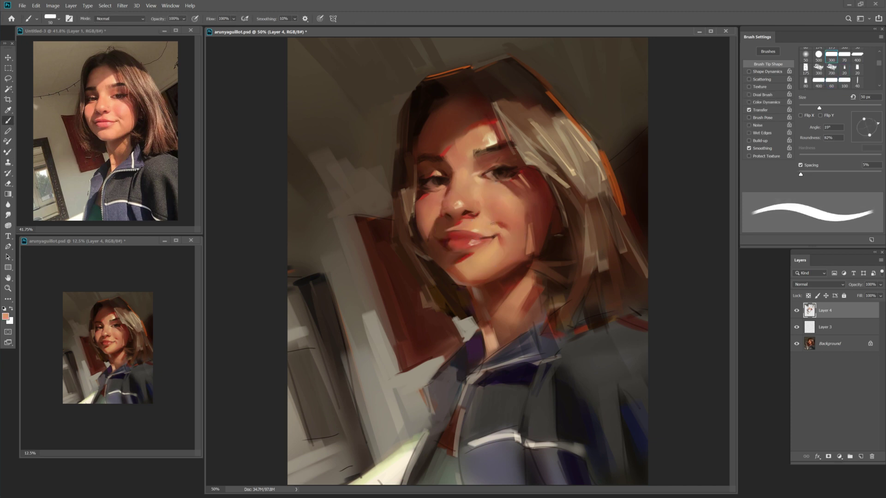
{"action": "key", "text": "bracketleft"}
{"action": "key", "text": "bracketleft"}
{"action": "key", "text": "bracketleft"}
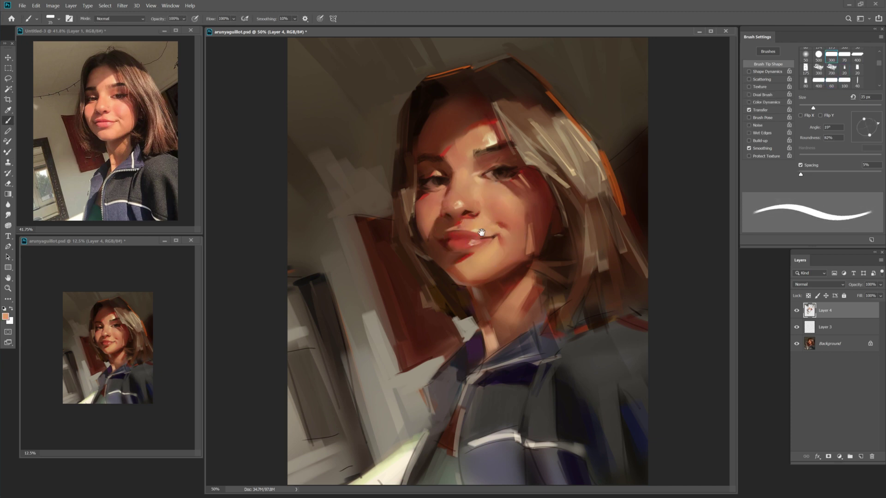
Alternate between an 80 px blending brush and the regular brush at 90 and 40 px.
{"action": "key", "text": "shift+b"}
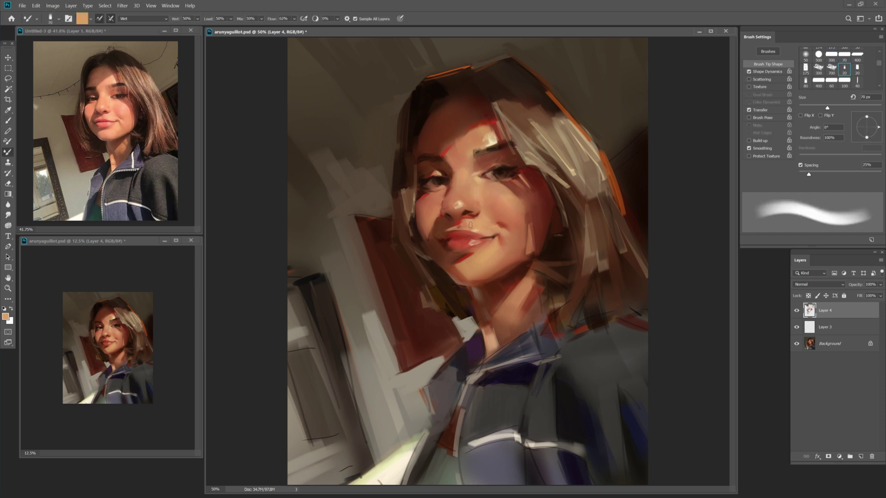
{"action": "key", "text": "bracketright"}
{"action": "key", "text": "shift+b"}
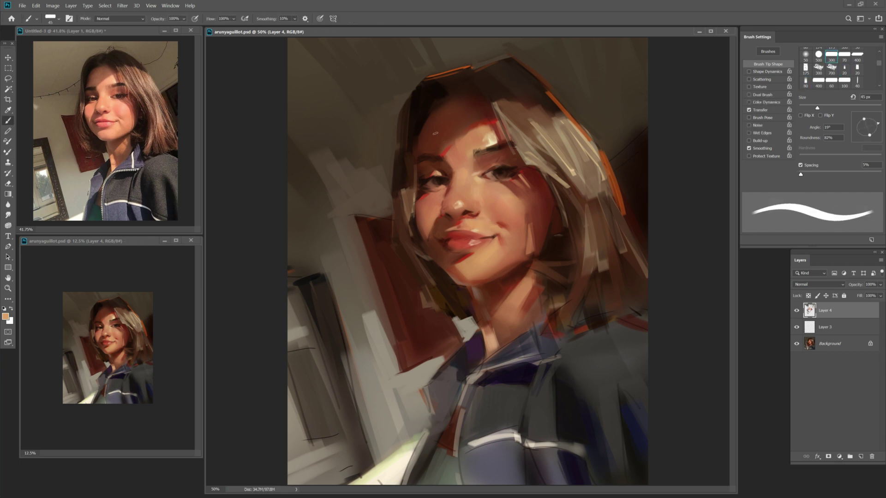
{"action": "key", "text": "bracketright"}
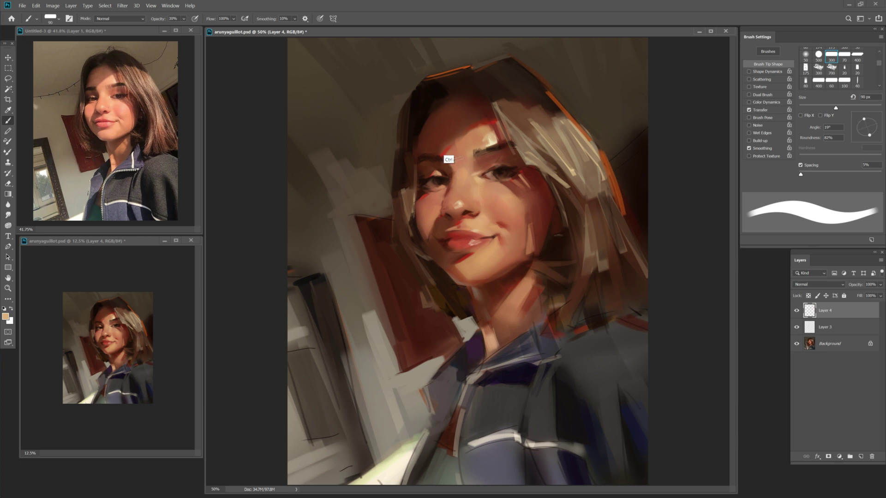
{"action": "key", "text": "bracketleft"}
{"action": "key", "text": "bracketleft"}
{"action": "key", "text": "bracketleft"}
{"action": "key", "text": "bracketleft"}
{"action": "key", "text": "bracketleft"}
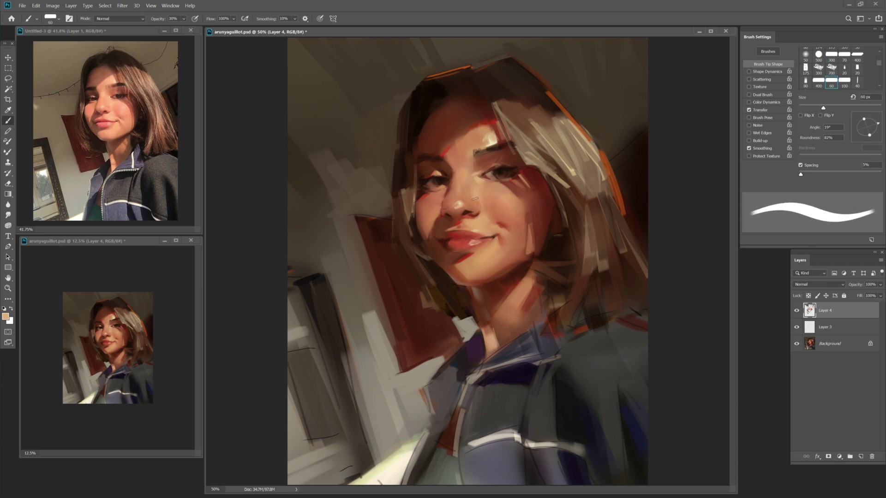
{"action": "key", "text": "shift+b"}
Flip the painting and the reference photo horizontally to check the likeness.
{"action": "key", "text": "h"}
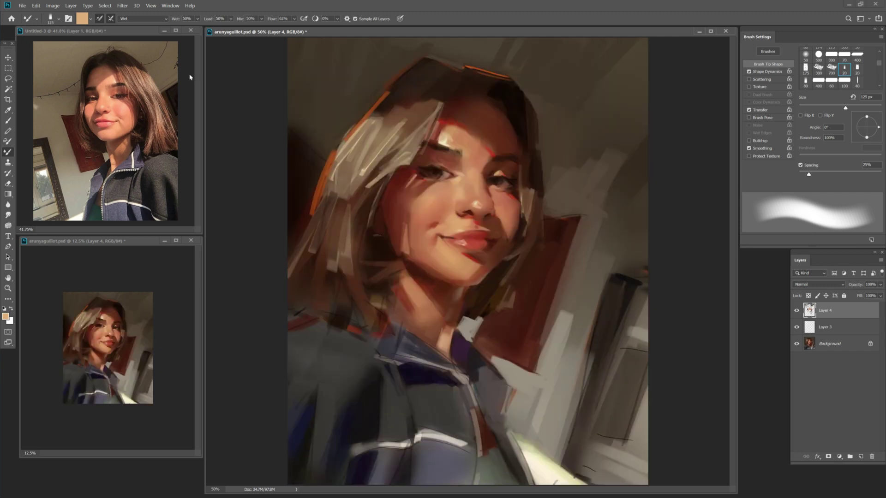
{"action": "key", "text": "ctrl+Tab"}
{"action": "key", "text": "h"}
{"action": "key", "text": "b"}
Enlarge the brush to 90 px, sample a face colour, and load an orange paint.
{"action": "key", "text": "bracketright"}
{"action": "key", "text": "alt"}
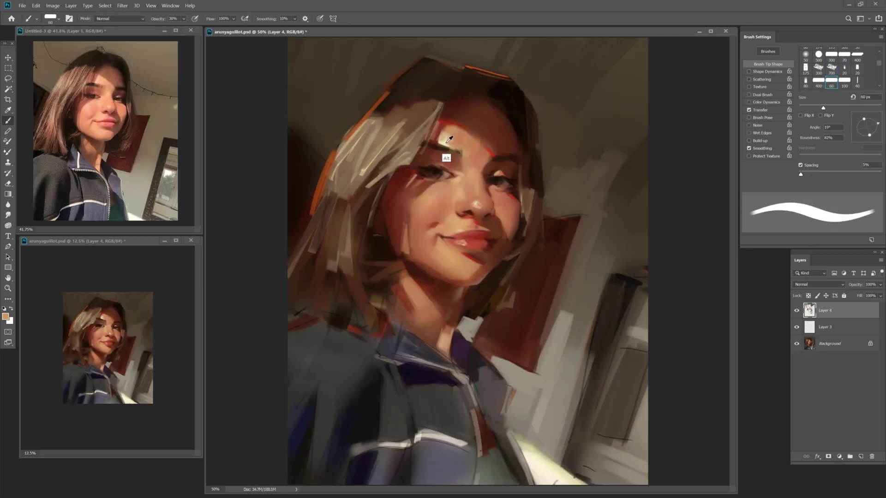
{"action": "key", "text": "bracketright"}
{"action": "key", "text": "bracketright"}
{"action": "key", "text": "bracketright"}
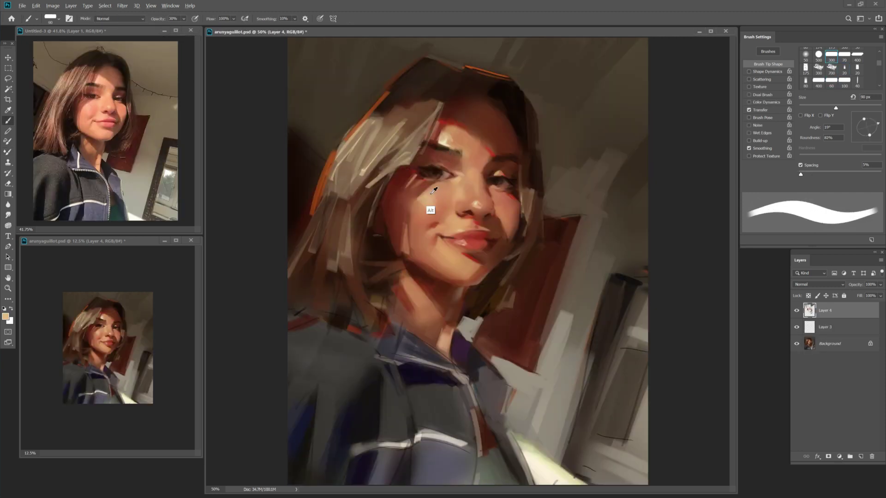
{"action": "key", "text": "shift+b"}
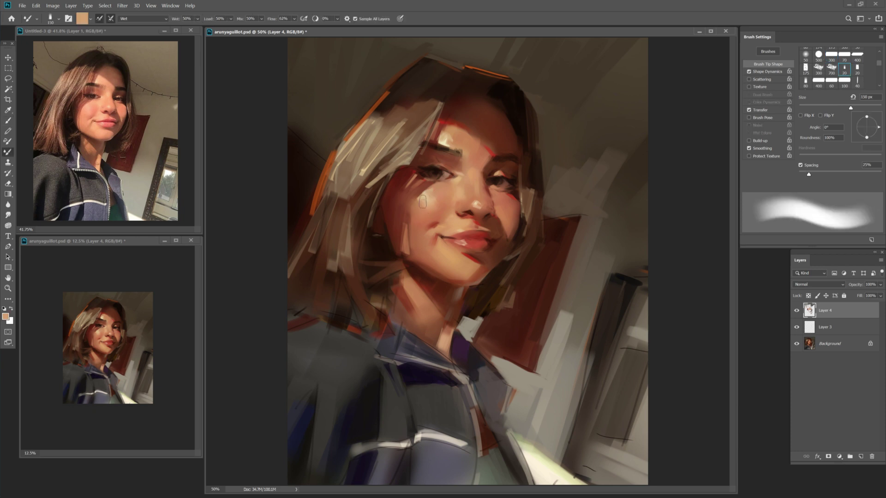
{"action": "key", "text": "shift+b"}
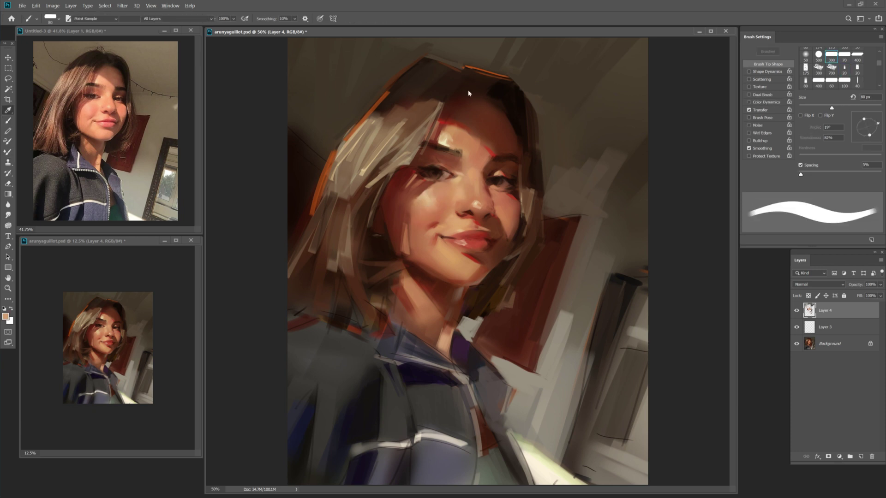
{"action": "key", "text": "Return"}
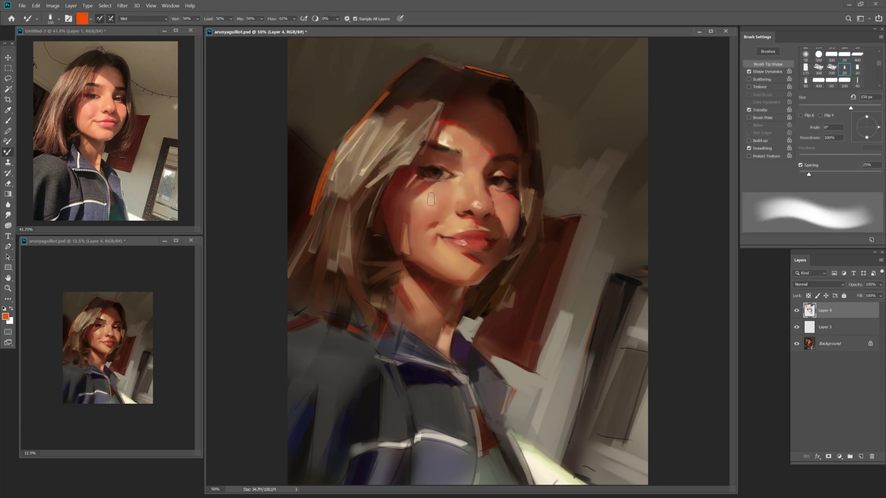
{"action": "key", "text": "z"}
{"action": "key", "text": "b"}
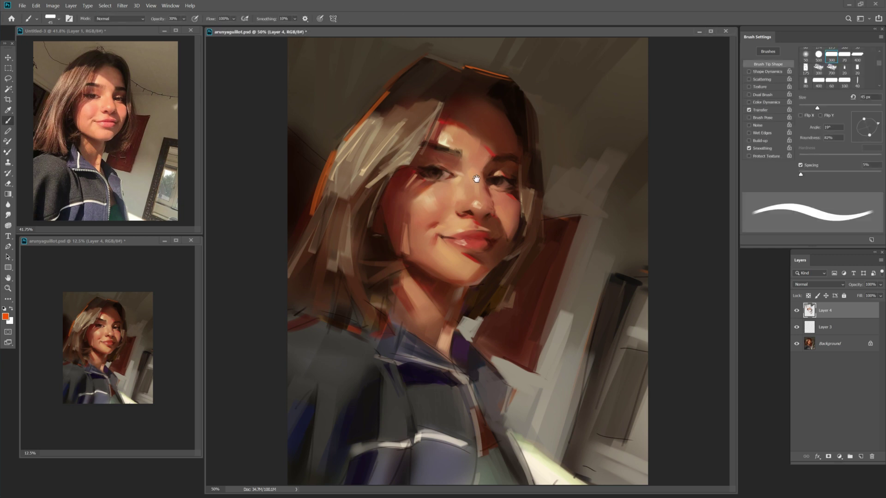
Paint light tan and dark brown skin tones on the face with a 30–40 px brush.
{"action": "left_click", "coordinate": [477, 179], "text": "alt"}
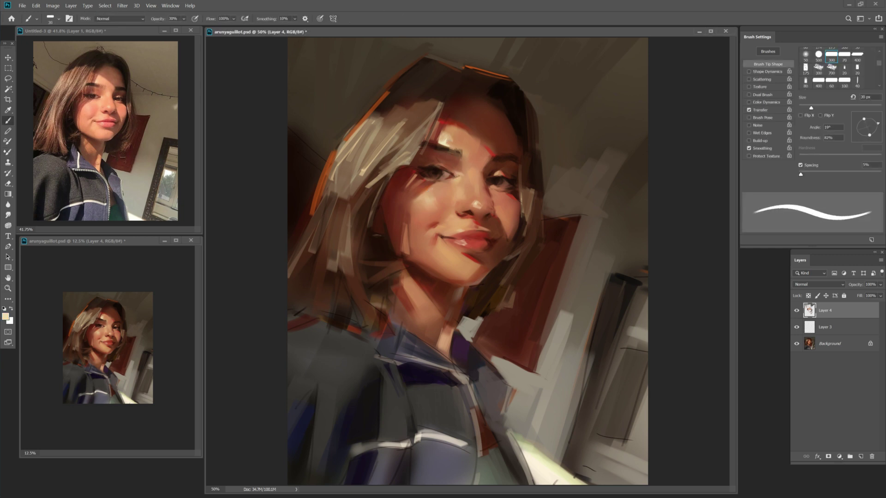
{"action": "key", "text": "bracketright"}
{"action": "key", "text": "bracketleft"}
{"action": "left_click", "coordinate": [457, 175], "text": "alt"}
{"action": "key", "text": "bracketright"}
{"action": "key", "text": "bracketright"}
{"action": "left_click", "coordinate": [464, 193], "text": "alt"}
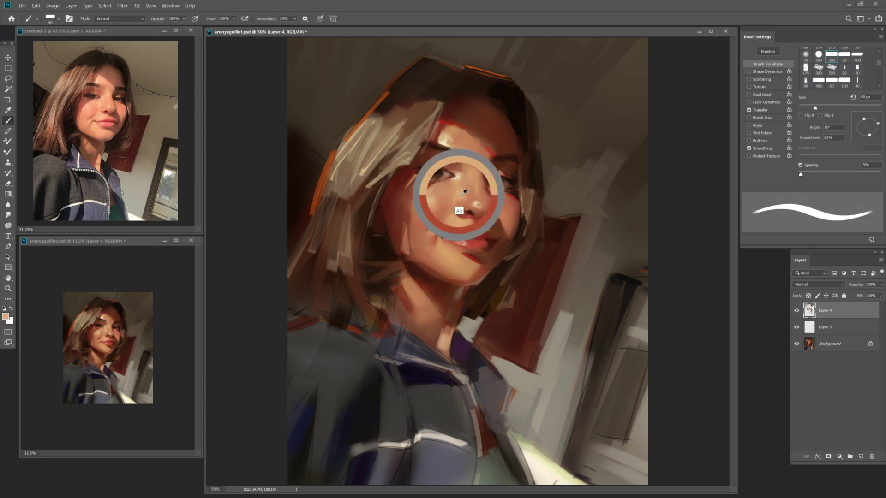
Blend the wet face paint with the Mixer Brush at 60 px, pulling warmer orange near the nose.
{"action": "key", "text": "shift+b"}
{"action": "left_click", "coordinate": [460, 209], "text": "alt"}
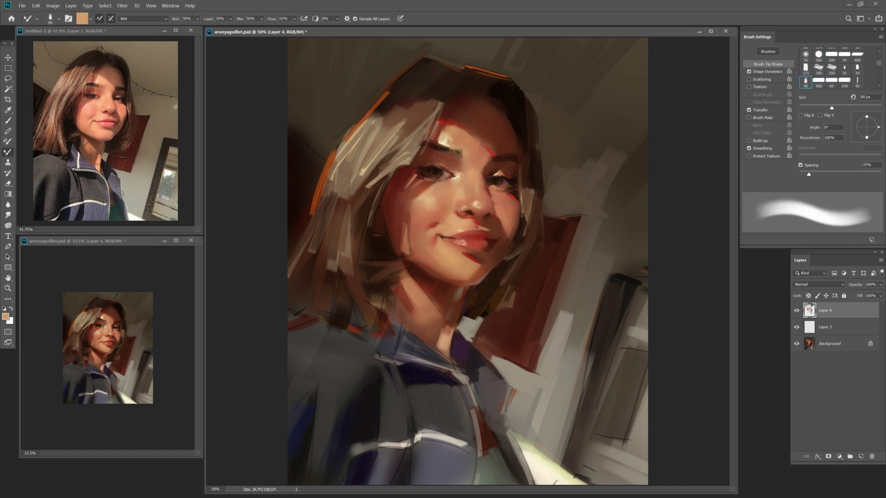
{"action": "key", "text": "bracketleft"}
{"action": "key", "text": "bracketleft"}
{"action": "left_click", "coordinate": [466, 206], "text": "alt"}
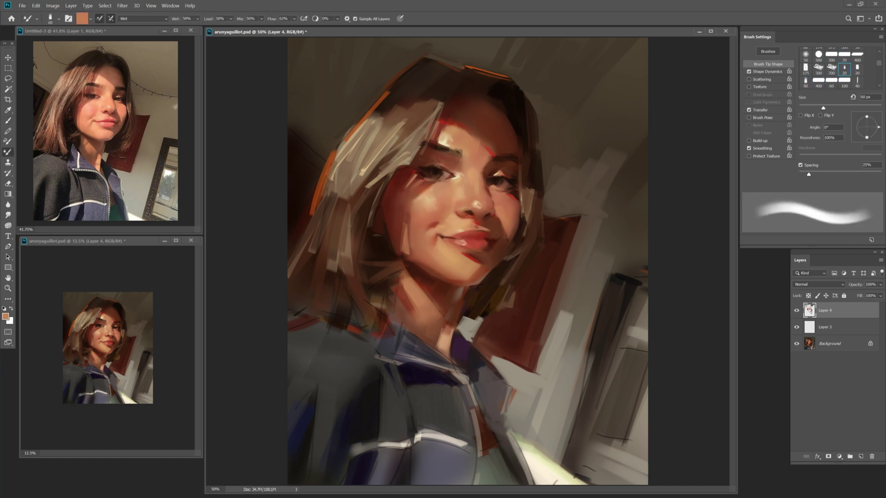
{"action": "key", "text": "shift+b"}
Add redder tones near the nose and dark red on the cheek at 30–35 px, then save.
{"action": "key", "text": "bracketleft"}
{"action": "key", "text": "bracketleft"}
{"action": "left_click", "coordinate": [470, 223], "text": "alt"}
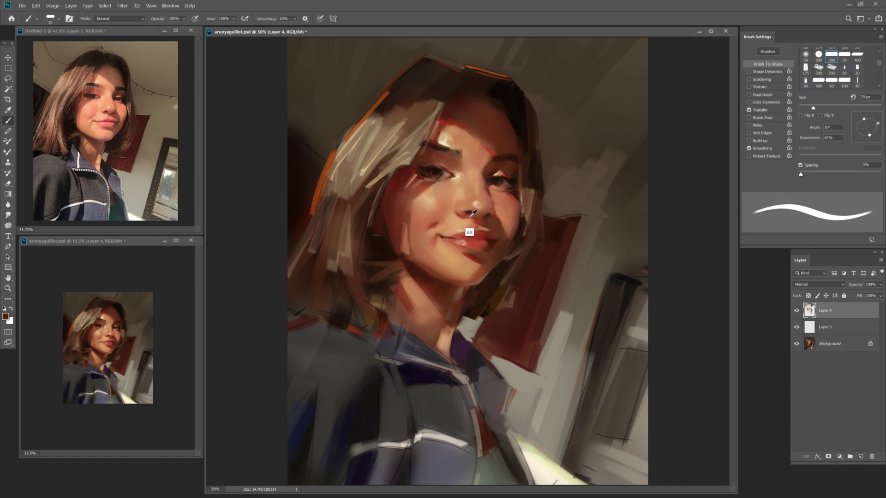
{"action": "key", "text": "bracketleft"}
{"action": "key", "text": "bracketleft"}
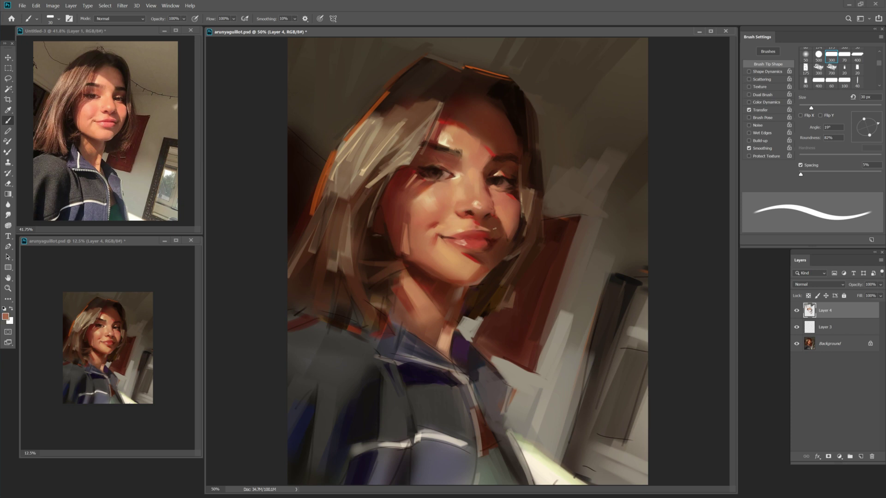
{"action": "left_click", "coordinate": [484, 233], "text": "alt"}
{"action": "key", "text": "bracketright"}
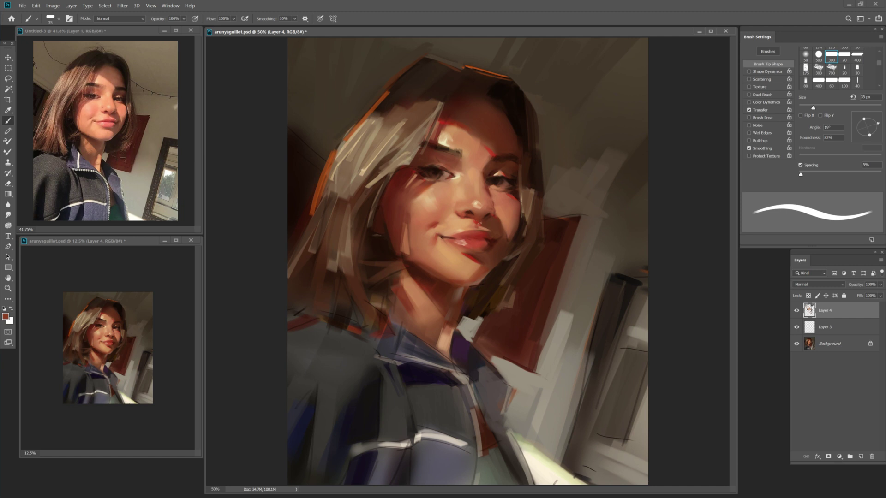
{"action": "key", "text": "ctrl+s"}
Darken the shadowed cheek with reddish-brown strokes using a 20–25 px brush.
{"action": "key", "text": "z"}
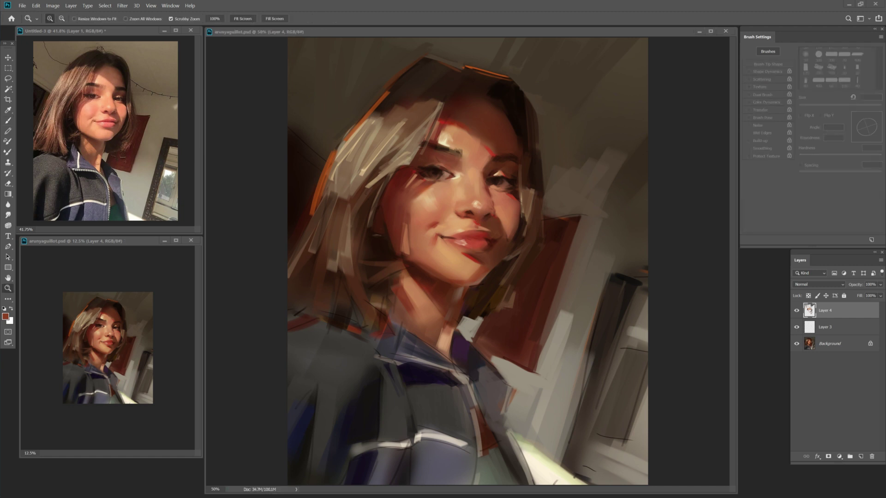
{"action": "key", "text": "b"}
{"action": "left_click", "coordinate": [432, 186], "text": "alt"}
{"action": "key", "text": "bracketleft"}
{"action": "key", "text": "bracketleft"}
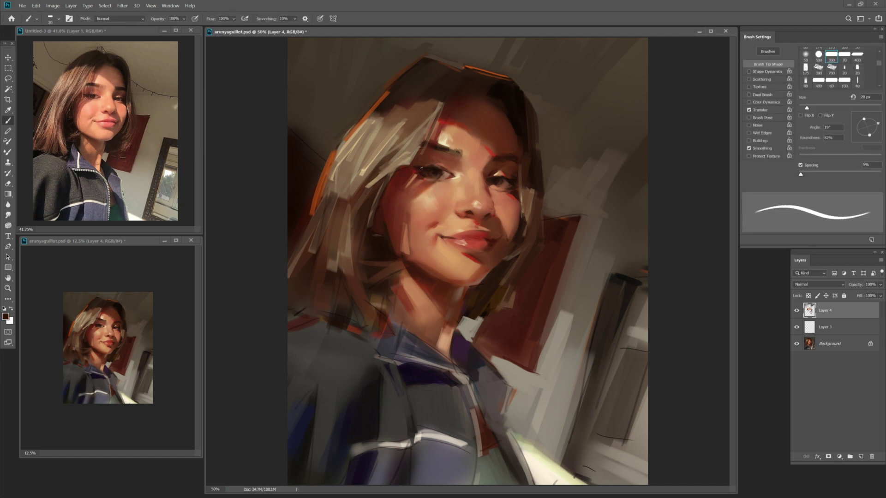
{"action": "left_click", "coordinate": [421, 193], "text": "alt"}
{"action": "key", "text": "bracketright"}
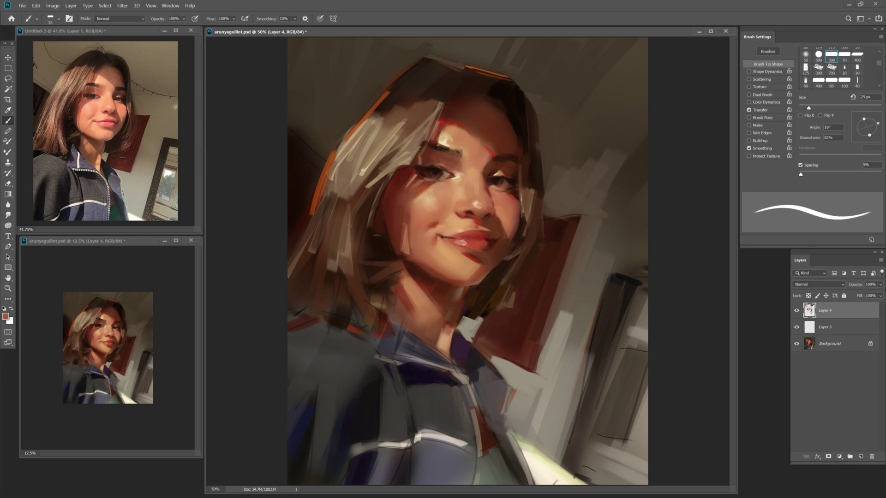
Paint light tan on the forehead and dark reddish-brown details around the eye at 20–35 px.
{"action": "left_click", "coordinate": [447, 145], "text": "alt"}
{"action": "key", "text": "bracketright"}
{"action": "key", "text": "bracketright"}
{"action": "key", "text": "bracketright"}
{"action": "key", "text": "bracketright"}
{"action": "key", "text": "bracketright"}
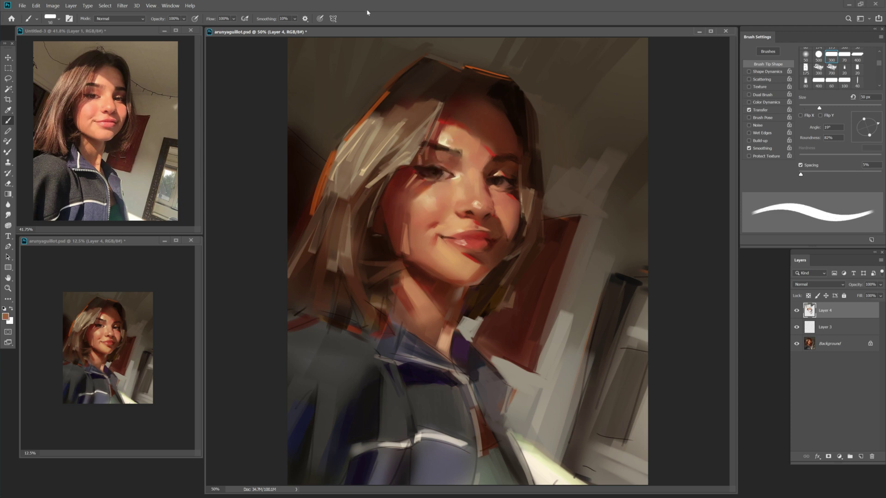
{"action": "key", "text": "bracketleft"}
{"action": "key", "text": "bracketleft"}
{"action": "key", "text": "bracketleft"}
{"action": "left_click", "coordinate": [409, 135], "text": "alt"}
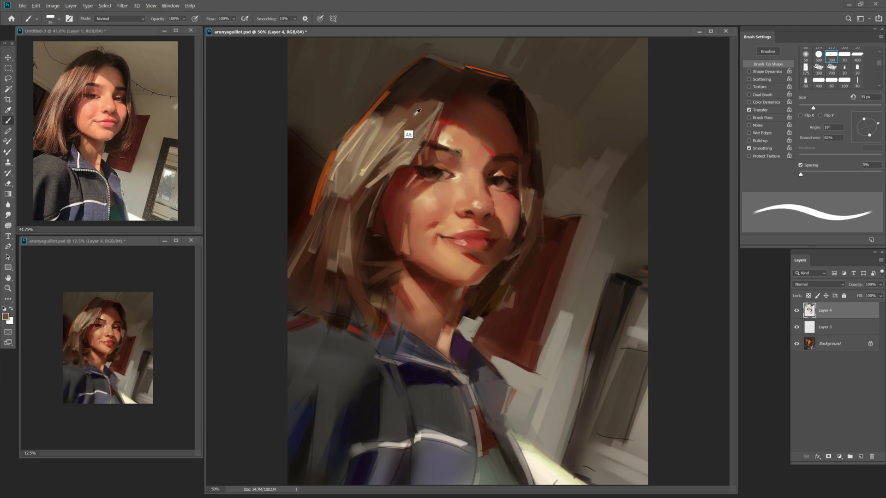
{"action": "key", "text": "bracketleft"}
{"action": "key", "text": "bracketleft"}
{"action": "key", "text": "bracketleft"}
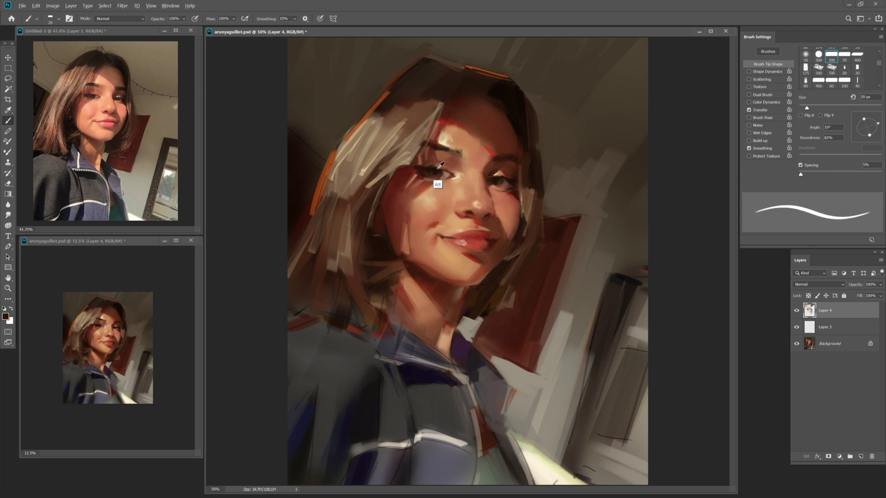
{"action": "left_click", "coordinate": [456, 170], "text": "alt"}
{"action": "left_click", "coordinate": [441, 172], "text": "alt"}
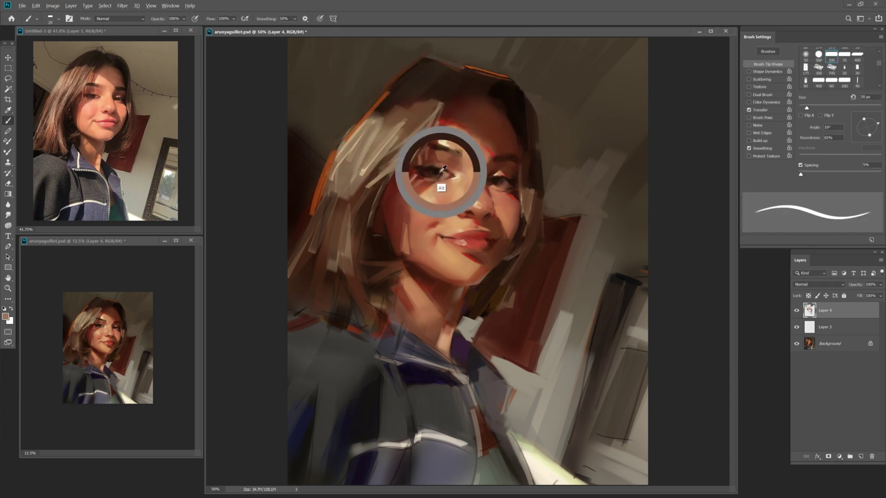
{"action": "key", "text": "bracketright"}
{"action": "key", "text": "bracketright"}
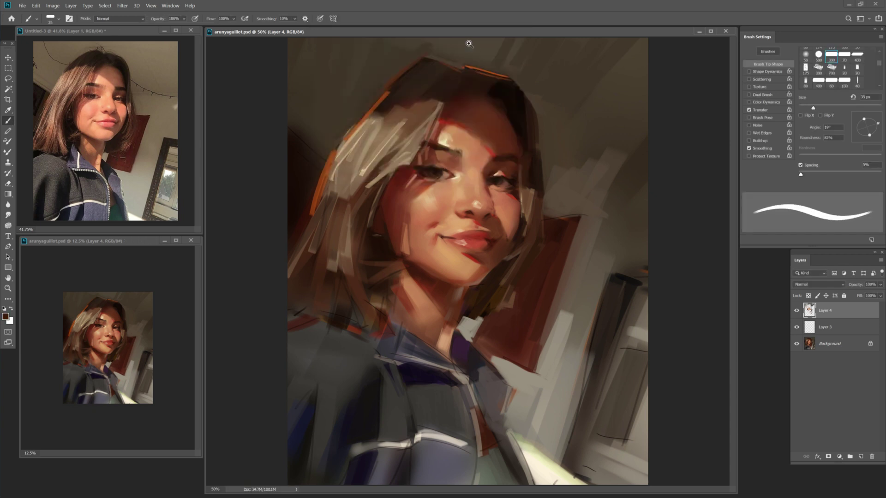
Refine the mouth with orange-brown and dark red lip strokes using a 30 px brush.
{"action": "key", "text": "z"}
{"action": "key", "text": "b"}
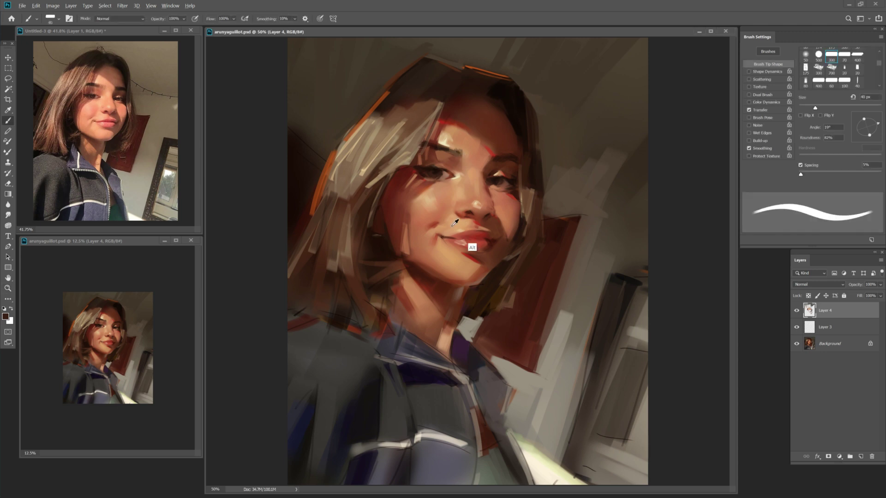
{"action": "left_click", "coordinate": [449, 233], "text": "alt"}
{"action": "left_click", "coordinate": [448, 233], "text": "alt"}
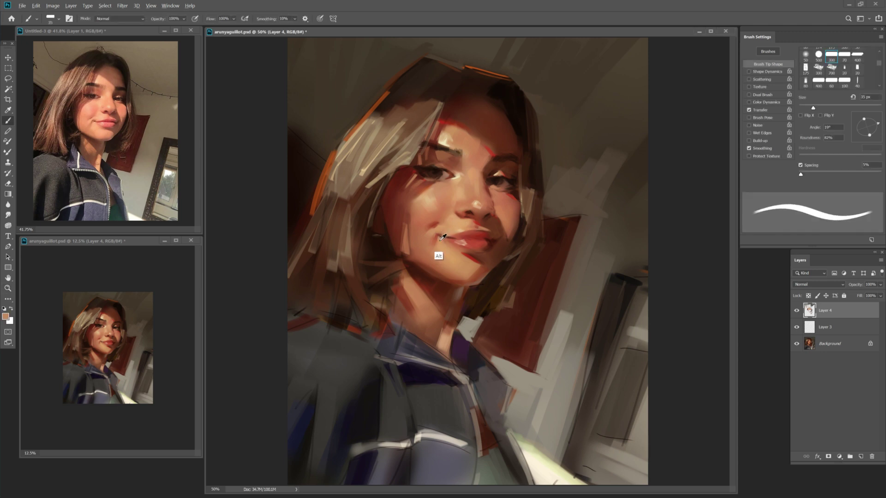
{"action": "key", "text": "bracketleft"}
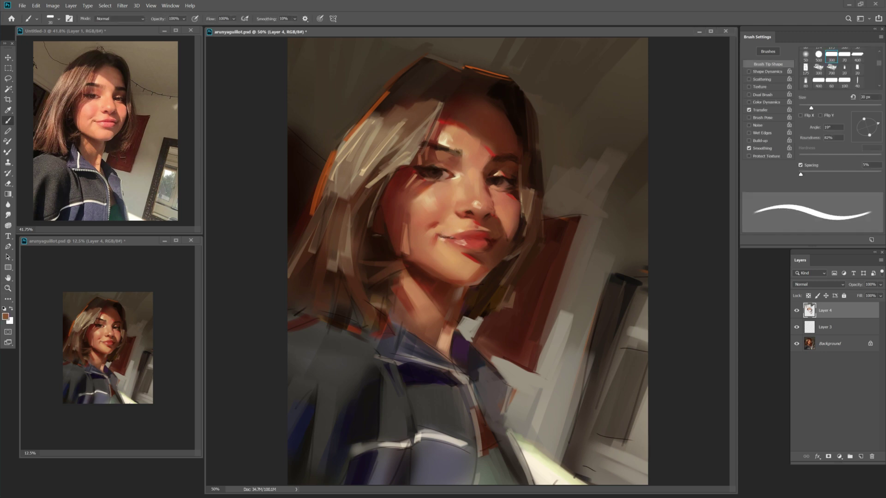
{"action": "left_click", "coordinate": [480, 235], "text": "alt"}
Shift the foreground colour toward a warmer yellow in the colour picker.
{"action": "key", "text": "z"}
{"action": "scroll", "coordinate": [507, 259], "scroll_direction": "up", "scroll_amount": 3}
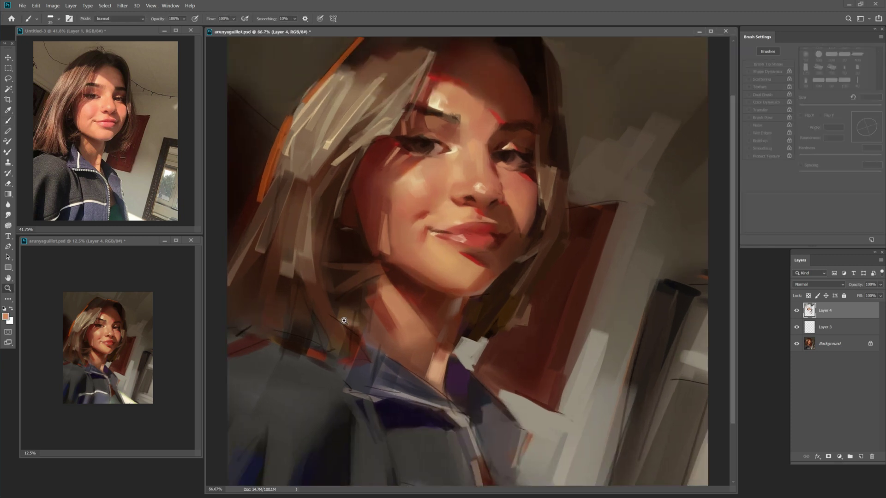
{"action": "scroll", "coordinate": [292, 362], "scroll_direction": "down", "scroll_amount": 2}
{"action": "left_click", "coordinate": [6, 317]}
{"action": "left_click", "coordinate": [498, 45]}
{"action": "left_click", "coordinate": [6, 316]}
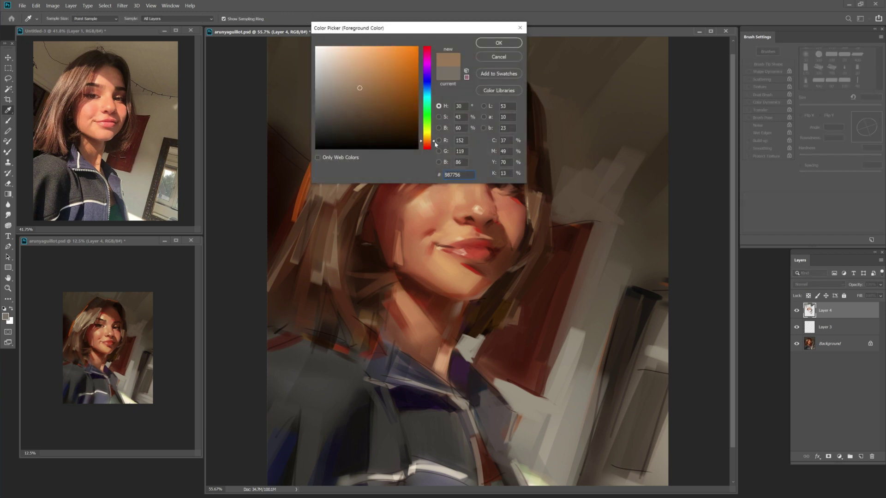
{"action": "left_click", "coordinate": [427, 134]}
{"action": "left_click", "coordinate": [499, 43]}
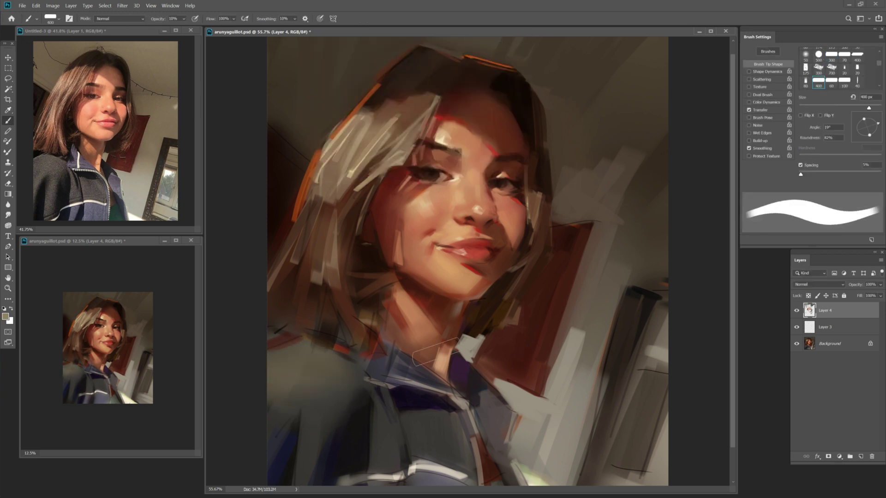
Paint a dark reddish-brown stroke along the jacket collar with a 70 px, full-opacity brush.
{"action": "key", "text": "bracketleft"}
{"action": "key", "text": "bracketleft"}
{"action": "key", "text": "bracketleft"}
{"action": "key", "text": "0"}
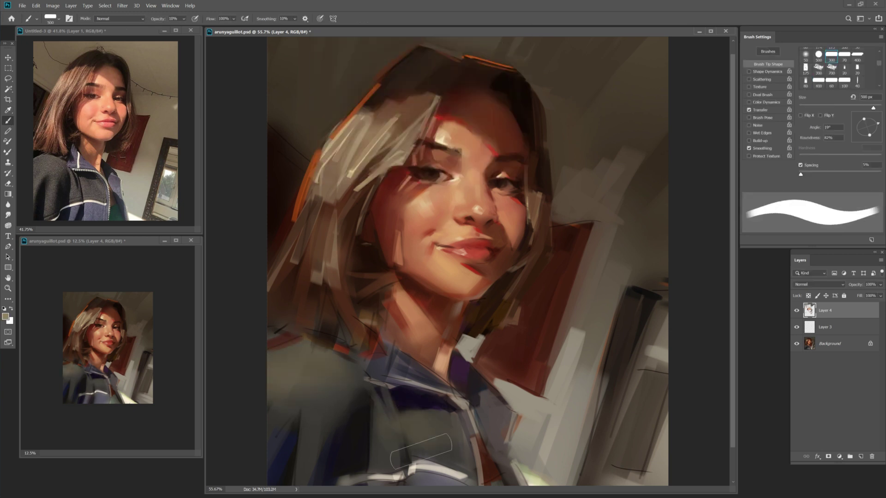
{"action": "key", "text": "bracketleft"}
{"action": "key", "text": "bracketleft"}
{"action": "key", "text": "bracketleft"}
{"action": "key", "text": "bracketleft"}
{"action": "key", "text": "bracketleft"}
{"action": "key", "text": "bracketleft"}
{"action": "key", "text": "bracketleft"}
{"action": "key", "text": "bracketleft"}
{"action": "key", "text": "bracketleft"}
{"action": "key", "text": "bracketleft"}
{"action": "key", "text": "bracketleft"}
{"action": "left_click", "coordinate": [6, 316]}
{"action": "left_click", "coordinate": [370, 138]}
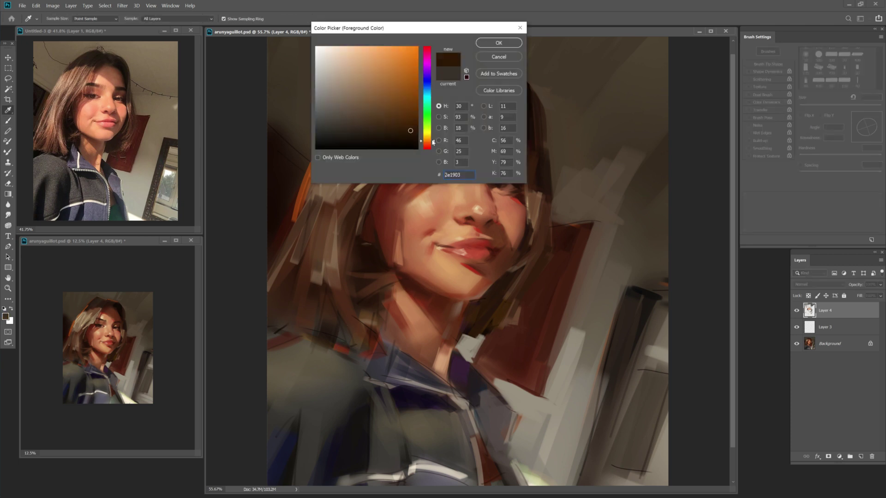
{"action": "left_click", "coordinate": [498, 42]}
{"action": "left_click_drag", "start_coordinate": [309, 340], "coordinate": [342, 350]}
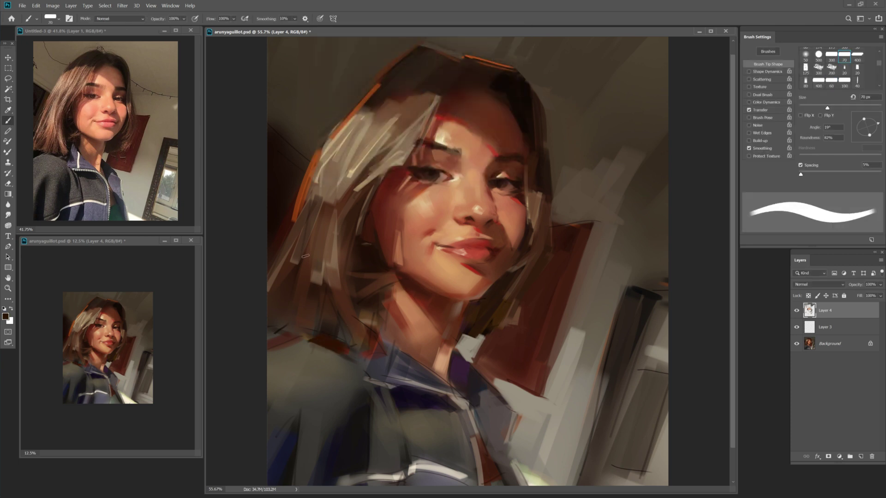
Lay a faint 30%-opacity stroke over the portrait with a 60 px brush.
{"action": "key", "text": "bracketleft"}
{"action": "key", "text": "bracketleft"}
{"action": "key", "text": "bracketleft"}
{"action": "key", "text": "bracketright"}
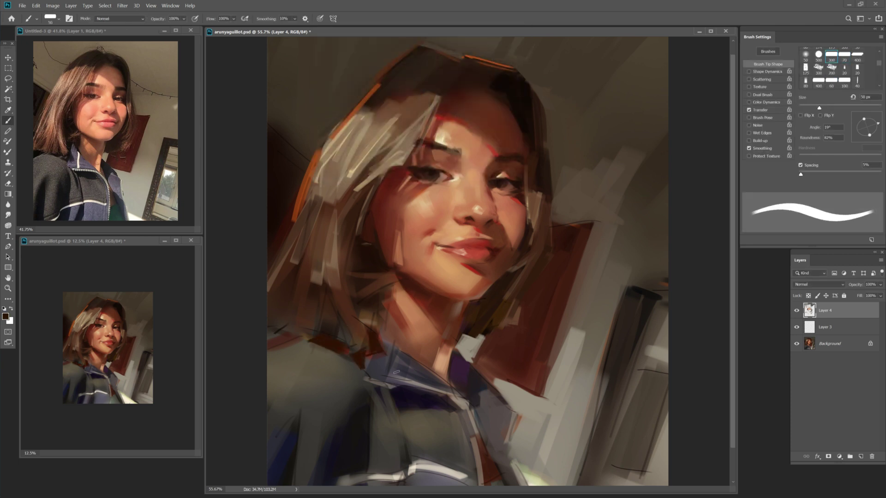
{"action": "key", "text": "bracketright"}
{"action": "key", "text": "bracketright"}
{"action": "key", "text": "bracketright"}
{"action": "key", "text": "bracketright"}
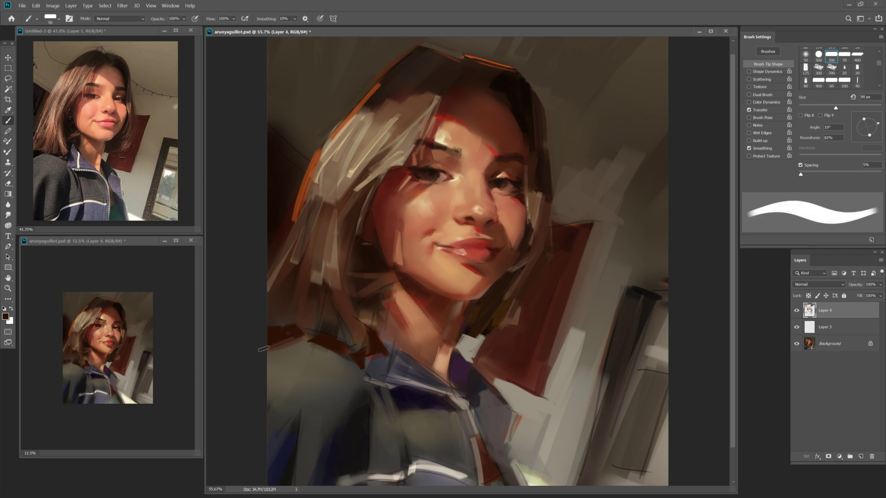
{"action": "key", "text": "bracketleft"}
{"action": "key", "text": "bracketleft"}
{"action": "key", "text": "bracketleft"}
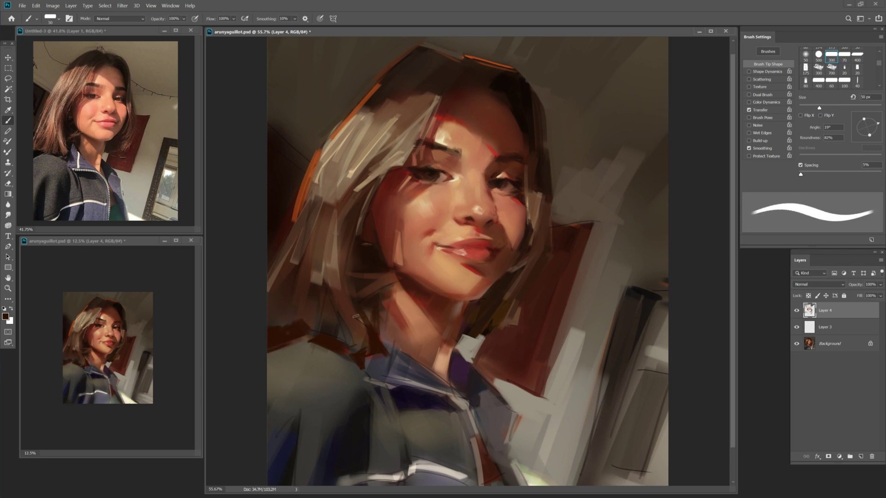
{"action": "key", "text": "F8"}
{"action": "key", "text": "Escape"}
{"action": "key", "text": "3"}
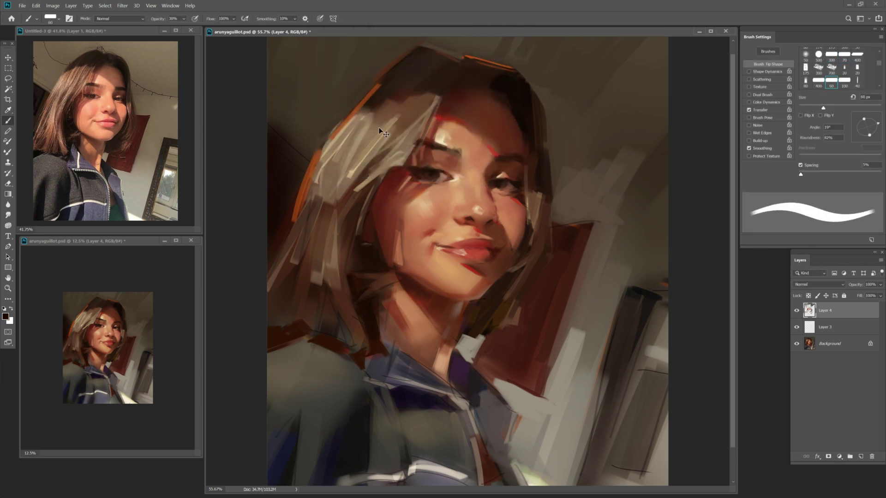
{"action": "left_click_drag", "start_coordinate": [394, 320], "coordinate": [348, 303]}
Sample reddish and darker browns near the collar, resizing the brush between 50 and 70 px.
{"action": "key", "text": "bracketright"}
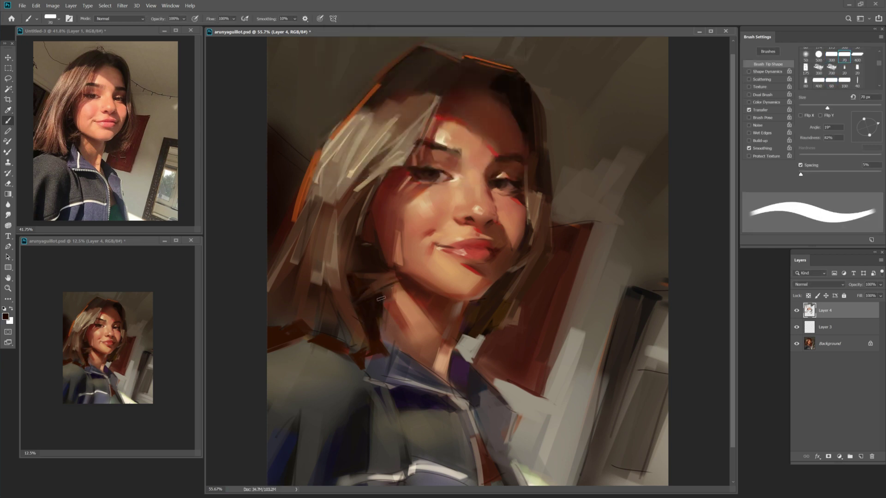
{"action": "left_click", "coordinate": [369, 354], "text": "alt"}
{"action": "key", "text": "bracketleft"}
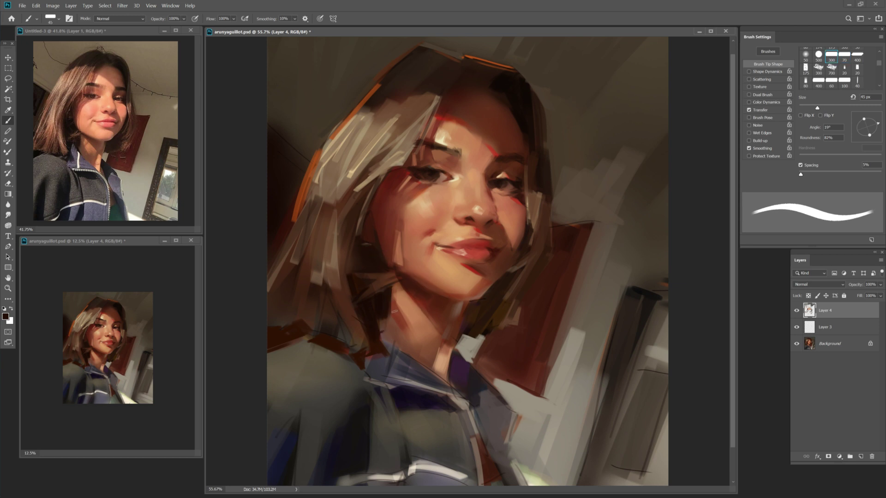
{"action": "key", "text": "bracketright"}
{"action": "key", "text": "bracketleft"}
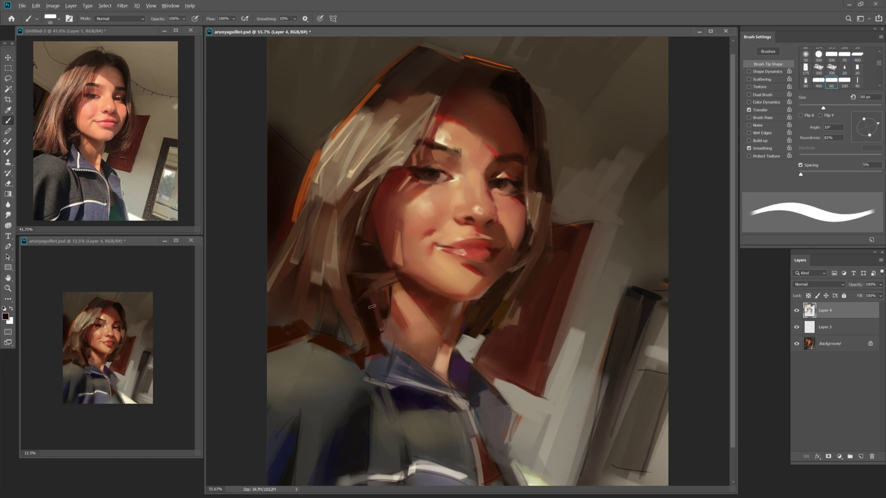
{"action": "key", "text": "bracketleft"}
{"action": "key", "text": "bracketright"}
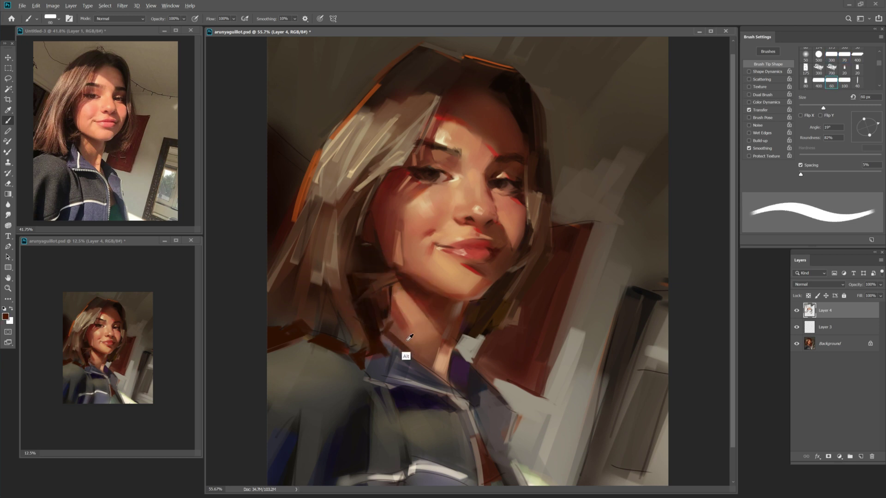
{"action": "left_click", "coordinate": [390, 318], "text": "alt"}
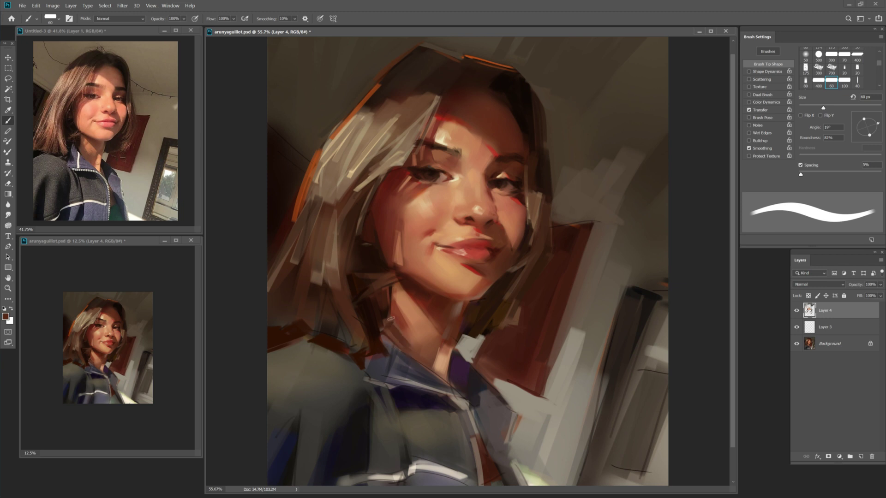
{"action": "left_click", "coordinate": [415, 347], "text": "alt"}
Blend with a 100 px mixer brush, paint a short dark red stroke on the neck, and save.
{"action": "key", "text": "shift+b"}
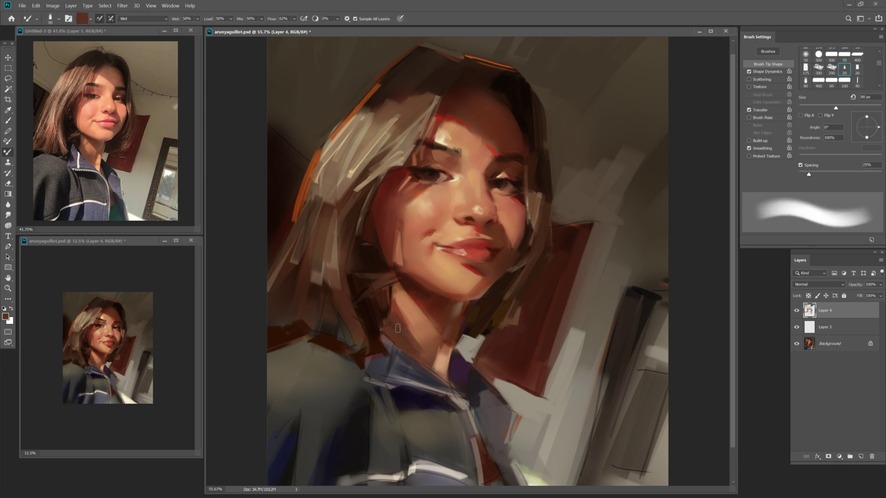
{"action": "key", "text": "bracketright"}
{"action": "left_click", "coordinate": [435, 358], "text": "alt"}
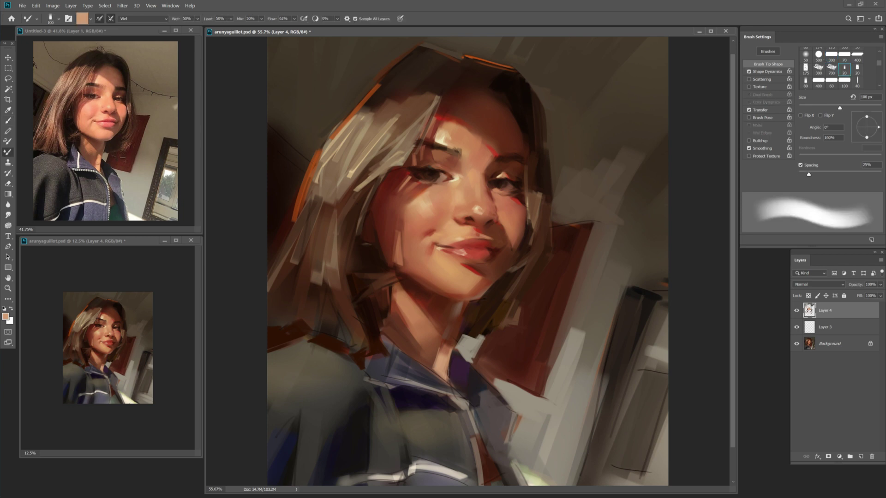
{"action": "left_click", "coordinate": [428, 321], "text": "alt"}
{"action": "key", "text": "b"}
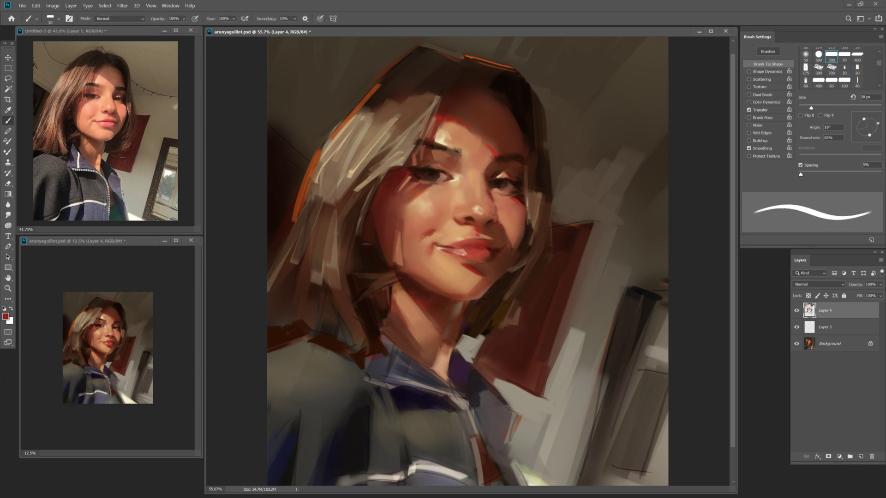
{"action": "left_click_drag", "start_coordinate": [441, 346], "coordinate": [436, 361]}
{"action": "left_click", "coordinate": [445, 360], "text": "alt"}
{"action": "key", "text": "ctrl+s"}
Sample brown, tan and salmon skin tones from the neck and jaw at 10% opacity.
{"action": "key", "text": "bracketright"}
{"action": "left_click", "coordinate": [453, 329], "text": "alt"}
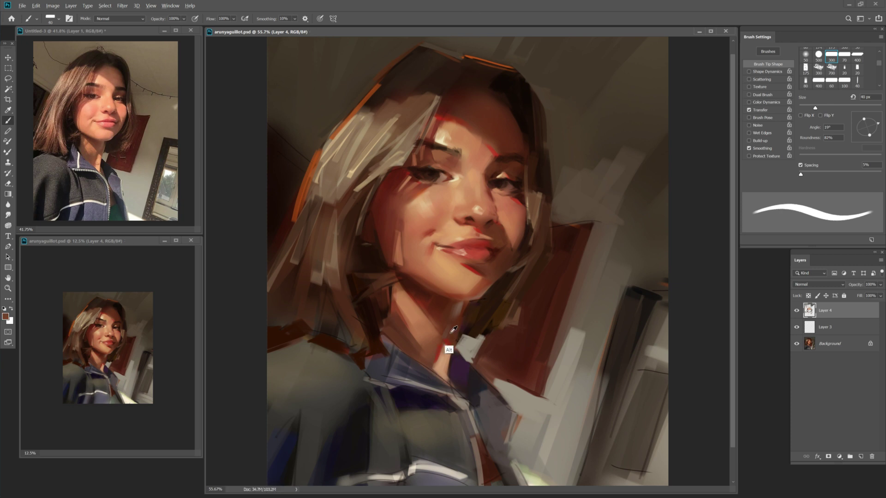
{"action": "key", "text": "bracketleft"}
{"action": "left_click", "coordinate": [467, 347], "text": "alt"}
{"action": "key", "text": "bracketleft"}
{"action": "left_click", "coordinate": [477, 368], "text": "alt"}
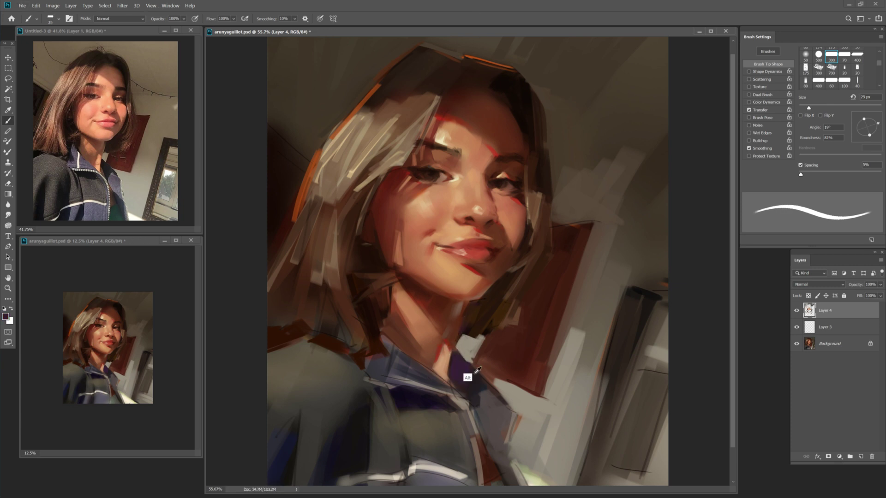
{"action": "left_click", "coordinate": [508, 259], "text": "alt"}
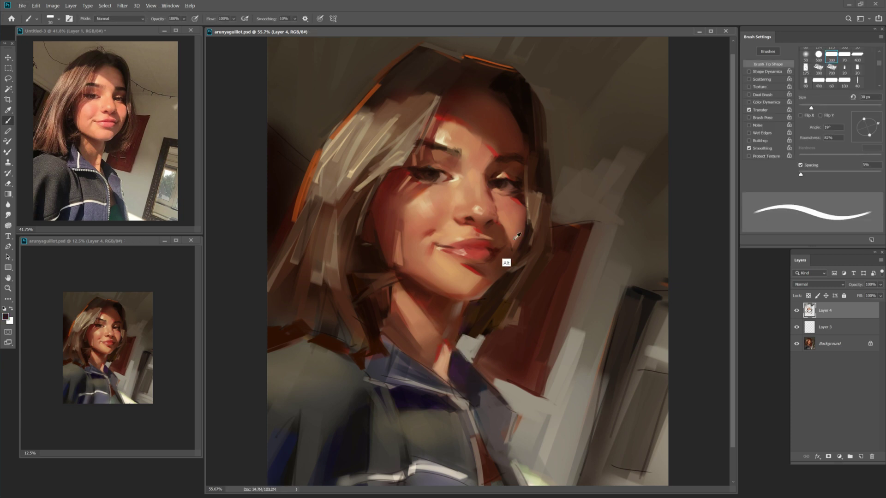
{"action": "key", "text": "1"}
{"action": "key", "text": "bracketright"}
Try another brush tip, revert it, and sample darker red and light peach tones.
{"action": "left_click", "coordinate": [831, 81]}
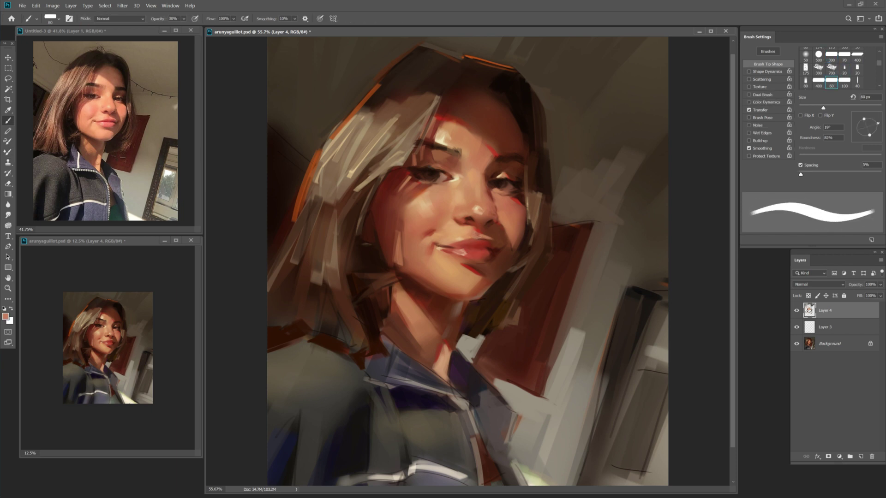
{"action": "left_click", "coordinate": [831, 56]}
{"action": "left_click", "coordinate": [485, 241], "text": "alt"}
{"action": "key", "text": "bracketleft"}
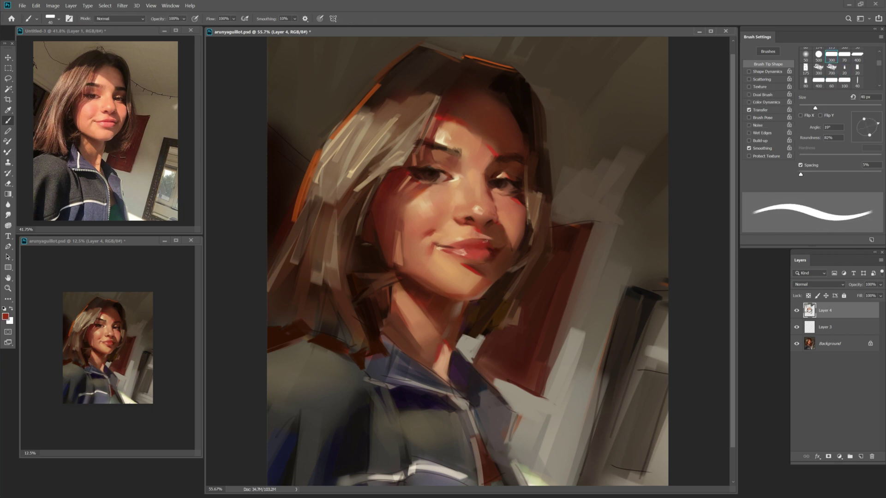
{"action": "left_click", "coordinate": [471, 252], "text": "alt"}
{"action": "key", "text": "bracketleft"}
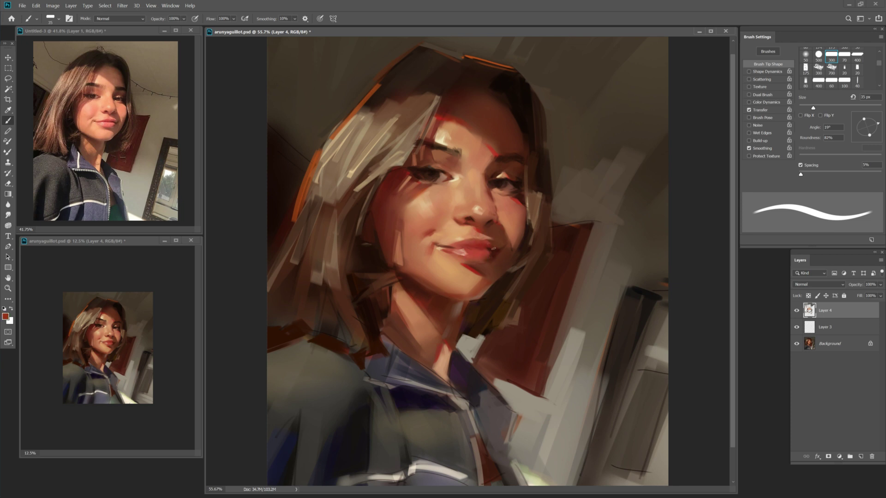
{"action": "key", "text": "shift+b"}
{"action": "key", "text": "shift+b"}
{"action": "key", "text": "bracketleft"}
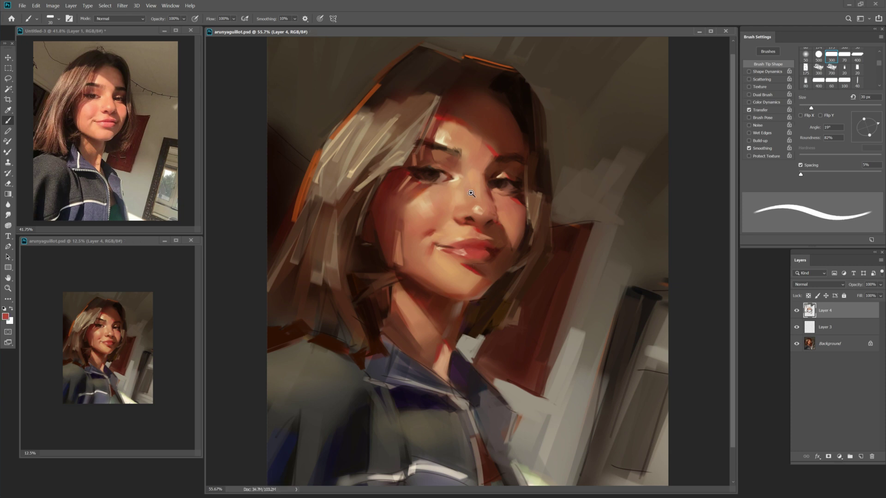
Flip the painting and the reference photo horizontally to check proportions.
{"action": "key", "text": "z"}
{"action": "key", "text": "ctrl+shift+h"}
{"action": "left_click", "coordinate": [115, 193]}
{"action": "key", "text": "ctrl+shift+h"}
{"action": "key", "text": "ctrl+Tab"}
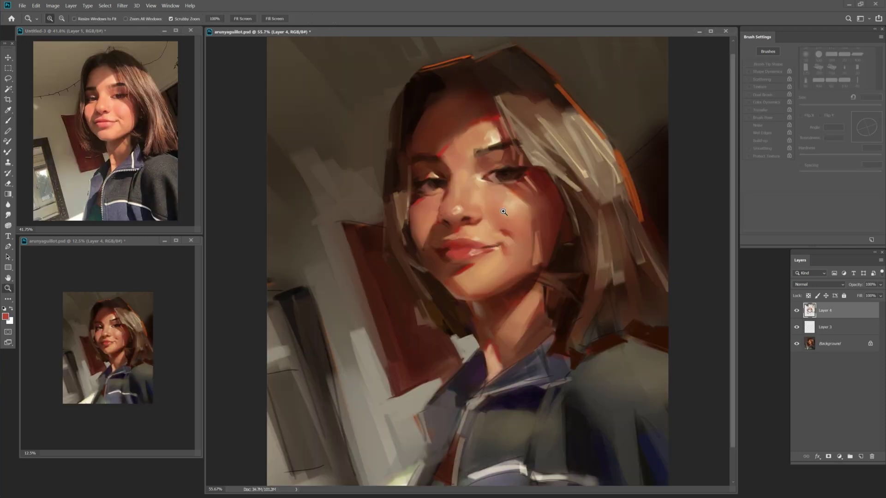
{"action": "key", "text": "b"}
{"action": "scroll", "coordinate": [468, 261], "scroll_direction": "down", "scroll_amount": 2}
{"action": "left_click", "coordinate": [494, 338], "text": "alt"}
Reduce the brush to 40 px and sample dark tones from the jacket and collar.
{"action": "key", "text": "bracketleft"}
{"action": "key", "text": "bracketleft"}
{"action": "key", "text": "bracketleft"}
{"action": "key", "text": "bracketleft"}
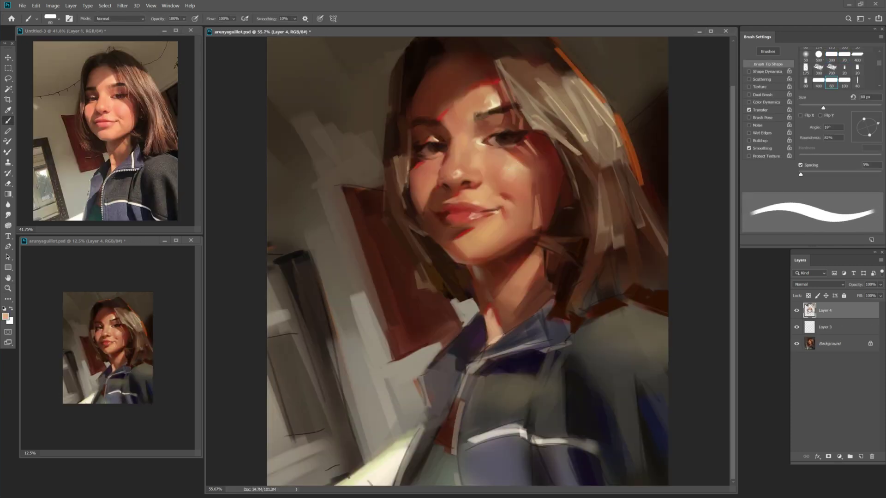
{"action": "key", "text": "bracketright"}
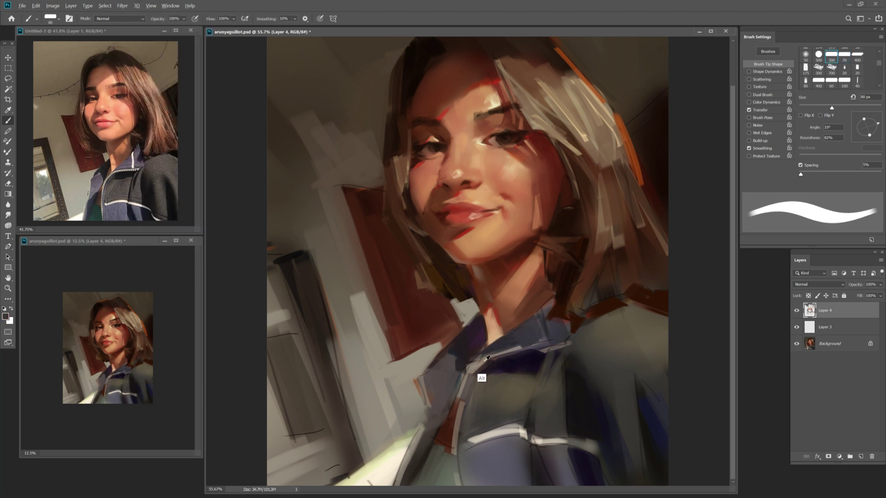
{"action": "key", "text": "bracketleft"}
{"action": "key", "text": "bracketleft"}
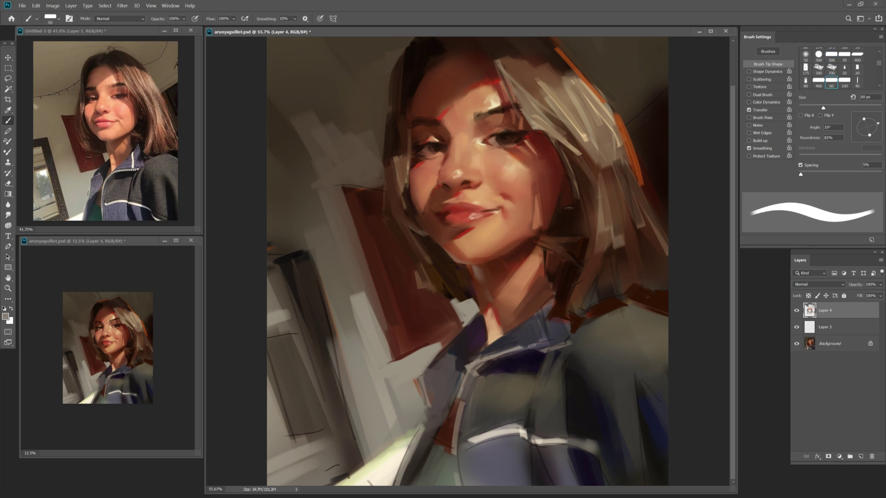
{"action": "key", "text": "bracketleft"}
{"action": "left_click", "coordinate": [526, 364], "text": "alt"}
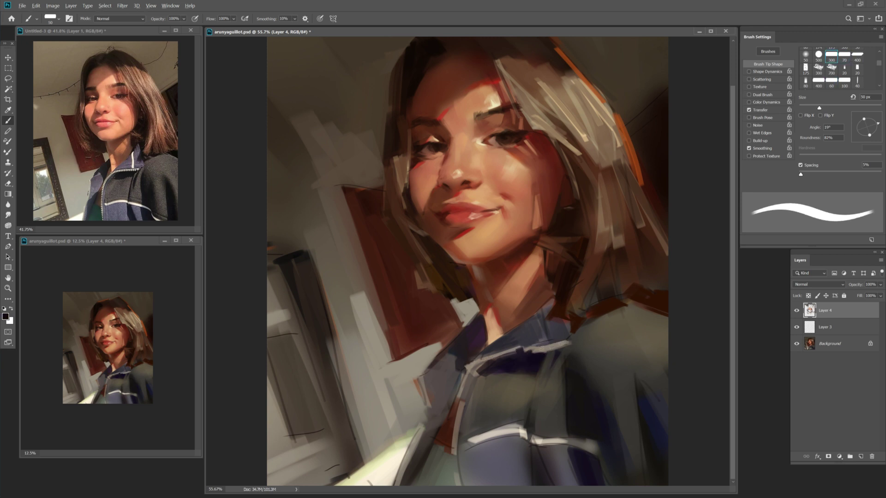
{"action": "left_click", "coordinate": [546, 354], "text": "alt"}
{"action": "key", "text": "bracketleft"}
{"action": "key", "text": "bracketleft"}
Paint light strokes up the jacket collar and save the painting.
{"action": "left_click", "coordinate": [463, 404], "text": "alt"}
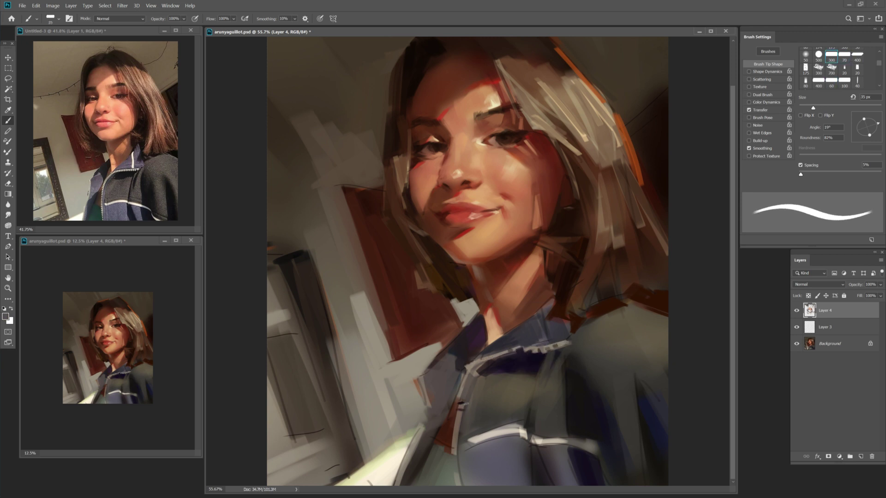
{"action": "key", "text": "bracketright"}
{"action": "left_click", "coordinate": [510, 446], "text": "alt"}
{"action": "left_click_drag", "start_coordinate": [542, 318], "coordinate": [545, 342]}
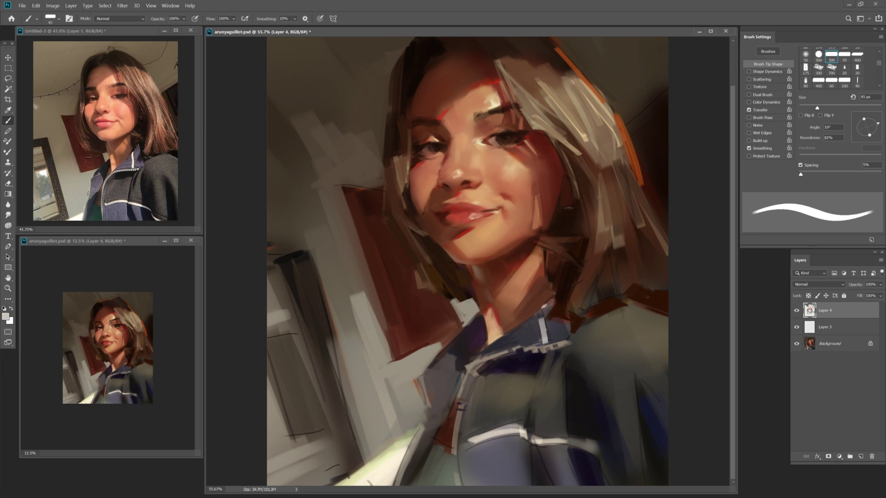
{"action": "left_click_drag", "start_coordinate": [549, 302], "coordinate": [543, 318]}
{"action": "left_click", "coordinate": [578, 409], "text": "alt"}
{"action": "key", "text": "z"}
{"action": "key", "text": "ctrl+s"}
{"action": "key", "text": "b"}
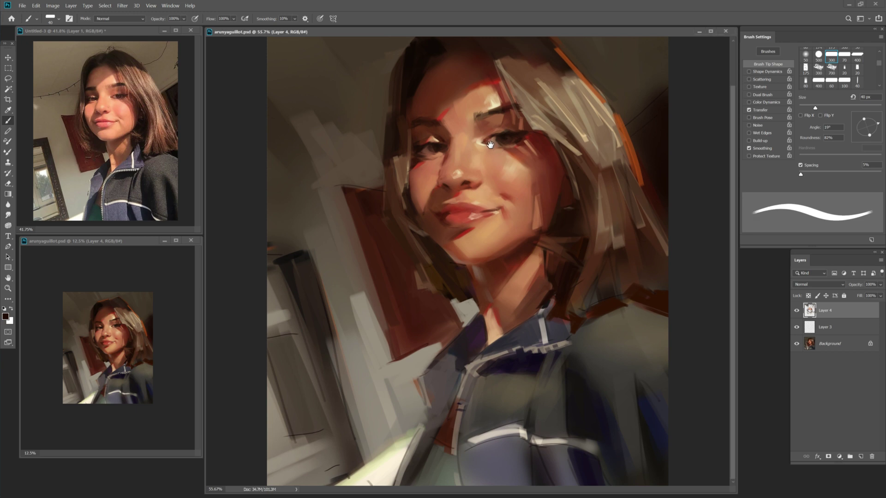
Sample red from the corner of the mouth with a 25 px brush.
{"action": "key", "text": "bracketleft"}
{"action": "key", "text": "alt"}
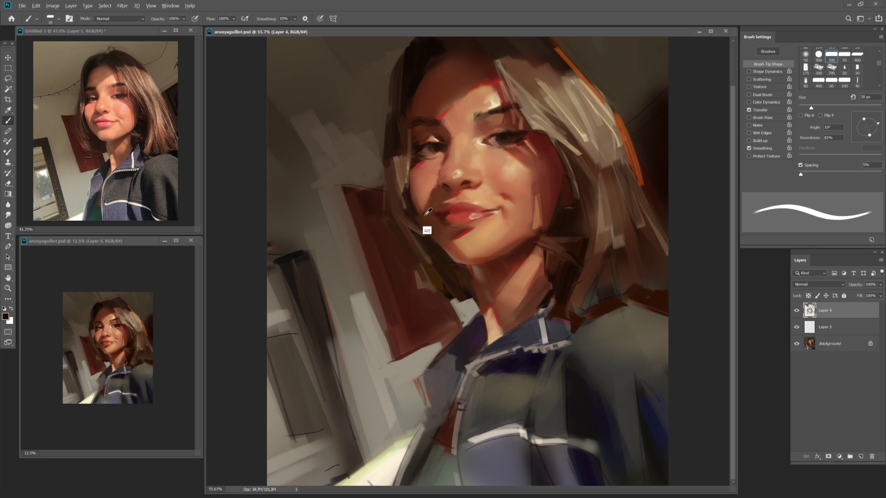
{"action": "left_click", "coordinate": [470, 226], "text": "alt"}
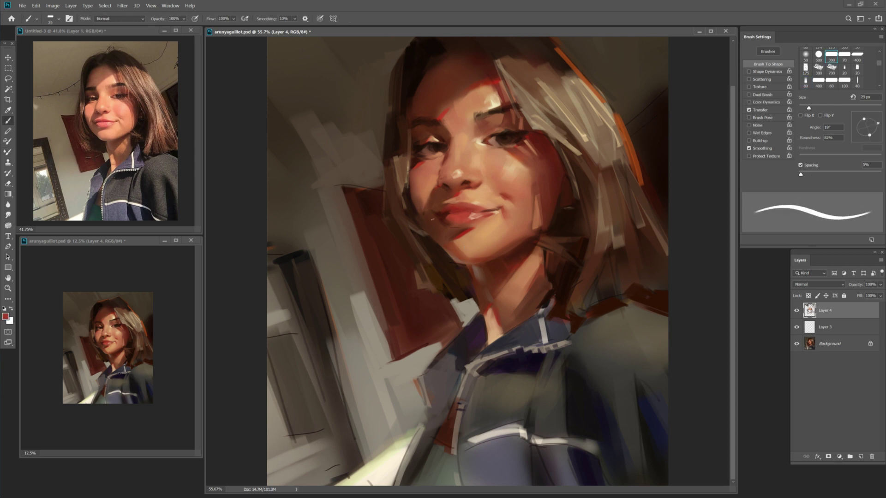
{"action": "key", "text": "bracketleft"}
{"action": "key", "text": "F6"}
{"action": "key", "text": "Escape"}
Settle the brush size at 35 px.
{"action": "key", "text": "bracketright"}
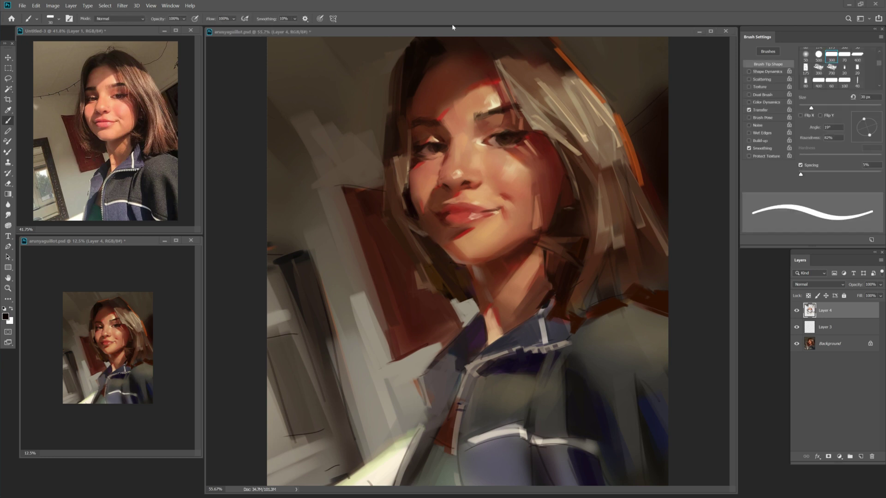
{"action": "key", "text": "bracketleft"}
{"action": "key", "text": "bracketright"}
{"action": "key", "text": "bracketright"}
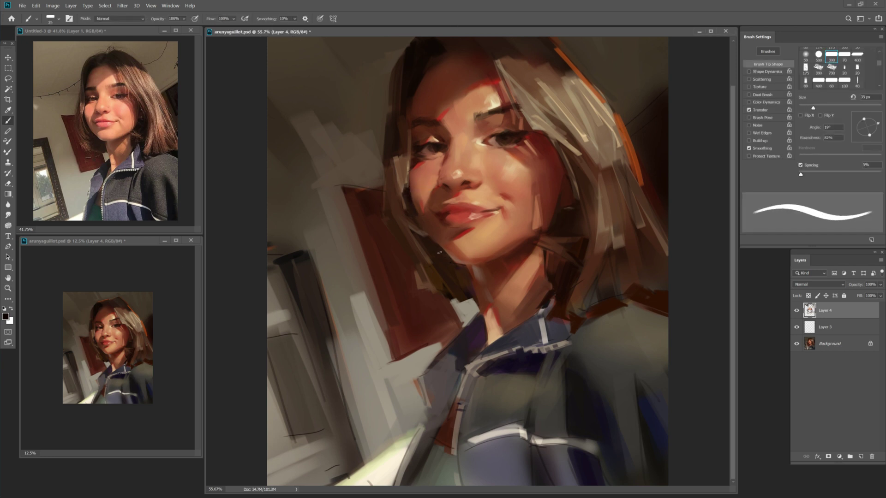
{"action": "key", "text": "bracketleft"}
{"action": "key", "text": "bracketright"}
{"action": "key", "text": "bracketright"}
{"action": "key", "text": "bracketright"}
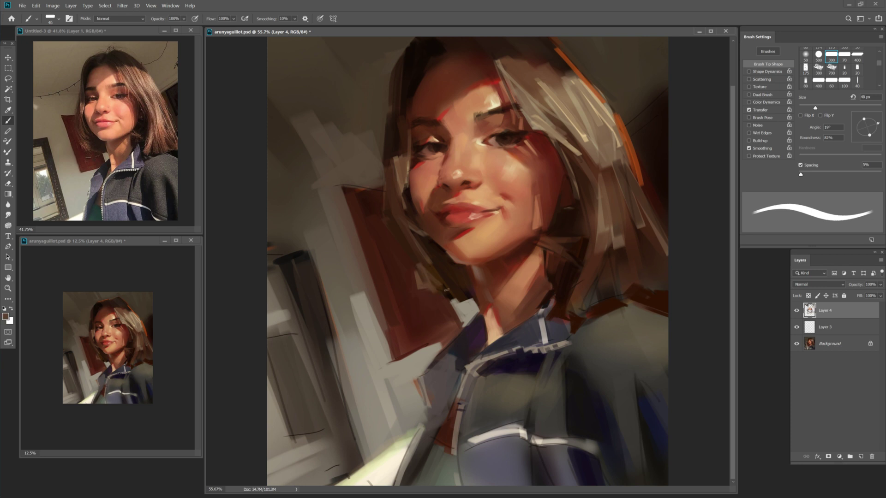
{"action": "key", "text": "z"}
{"action": "key", "text": "b"}
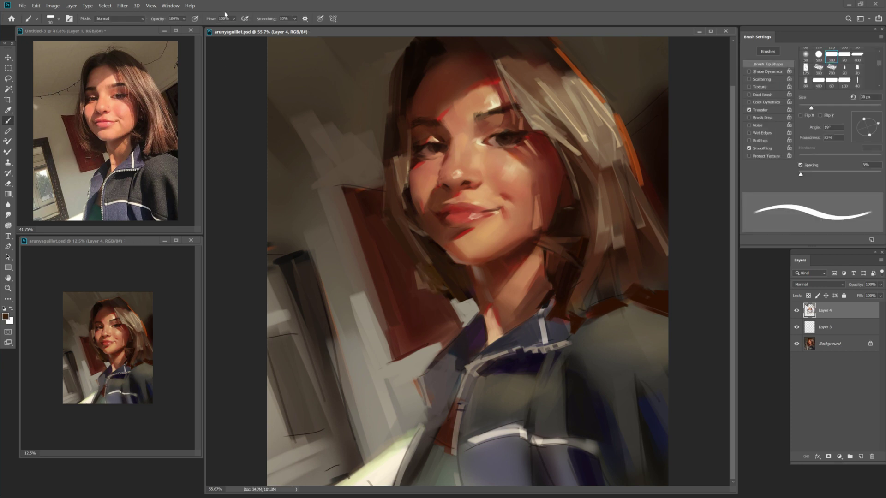
Set width and height to 200% in Image Size, then zoom out to 33.3%.
{"action": "left_click", "coordinate": [53, 5]}
{"action": "left_click", "coordinate": [69, 59]}
{"action": "key", "text": "Escape"}
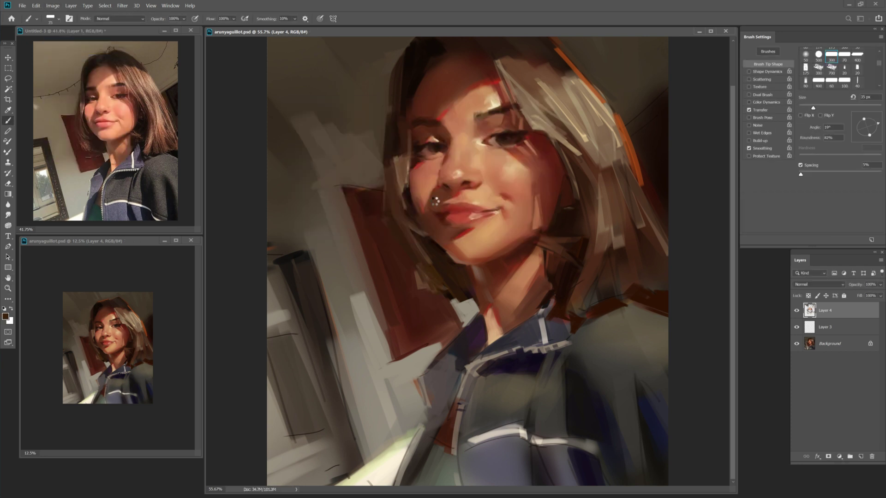
{"action": "key", "text": "z"}
{"action": "key", "text": "ctrl+minus"}
{"action": "key", "text": "ctrl+minus"}
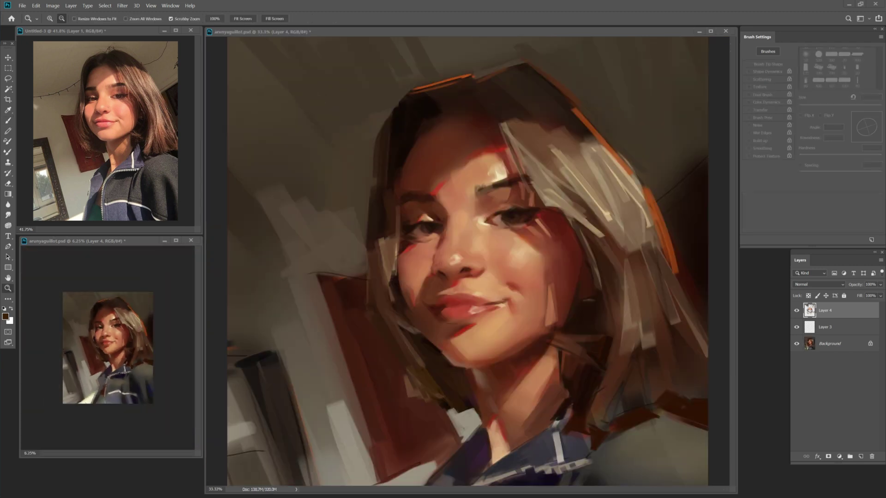
Zoom in on the reference selfie, sample the reddish face skin tone, and set 20% brush opacity.
{"action": "key", "text": "b"}
{"action": "key", "text": "z"}
{"action": "left_click", "coordinate": [111, 90]}
{"action": "left_click", "coordinate": [110, 90]}
{"action": "key", "text": "b"}
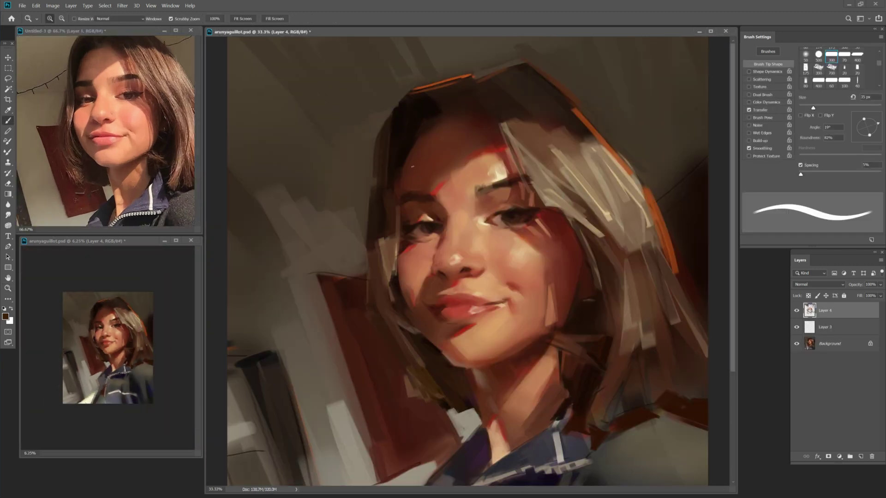
{"action": "left_click", "coordinate": [443, 241], "text": "alt"}
{"action": "key", "text": "bracketright"}
{"action": "key", "text": "bracketright"}
{"action": "key", "text": "2"}
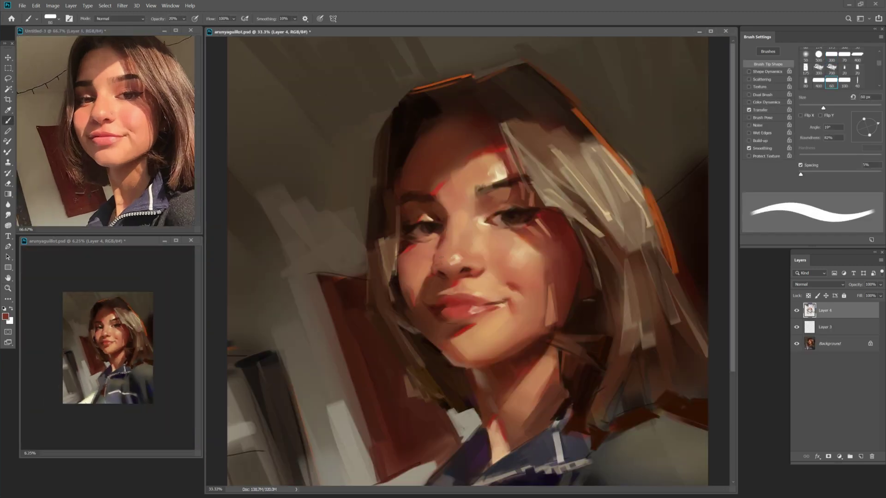
{"action": "key", "text": "bracketright"}
{"action": "key", "text": "bracketleft"}
{"action": "key", "text": "bracketleft"}
{"action": "key", "text": "bracketleft"}
{"action": "key", "text": "bracketleft"}
{"action": "key", "text": "bracketleft"}
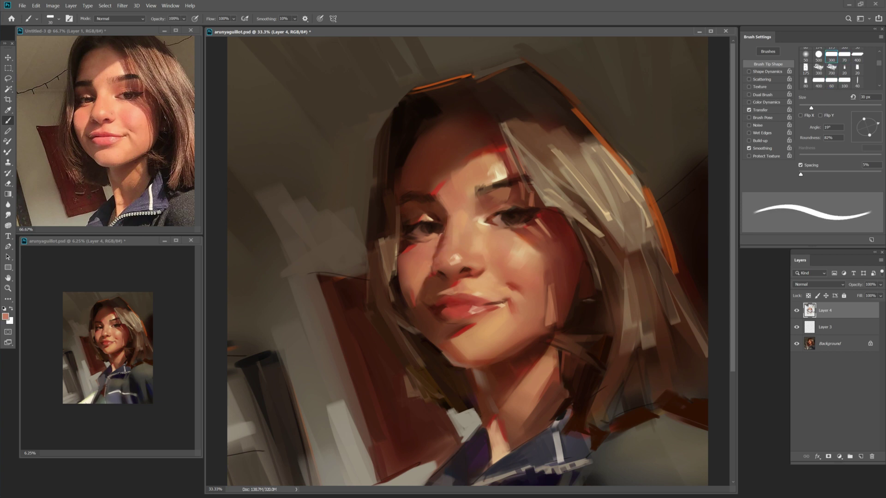
{"action": "key", "text": "bracketright"}
{"action": "key", "text": "bracketright"}
{"action": "key", "text": "bracketright"}
{"action": "key", "text": "bracketright"}
{"action": "key", "text": "bracketright"}
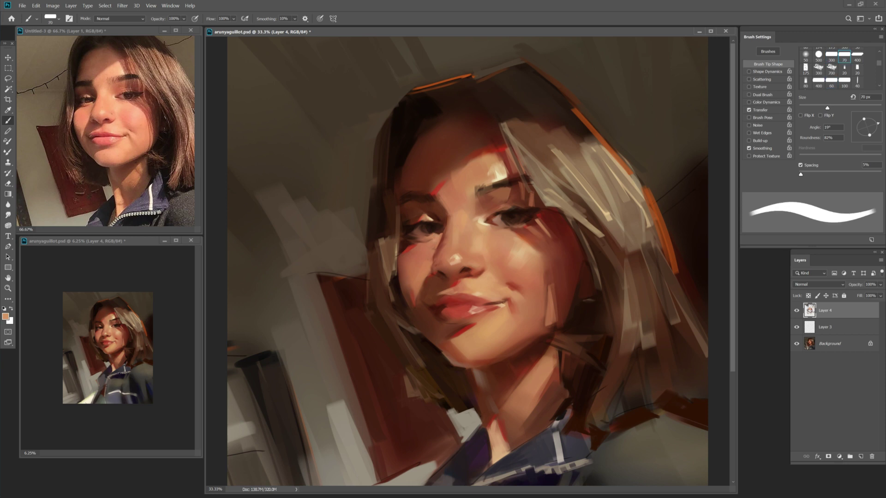
Toggle wet blending, then flip the portrait and the reference selfie horizontally.
{"action": "key", "text": "b"}
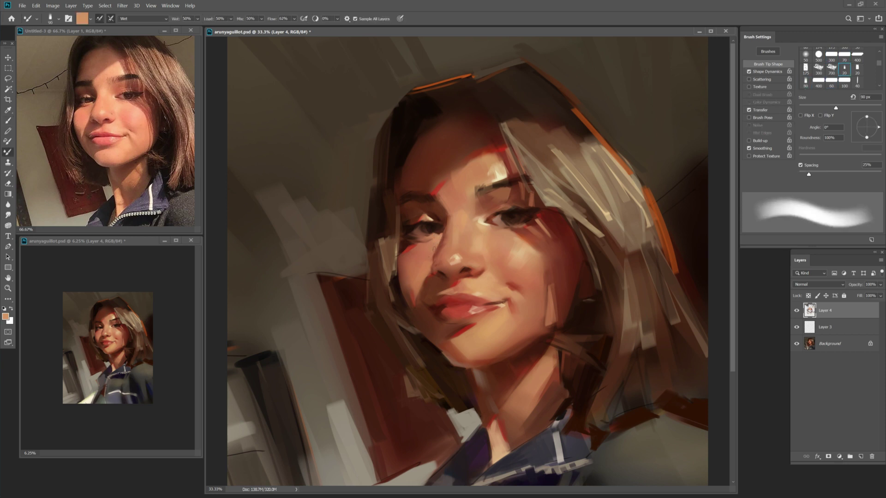
{"action": "key", "text": "shift+b"}
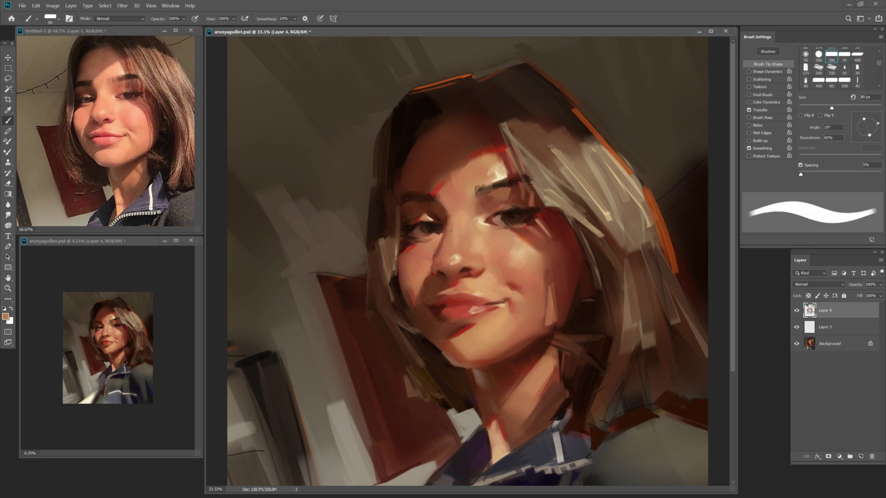
{"action": "key", "text": "h"}
{"action": "key", "text": "shift+b"}
{"action": "key", "text": "bracketleft"}
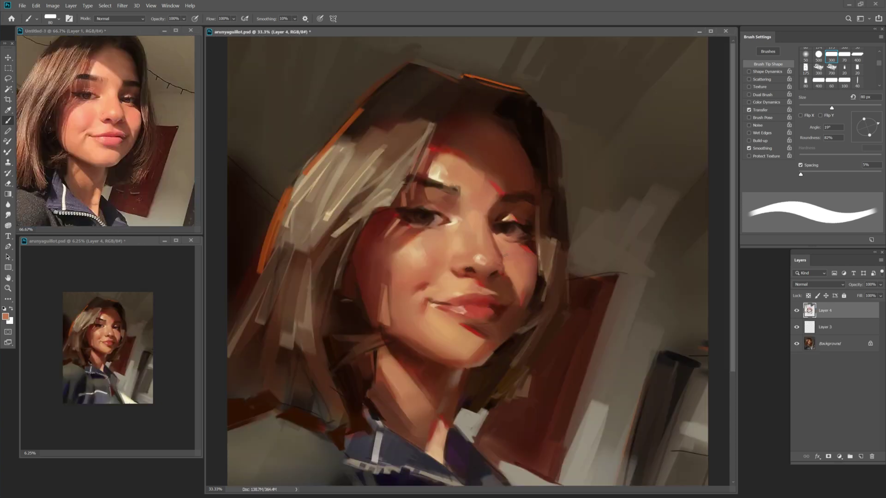
Alternate between the regular Brush and the Mixer Brush, sizing the brush between 40 and 70 px.
{"action": "key", "text": "shift+b"}
{"action": "key", "text": "bracketleft"}
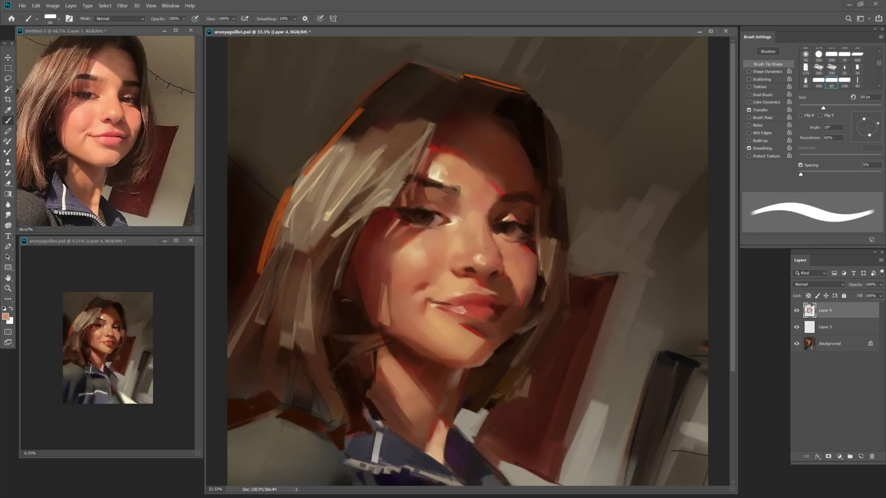
{"action": "key", "text": "shift+b"}
{"action": "key", "text": "shift+b"}
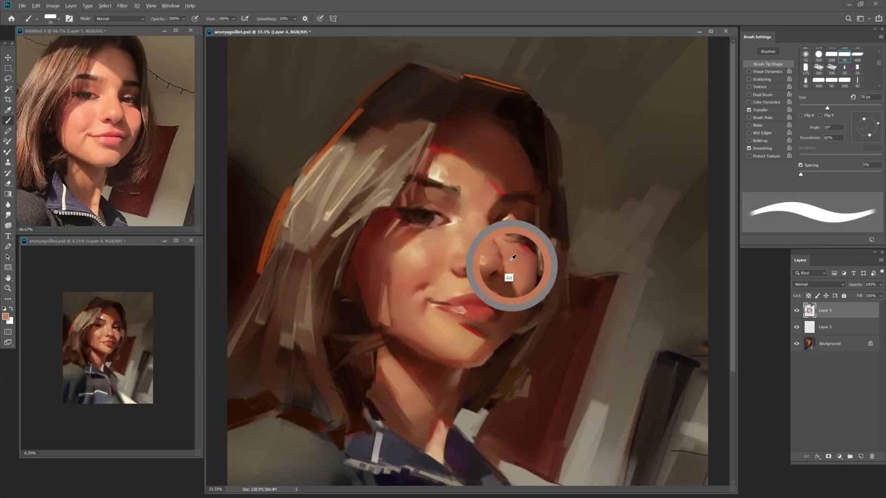
{"action": "key", "text": "bracketleft"}
{"action": "key", "text": "bracketleft"}
{"action": "key", "text": "shift+b"}
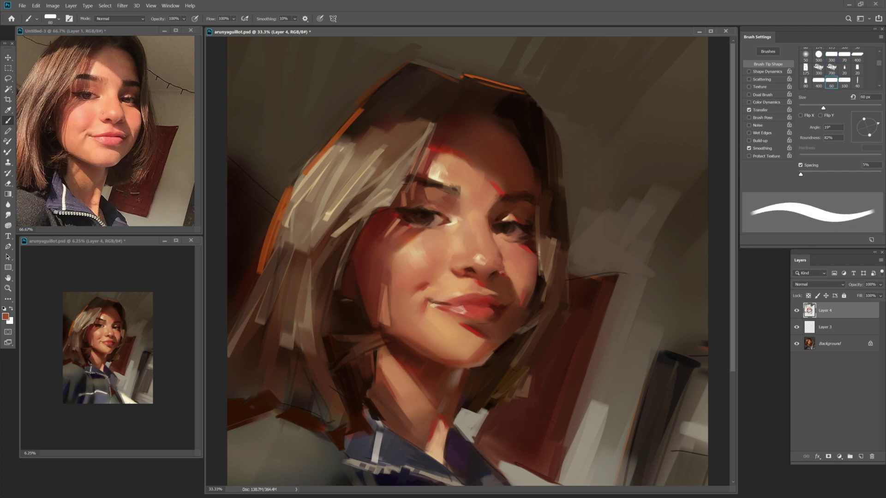
{"action": "key", "text": "bracketleft"}
{"action": "key", "text": "bracketleft"}
{"action": "key", "text": "bracketleft"}
{"action": "key", "text": "shift+b"}
{"action": "key", "text": "bracketleft"}
Sample a dark red-brown, then light peach skin from the face, with a 100 px brush.
{"action": "left_click", "coordinate": [559, 251], "text": "alt"}
{"action": "key", "text": "shift+b"}
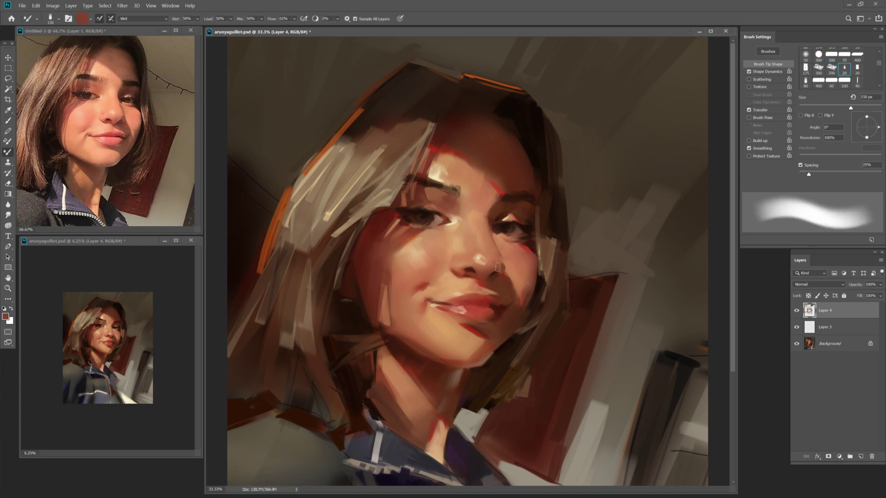
{"action": "key", "text": "shift+b"}
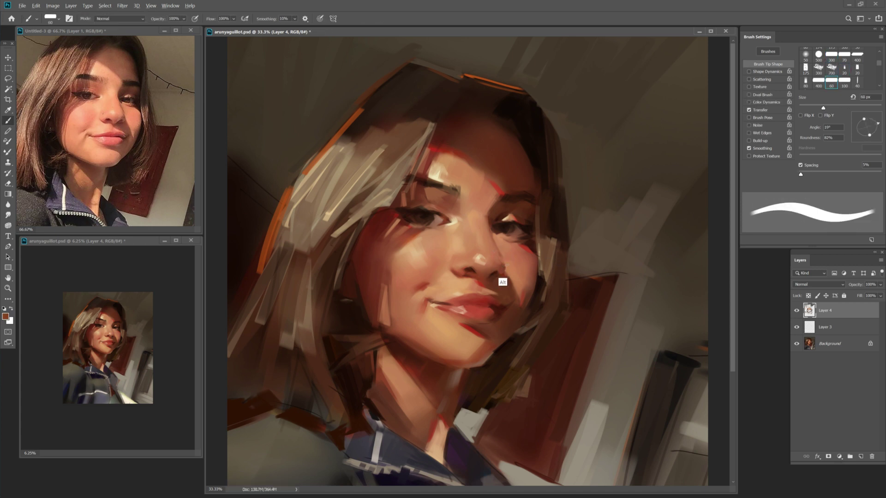
{"action": "left_click", "coordinate": [503, 282], "text": "alt"}
{"action": "key", "text": "bracketright"}
{"action": "key", "text": "bracketright"}
{"action": "key", "text": "bracketright"}
{"action": "key", "text": "bracketright"}
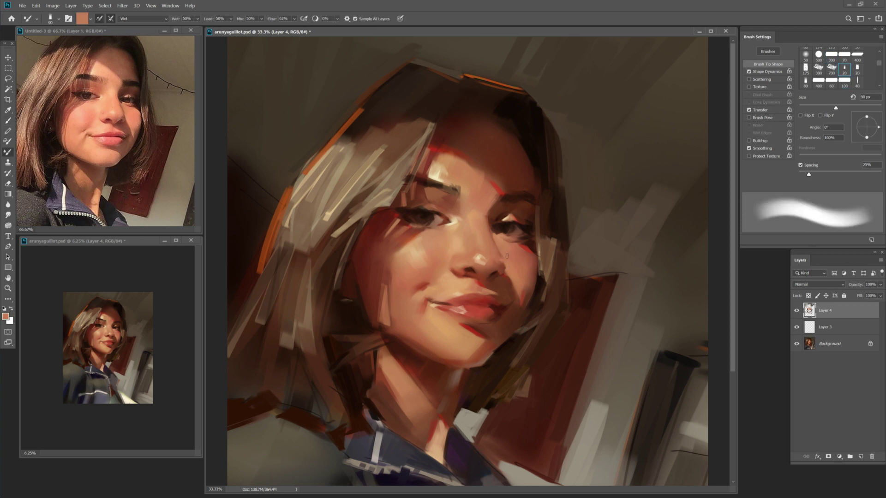
{"action": "key", "text": "ctrl+space"}
{"action": "key", "text": "b"}
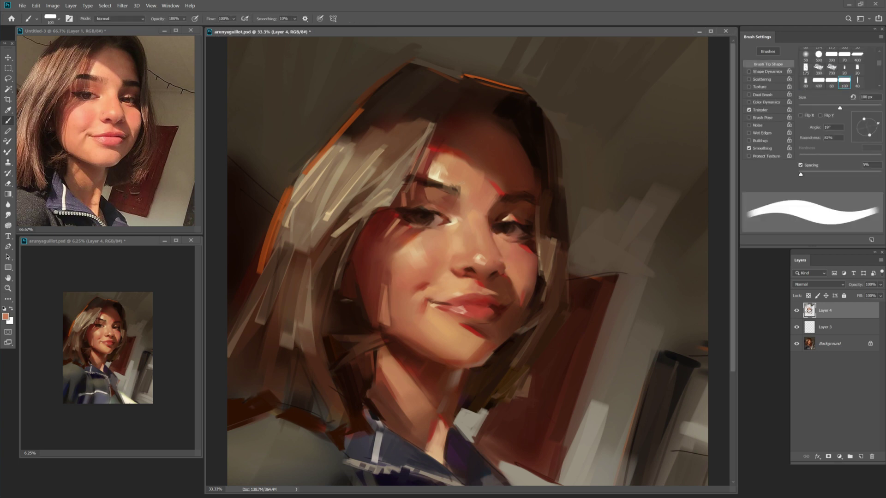
Sample an orange-brown skin tone, varying opacity from 20% to full and size 35-90 px.
{"action": "key", "text": "bracketleft"}
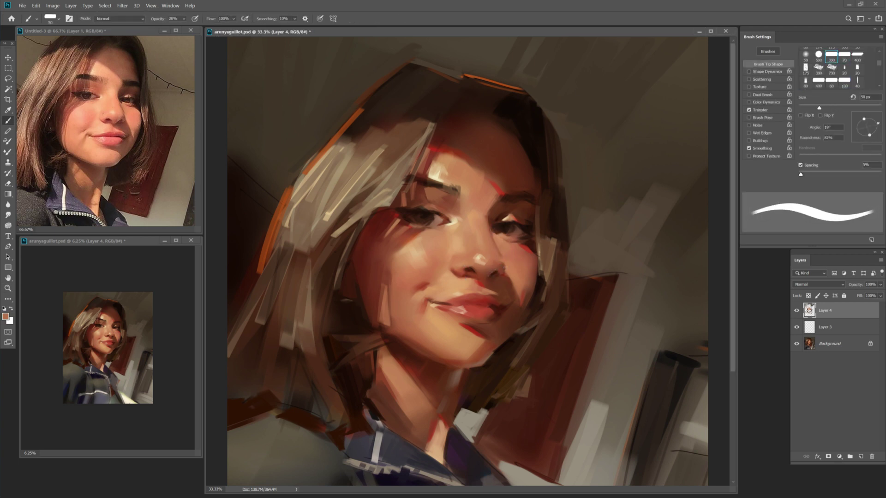
{"action": "key", "text": "2"}
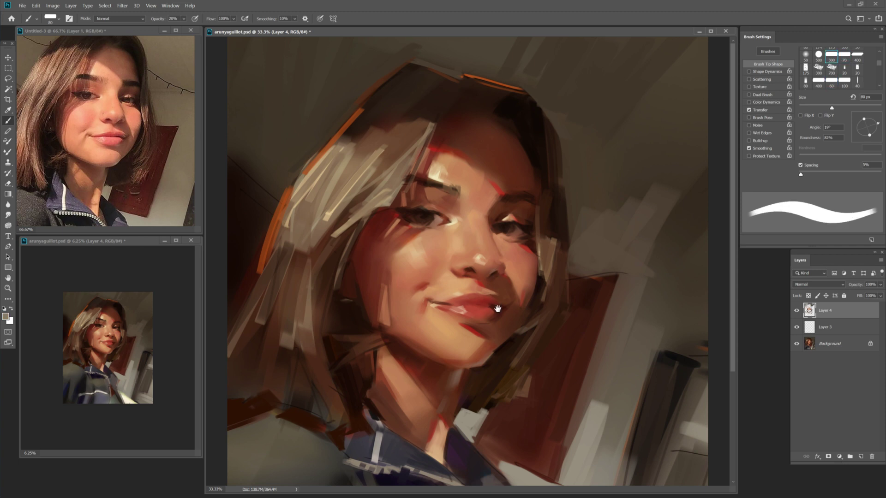
{"action": "key", "text": "0"}
{"action": "left_click", "coordinate": [530, 281], "text": "alt"}
{"action": "key", "text": "bracketleft"}
{"action": "key", "text": "bracketleft"}
{"action": "key", "text": "bracketleft"}
{"action": "key", "text": "bracketleft"}
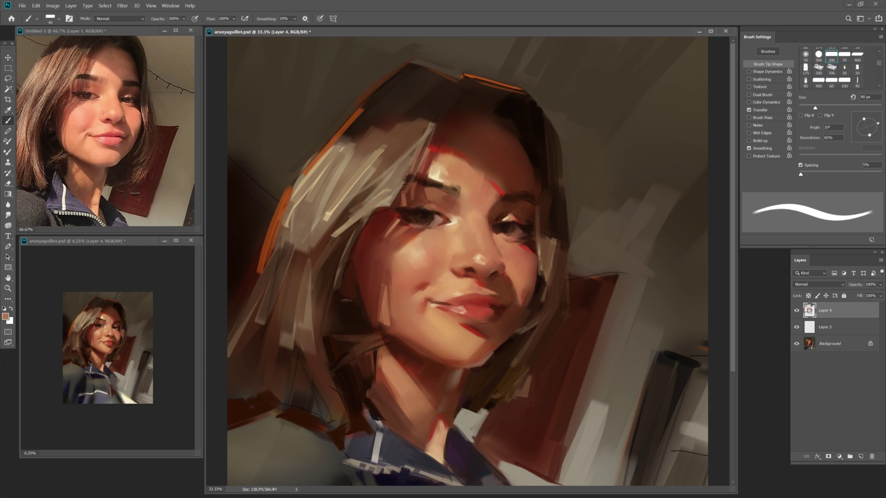
{"action": "key", "text": "bracketleft"}
{"action": "key", "text": "bracketright"}
{"action": "key", "text": "bracketright"}
{"action": "key", "text": "bracketright"}
{"action": "key", "text": "bracketright"}
{"action": "key", "text": "bracketright"}
{"action": "key", "text": "bracketright"}
{"action": "key", "text": "bracketright"}
Sample a darker brown and blend it in with a 90-100 px Mixer Brush at 10% opacity.
{"action": "left_click", "coordinate": [530, 301], "text": "alt"}
{"action": "left_click", "coordinate": [527, 301], "text": "alt"}
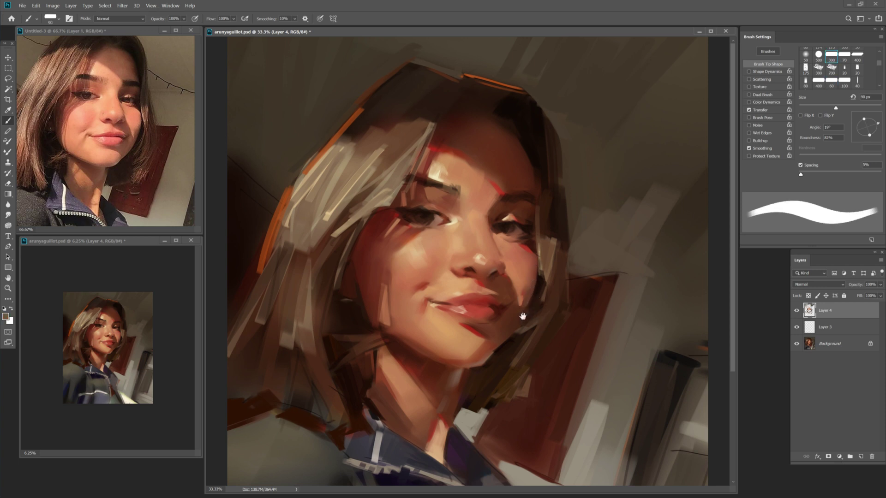
{"action": "key", "text": "bracketright"}
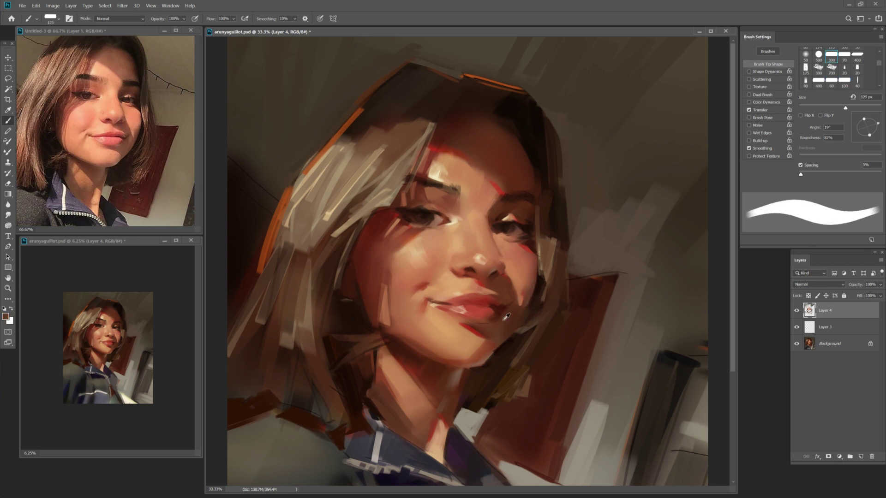
{"action": "key", "text": "1"}
{"action": "key", "text": "bracketleft"}
{"action": "key", "text": "bracketleft"}
{"action": "key", "text": "bracketleft"}
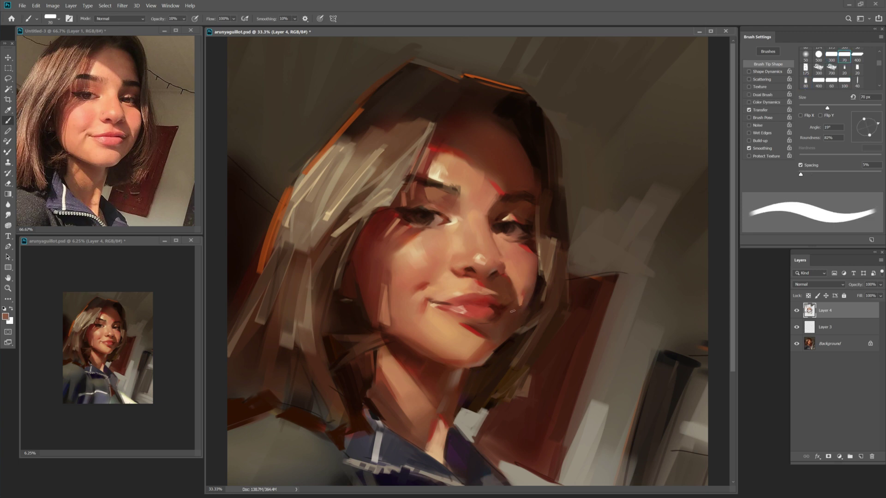
{"action": "key", "text": "shift+b"}
{"action": "key", "text": "shift+b"}
{"action": "key", "text": "shift+b"}
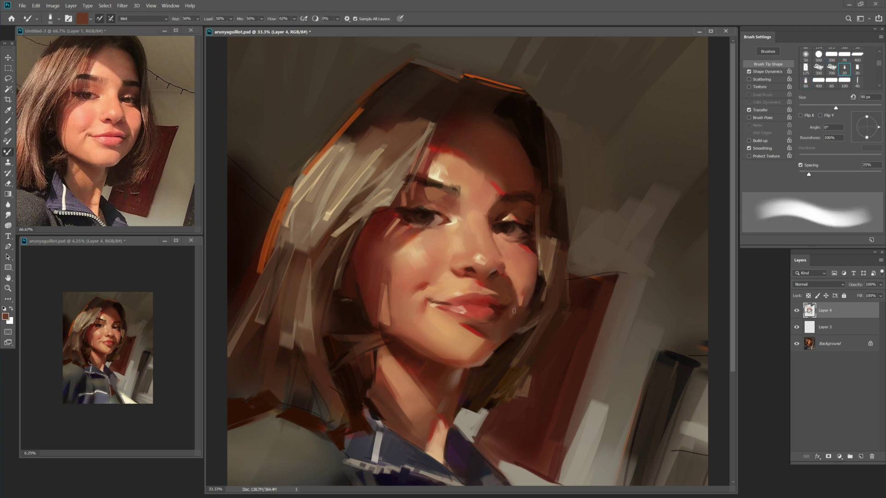
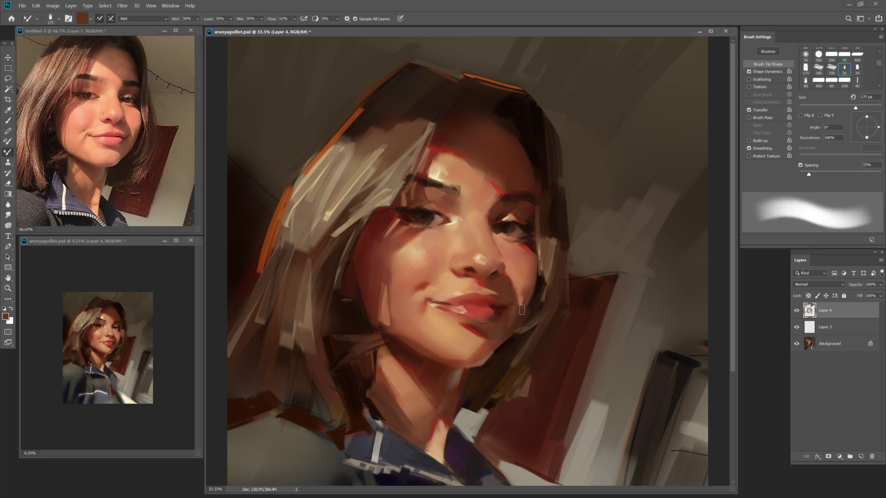
Sample a lighter tan from the face and paint a light stroke along the cheek edge.
{"action": "key", "text": "shift+b"}
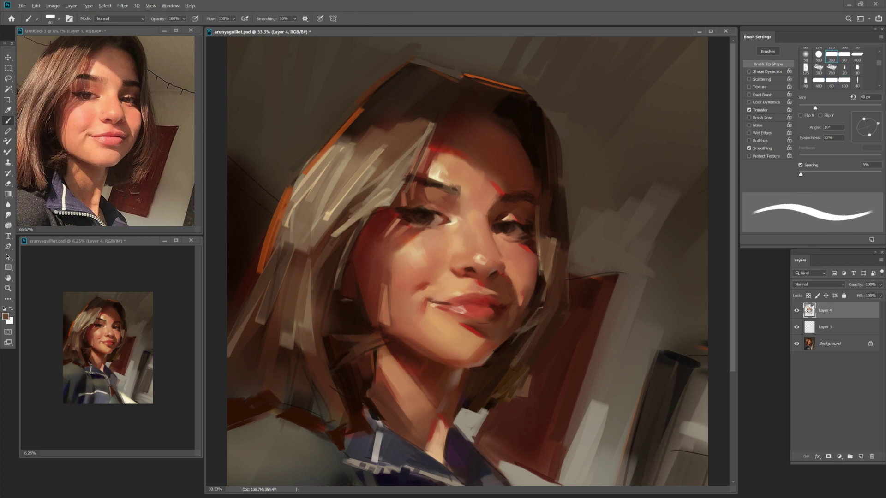
{"action": "key", "text": "bracketright"}
{"action": "key", "text": "bracketleft"}
{"action": "key", "text": "bracketleft"}
{"action": "key", "text": "bracketleft"}
{"action": "key", "text": "bracketleft"}
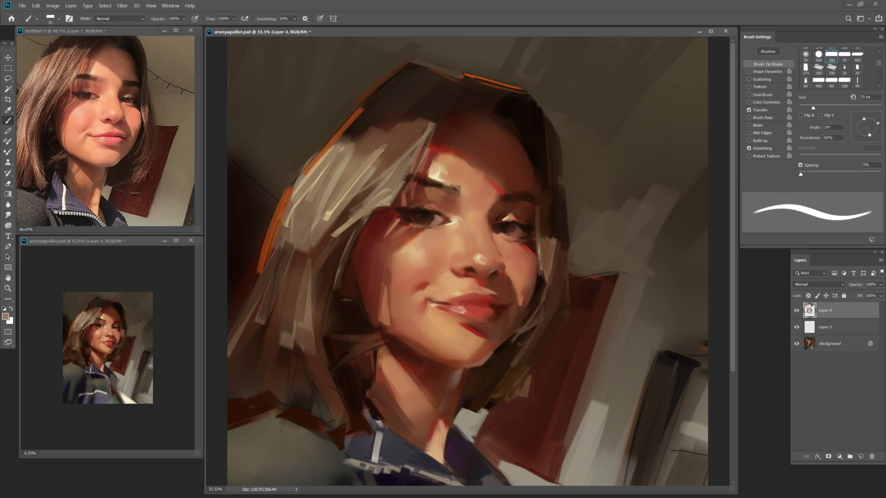
{"action": "left_click", "coordinate": [543, 250], "text": "alt"}
{"action": "key", "text": "bracketright"}
{"action": "left_click_drag", "start_coordinate": [547, 258], "coordinate": [543, 284]}
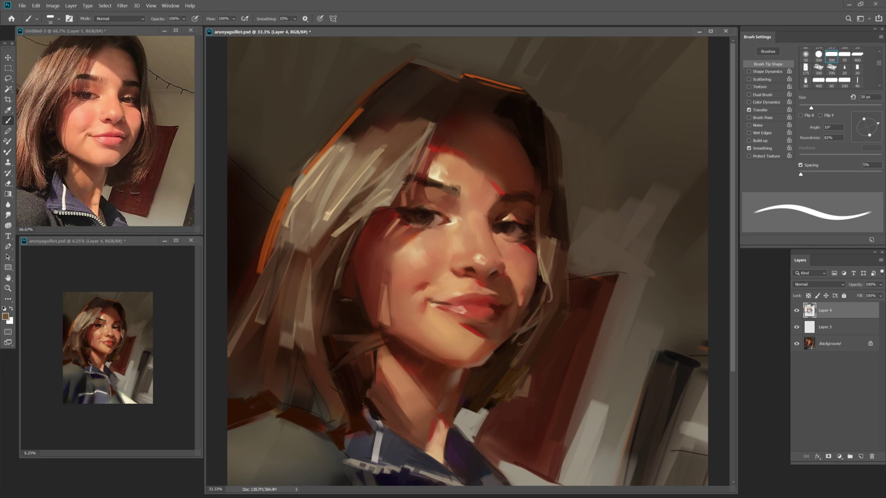
Pick a lighter skin tone near the lips, then blend with the Mixer Brush using reddish-brown paint.
{"action": "left_click", "coordinate": [474, 296], "text": "alt"}
{"action": "key", "text": "bracketright"}
{"action": "key", "text": "bracketright"}
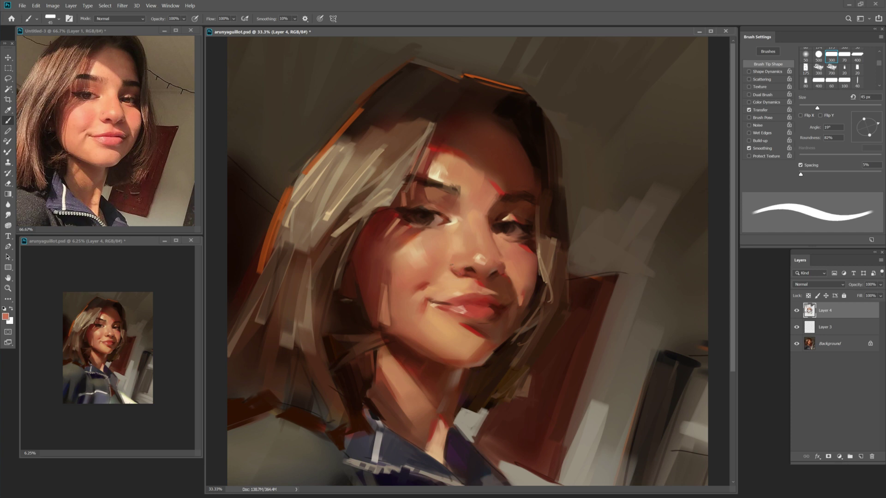
{"action": "key", "text": "shift+b"}
{"action": "key", "text": "shift+b"}
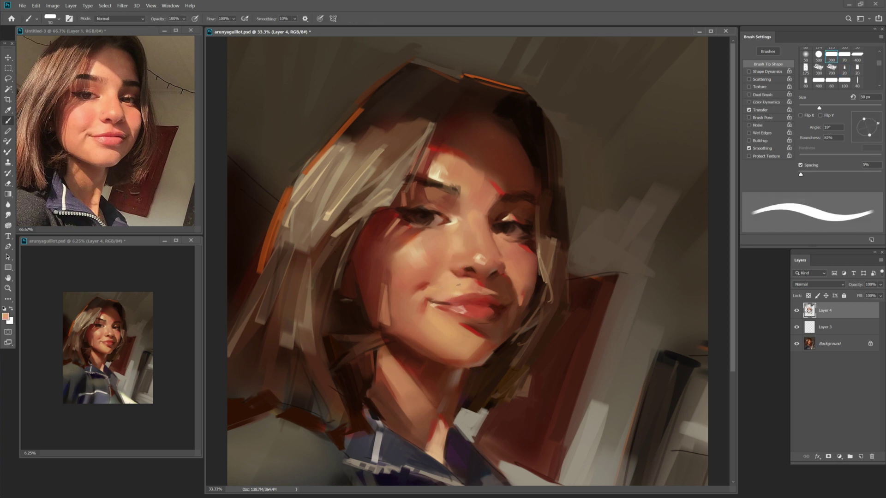
{"action": "key", "text": "shift+b"}
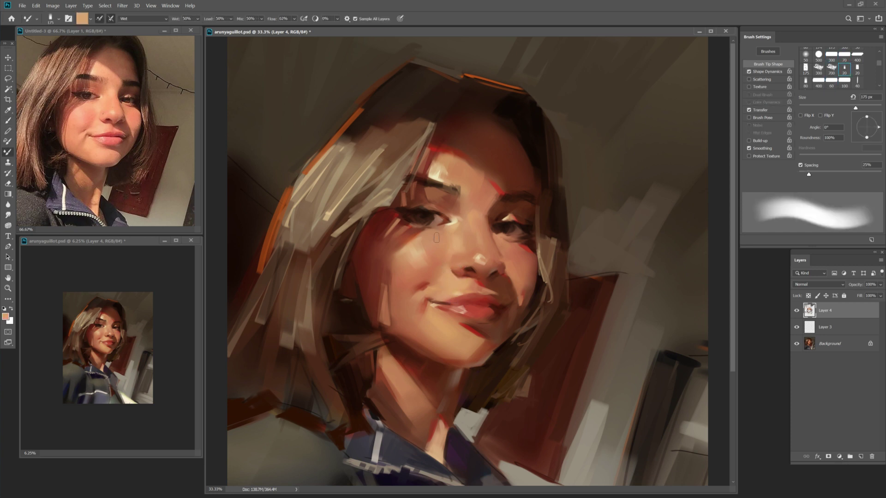
{"action": "key", "text": "shift+b"}
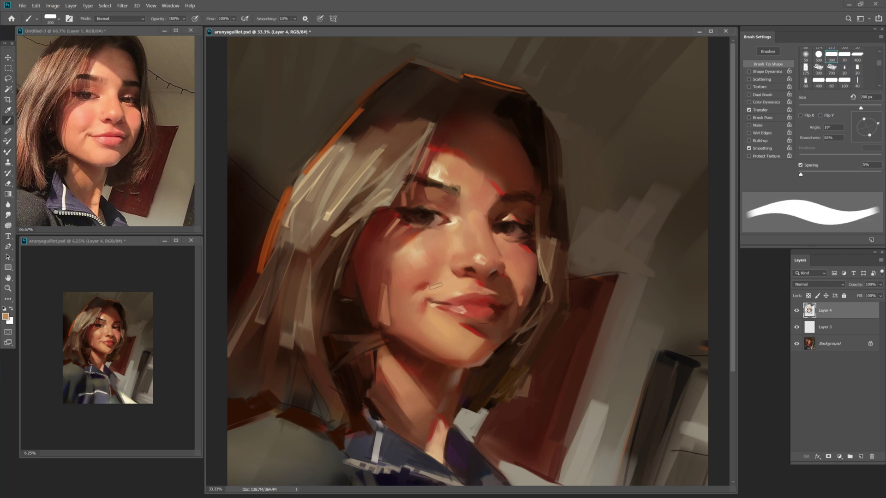
{"action": "key", "text": "bracketleft"}
{"action": "key", "text": "shift+b"}
{"action": "key", "text": "shift+b"}
{"action": "key", "text": "shift+b"}
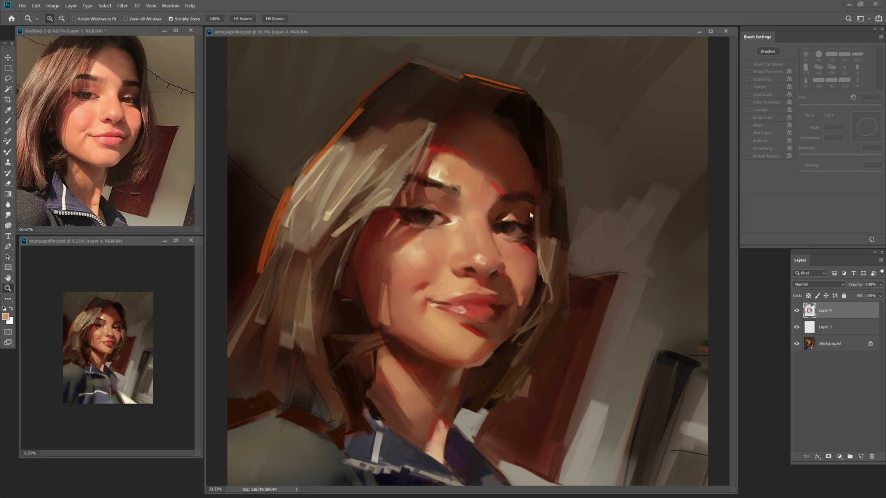
{"action": "left_click", "coordinate": [452, 238], "text": "alt"}
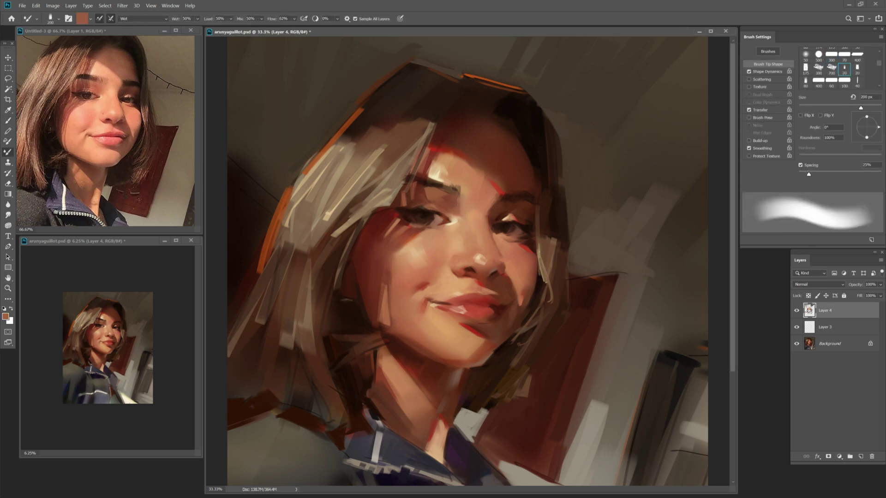
With the regular brush, sample a brighter red, lighter tan and brighter skin tone while resizing.
{"action": "key", "text": "b"}
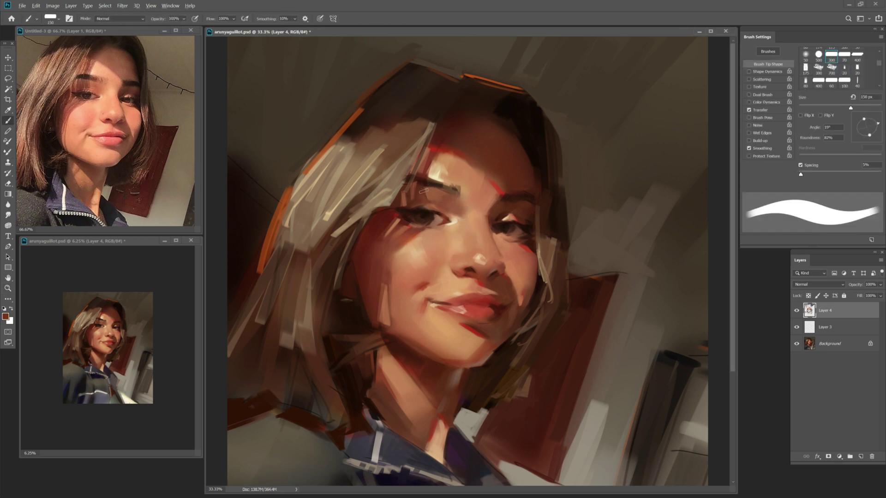
{"action": "left_click", "coordinate": [505, 186], "text": "alt"}
{"action": "key", "text": "bracketleft"}
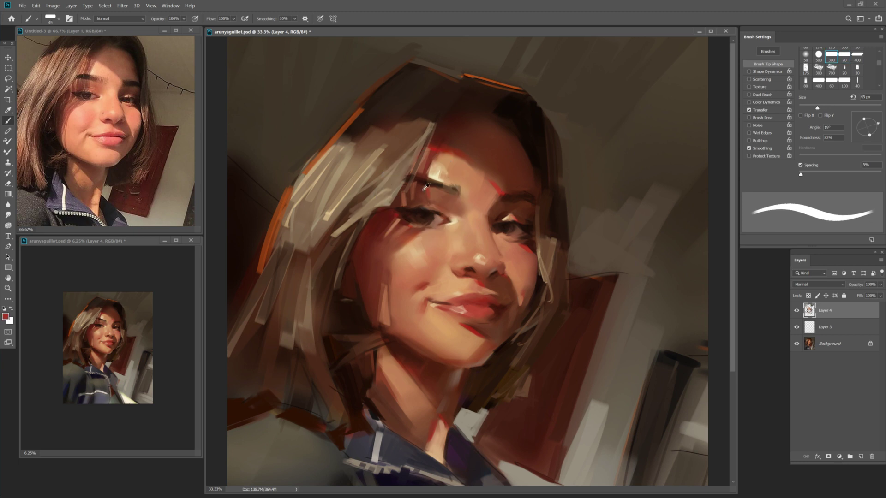
{"action": "key", "text": "bracketleft"}
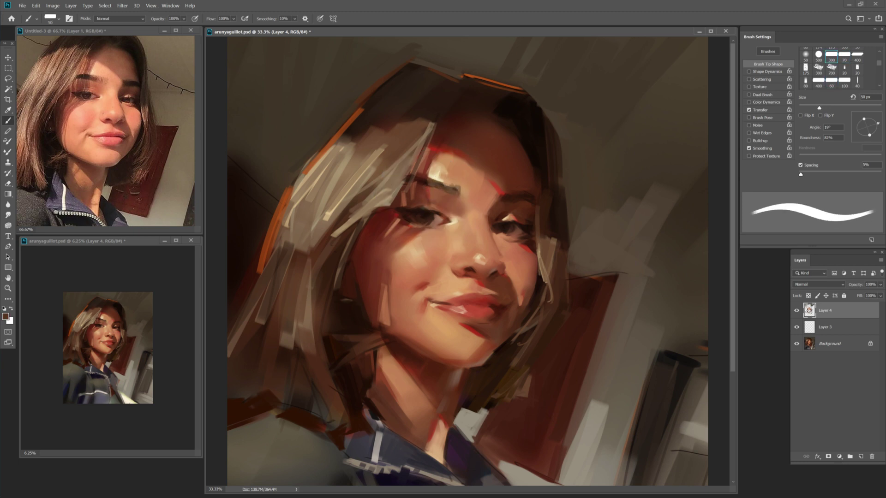
{"action": "key", "text": "bracketleft"}
{"action": "key", "text": "bracketleft"}
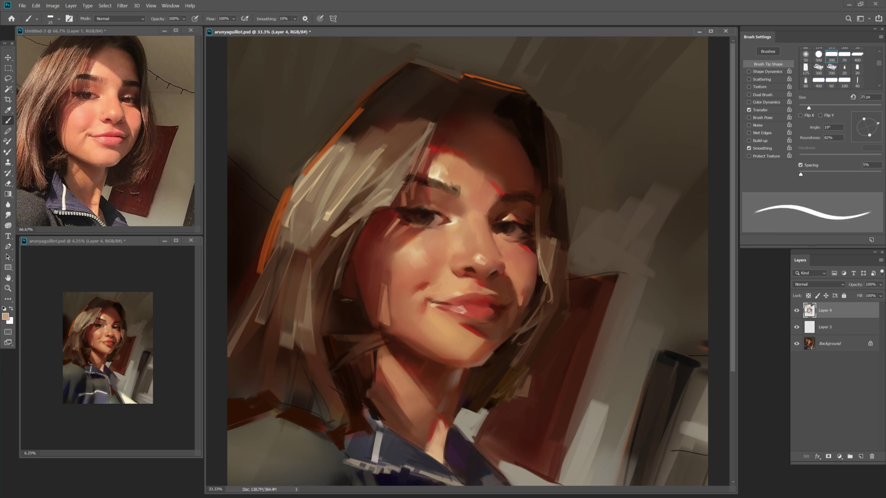
{"action": "key", "text": "bracketright"}
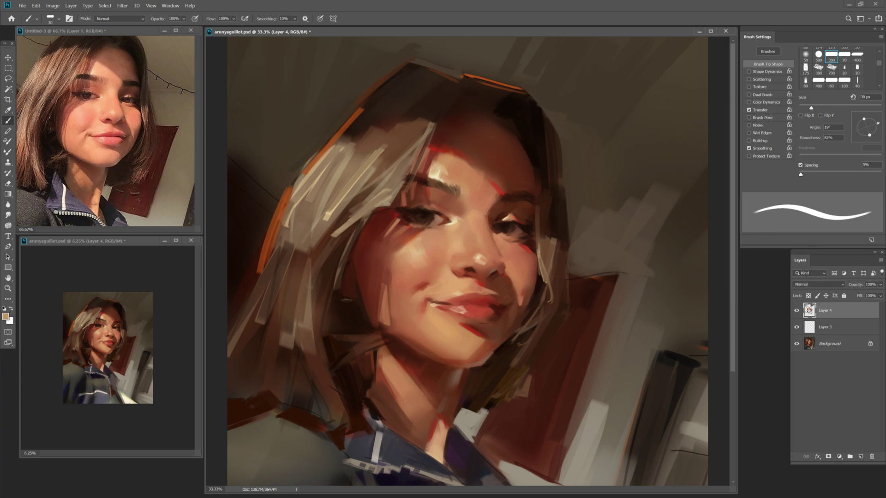
{"action": "key", "text": "bracketright"}
{"action": "left_click", "coordinate": [466, 204], "text": "alt"}
{"action": "key", "text": "bracketright"}
{"action": "key", "text": "bracketleft"}
{"action": "left_click", "coordinate": [454, 188], "text": "alt"}
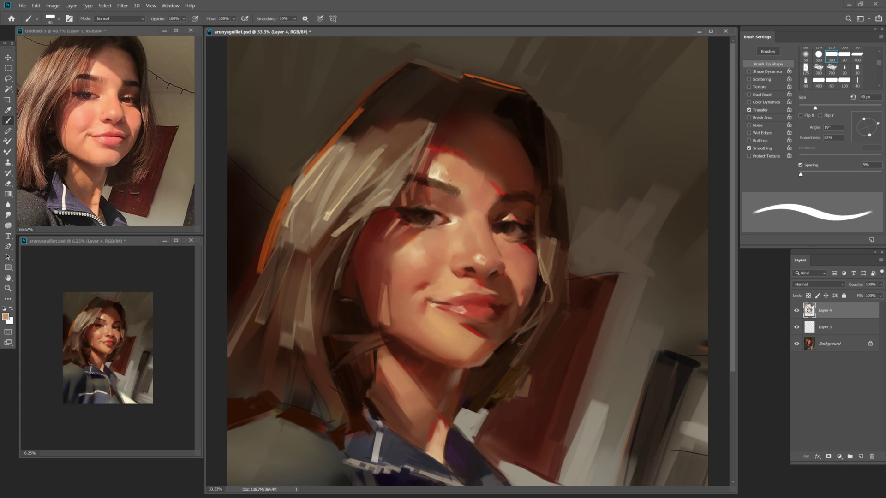
{"action": "left_click", "coordinate": [451, 190], "text": "alt"}
{"action": "key", "text": "bracketleft"}
{"action": "key", "text": "bracketright"}
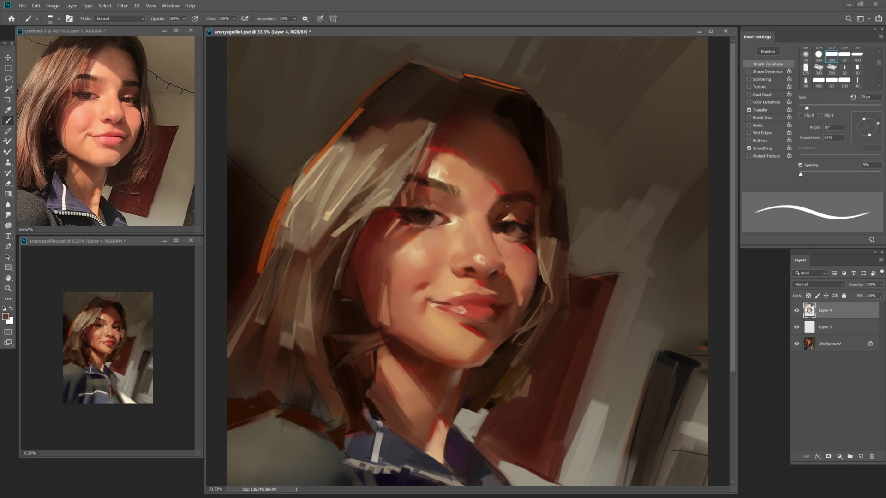
{"action": "left_click", "coordinate": [521, 192], "text": "alt"}
{"action": "key", "text": "bracketright"}
{"action": "key", "text": "bracketright"}
{"action": "left_click", "coordinate": [557, 195], "text": "alt"}
{"action": "key", "text": "bracketleft"}
{"action": "key", "text": "bracketleft"}
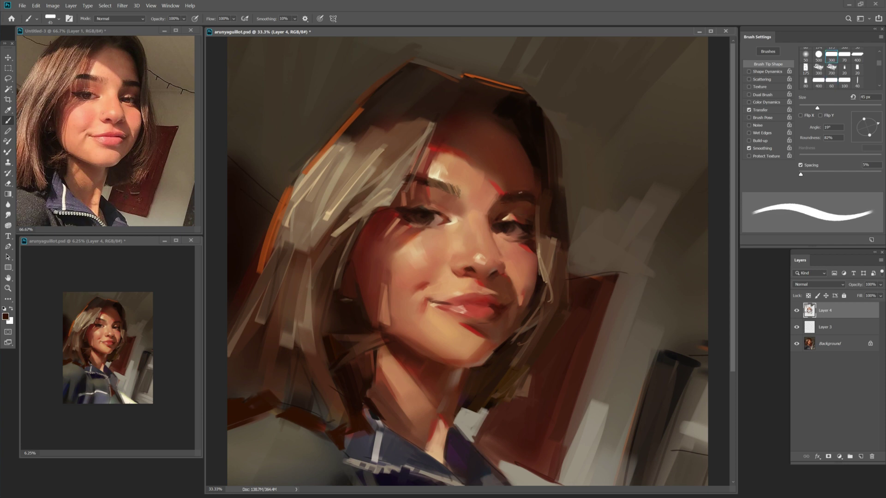
{"action": "key", "text": "bracketright"}
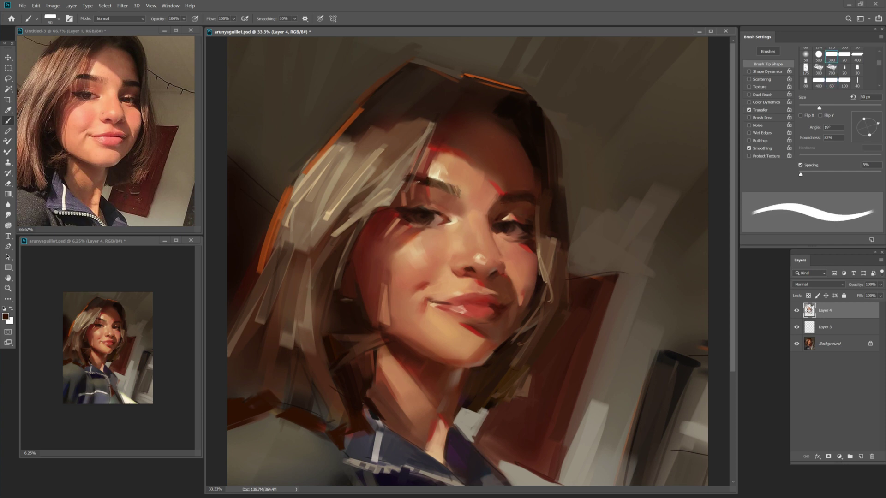
{"action": "key", "text": "bracketleft"}
{"action": "key", "text": "bracketleft"}
{"action": "key", "text": "ctrl+s"}
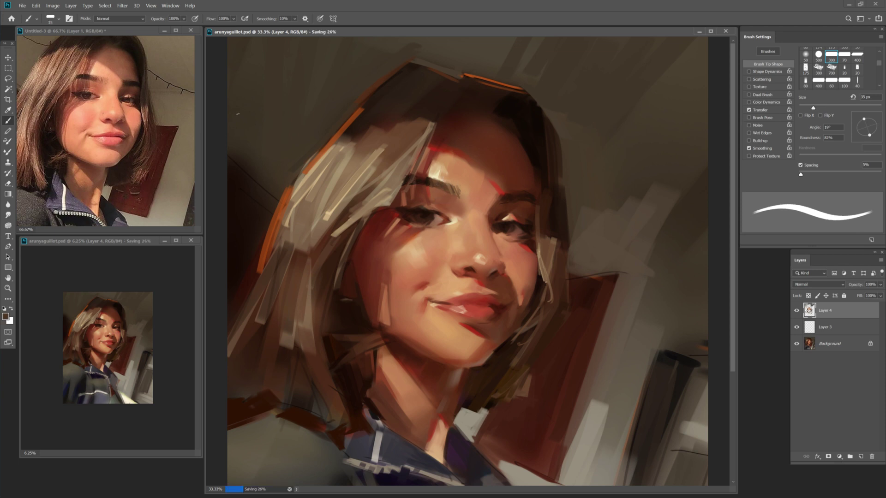
Sample a peach skin tone and a near-black dark brown from the face.
{"action": "key", "text": "z"}
{"action": "key", "text": "b"}
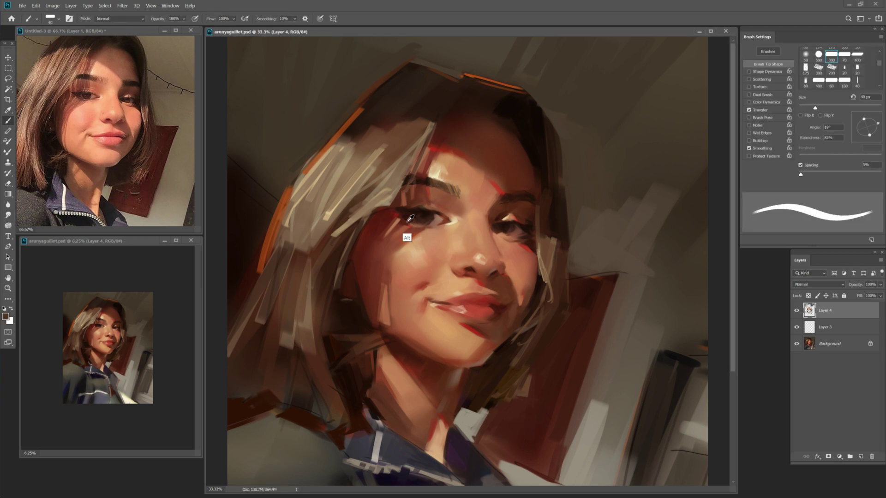
{"action": "key", "text": "bracketright"}
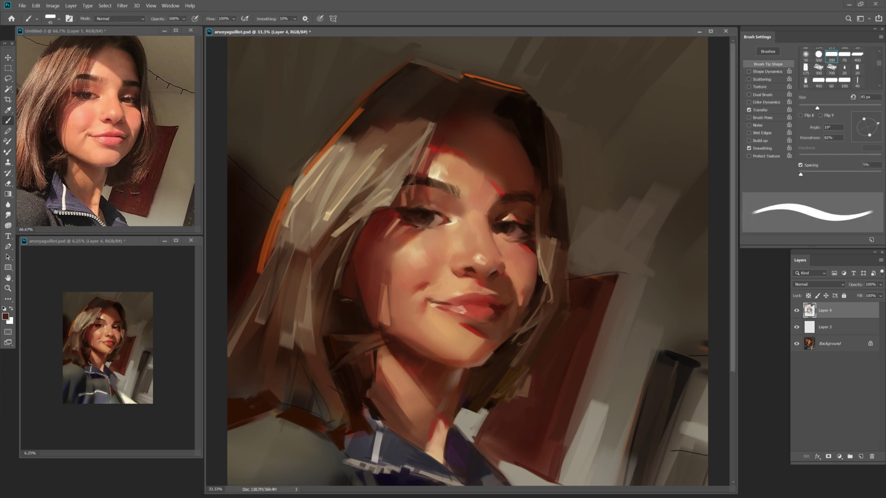
{"action": "key", "text": "bracketleft"}
{"action": "key", "text": "bracketleft"}
{"action": "left_click", "coordinate": [436, 231], "text": "alt"}
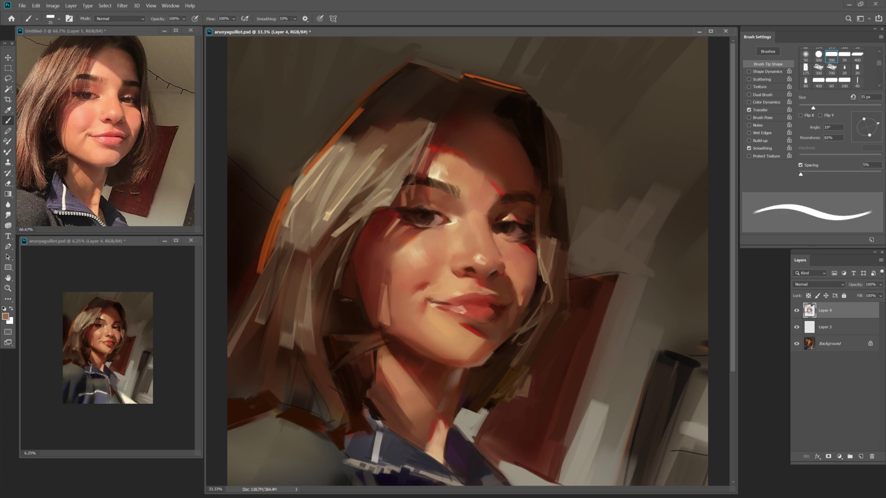
{"action": "key", "text": "bracketright"}
{"action": "key", "text": "bracketright"}
{"action": "left_click", "coordinate": [430, 216], "text": "alt"}
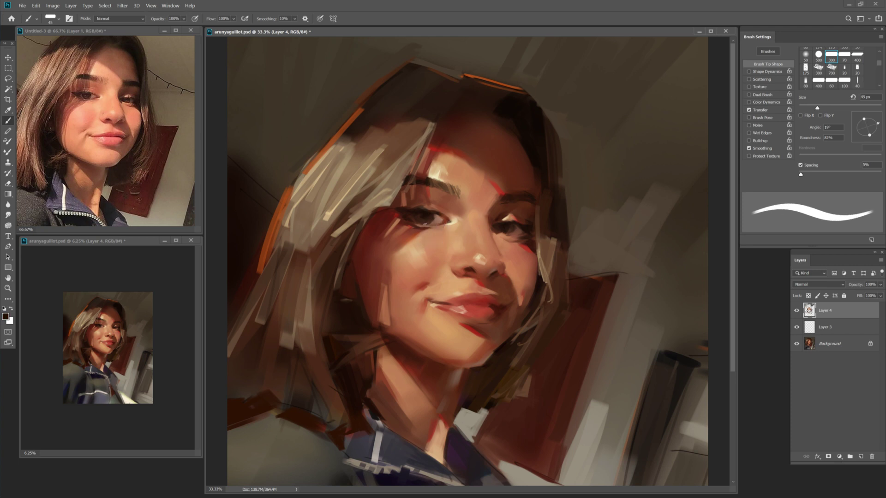
{"action": "key", "text": "bracketleft"}
{"action": "key", "text": "bracketleft"}
{"action": "key", "text": "bracketleft"}
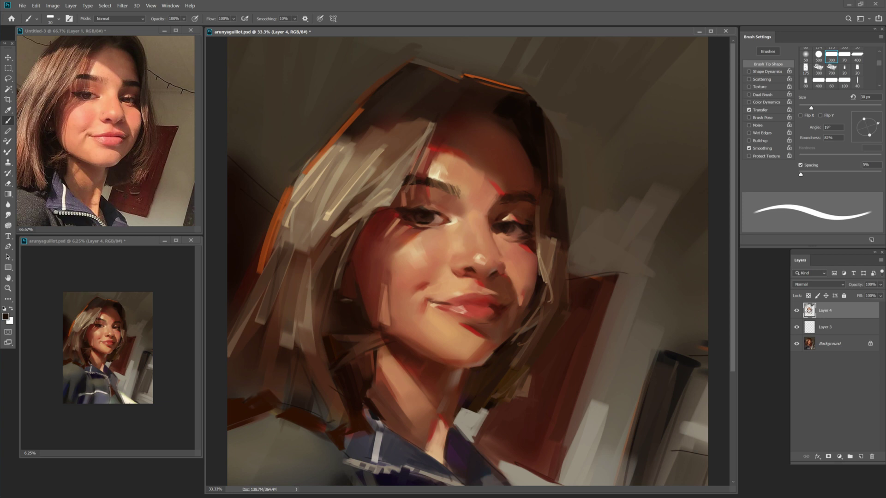
Blend a light cheek tone with the Mixer Brush, then resample darker face tones.
{"action": "key", "text": "shift+b"}
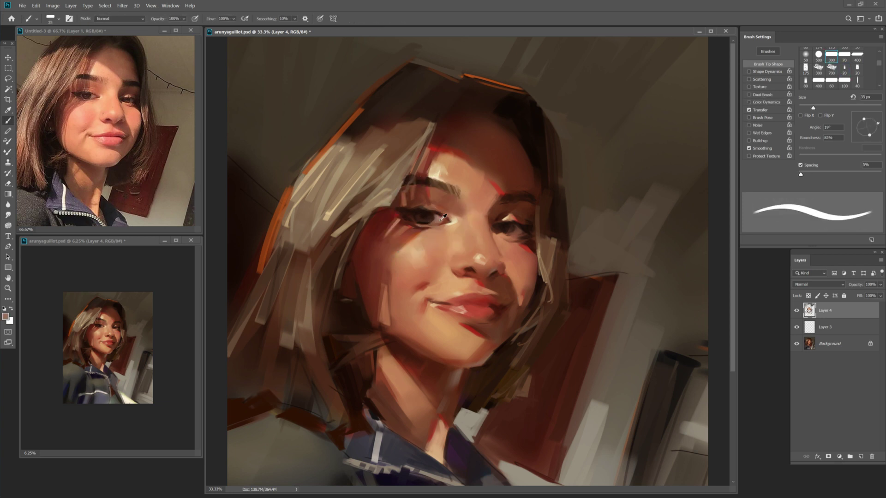
{"action": "left_click", "coordinate": [435, 234], "text": "alt"}
{"action": "key", "text": "shift+b"}
{"action": "left_click", "coordinate": [431, 217], "text": "alt"}
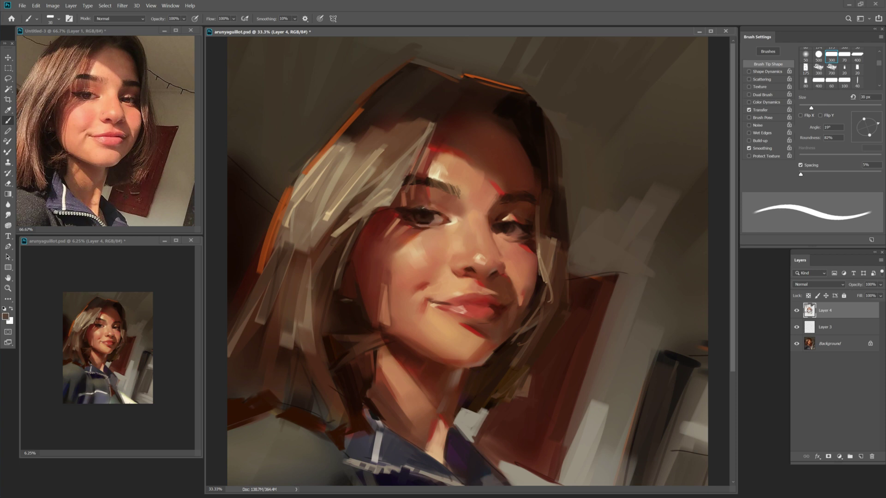
{"action": "key", "text": "bracketright"}
{"action": "left_click", "coordinate": [426, 204], "text": "alt"}
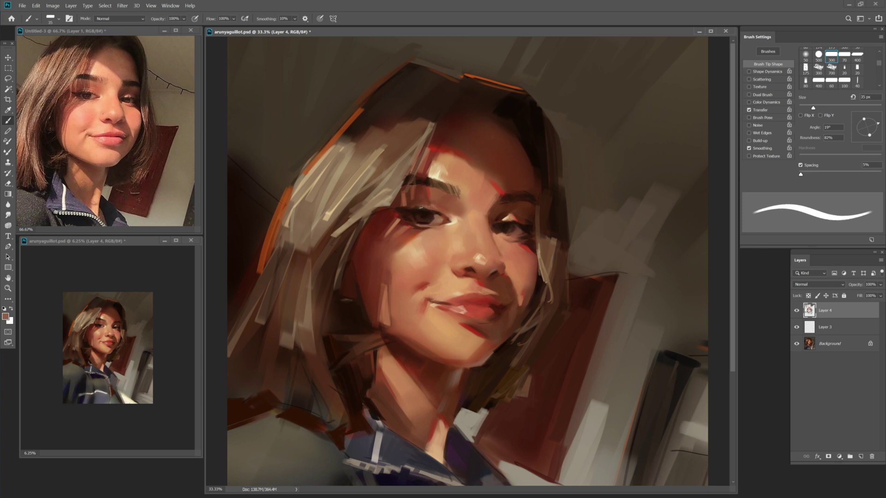
{"action": "left_click", "coordinate": [421, 208], "text": "alt"}
{"action": "key", "text": "bracketleft"}
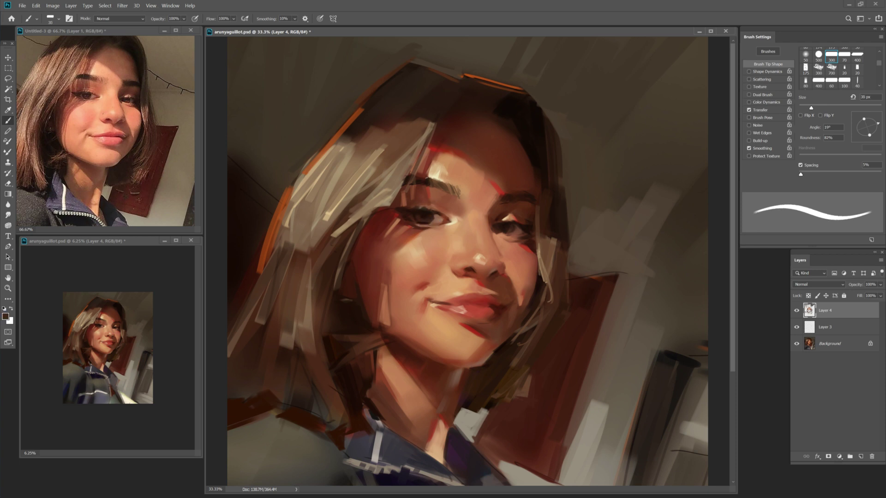
Sample warm and dark browns at the eye and dab paint onto the right eye.
{"action": "key", "text": "bracketright"}
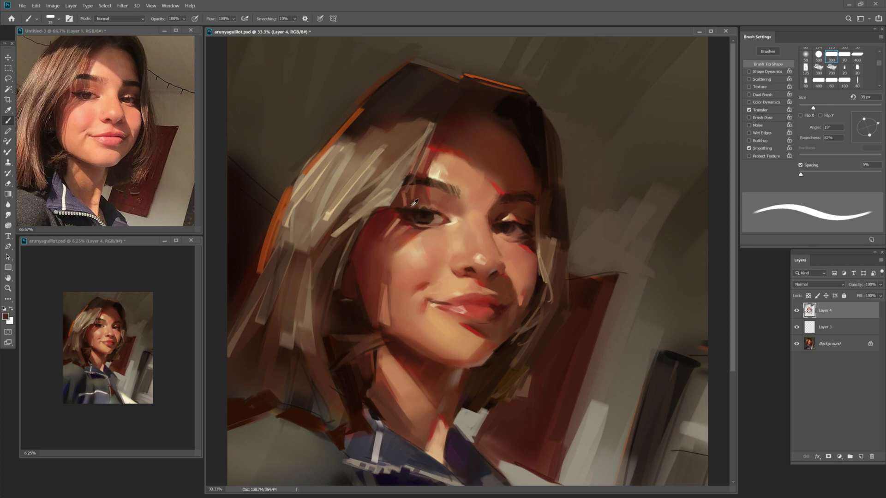
{"action": "key", "text": "bracketleft"}
{"action": "left_click", "coordinate": [404, 211], "text": "alt"}
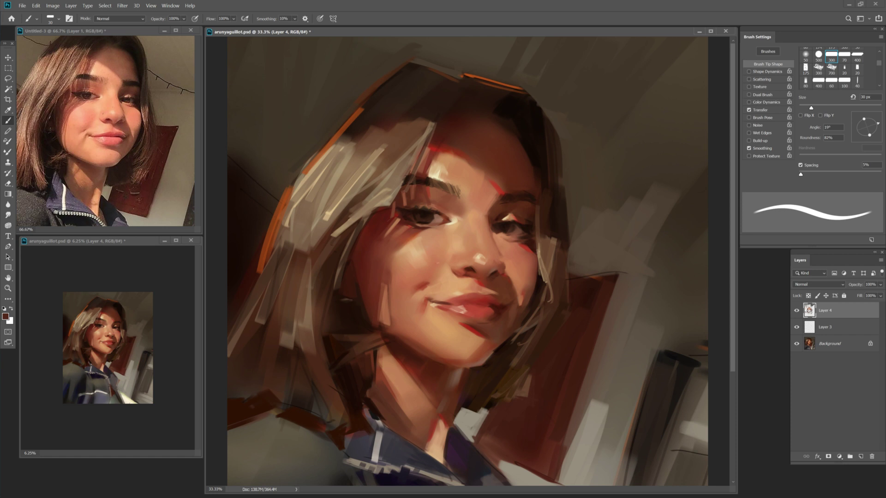
{"action": "left_click", "coordinate": [507, 234], "text": "alt"}
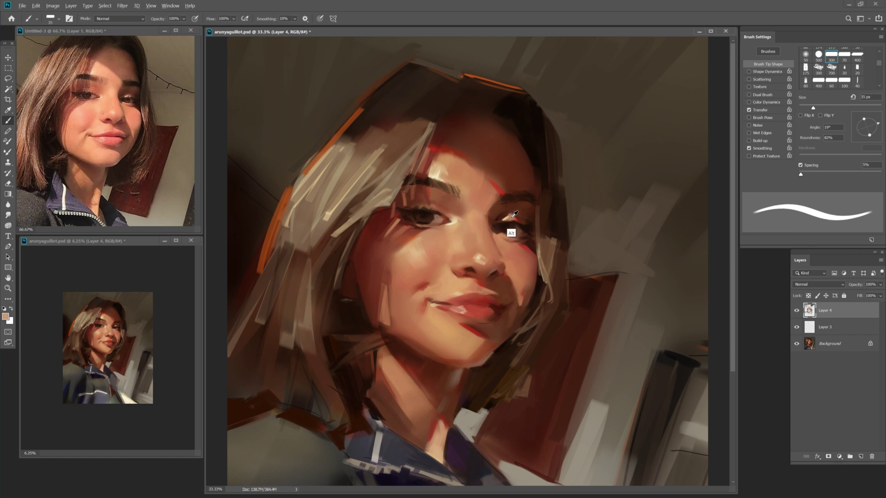
{"action": "left_click", "coordinate": [515, 221], "text": "alt"}
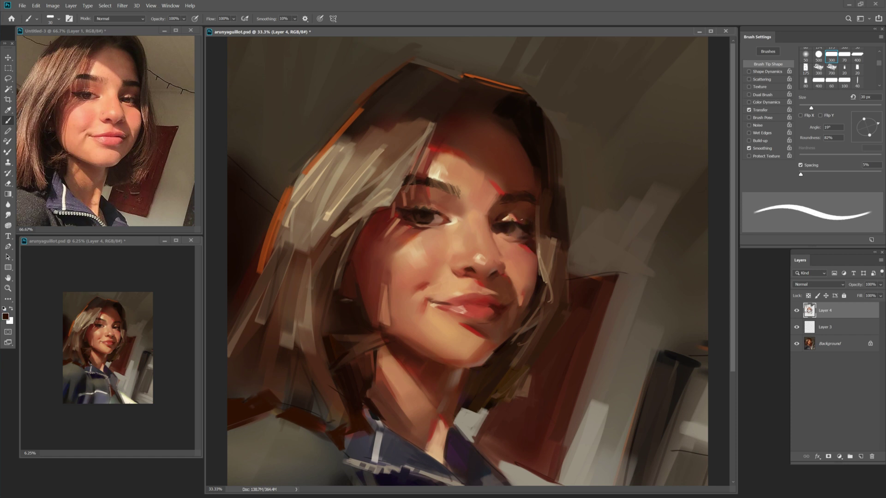
{"action": "key", "text": "bracketright"}
{"action": "key", "text": "bracketright"}
{"action": "key", "text": "bracketright"}
{"action": "left_click", "coordinate": [545, 247], "text": "alt"}
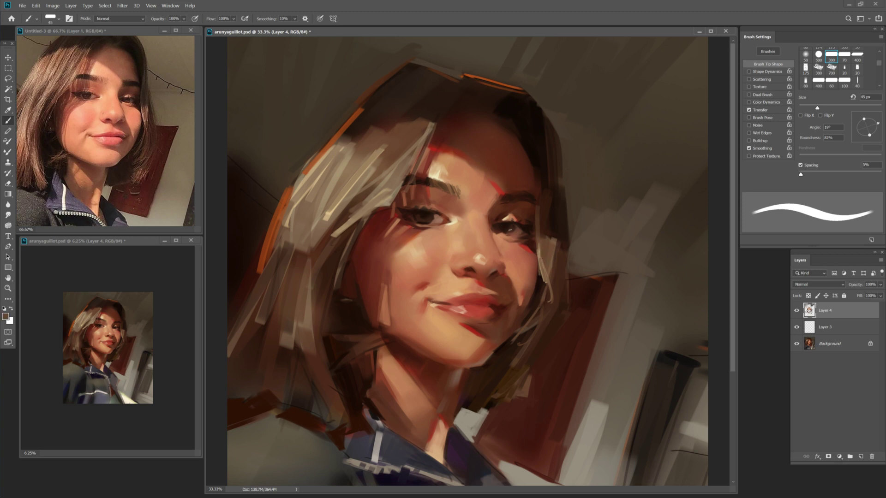
{"action": "key", "text": "bracketleft"}
{"action": "key", "text": "bracketleft"}
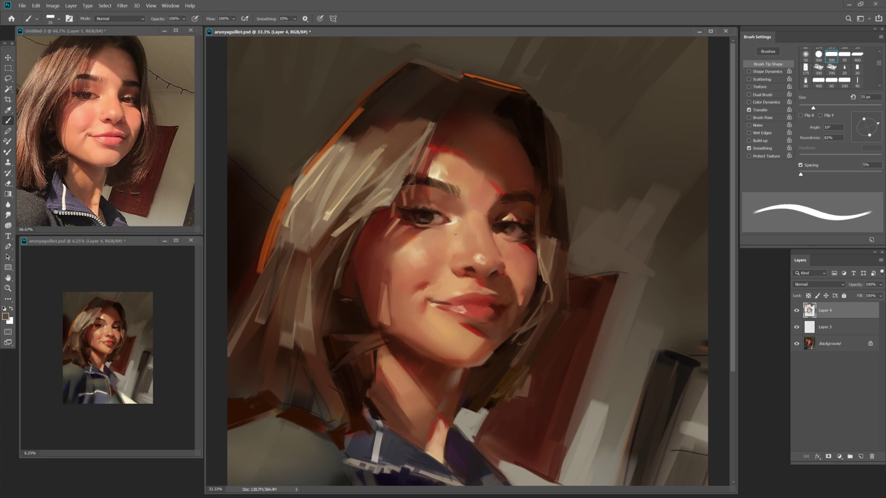
{"action": "key", "text": "bracketright"}
{"action": "key", "text": "bracketright"}
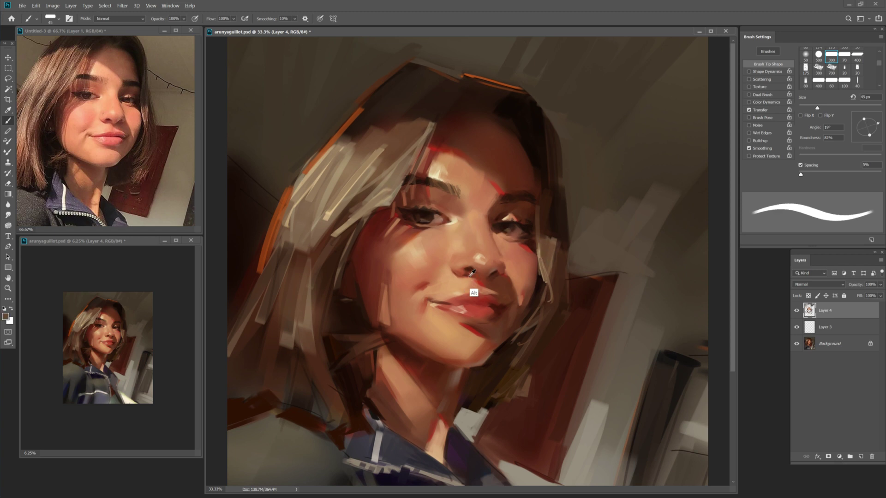
Sample the lip red and a darker red-brown near the nose at 35-40 px.
{"action": "left_click", "coordinate": [475, 292], "text": "alt"}
{"action": "key", "text": "bracketleft"}
{"action": "key", "text": "bracketleft"}
{"action": "key", "text": "bracketleft"}
{"action": "key", "text": "bracketright"}
{"action": "key", "text": "bracketright"}
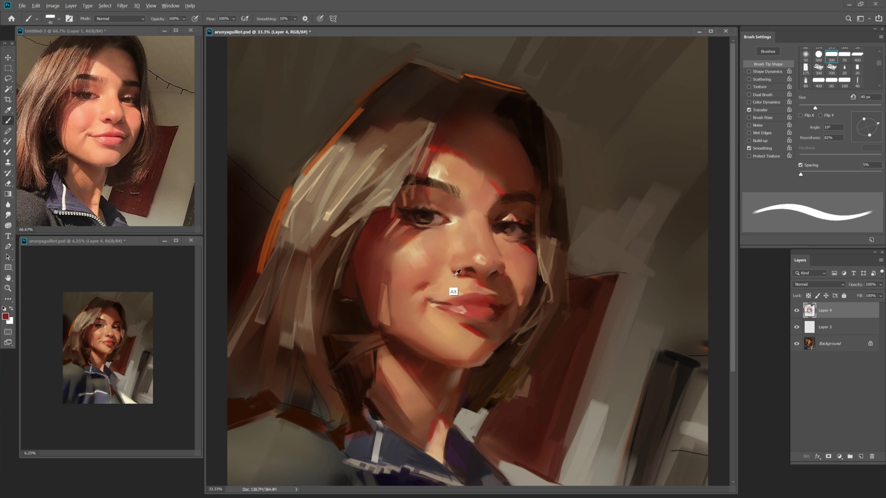
{"action": "left_click", "coordinate": [468, 285], "text": "alt"}
{"action": "key", "text": "bracketleft"}
{"action": "key", "text": "bracketleft"}
{"action": "key", "text": "bracketright"}
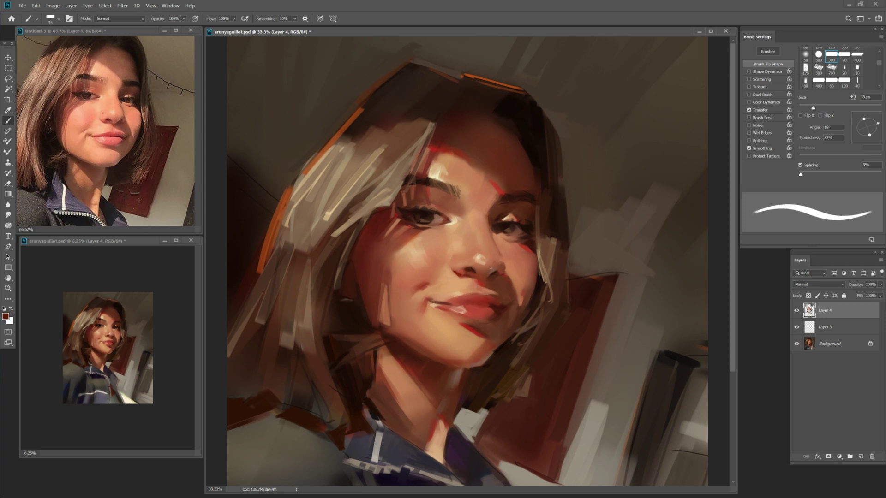
{"action": "key", "text": "bracketright"}
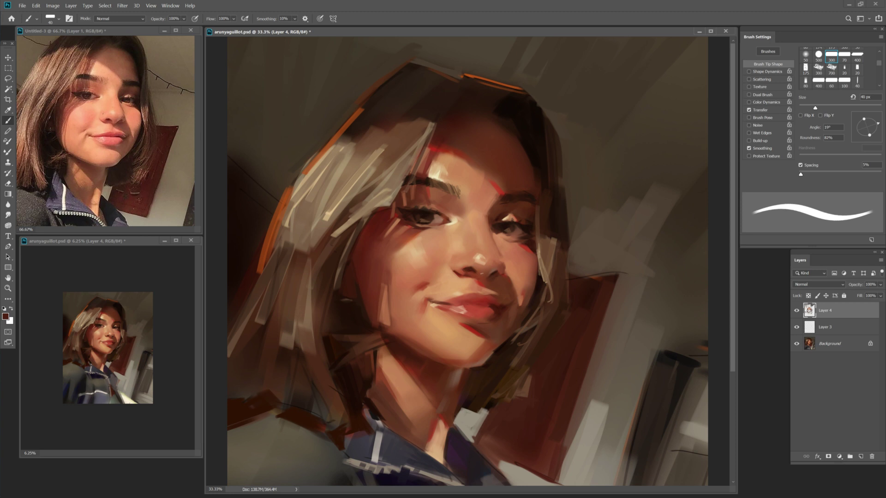
{"action": "key", "text": "bracketleft"}
Sample a light skin tone and darker red-brown with a 60 px brush, then save.
{"action": "left_click", "coordinate": [472, 279], "text": "alt"}
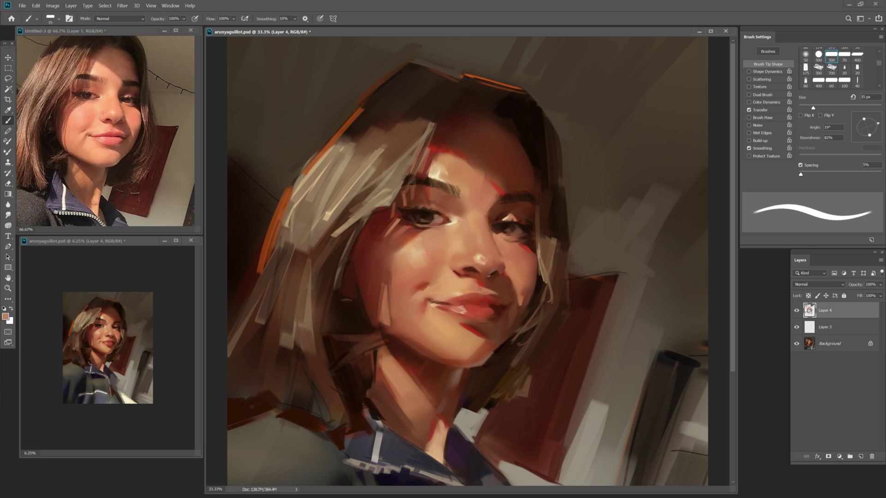
{"action": "key", "text": "bracketright"}
{"action": "key", "text": "bracketright"}
{"action": "key", "text": "bracketright"}
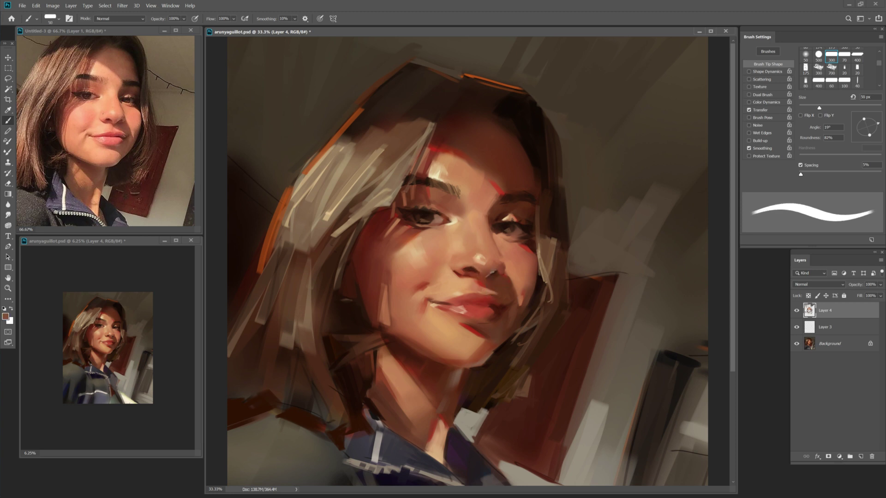
{"action": "key", "text": "bracketright"}
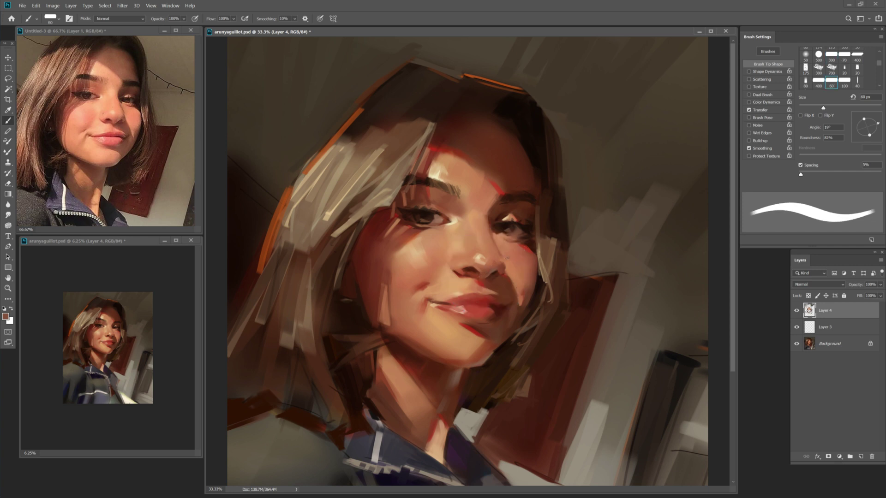
{"action": "left_click", "coordinate": [493, 261], "text": "alt"}
{"action": "key", "text": "ctrl+s"}
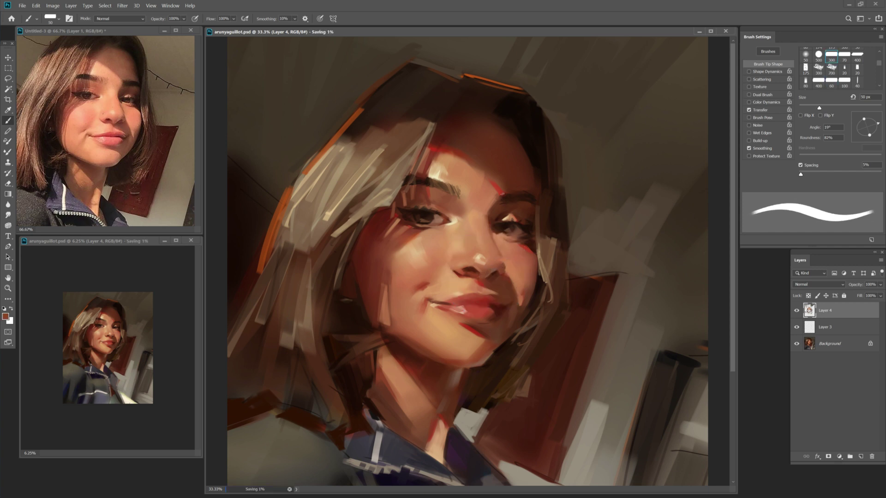
Mirror the canvas horizontally and choose a new paint colour.
{"action": "key", "text": "z"}
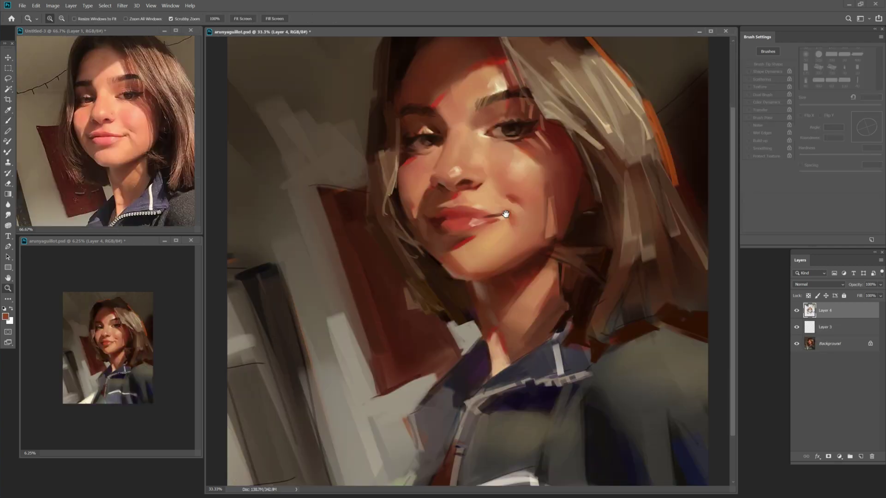
{"action": "key", "text": "b"}
{"action": "left_click", "coordinate": [5, 317]}
{"action": "key", "text": "Return"}
Sample a brighter lip red and a dark brown, then pick a dark red paint colour.
{"action": "key", "text": "bracketleft"}
{"action": "key", "text": "bracketleft"}
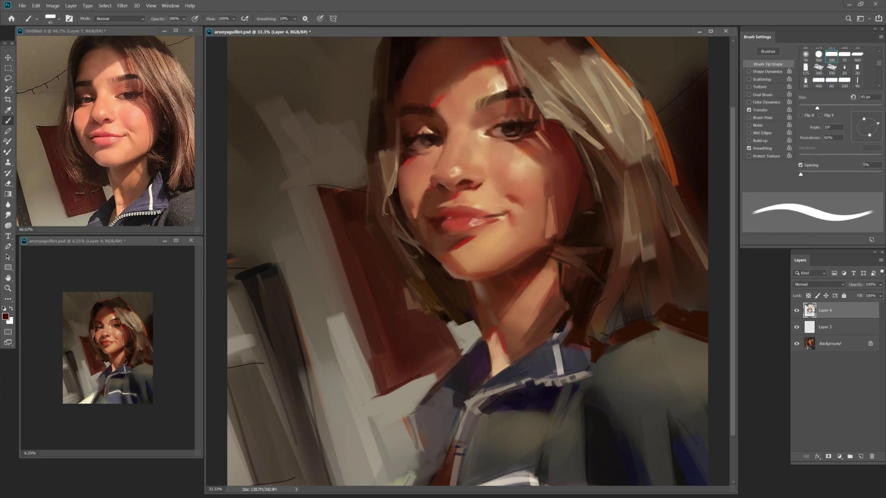
{"action": "left_click", "coordinate": [456, 219], "text": "alt"}
{"action": "key", "text": "bracketright"}
{"action": "key", "text": "bracketright"}
{"action": "key", "text": "bracketright"}
{"action": "key", "text": "bracketright"}
{"action": "key", "text": "bracketright"}
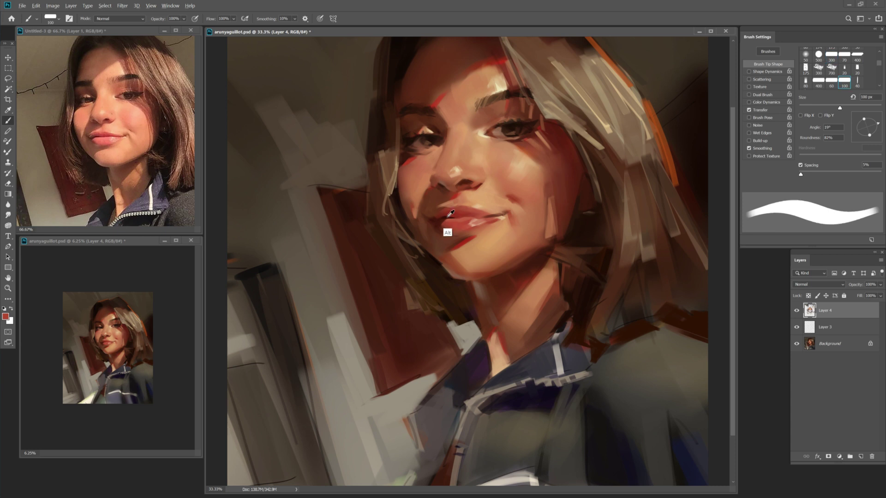
{"action": "key", "text": "bracketleft"}
{"action": "key", "text": "bracketleft"}
{"action": "key", "text": "bracketleft"}
{"action": "key", "text": "bracketleft"}
{"action": "key", "text": "bracketright"}
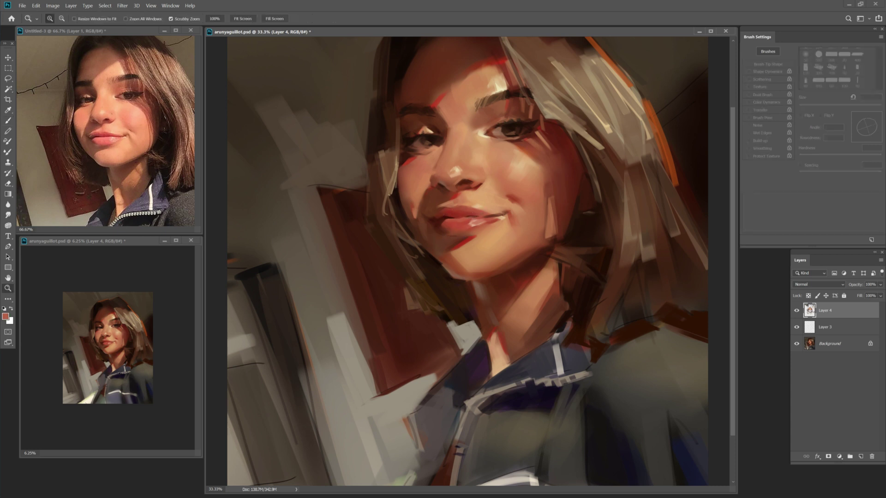
{"action": "left_click", "coordinate": [437, 264], "text": "alt"}
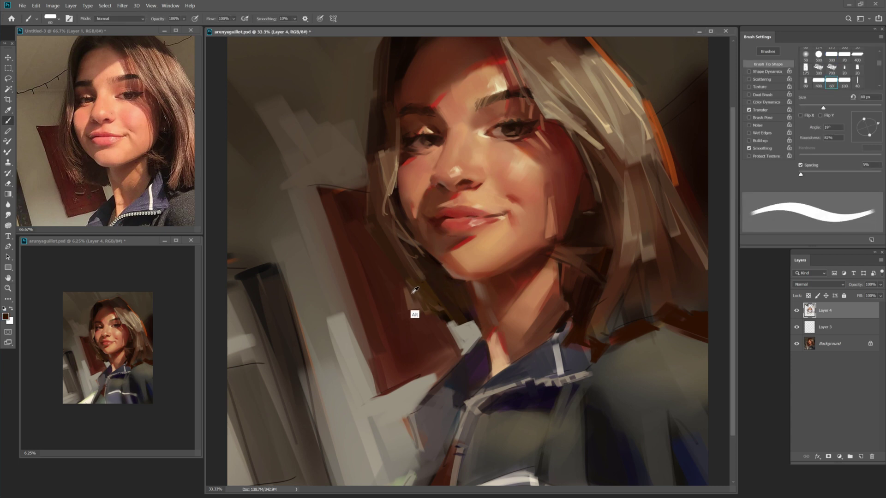
{"action": "left_click_drag", "start_coordinate": [415, 120], "coordinate": [420, 88]}
Sample new colours from the canvas and a darker hair tone, resizing the brush between 60-90 px.
{"action": "key", "text": "bracketright"}
{"action": "key", "text": "bracketright"}
{"action": "key", "text": "bracketright"}
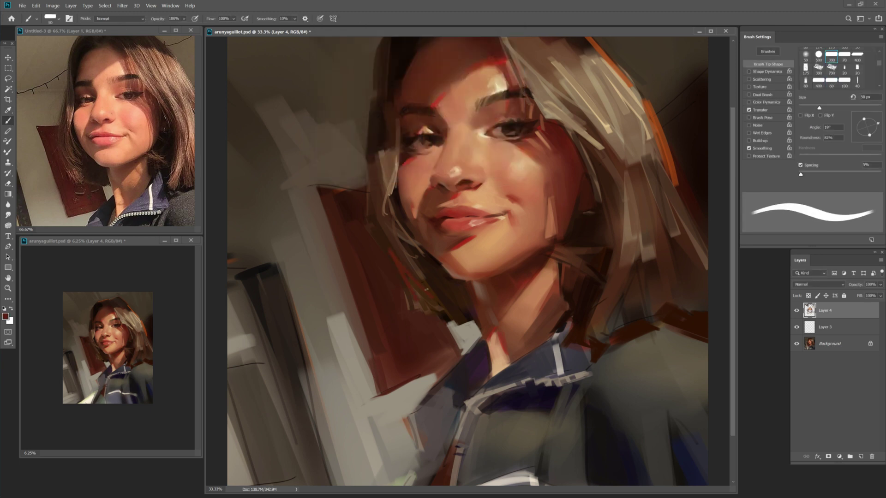
{"action": "key", "text": "bracketleft"}
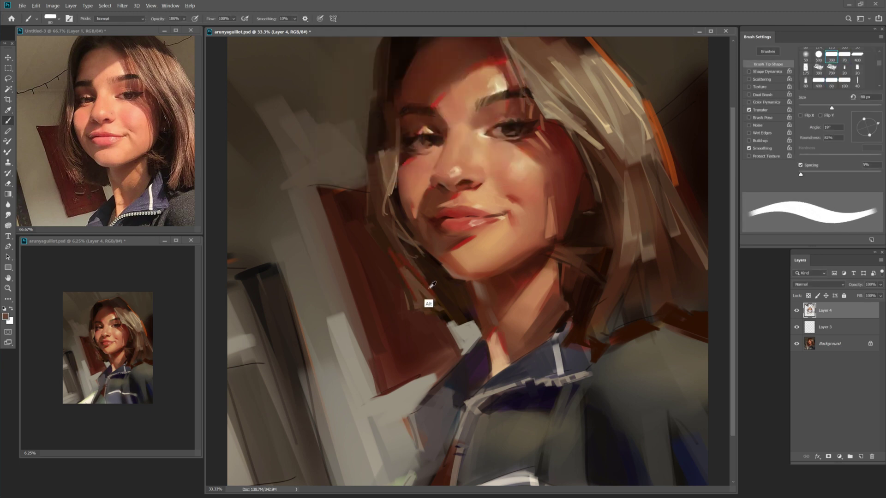
{"action": "key", "text": "bracketleft"}
{"action": "key", "text": "bracketleft"}
{"action": "key", "text": "bracketleft"}
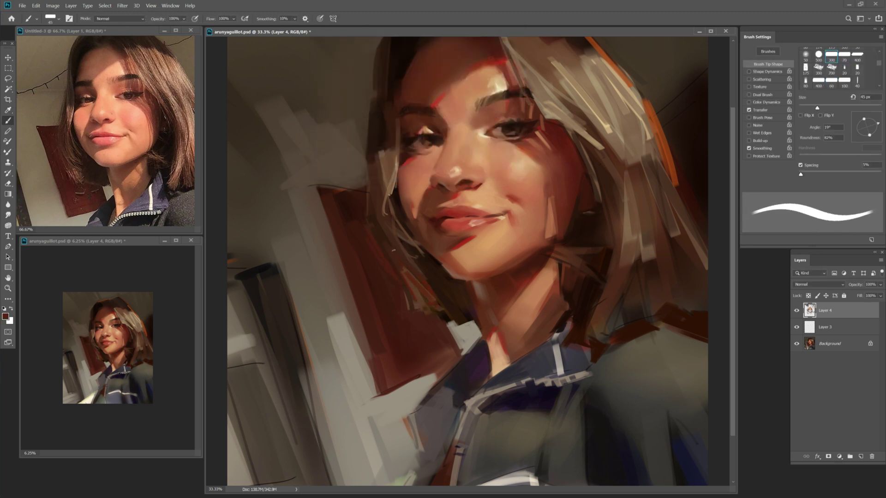
{"action": "key", "text": "bracketright"}
{"action": "key", "text": "bracketright"}
{"action": "left_click", "coordinate": [441, 288], "text": "alt"}
{"action": "key", "text": "bracketright"}
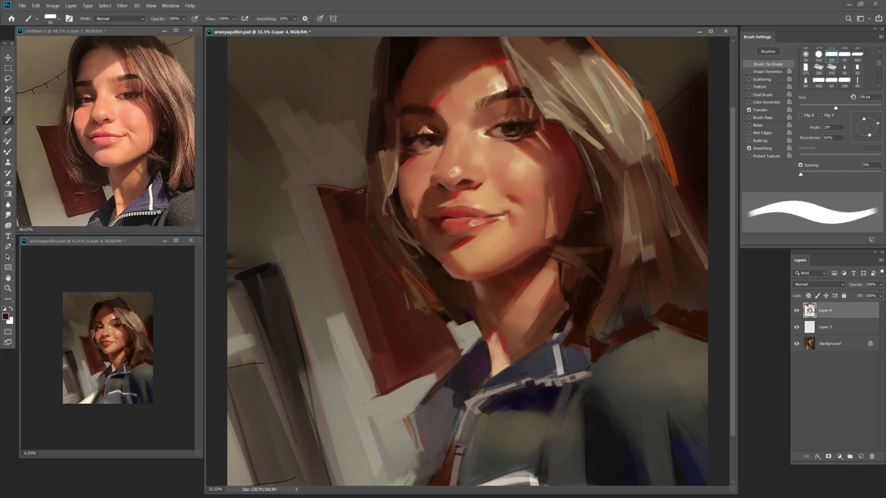
{"action": "left_click", "coordinate": [374, 189], "text": "alt"}
{"action": "key", "text": "bracketleft"}
{"action": "key", "text": "bracketleft"}
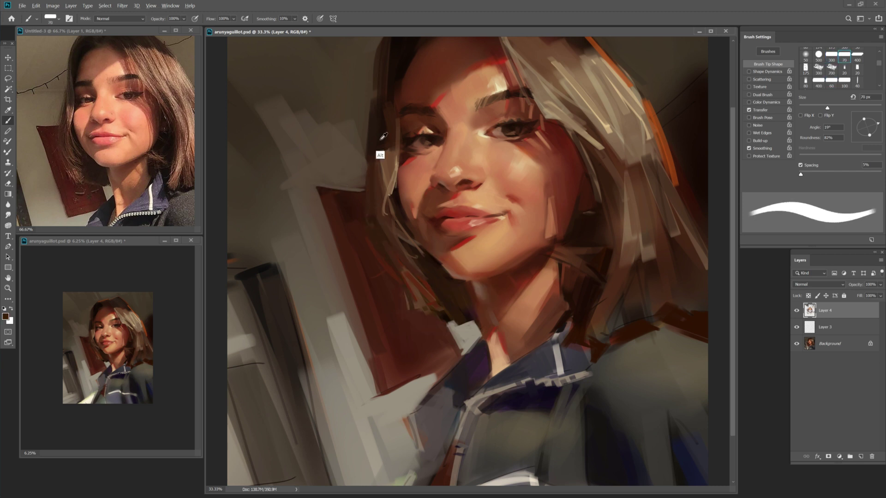
{"action": "key", "text": "bracketleft"}
{"action": "key", "text": "bracketleft"}
{"action": "key", "text": "bracketleft"}
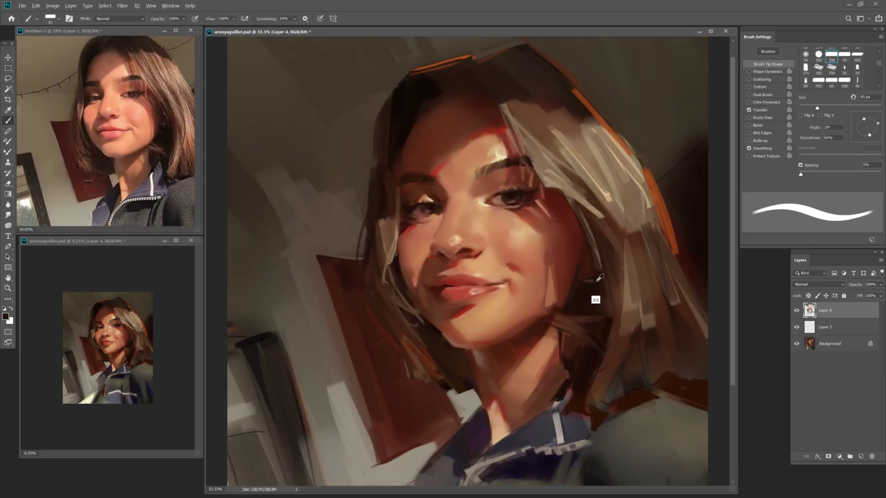
Paint dark strokes over hair strands near the jaw, sample a lighter tan, and save.
{"action": "key", "text": "bracketright"}
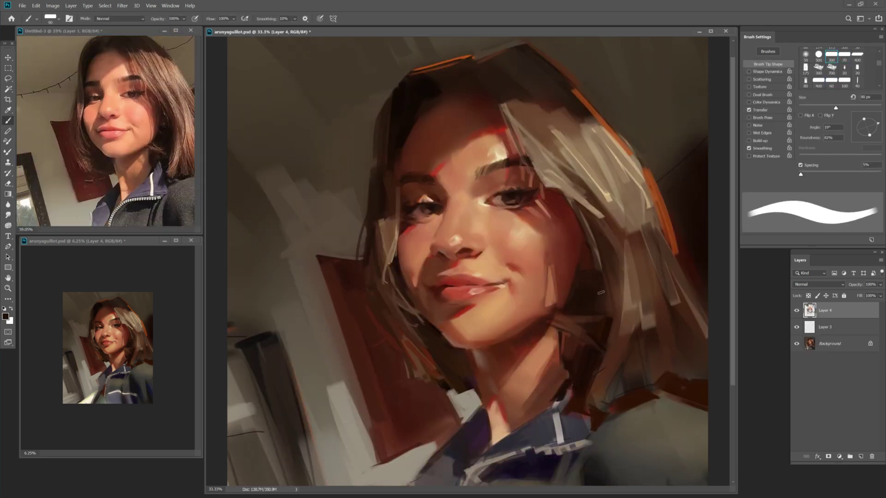
{"action": "key", "text": "ctrl+s"}
{"action": "key", "text": "shift+b"}
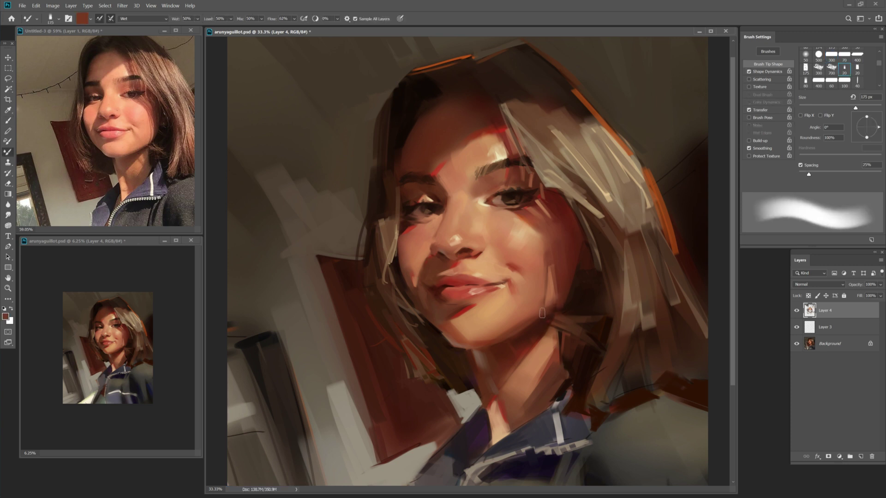
{"action": "key", "text": "shift+b"}
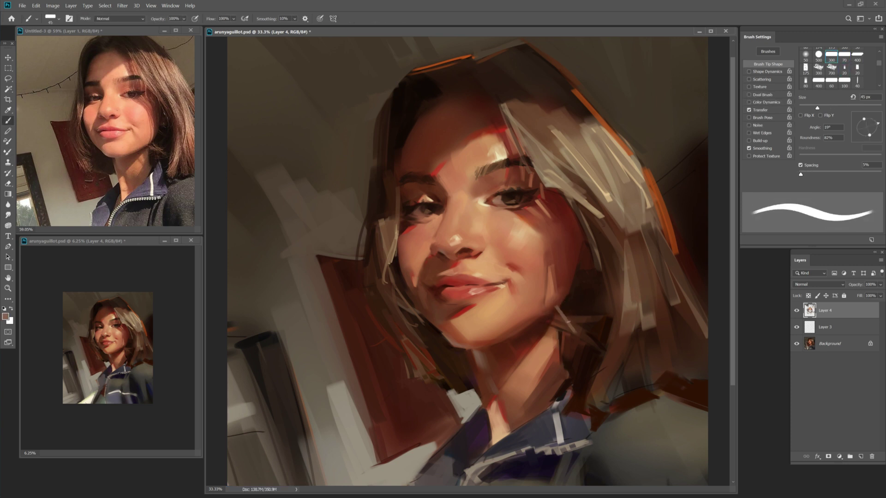
{"action": "key", "text": "bracketright"}
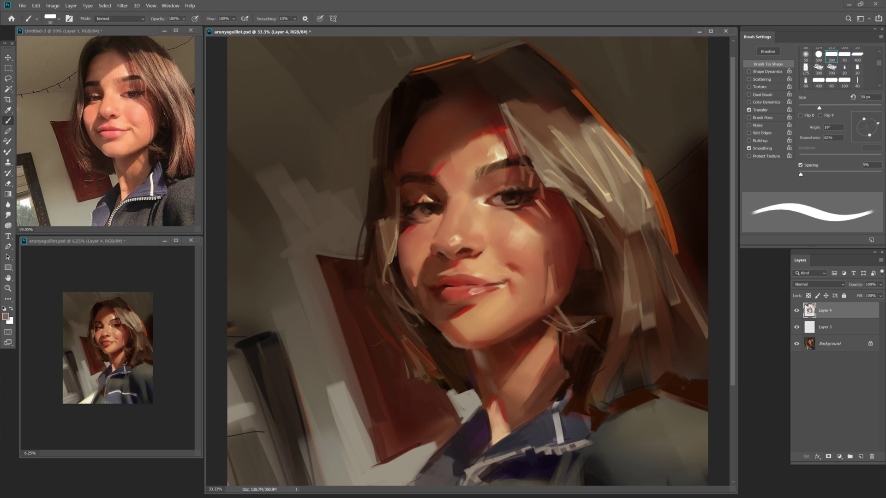
{"action": "mouse_move", "coordinate": [566, 321]}
{"action": "left_mouse_down"}
{"action": "mouse_move", "coordinate": [609, 304]}
{"action": "mouse_move", "coordinate": [549, 325]}
{"action": "mouse_move", "coordinate": [596, 332]}
{"action": "left_mouse_up"}
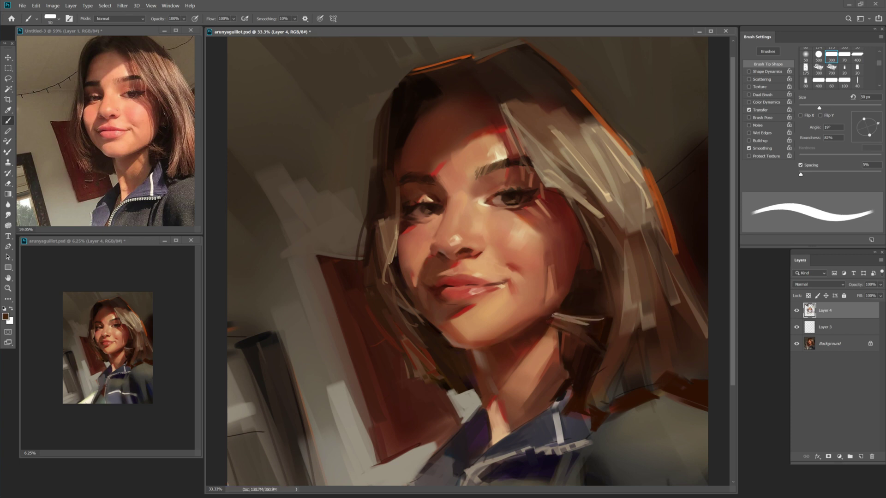
{"action": "key", "text": "bracketright"}
{"action": "left_click", "coordinate": [574, 322], "text": "alt"}
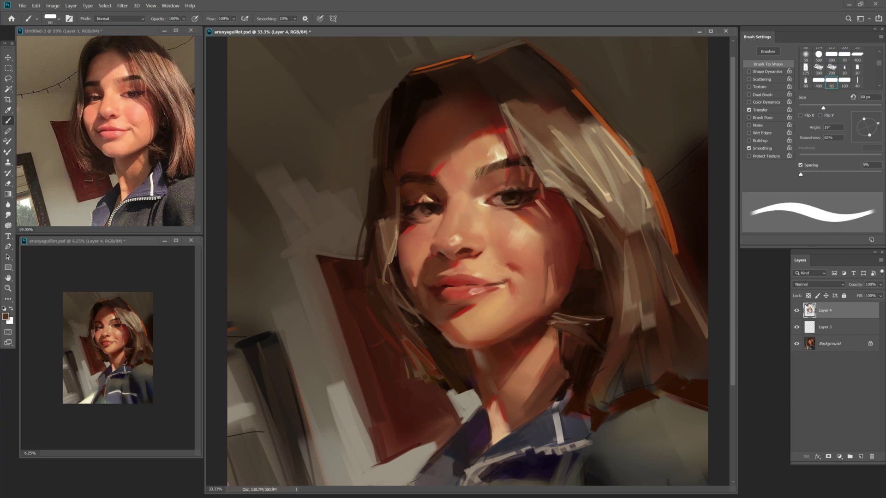
{"action": "key", "text": "ctrl+s"}
Sample a reddish brown from the nose and blend at lower opacity, choosing a brighter red.
{"action": "left_click", "coordinate": [465, 255], "text": "alt"}
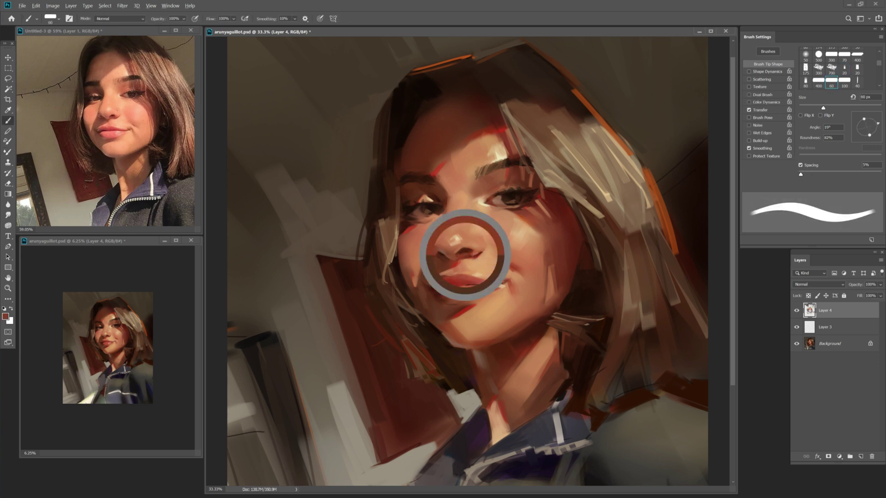
{"action": "key", "text": "shift+b"}
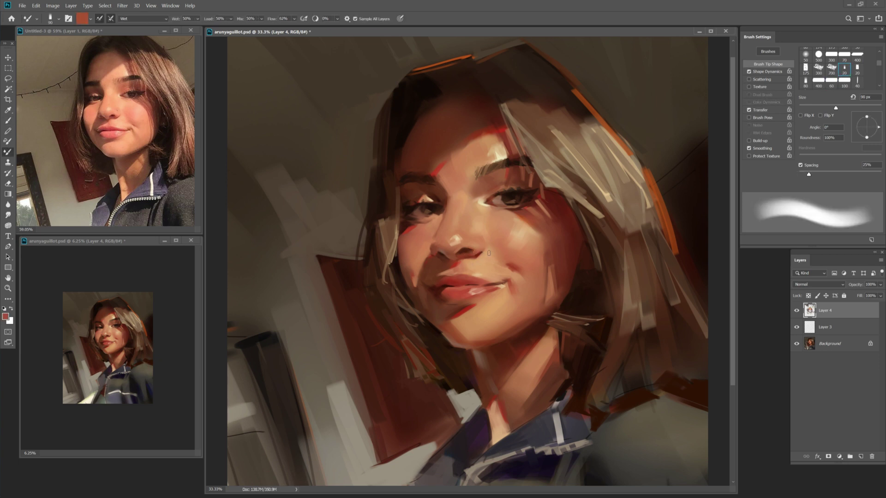
{"action": "key", "text": "shift+b"}
{"action": "key", "text": "shift+b"}
{"action": "key", "text": "shift+b"}
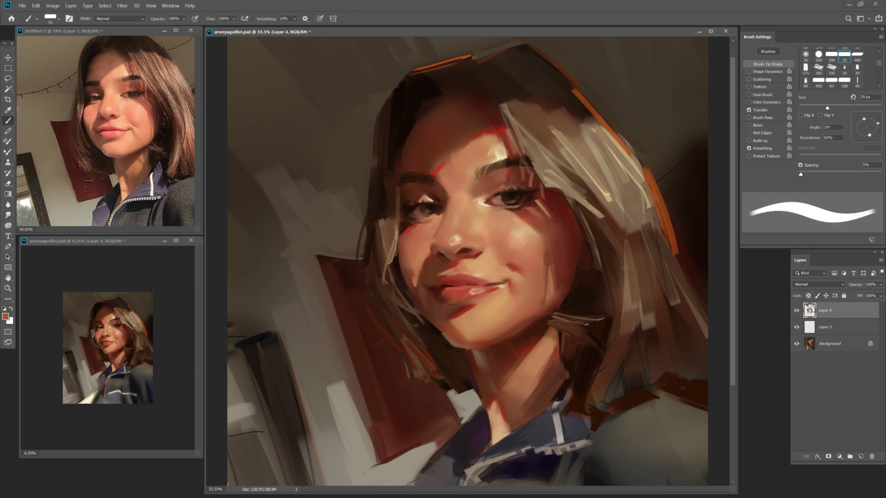
{"action": "key", "text": "2"}
{"action": "key", "text": "bracketright"}
{"action": "key", "text": "bracketright"}
{"action": "key", "text": "bracketright"}
{"action": "key", "text": "bracketright"}
{"action": "key", "text": "bracketright"}
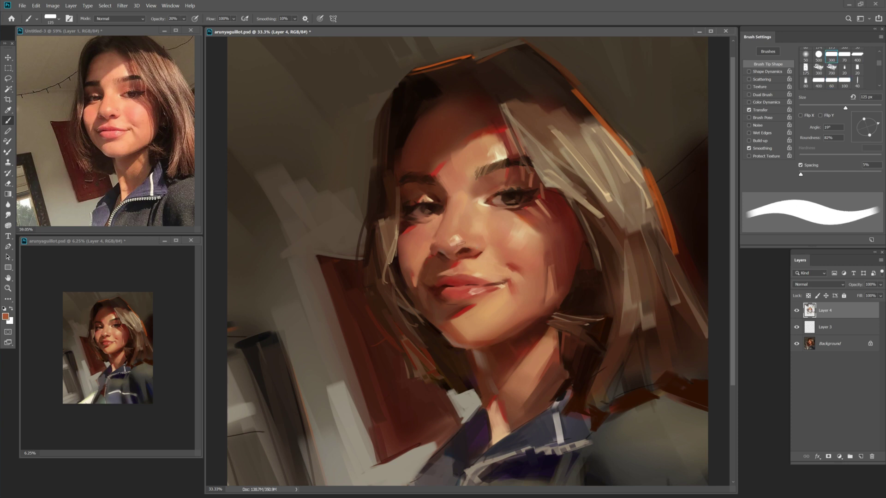
{"action": "key", "text": "ctrl+s"}
{"action": "key", "text": "1"}
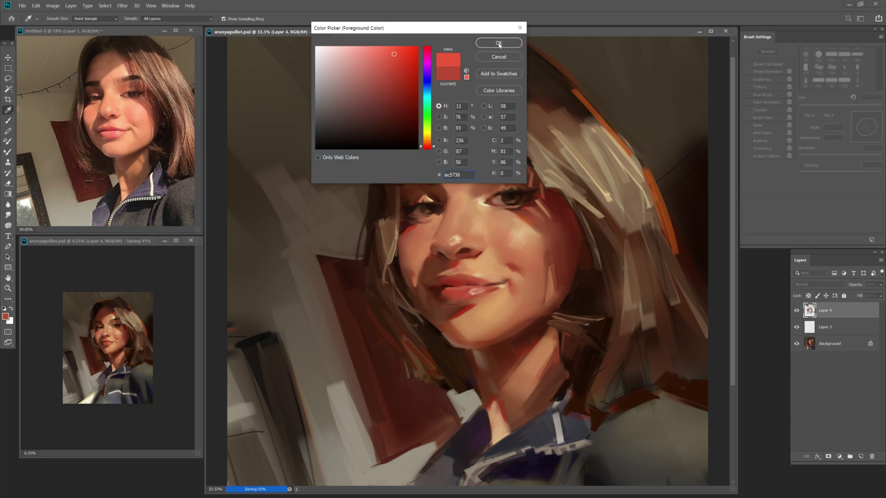
{"action": "key", "text": "Return"}
{"action": "key", "text": "bracketright"}
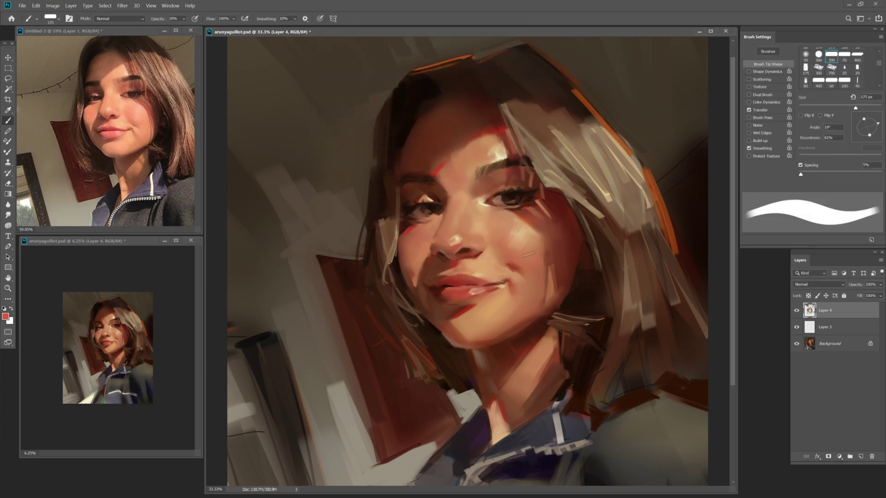
Switch brush tips and sample darker red-browns near the nose with a 50-60 px brush.
{"action": "key", "text": "bracketright"}
{"action": "key", "text": "bracketleft"}
{"action": "key", "text": "bracketleft"}
{"action": "key", "text": "bracketleft"}
{"action": "key", "text": "bracketleft"}
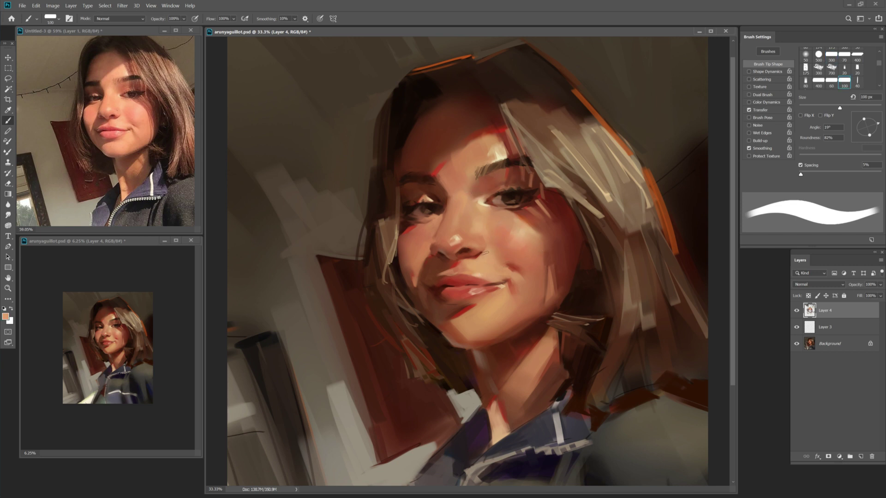
{"action": "key", "text": "shift+b"}
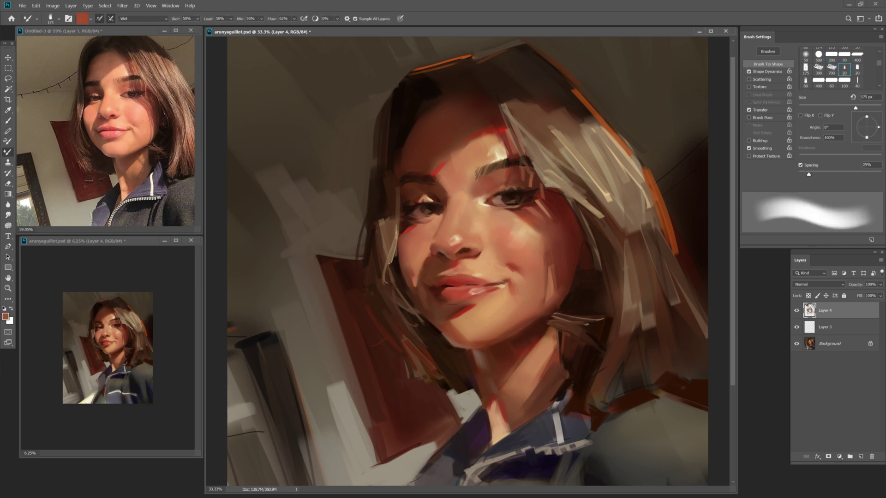
{"action": "key", "text": "shift+b"}
{"action": "left_click", "coordinate": [461, 241], "text": "alt"}
{"action": "key", "text": "period"}
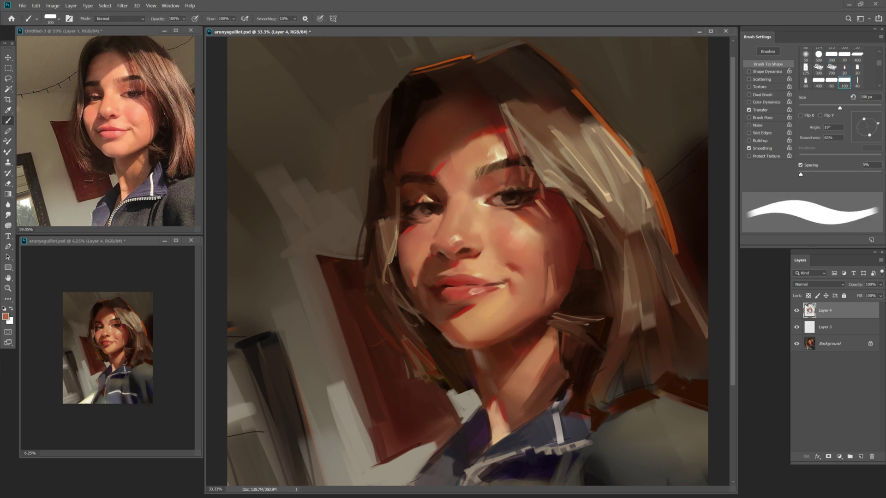
{"action": "key", "text": "comma"}
{"action": "key", "text": "period"}
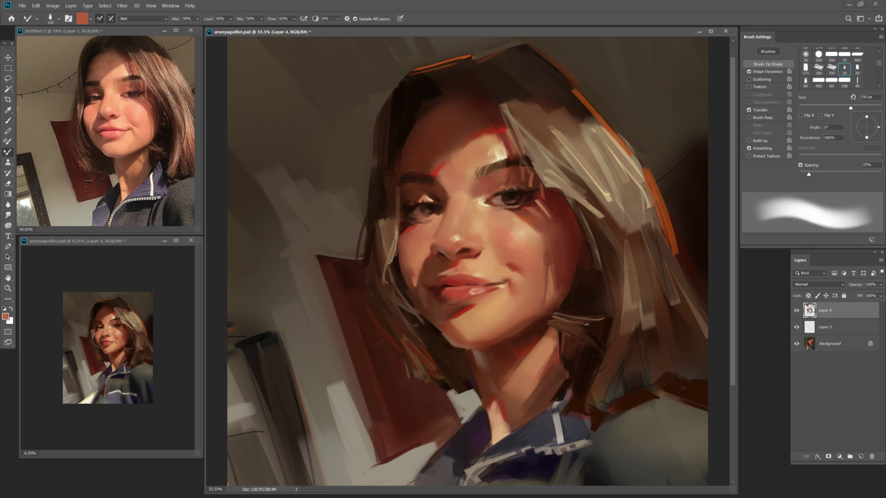
{"action": "key", "text": "comma"}
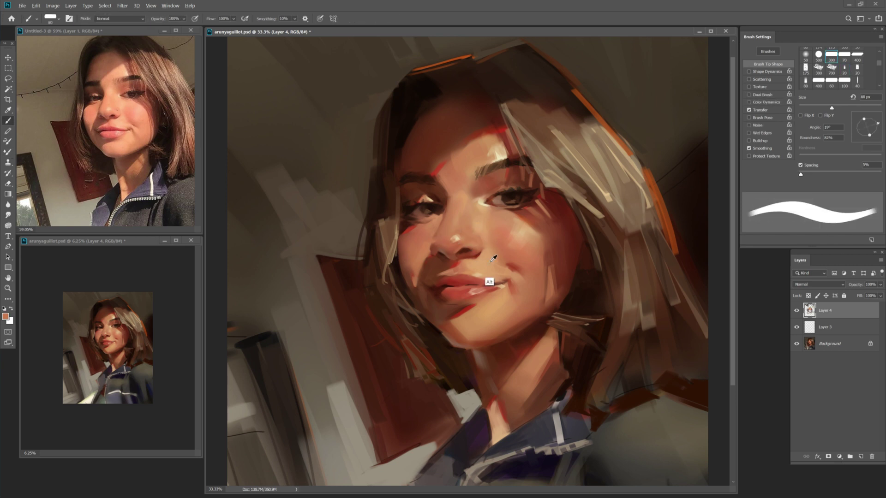
{"action": "key", "text": "bracketleft"}
{"action": "key", "text": "bracketleft"}
{"action": "key", "text": "bracketleft"}
{"action": "left_click", "coordinate": [471, 254], "text": "alt"}
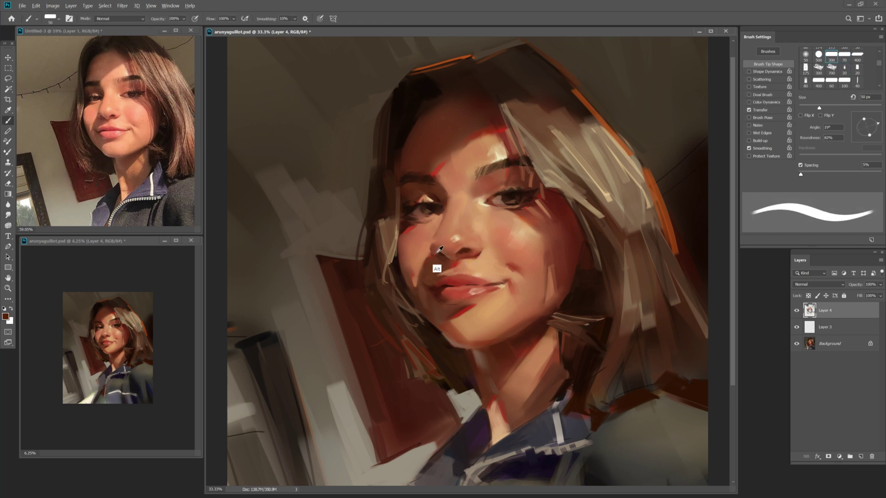
{"action": "key", "text": "bracketright"}
Save, then paint a small nose ring at the nostril with a 45-50 px brush.
{"action": "key", "text": "ctrl+s"}
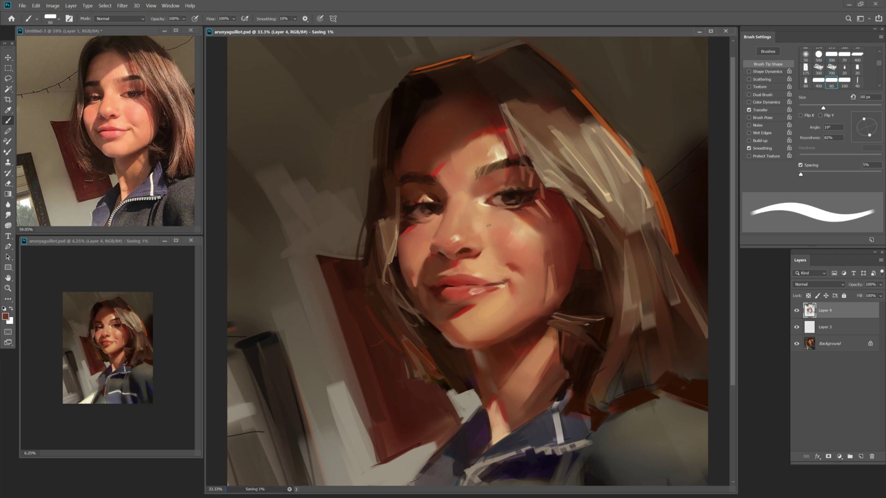
{"action": "key", "text": "z"}
{"action": "key", "text": "b"}
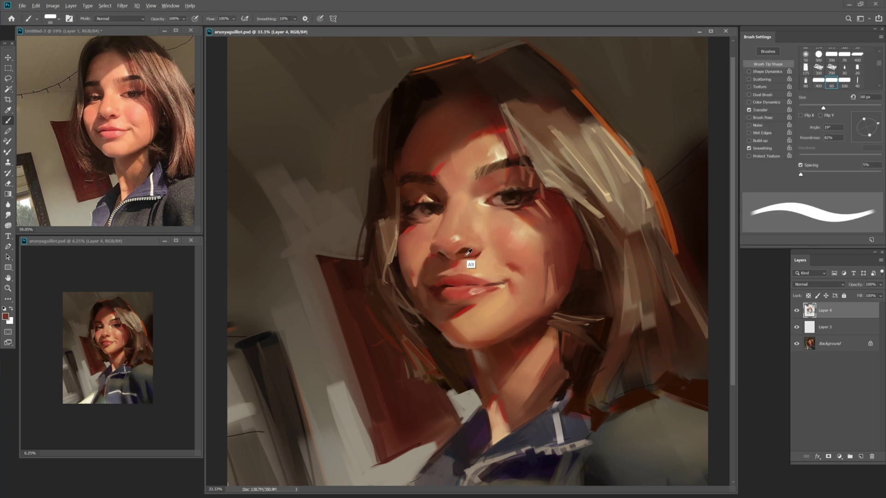
{"action": "key", "text": "bracketleft"}
{"action": "key", "text": "bracketleft"}
{"action": "key", "text": "bracketright"}
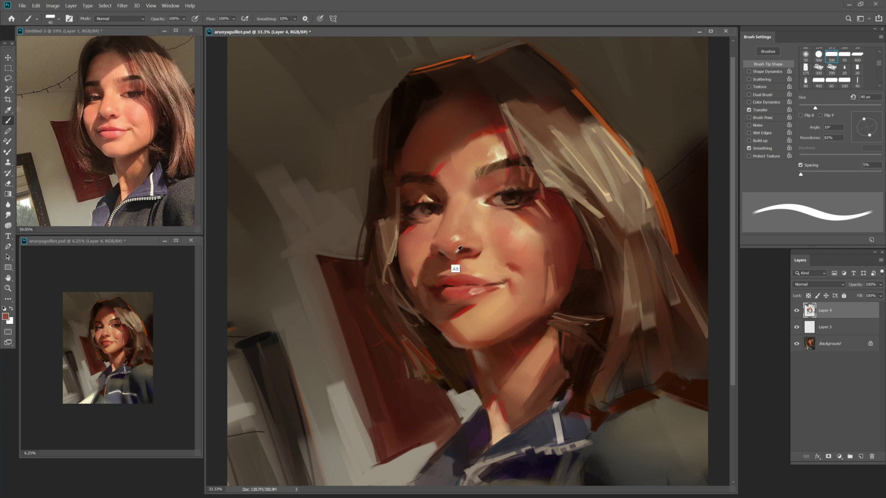
{"action": "key", "text": "bracketright"}
{"action": "key", "text": "bracketright"}
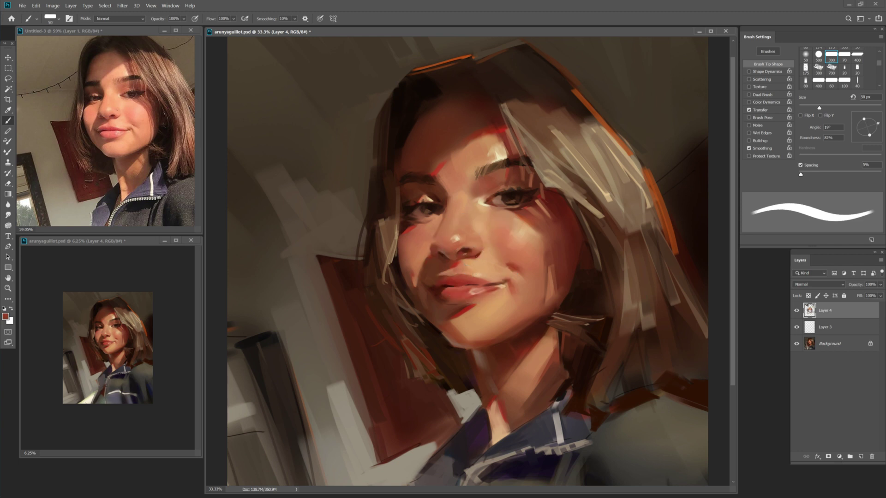
{"action": "key", "text": "bracketright"}
{"action": "key", "text": "bracketright"}
{"action": "key", "text": "bracketleft"}
{"action": "left_click_drag", "start_coordinate": [439, 252], "coordinate": [444, 257]}
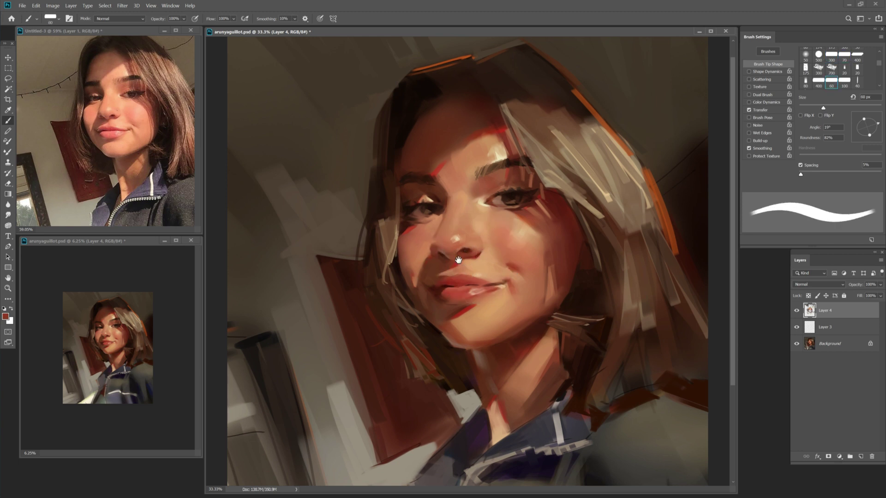
Save again and add a small touch-up stroke on the cheek with a 50 px brush.
{"action": "key", "text": "bracketleft"}
{"action": "key", "text": "bracketleft"}
{"action": "key", "text": "bracketleft"}
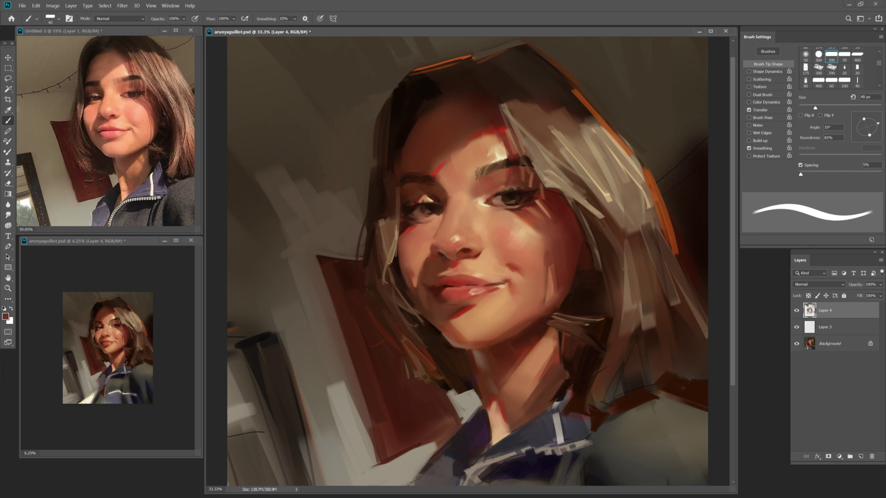
{"action": "key", "text": "bracketleft"}
{"action": "key", "text": "ctrl+s"}
{"action": "key", "text": "bracketright"}
{"action": "key", "text": "bracketright"}
{"action": "key", "text": "bracketright"}
{"action": "mouse_move", "coordinate": [542, 242]}
{"action": "left_mouse_down"}
{"action": "mouse_move", "coordinate": [550, 262]}
{"action": "mouse_move", "coordinate": [544, 256]}
{"action": "left_mouse_up"}
Set a blending brush around 40–45 px and sample a dark brown from the hair.
{"action": "key", "text": "bracketright"}
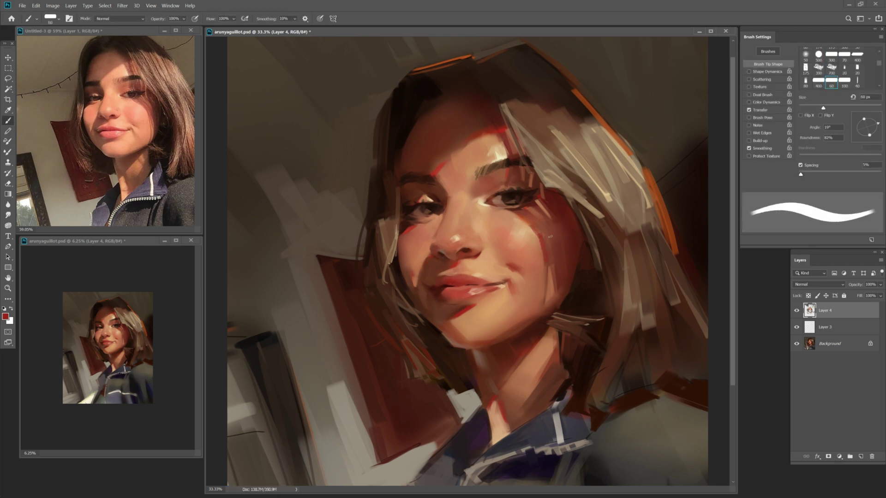
{"action": "key", "text": "bracketleft"}
{"action": "key", "text": "bracketleft"}
{"action": "key", "text": "bracketleft"}
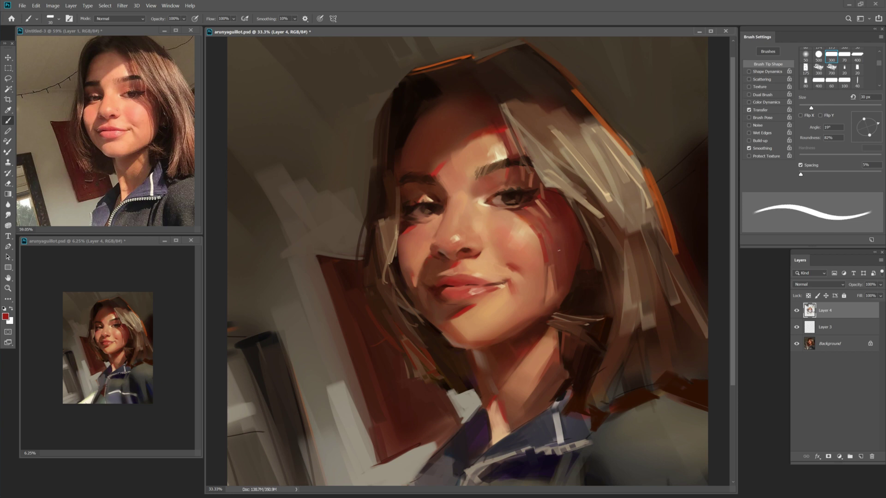
{"action": "key", "text": "shift+b"}
{"action": "key", "text": "shift+b"}
{"action": "key", "text": "shift+b"}
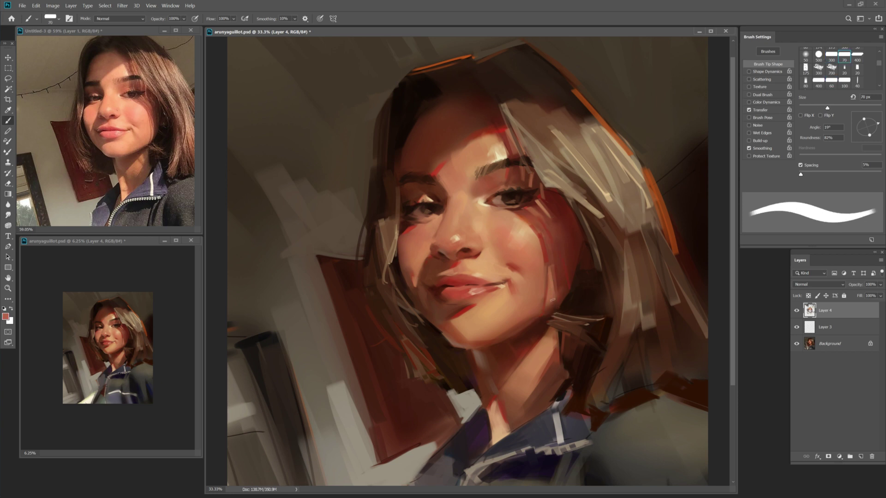
{"action": "left_click", "coordinate": [600, 286], "text": "alt"}
{"action": "key", "text": "bracketleft"}
{"action": "key", "text": "bracketleft"}
{"action": "key", "text": "bracketleft"}
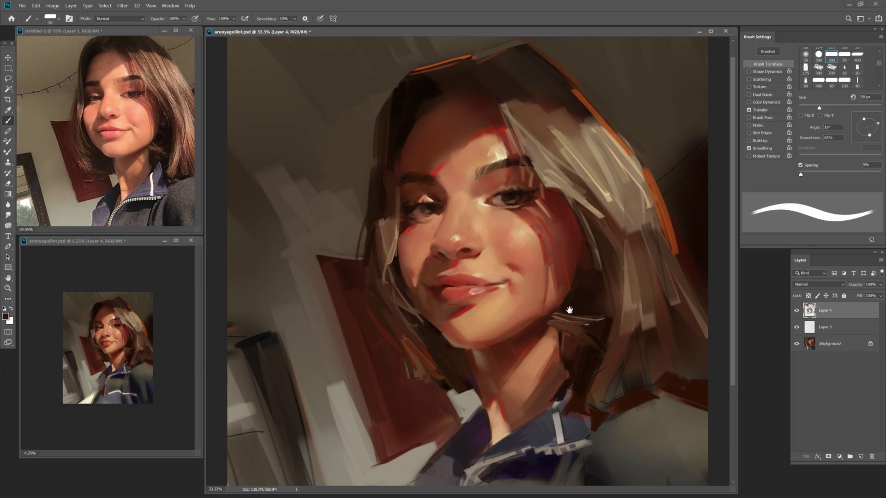
{"action": "key", "text": "bracketright"}
{"action": "key", "text": "bracketright"}
{"action": "key", "text": "bracketright"}
{"action": "key", "text": "bracketright"}
{"action": "key", "text": "bracketright"}
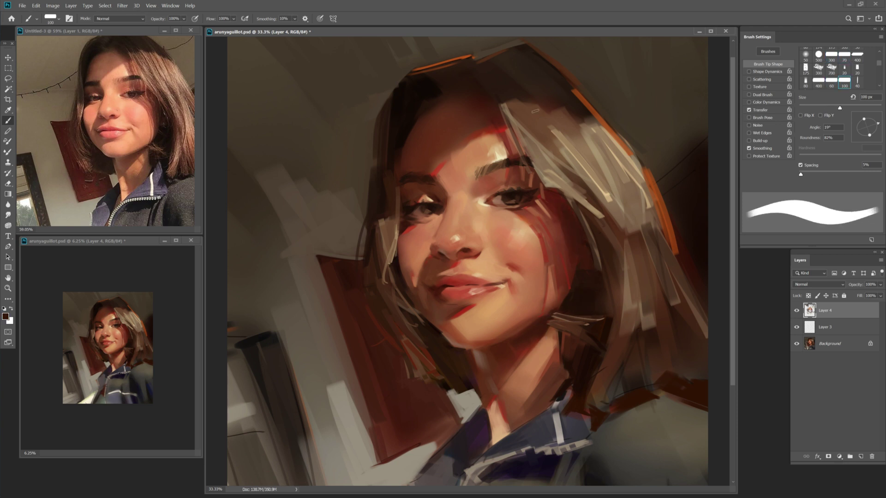
{"action": "key", "text": "bracketleft"}
{"action": "key", "text": "bracketleft"}
{"action": "key", "text": "bracketleft"}
Sample a light beige and a dark brown, sizing the brush between 25 and 90 px.
{"action": "left_click", "coordinate": [563, 192], "text": "alt"}
{"action": "key", "text": "bracketleft"}
{"action": "key", "text": "bracketleft"}
{"action": "key", "text": "bracketleft"}
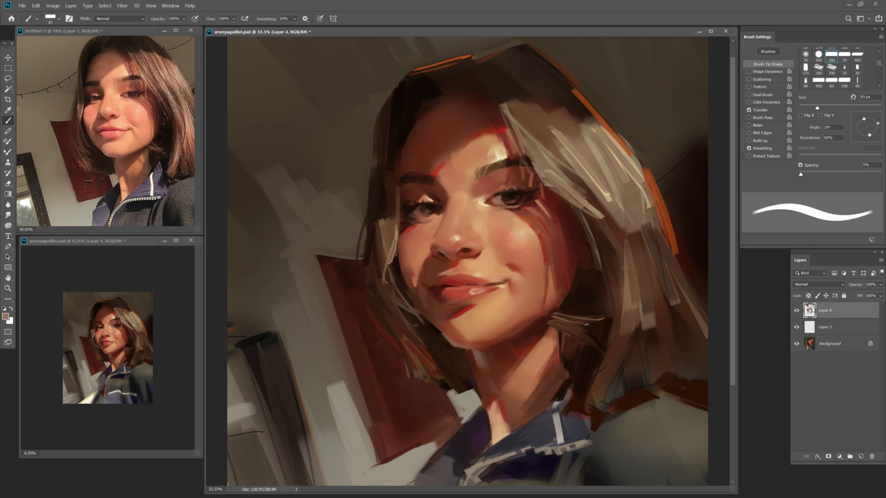
{"action": "key", "text": "bracketright"}
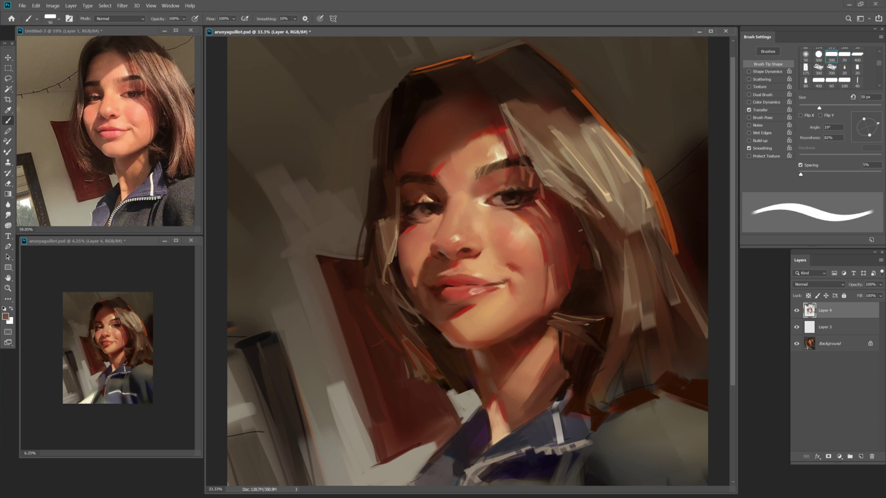
{"action": "key", "text": "bracketleft"}
{"action": "key", "text": "bracketleft"}
{"action": "key", "text": "bracketleft"}
{"action": "key", "text": "bracketright"}
{"action": "key", "text": "bracketright"}
{"action": "key", "text": "bracketright"}
{"action": "key", "text": "bracketright"}
{"action": "key", "text": "bracketright"}
{"action": "key", "text": "bracketright"}
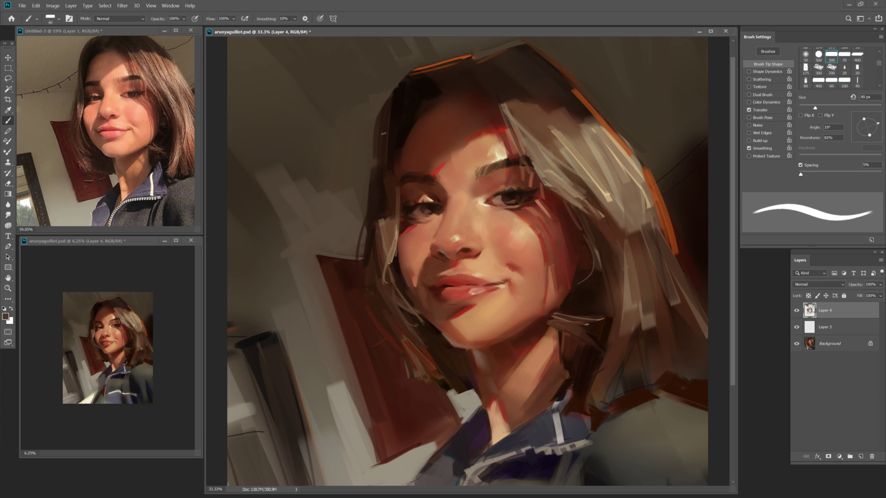
{"action": "left_click", "coordinate": [401, 159], "text": "alt"}
{"action": "key", "text": "bracketright"}
Sample a darker brown and paint a dark stroke along the hairline at 175 px.
{"action": "key", "text": "bracketright"}
{"action": "key", "text": "bracketright"}
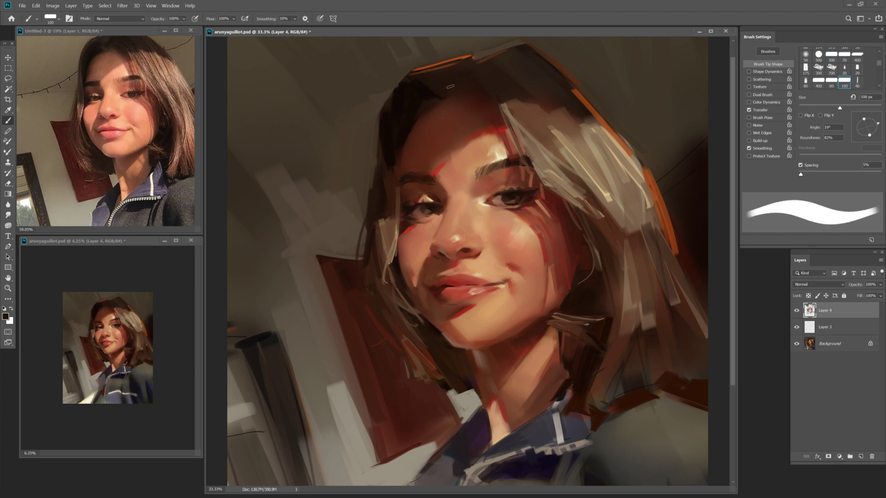
{"action": "left_click", "coordinate": [506, 90], "text": "alt"}
{"action": "key", "text": "bracketright"}
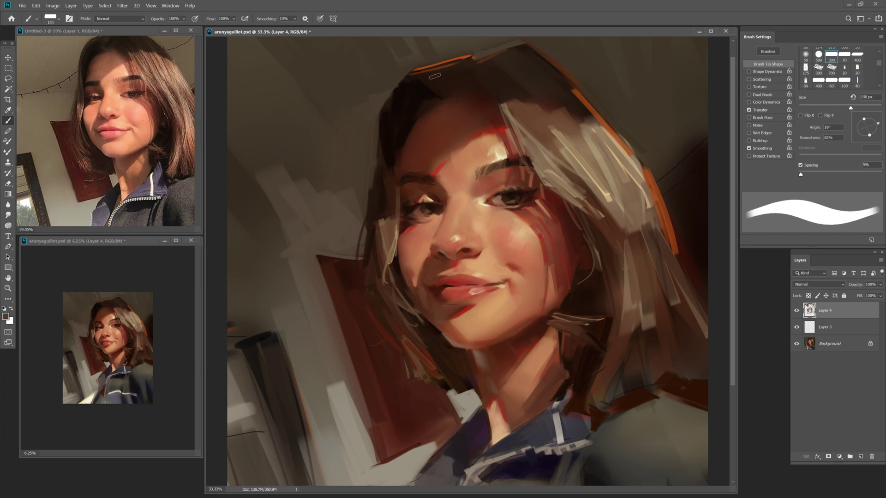
{"action": "left_click", "coordinate": [442, 80], "text": "alt"}
{"action": "key", "text": "bracketleft"}
{"action": "key", "text": "bracketright"}
{"action": "key", "text": "bracketright"}
{"action": "left_click_drag", "start_coordinate": [462, 69], "coordinate": [444, 93]}
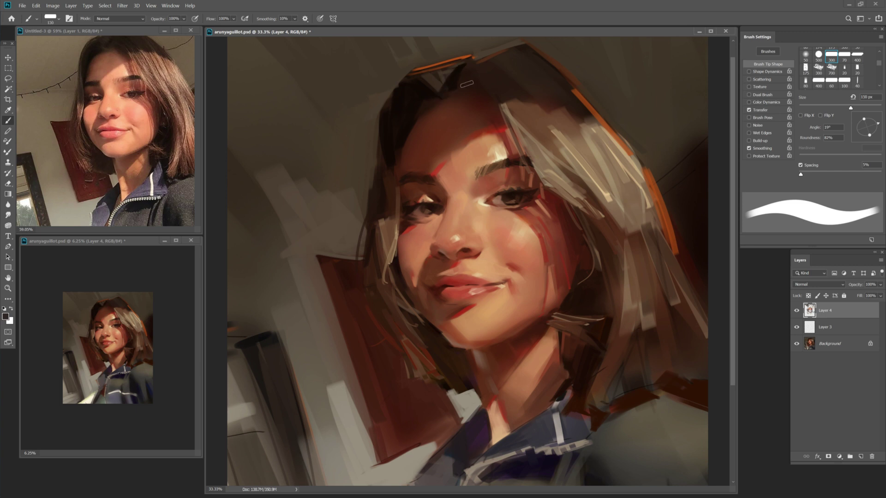
Sample reddish, darker and lighter hair browns, shrinking the brush for finer strands.
{"action": "left_click", "coordinate": [497, 145], "text": "alt"}
{"action": "key", "text": "bracketright"}
{"action": "key", "text": "bracketright"}
{"action": "key", "text": "bracketright"}
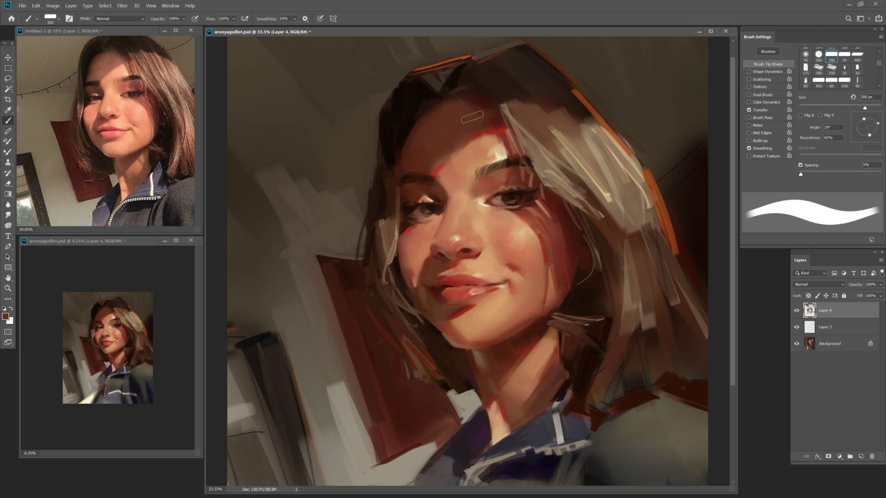
{"action": "key", "text": "bracketleft"}
{"action": "key", "text": "bracketleft"}
{"action": "key", "text": "bracketleft"}
{"action": "key", "text": "bracketleft"}
{"action": "key", "text": "bracketleft"}
{"action": "key", "text": "bracketleft"}
{"action": "key", "text": "bracketleft"}
{"action": "left_click", "coordinate": [494, 95], "text": "alt"}
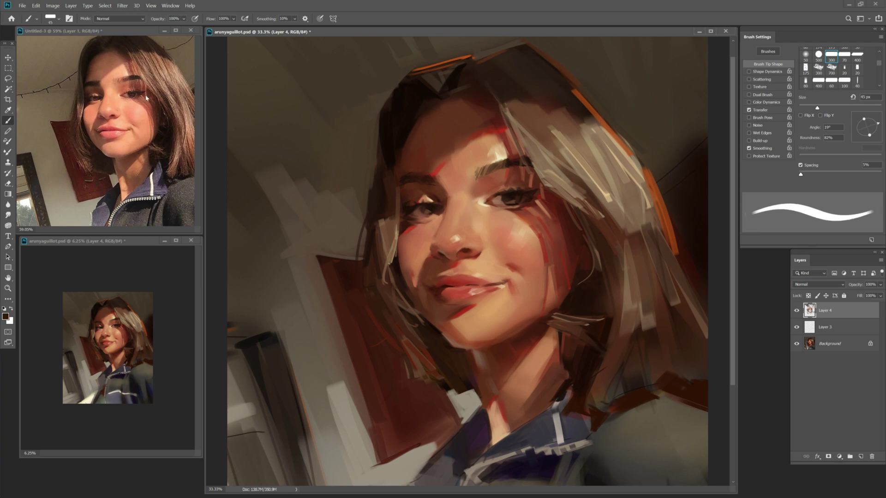
{"action": "key", "text": "bracketright"}
{"action": "key", "text": "bracketright"}
{"action": "key", "text": "bracketright"}
{"action": "left_click", "coordinate": [525, 135], "text": "alt"}
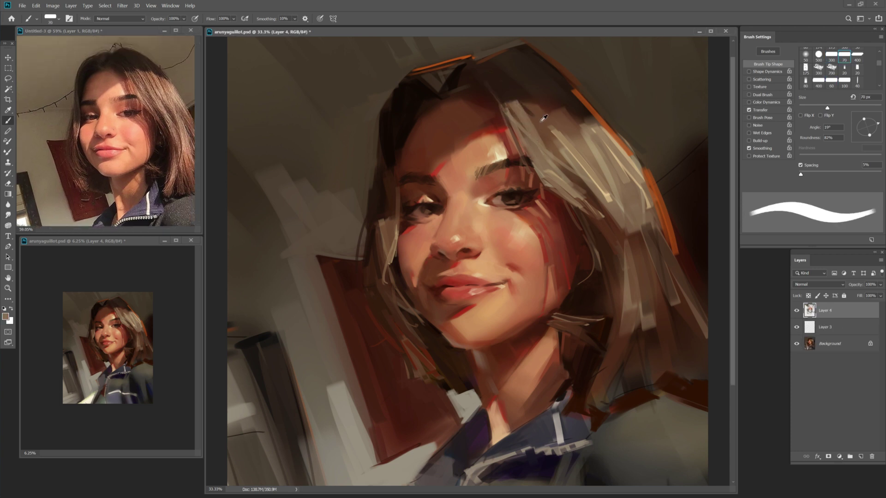
Bring the jacket collar into view and paint dark navy strokes over it.
{"action": "key", "text": "z"}
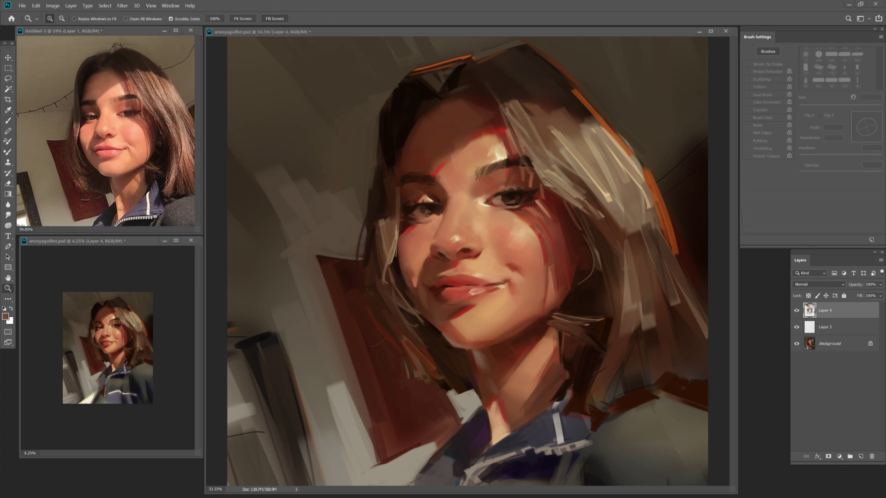
{"action": "left_click_drag", "start_coordinate": [548, 315], "coordinate": [545, 197]}
{"action": "key", "text": "b"}
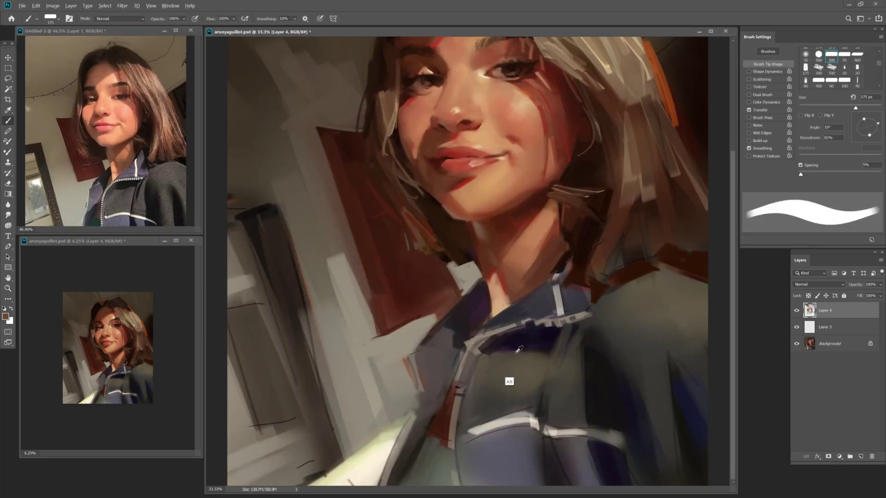
{"action": "key", "text": "bracketleft"}
{"action": "key", "text": "bracketleft"}
{"action": "key", "text": "bracketleft"}
Sample reddish brown, jacket and light beige tones with a narrower brush.
{"action": "key", "text": "bracketleft"}
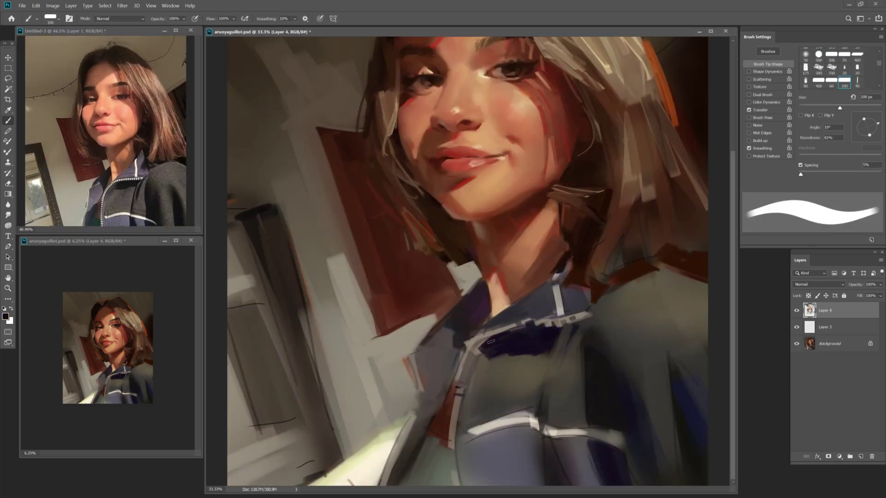
{"action": "mouse_move", "coordinate": [490, 346]}
{"action": "left_mouse_down"}
{"action": "mouse_move", "coordinate": [472, 356]}
{"action": "mouse_move", "coordinate": [469, 371]}
{"action": "left_mouse_up"}
{"action": "key", "text": "bracketleft"}
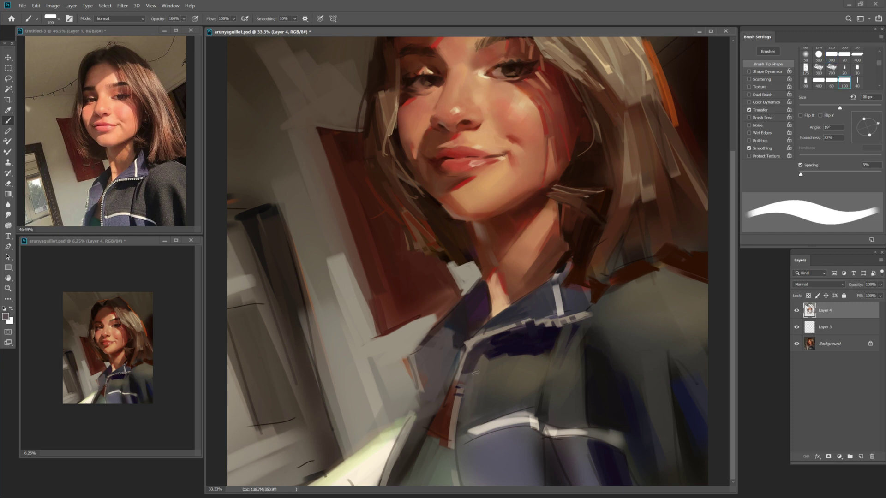
{"action": "left_click", "coordinate": [442, 423], "text": "alt"}
{"action": "key", "text": "bracketleft"}
{"action": "key", "text": "bracketleft"}
{"action": "key", "text": "bracketleft"}
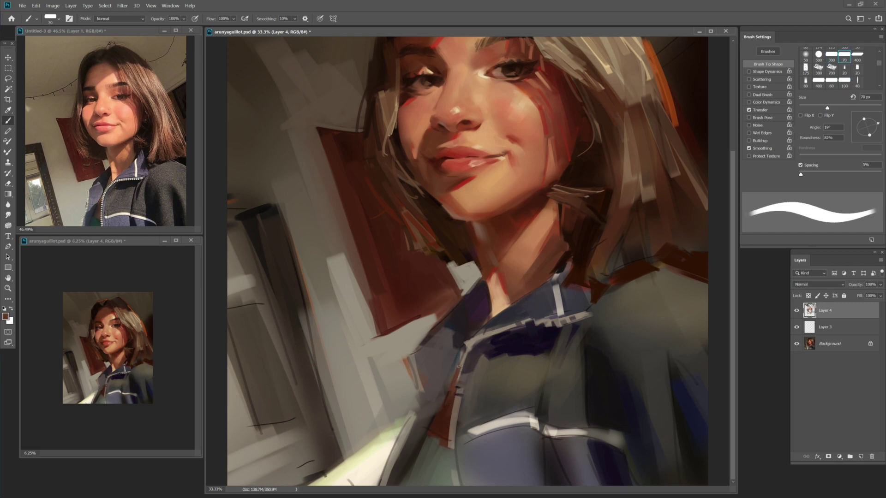
{"action": "key", "text": "bracketleft"}
{"action": "left_click", "coordinate": [443, 371], "text": "alt"}
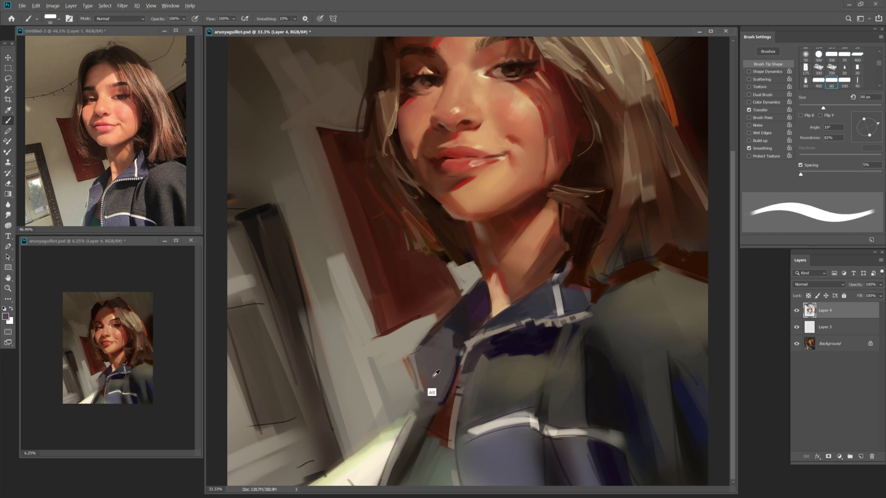
{"action": "left_click", "coordinate": [478, 349], "text": "alt"}
{"action": "key", "text": "bracketright"}
{"action": "key", "text": "bracketright"}
{"action": "key", "text": "bracketright"}
{"action": "left_click", "coordinate": [512, 429], "text": "alt"}
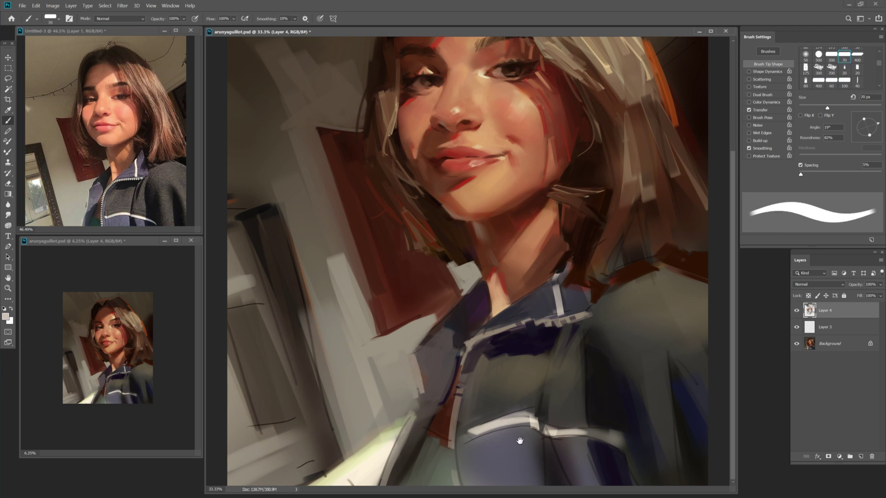
{"action": "key", "text": "bracketright"}
{"action": "key", "text": "bracketright"}
Sample dark colours from the jacket and fine-tune the brush size.
{"action": "left_click", "coordinate": [607, 467], "text": "alt"}
{"action": "key", "text": "bracketleft"}
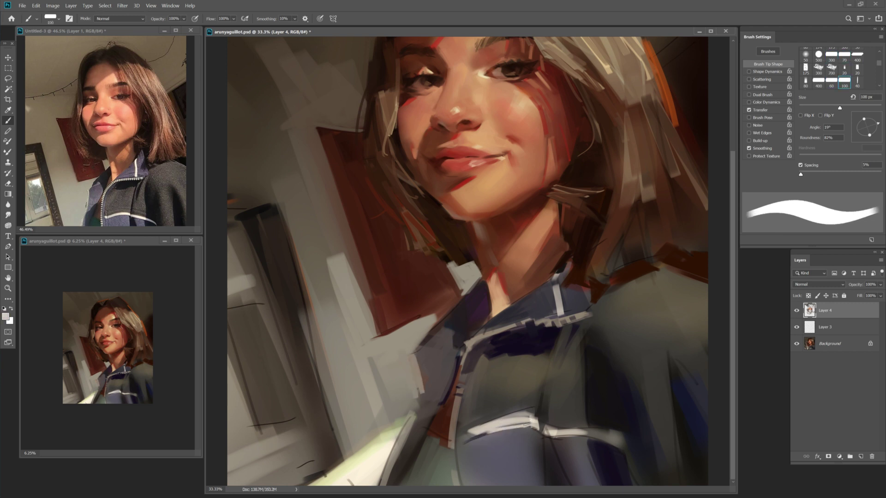
{"action": "left_click", "coordinate": [507, 429], "text": "alt"}
{"action": "key", "text": "bracketleft"}
{"action": "key", "text": "bracketleft"}
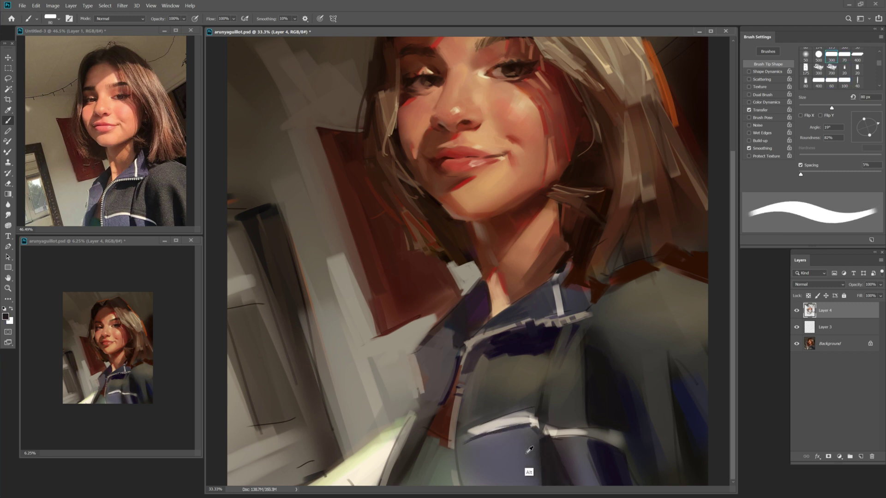
{"action": "key", "text": "bracketright"}
{"action": "key", "text": "bracketright"}
{"action": "key", "text": "bracketright"}
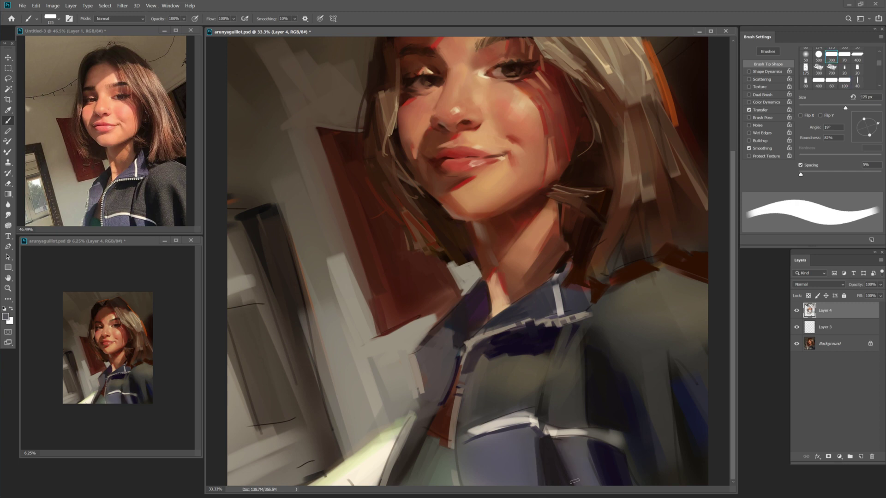
{"action": "key", "text": "bracketleft"}
{"action": "key", "text": "bracketleft"}
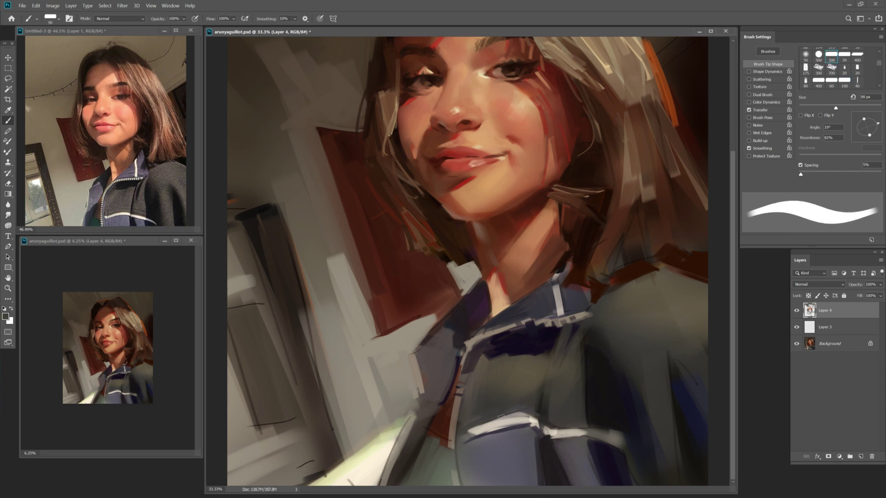
{"action": "key", "text": "bracketright"}
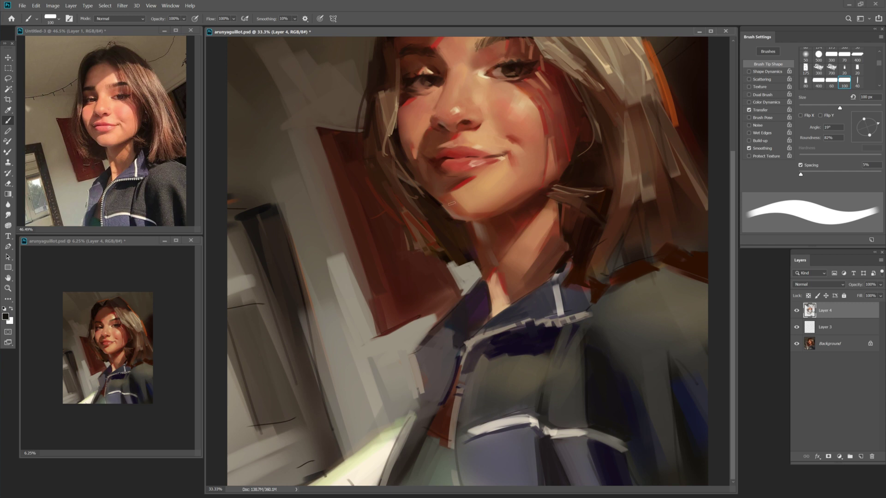
{"action": "key", "text": "bracketleft"}
{"action": "key", "text": "bracketleft"}
Paint a dark stroke down the door edge, then lighten it and the lower-left door base.
{"action": "key", "text": "alt"}
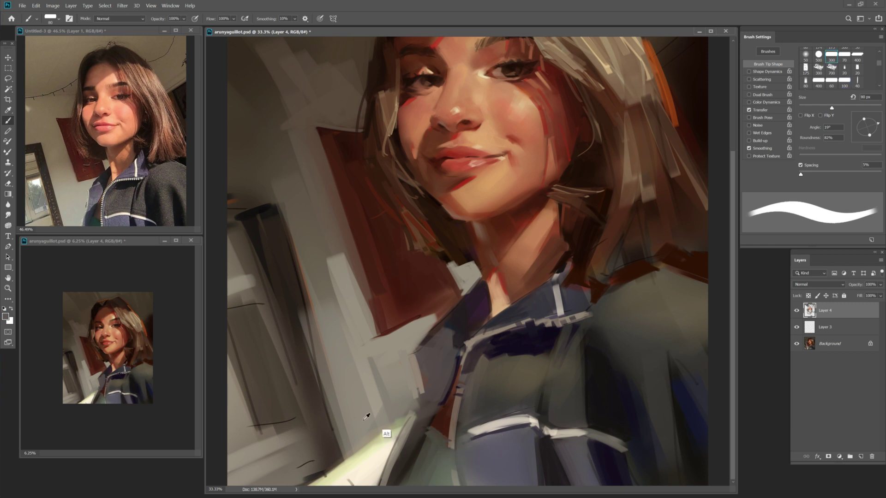
{"action": "key", "text": "bracketright"}
{"action": "key", "text": "bracketright"}
{"action": "key", "text": "bracketright"}
{"action": "key", "text": "bracketright"}
{"action": "left_click", "coordinate": [261, 168], "text": "alt"}
{"action": "mouse_move", "coordinate": [251, 212]}
{"action": "left_mouse_down"}
{"action": "mouse_move", "coordinate": [282, 341]}
{"action": "mouse_move", "coordinate": [311, 361]}
{"action": "mouse_move", "coordinate": [290, 351]}
{"action": "mouse_move", "coordinate": [323, 461]}
{"action": "left_mouse_up"}
{"action": "left_click", "coordinate": [257, 306], "text": "alt"}
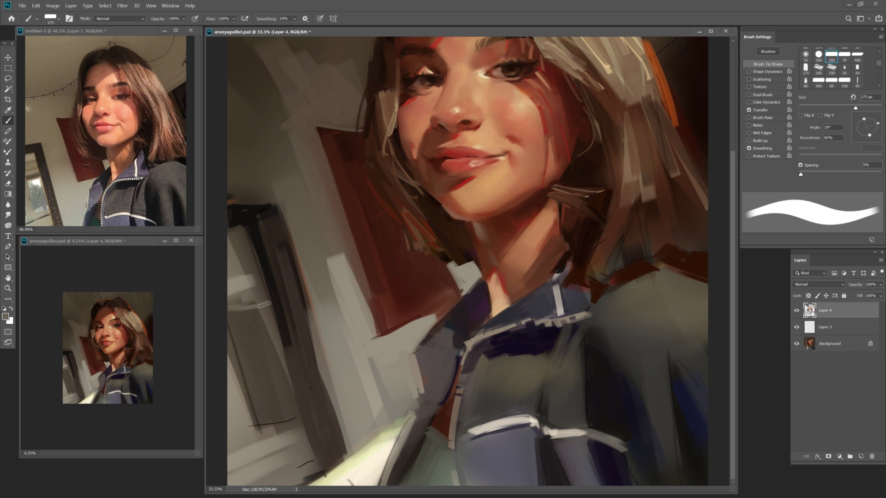
{"action": "mouse_move", "coordinate": [237, 370]}
{"action": "left_mouse_down"}
{"action": "mouse_move", "coordinate": [260, 441]}
{"action": "mouse_move", "coordinate": [240, 437]}
{"action": "mouse_move", "coordinate": [284, 429]}
{"action": "left_mouse_up"}
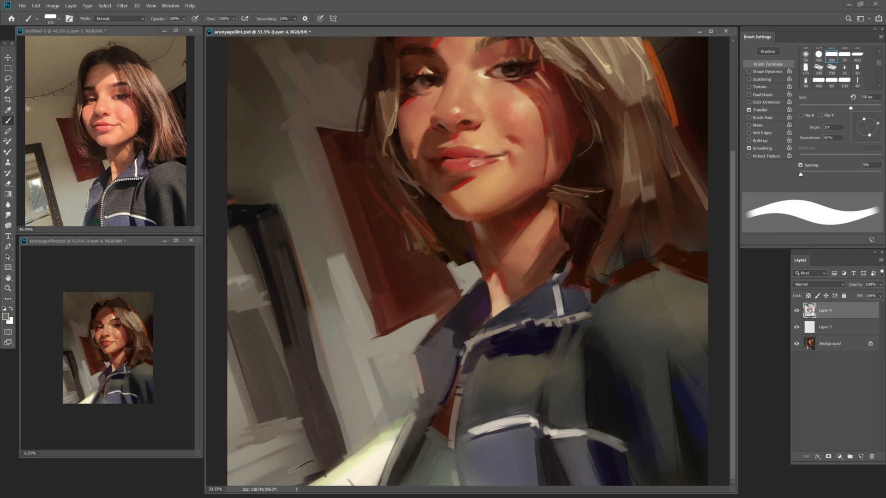
Return the view to the face and sample lighter skin and cheek tan tones.
{"action": "key", "text": "z"}
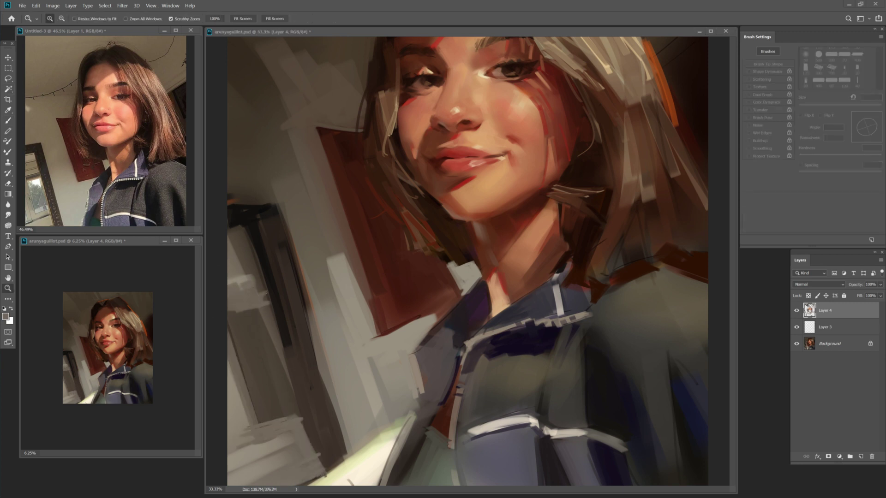
{"action": "key", "text": "b"}
{"action": "scroll", "coordinate": [516, 258], "scroll_direction": "up", "scroll_amount": 3}
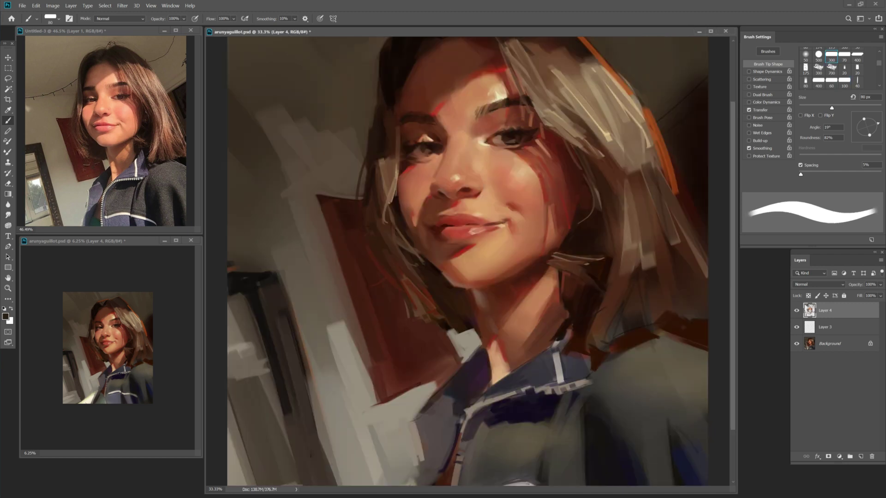
{"action": "key", "text": "bracketleft"}
{"action": "key", "text": "bracketright"}
{"action": "key", "text": "bracketright"}
{"action": "key", "text": "bracketright"}
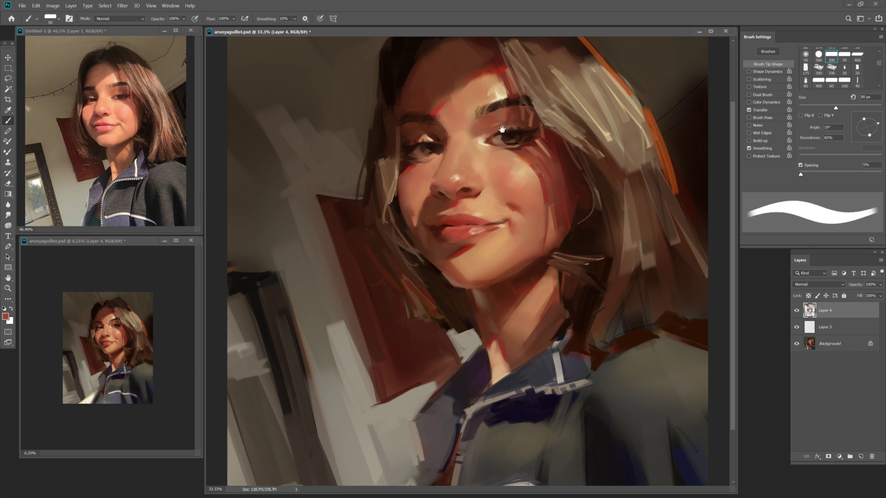
{"action": "key", "text": "bracketright"}
{"action": "left_click", "coordinate": [496, 130], "text": "alt"}
{"action": "key", "text": "bracketleft"}
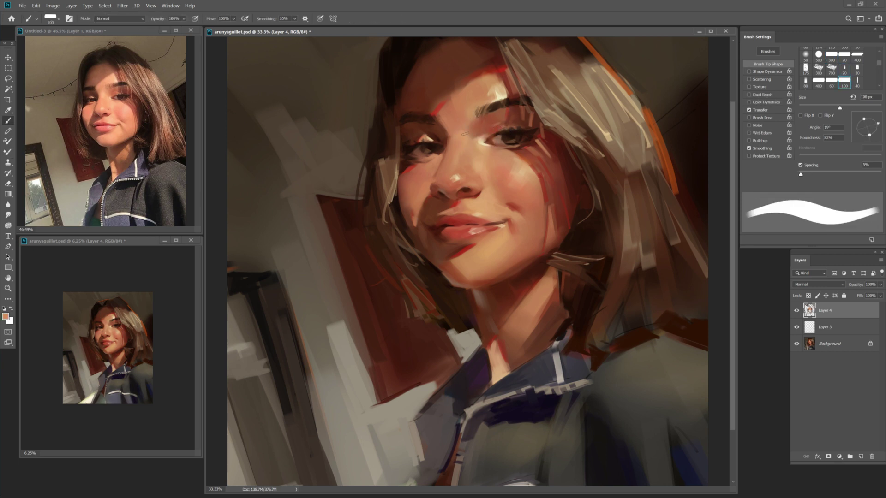
{"action": "left_click", "coordinate": [488, 146], "text": "alt"}
Try an enlarged Mixer Brush, go back to the regular Brush, and open the Color Picker.
{"action": "key", "text": "shift+b"}
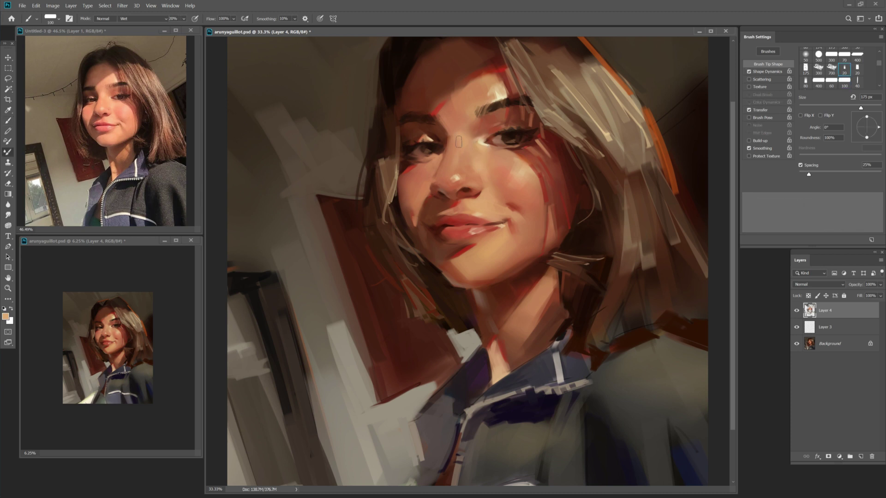
{"action": "key", "text": "bracketright"}
{"action": "key", "text": "bracketright"}
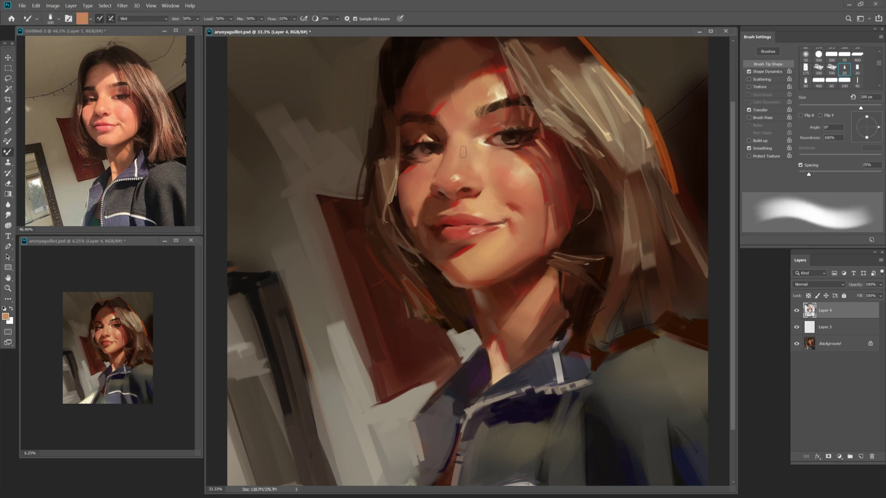
{"action": "key", "text": "shift+b"}
{"action": "key", "text": "F6"}
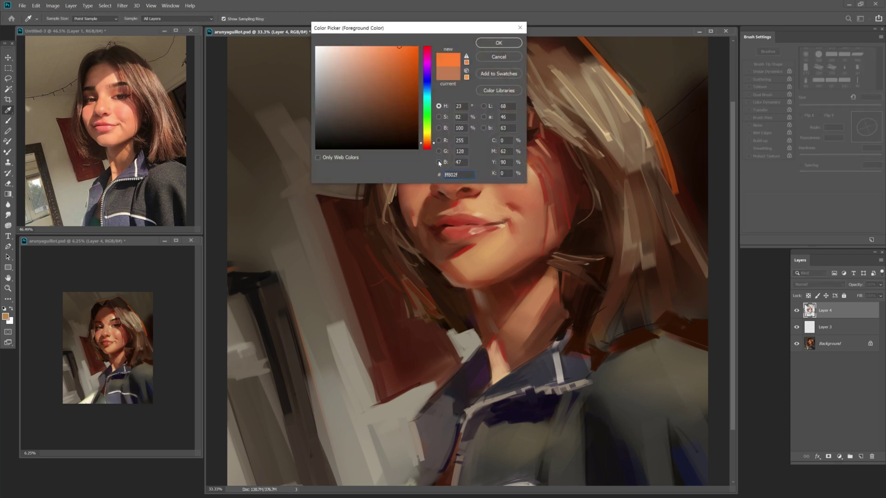
Choose an orange-red foreground colour and switch to a small full-opacity brush.
{"action": "left_click", "coordinate": [424, 50]}
{"action": "key", "text": "Return"}
{"action": "key", "text": "bracketleft"}
{"action": "key", "text": "bracketleft"}
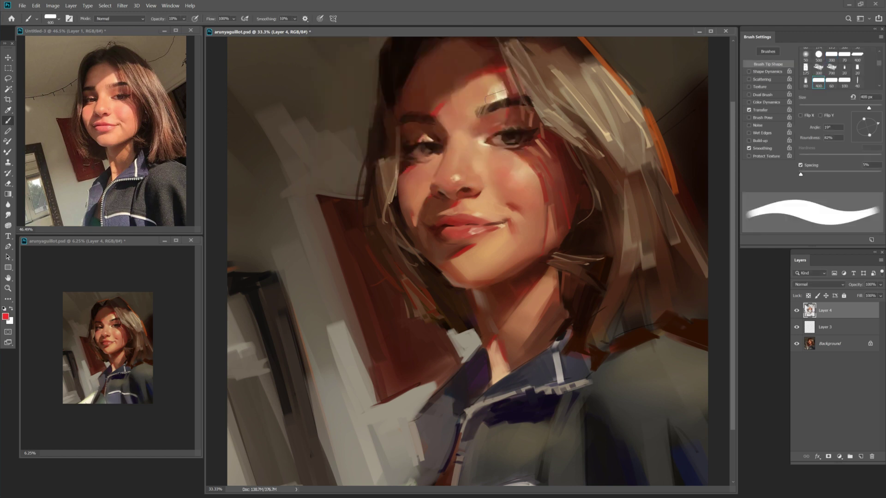
{"action": "key", "text": "0"}
{"action": "key", "text": "bracketleft"}
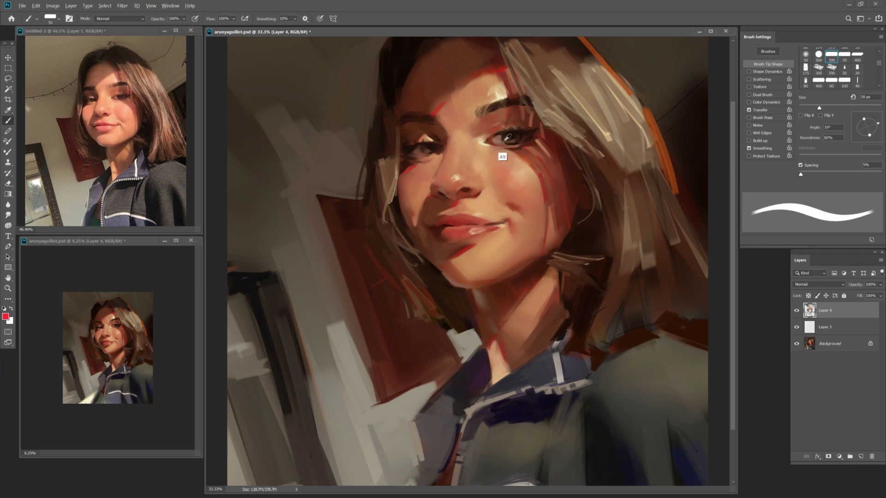
Sample skin tans and dark browns around the eyes, slightly resizing the brush.
{"action": "left_click", "coordinate": [497, 129], "text": "alt"}
{"action": "key", "text": "bracketright"}
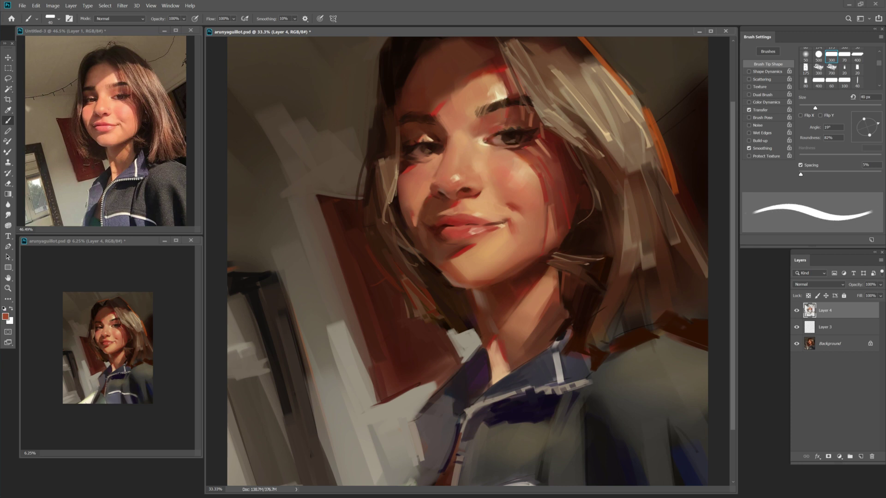
{"action": "left_click", "coordinate": [437, 156], "text": "alt"}
{"action": "key", "text": "bracketleft"}
{"action": "left_click", "coordinate": [439, 154], "text": "alt"}
{"action": "left_click", "coordinate": [445, 152], "text": "alt"}
{"action": "key", "text": "bracketright"}
{"action": "left_click", "coordinate": [434, 129], "text": "alt"}
{"action": "left_click", "coordinate": [428, 135], "text": "alt"}
{"action": "left_click", "coordinate": [443, 132], "text": "alt"}
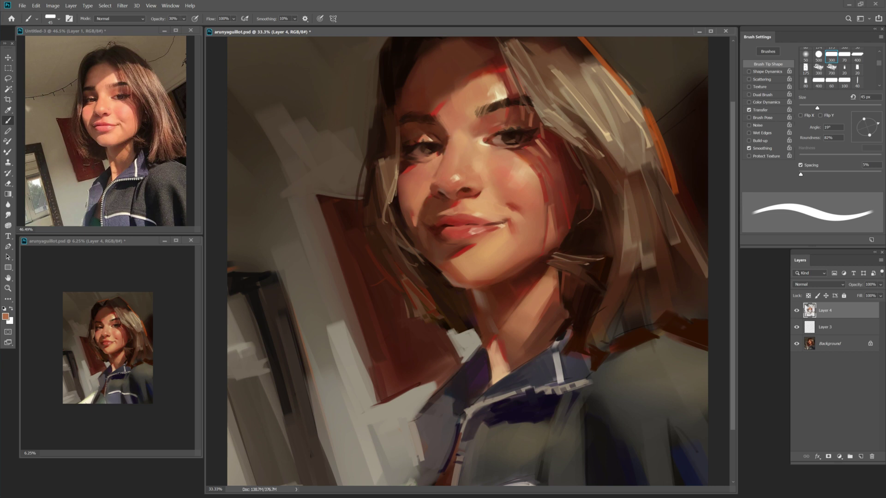
Sample a light peach skin tone and set a full-opacity brush of 45–60 px.
{"action": "key", "text": "bracketright"}
{"action": "key", "text": "bracketright"}
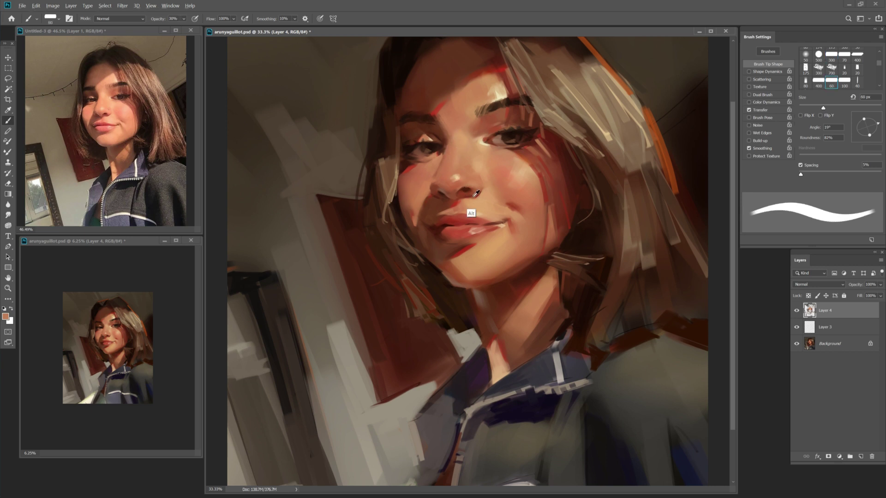
{"action": "key", "text": "bracketleft"}
{"action": "key", "text": "bracketleft"}
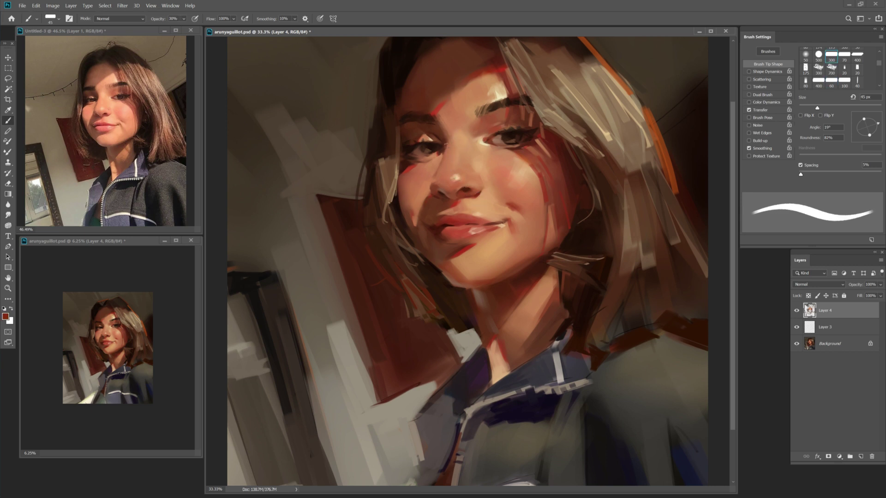
{"action": "left_click", "coordinate": [428, 205], "text": "alt"}
{"action": "key", "text": "0"}
{"action": "key", "text": "bracketright"}
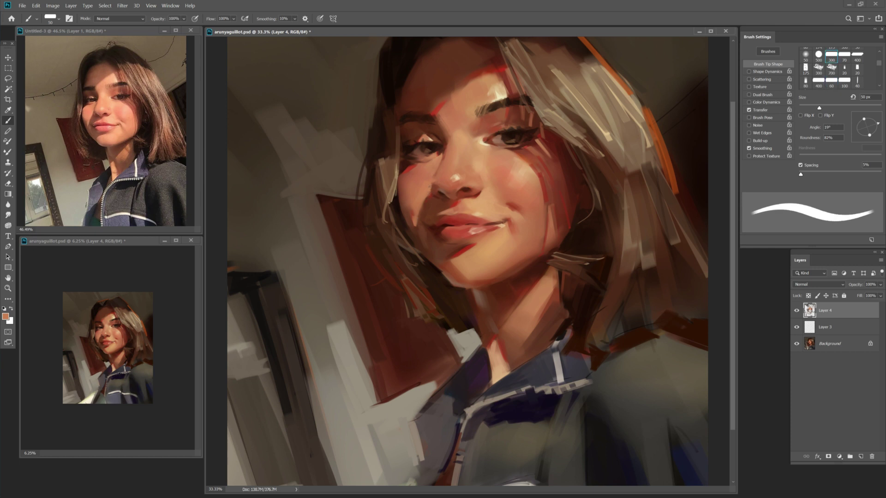
{"action": "key", "text": "bracketleft"}
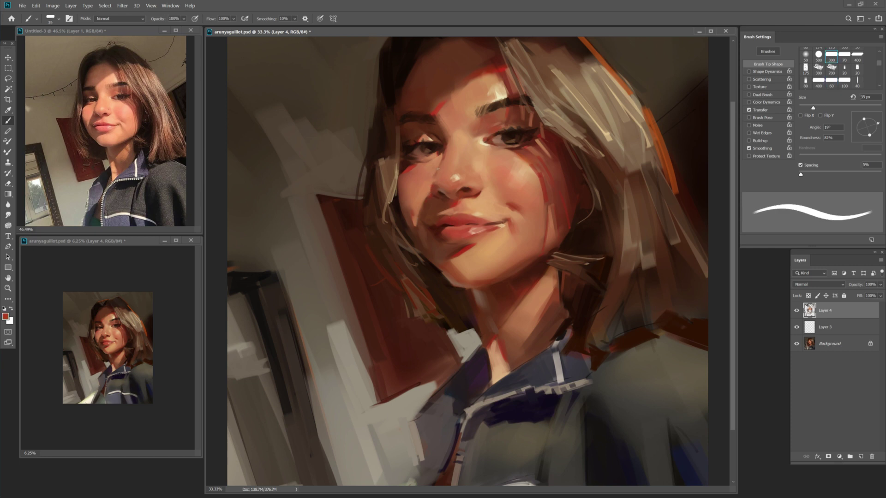
{"action": "key", "text": "bracketright"}
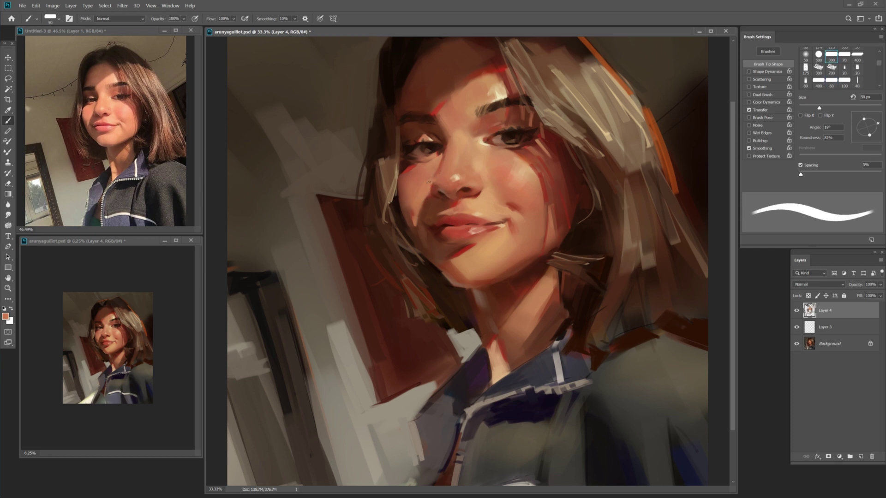
{"action": "key", "text": "bracketright"}
Sample a darker face colour, then blend with a 150 px Mixer Brush using dark red.
{"action": "left_click", "coordinate": [445, 170], "text": "alt"}
{"action": "key", "text": "bracketleft"}
{"action": "key", "text": "bracketleft"}
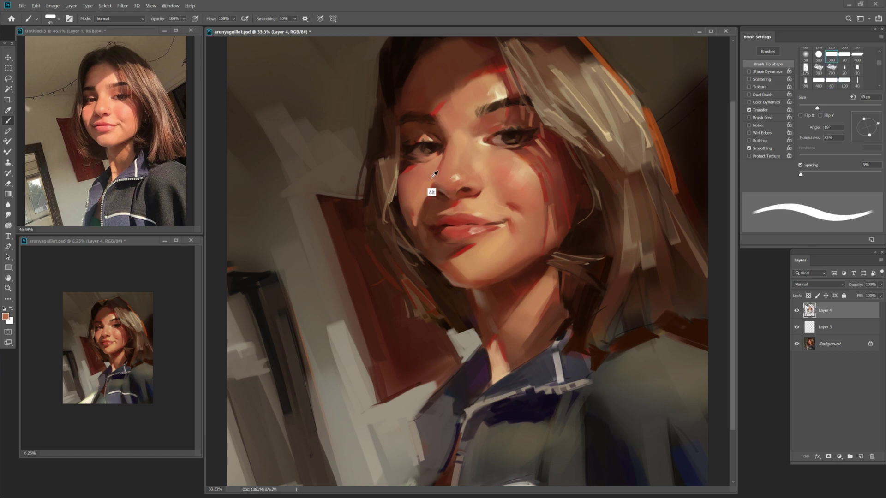
{"action": "key", "text": "bracketright"}
{"action": "key", "text": "bracketright"}
{"action": "key", "text": "bracketright"}
{"action": "key", "text": "bracketright"}
{"action": "key", "text": "bracketright"}
{"action": "key", "text": "bracketright"}
{"action": "key", "text": "bracketright"}
{"action": "key", "text": "bracketright"}
{"action": "key", "text": "bracketright"}
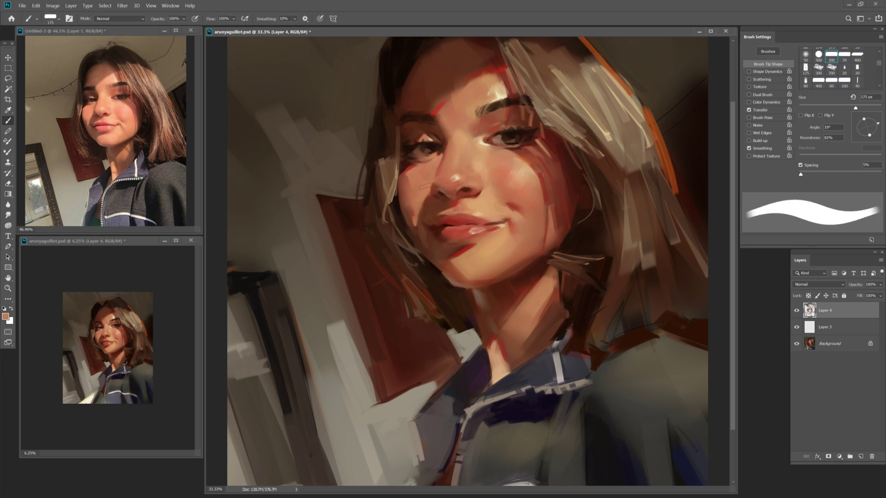
{"action": "key", "text": "shift+b"}
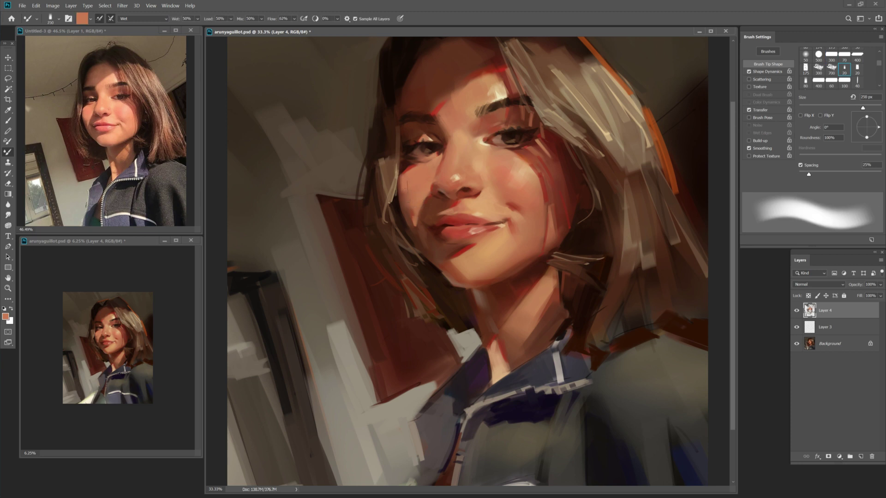
{"action": "left_click", "coordinate": [415, 234], "text": "alt"}
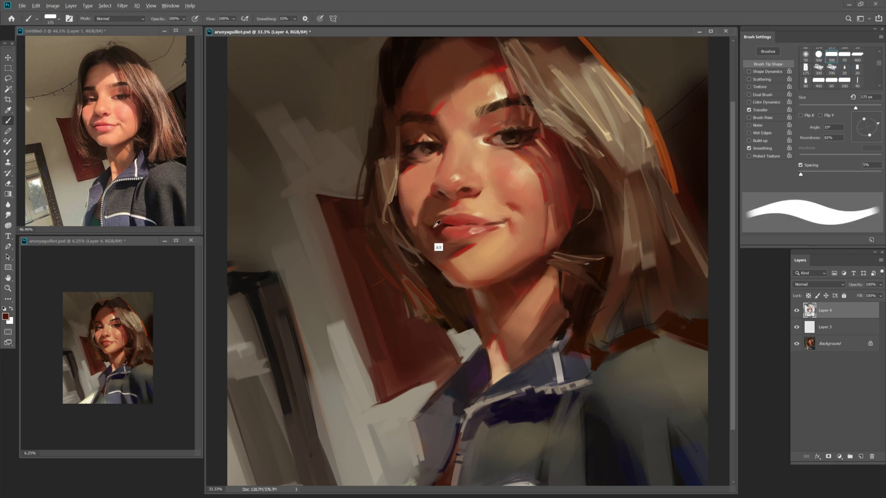
{"action": "key", "text": "bracketleft"}
{"action": "key", "text": "bracketleft"}
{"action": "key", "text": "bracketleft"}
Back on the regular Brush, pick a deep brick red foreground colour.
{"action": "key", "text": "shift+b"}
{"action": "left_click", "coordinate": [5, 317]}
{"action": "left_click", "coordinate": [430, 256]}
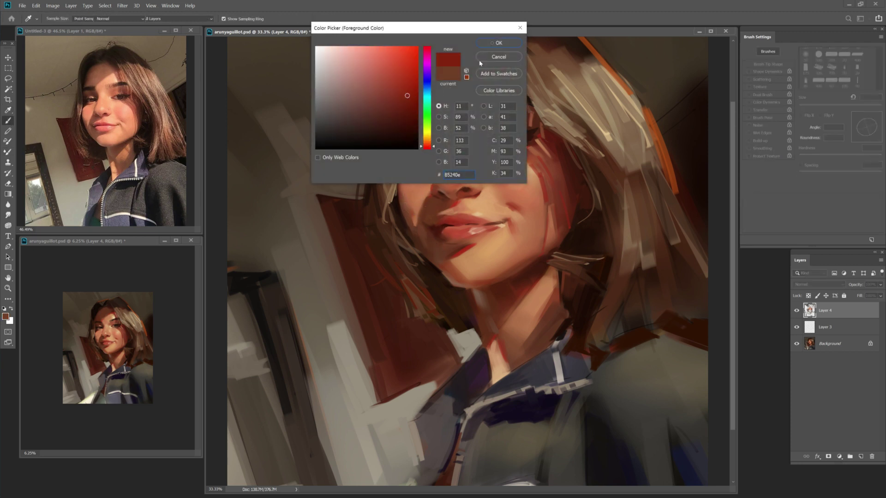
Confirm the brick red and, with the Mixer Brush, sample darker and reddish browns from the neck.
{"action": "key", "text": "Return"}
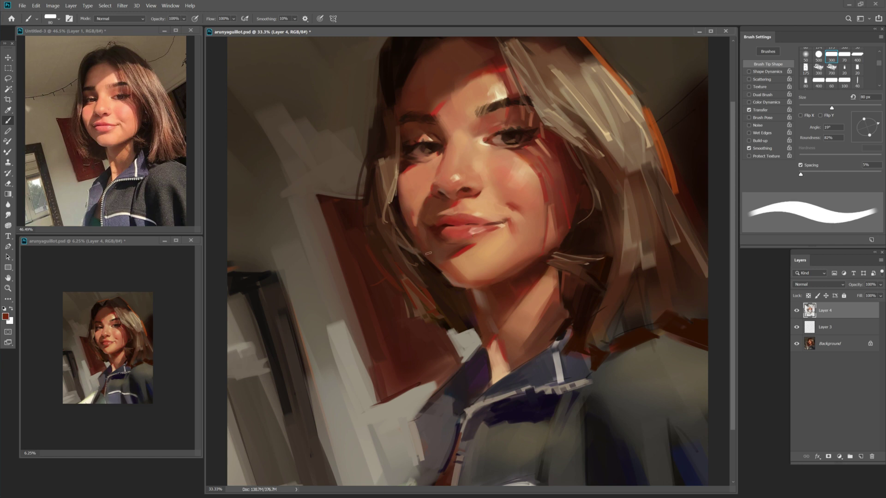
{"action": "key", "text": "shift+b"}
{"action": "key", "text": "shift+b"}
{"action": "key", "text": "shift+b"}
{"action": "key", "text": "shift+b"}
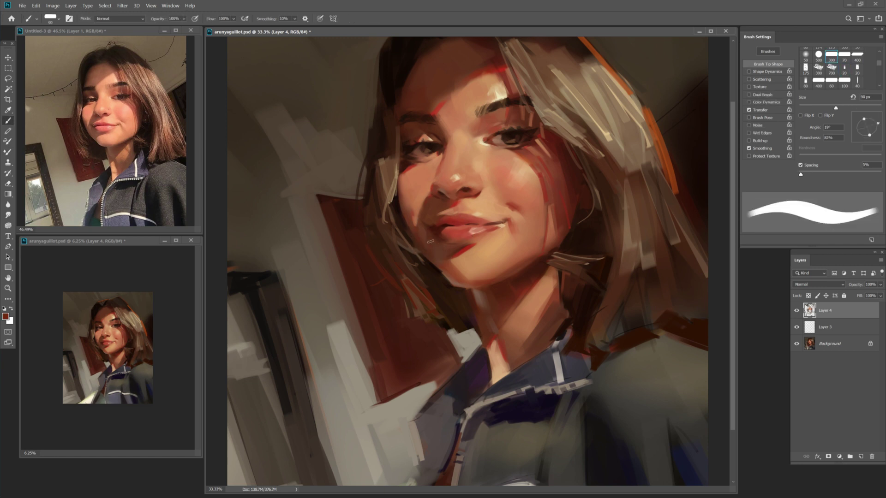
{"action": "left_click", "coordinate": [445, 290], "text": "alt"}
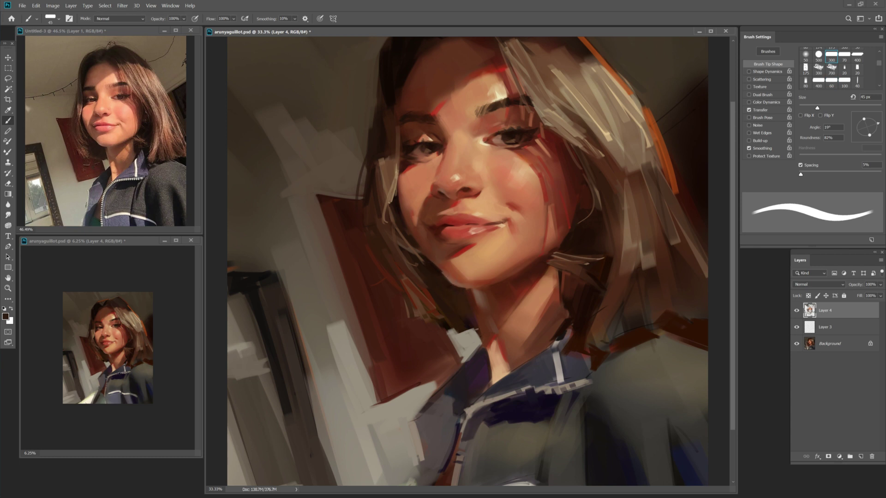
{"action": "key", "text": "bracketright"}
{"action": "key", "text": "bracketright"}
{"action": "left_click", "coordinate": [485, 314], "text": "alt"}
Sample peach and dark jaw browns, sizing the brush from 50 to 100 px for the neck shadows.
{"action": "key", "text": "bracketright"}
{"action": "key", "text": "bracketright"}
{"action": "left_click", "coordinate": [501, 344], "text": "alt"}
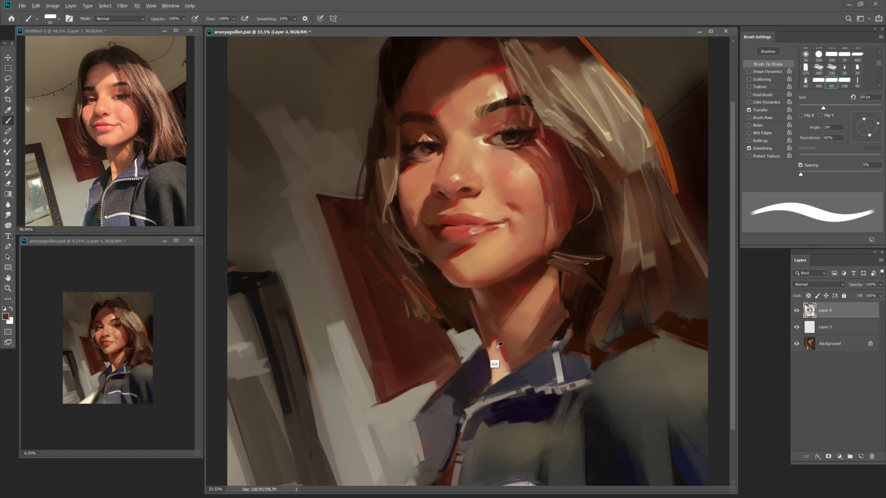
{"action": "key", "text": "bracketright"}
{"action": "key", "text": "bracketright"}
{"action": "key", "text": "bracketright"}
{"action": "key", "text": "bracketright"}
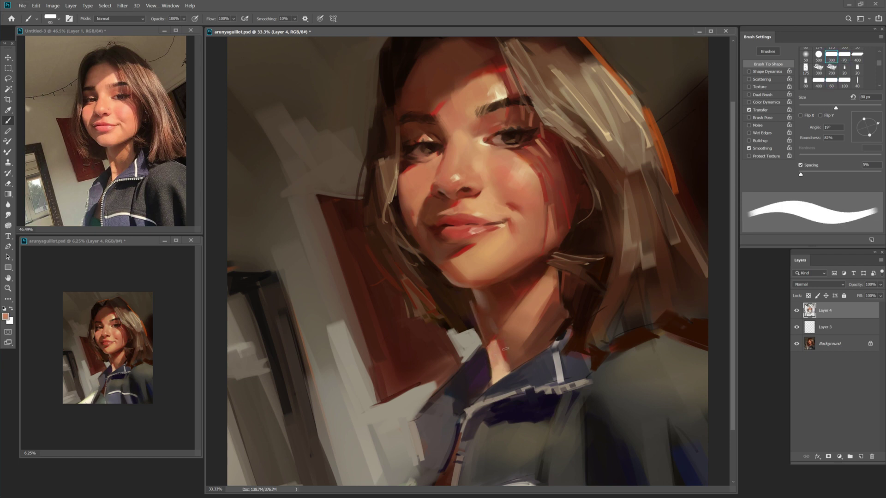
{"action": "key", "text": "bracketleft"}
{"action": "key", "text": "bracketleft"}
{"action": "key", "text": "bracketleft"}
{"action": "key", "text": "bracketleft"}
{"action": "key", "text": "bracketleft"}
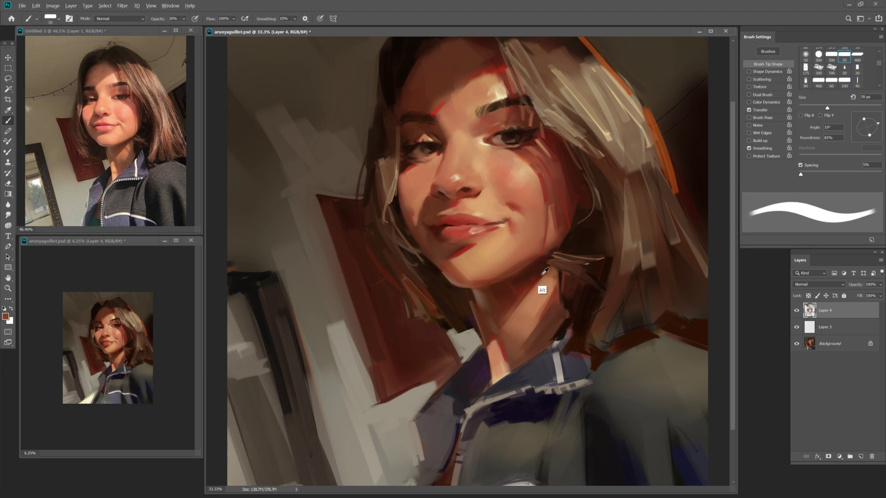
{"action": "left_click", "coordinate": [537, 283], "text": "alt"}
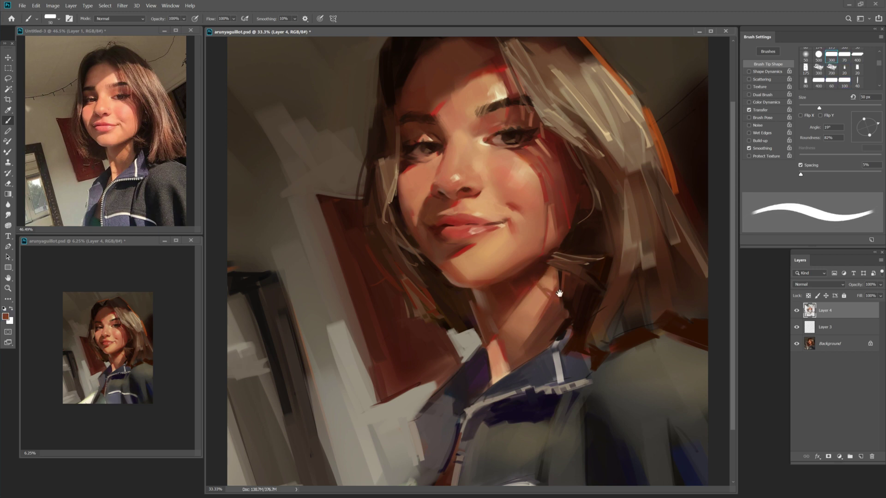
{"action": "key", "text": "bracketright"}
{"action": "key", "text": "bracketright"}
{"action": "key", "text": "bracketright"}
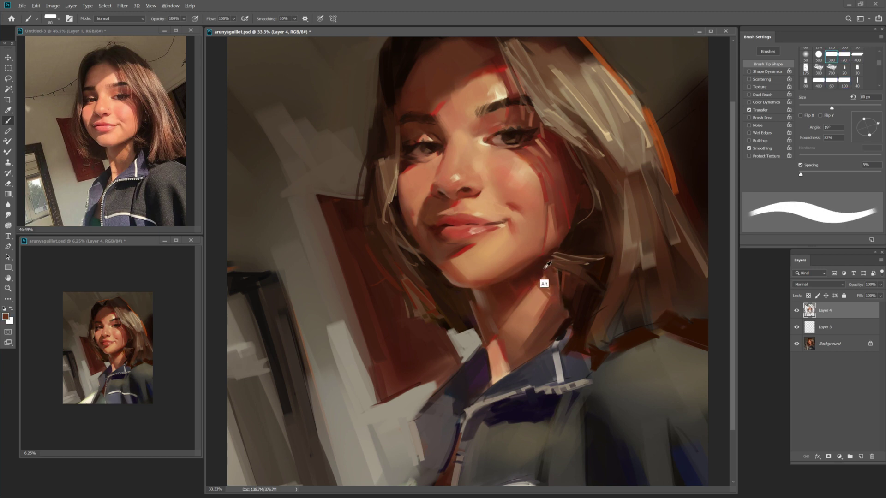
{"action": "key", "text": "bracketright"}
{"action": "key", "text": "bracketright"}
{"action": "key", "text": "bracketright"}
{"action": "key", "text": "bracketright"}
{"action": "key", "text": "bracketright"}
{"action": "key", "text": "bracketright"}
{"action": "key", "text": "bracketright"}
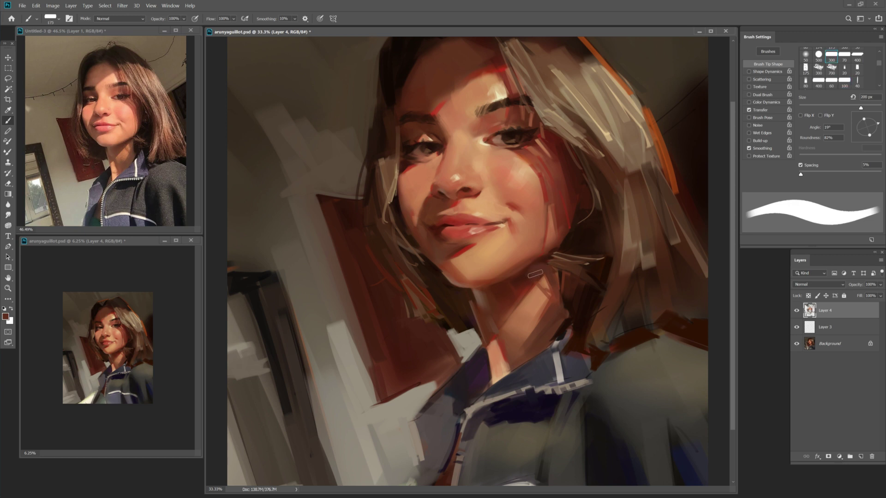
{"action": "key", "text": "bracketleft"}
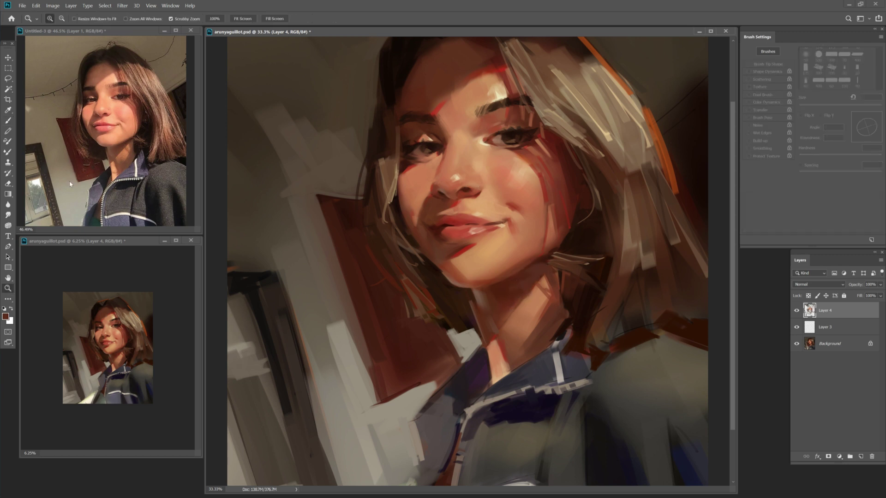
Reposition the canvas view and try brush sizes between 50 and 90 px.
{"action": "key", "text": "space"}
{"action": "key", "text": "bracketleft"}
{"action": "key", "text": "bracketleft"}
{"action": "key", "text": "bracketleft"}
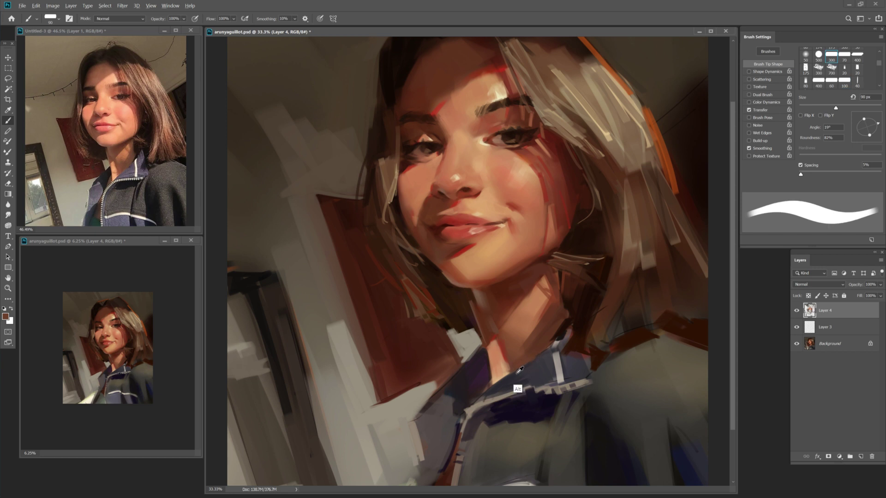
{"action": "key", "text": "bracketleft"}
{"action": "key", "text": "bracketleft"}
{"action": "key", "text": "bracketleft"}
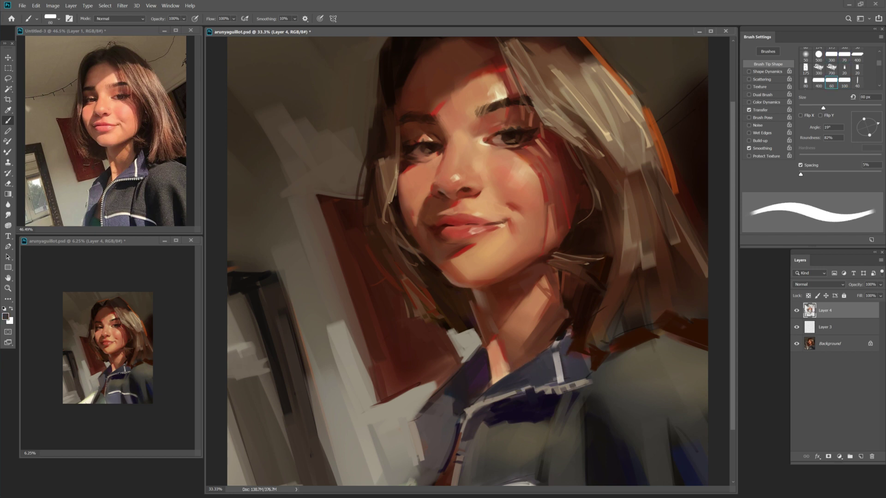
{"action": "key", "text": "bracketright"}
{"action": "key", "text": "bracketright"}
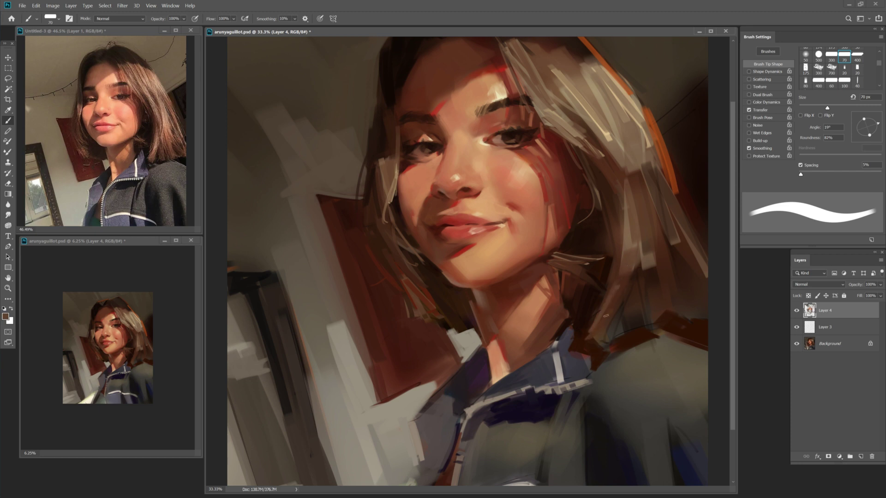
{"action": "key", "text": "bracketright"}
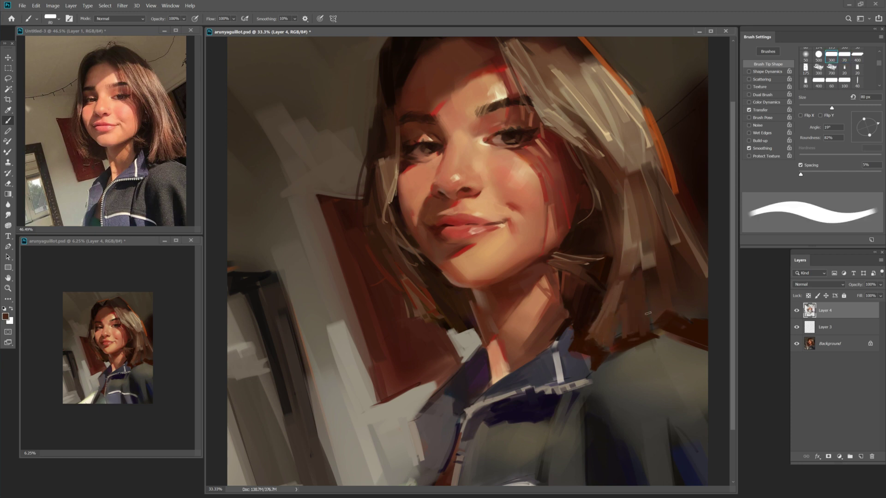
{"action": "key", "text": "bracketright"}
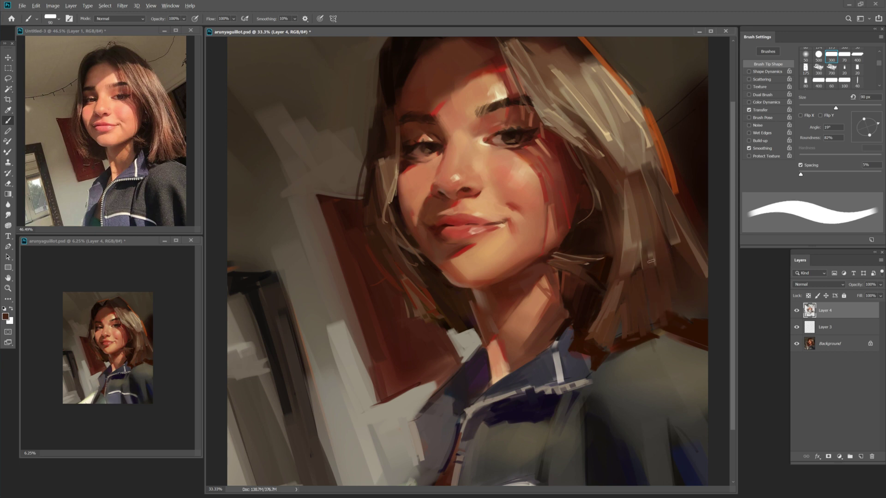
{"action": "key", "text": "bracketleft"}
{"action": "key", "text": "bracketleft"}
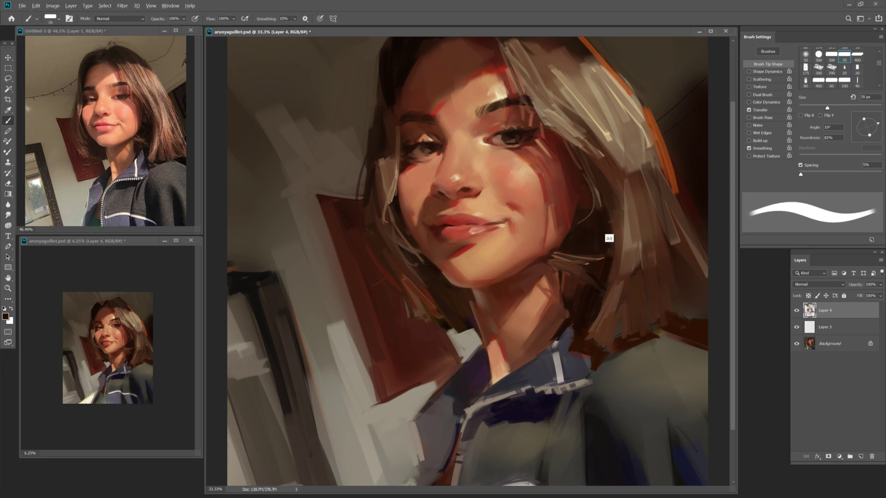
Paint a lighter brown hair strand on the right at 40 px, then flip the canvas horizontally.
{"action": "left_click", "coordinate": [616, 228], "text": "alt"}
{"action": "key", "text": "bracketleft"}
{"action": "key", "text": "bracketleft"}
{"action": "key", "text": "bracketleft"}
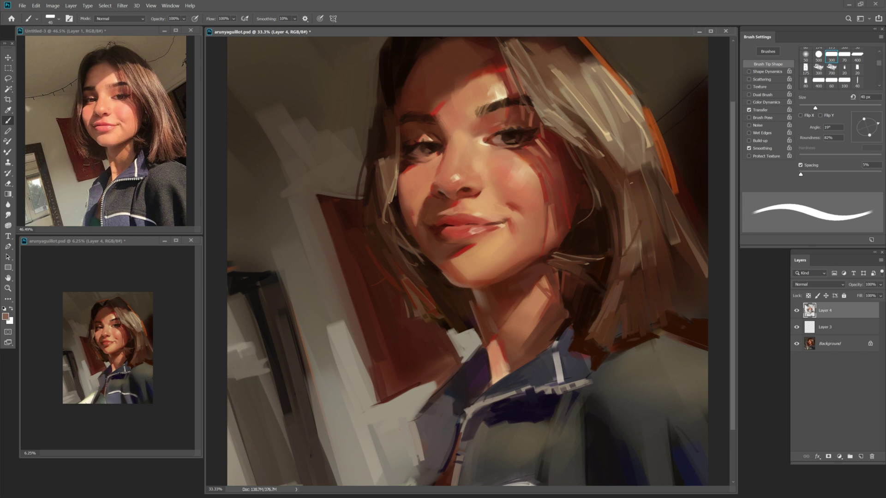
{"action": "key", "text": "bracketleft"}
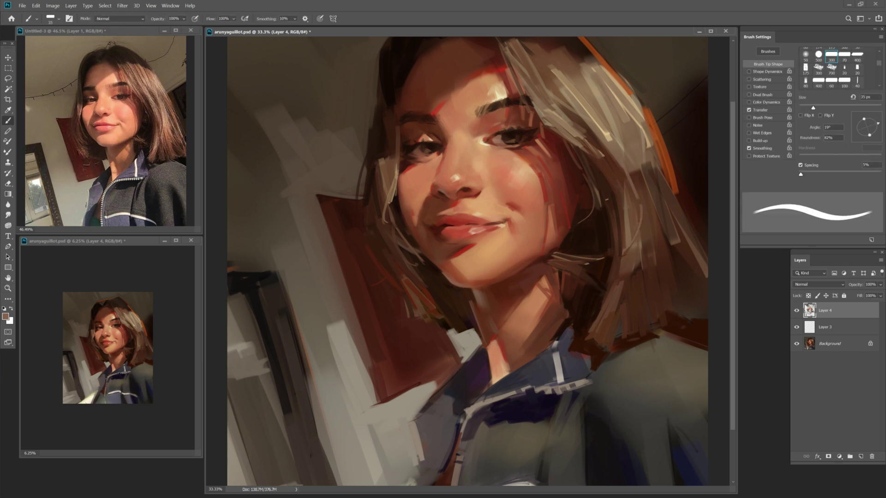
{"action": "key", "text": "bracketright"}
{"action": "left_click_drag", "start_coordinate": [646, 199], "coordinate": [693, 272]}
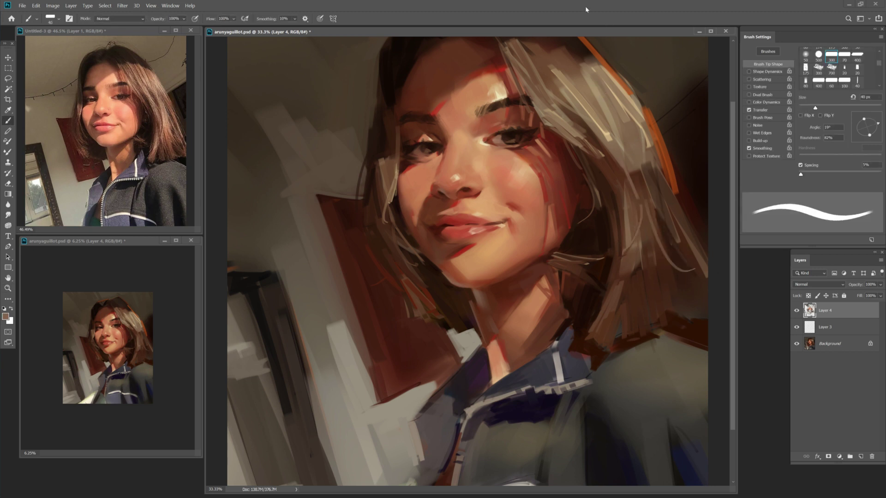
{"action": "key", "text": "z"}
{"action": "key", "text": "ctrl+shift+h"}
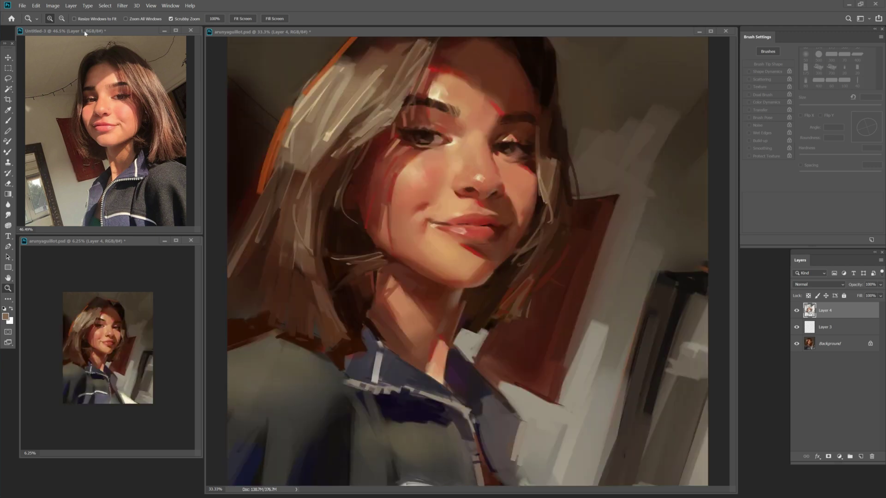
Flip the reference horizontally and shade the eye with a near-black at 35 px.
{"action": "key", "text": "ctrl+shift+h"}
{"action": "key", "text": "b"}
{"action": "left_click", "coordinate": [430, 131], "text": "alt"}
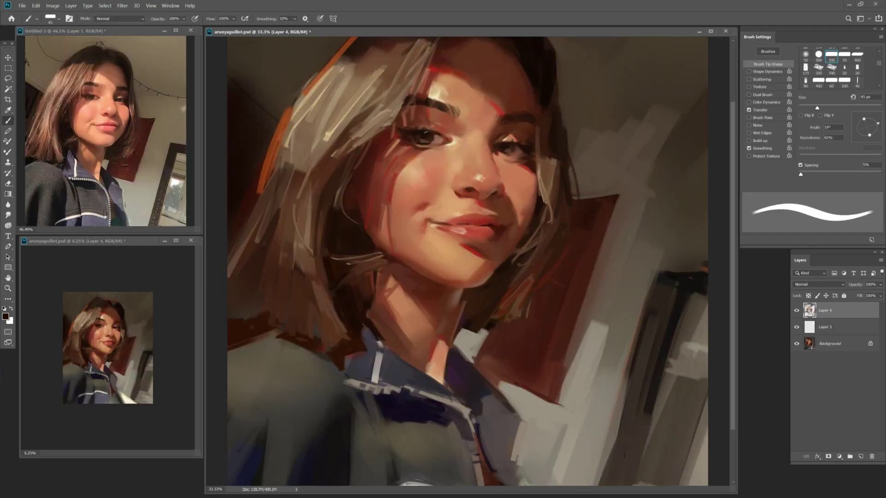
{"action": "key", "text": "["}
{"action": "left_click", "coordinate": [418, 143], "text": "alt"}
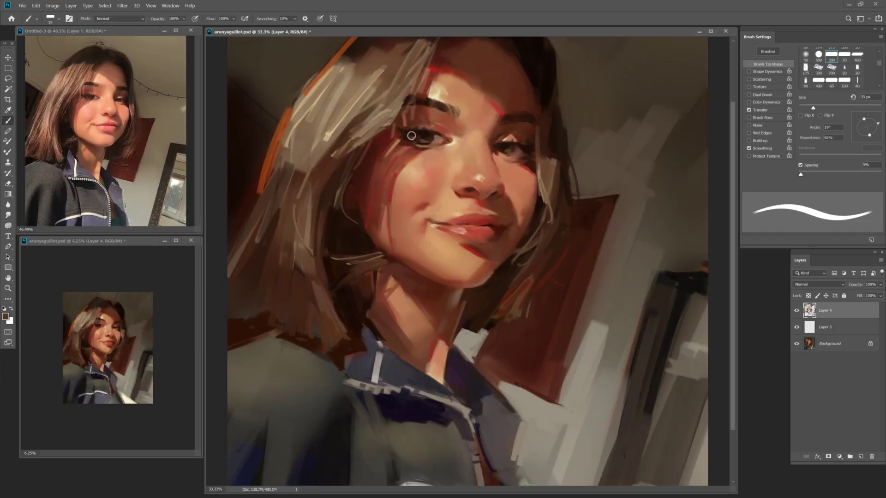
Paint light tan and lighter skin tones around the eye with a 30–35 px brush.
{"action": "left_click", "coordinate": [392, 158], "text": "alt"}
{"action": "key", "text": "]"}
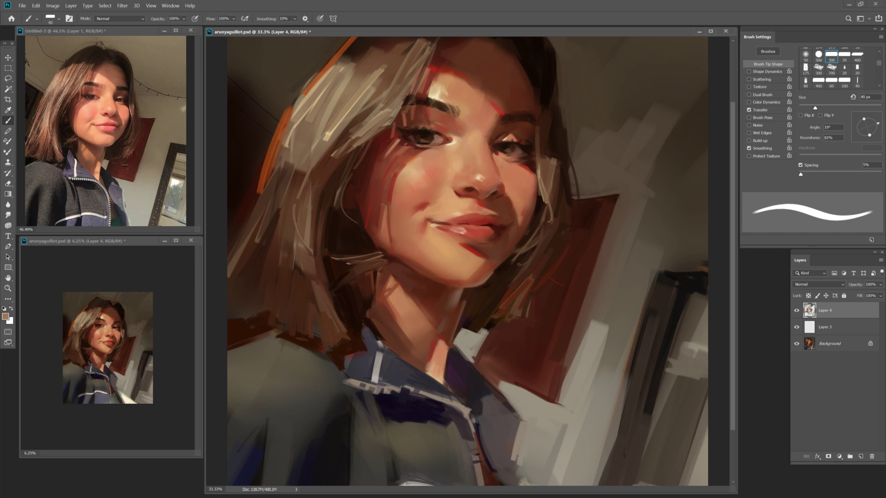
{"action": "key", "text": "["}
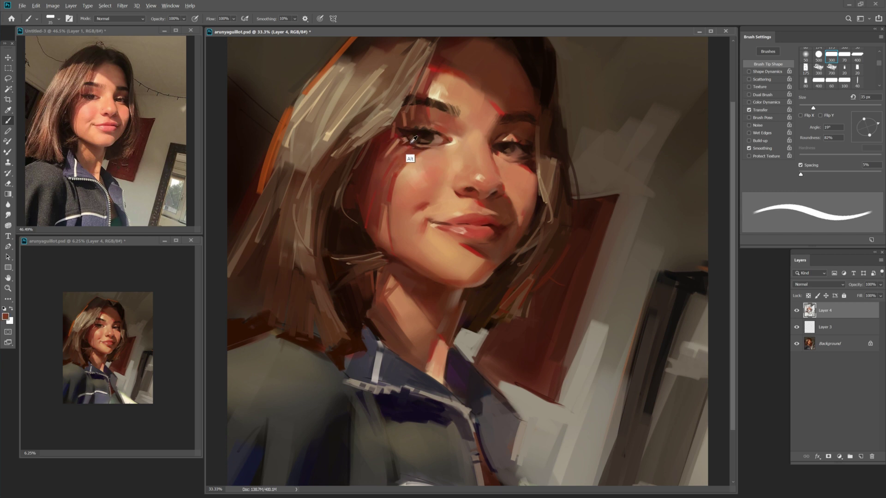
{"action": "left_click", "coordinate": [410, 144], "text": "alt"}
{"action": "key", "text": "["}
Pick a darker brown paint colour and paint with a 200 px brush.
{"action": "key", "text": "alt+shift+c"}
{"action": "left_click", "coordinate": [390, 101]}
{"action": "left_click", "coordinate": [499, 43]}
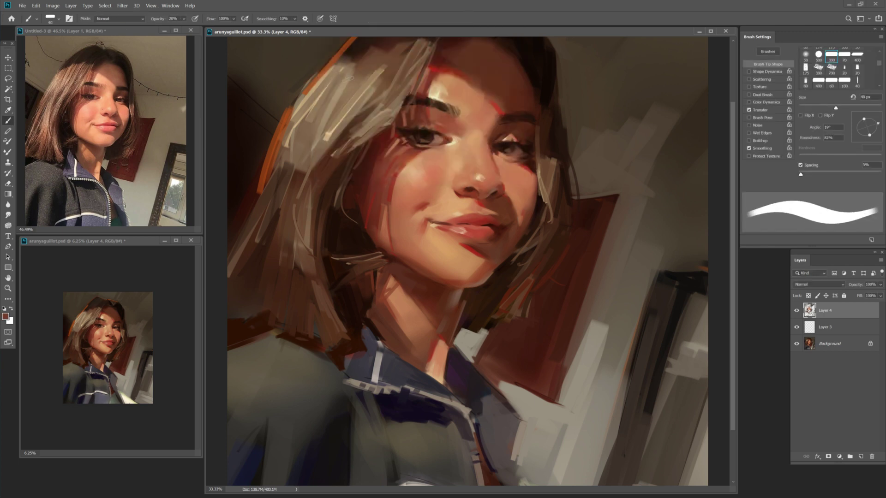
{"action": "key", "text": "["}
{"action": "key", "text": "["}
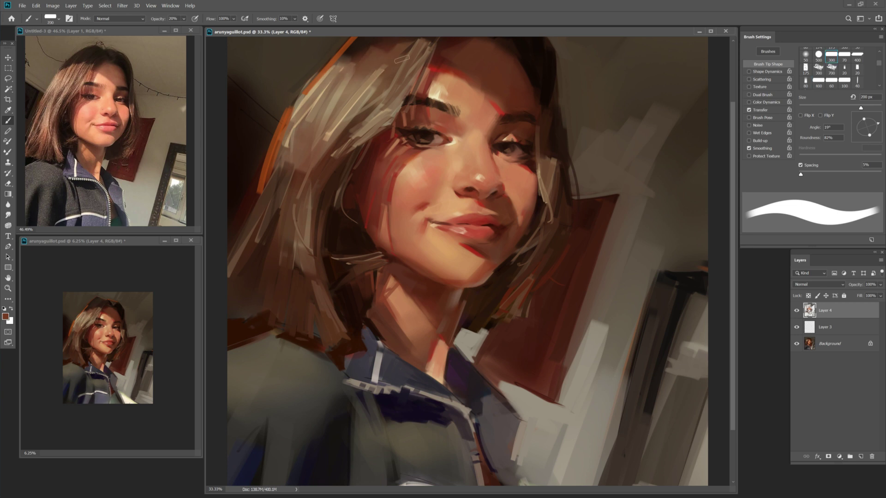
{"action": "key", "text": "z"}
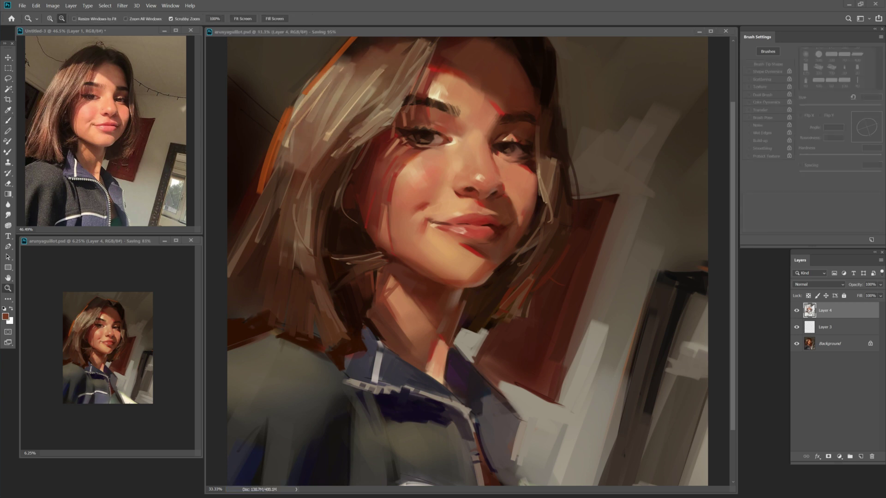
{"action": "key", "text": "b"}
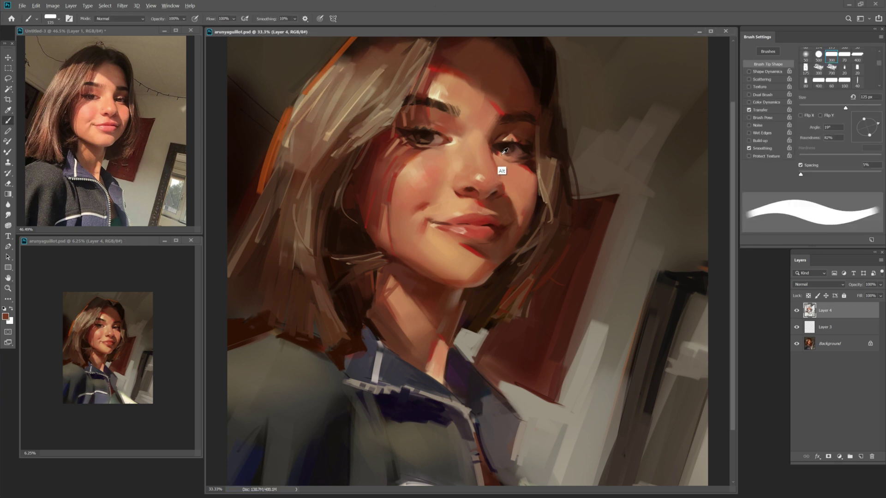
Paint light peach from the face at 30 px, then sample dark brown from the nostril.
{"action": "left_click", "coordinate": [504, 151], "text": "alt"}
{"action": "key", "text": "Return"}
{"action": "key", "text": "["}
{"action": "key", "text": "["}
{"action": "key", "text": "["}
{"action": "key", "text": "["}
{"action": "key", "text": "["}
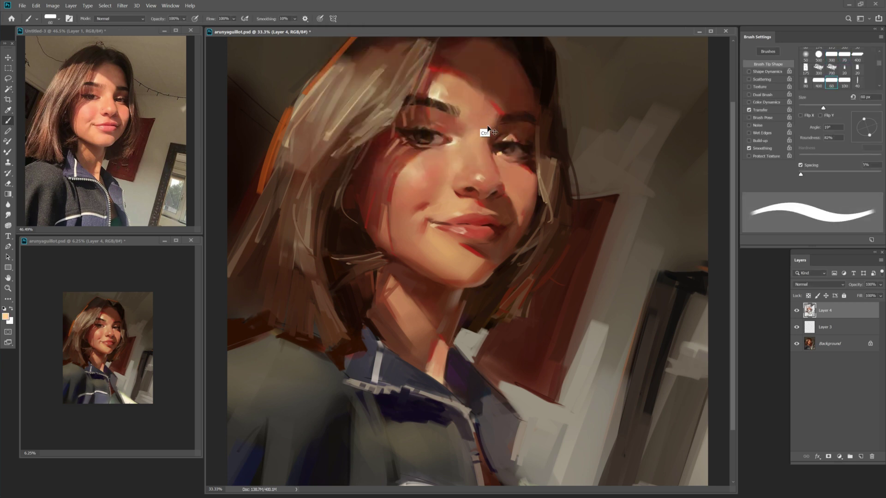
{"action": "key", "text": "["}
{"action": "key", "text": "["}
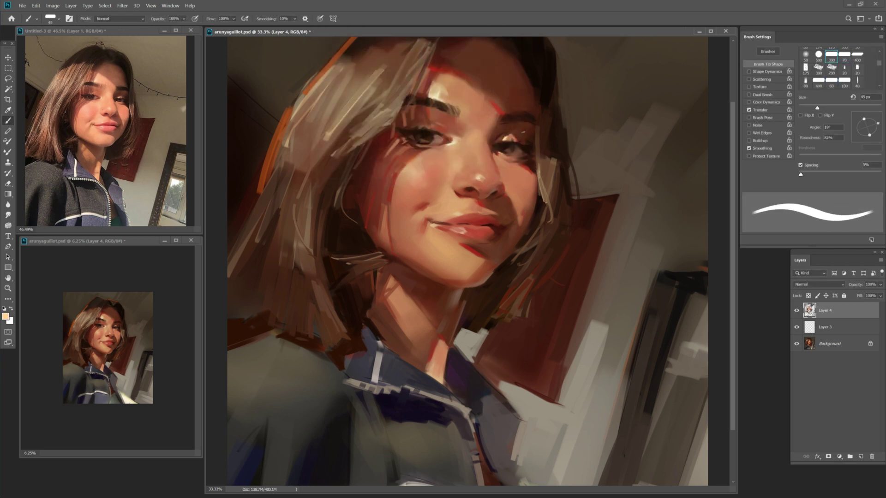
{"action": "key", "text": "["}
{"action": "key", "text": "["}
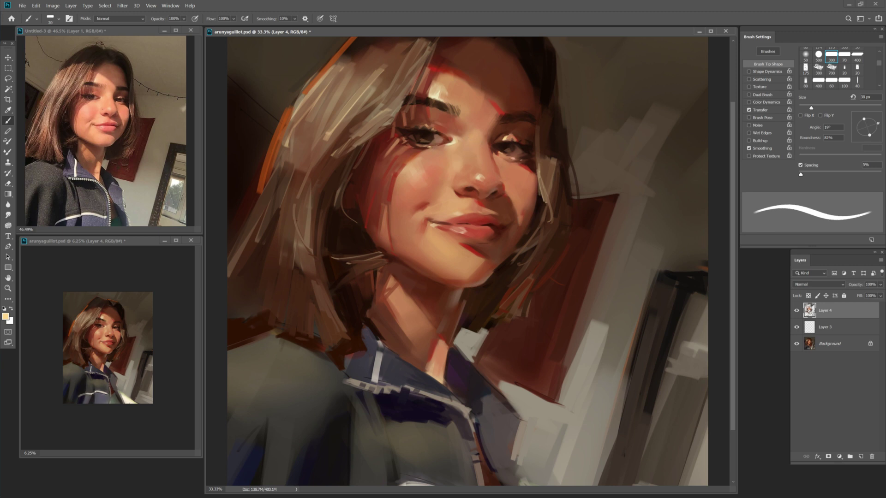
{"action": "left_click", "coordinate": [473, 189], "text": "alt"}
Dab light peach on the nostril for the nose ring at 80 px and 30% opacity.
{"action": "left_click", "coordinate": [460, 159], "text": "alt"}
{"action": "key", "text": "]"}
{"action": "key", "text": "]"}
{"action": "key", "text": "]"}
{"action": "key", "text": "]"}
{"action": "key", "text": "]"}
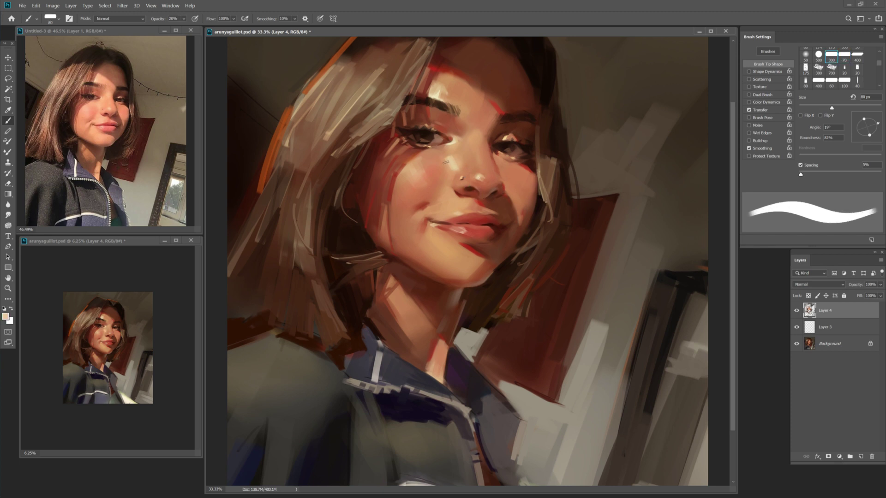
{"action": "key", "text": "3"}
{"action": "key", "text": "alt"}
{"action": "key", "text": "shift+b"}
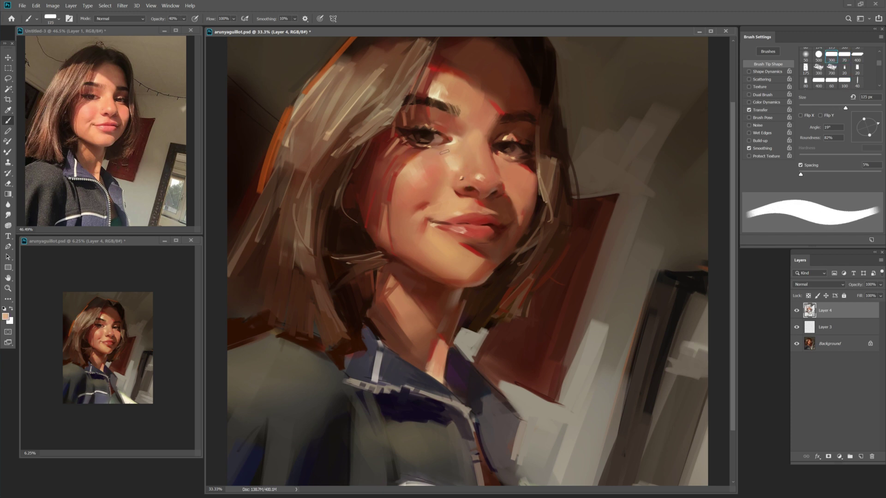
{"action": "key", "text": "shift+b"}
Refine the eye area with red and light skin tones at full opacity, 30–40 px.
{"action": "left_click", "coordinate": [422, 146], "text": "alt"}
{"action": "key", "text": "bracketleft"}
{"action": "key", "text": "bracketleft"}
{"action": "key", "text": "bracketleft"}
{"action": "key", "text": "bracketleft"}
{"action": "key", "text": "bracketleft"}
{"action": "key", "text": "bracketleft"}
{"action": "key", "text": "bracketleft"}
{"action": "left_click", "coordinate": [531, 164], "text": "alt"}
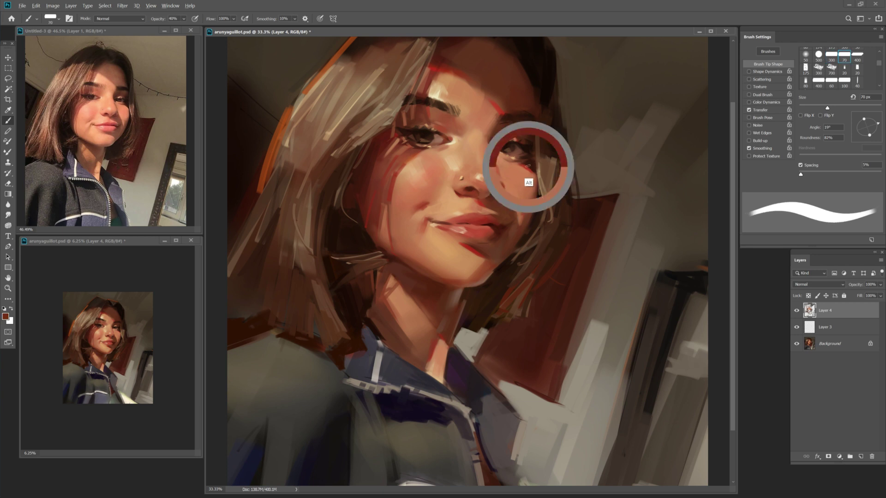
{"action": "key", "text": "0"}
{"action": "left_click", "coordinate": [512, 181], "text": "alt"}
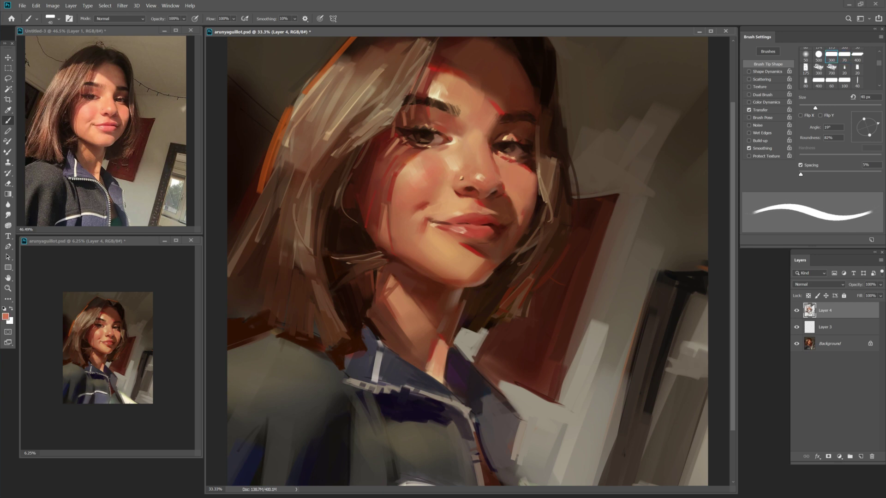
{"action": "key", "text": "bracketleft"}
{"action": "left_click", "coordinate": [515, 167], "text": "alt"}
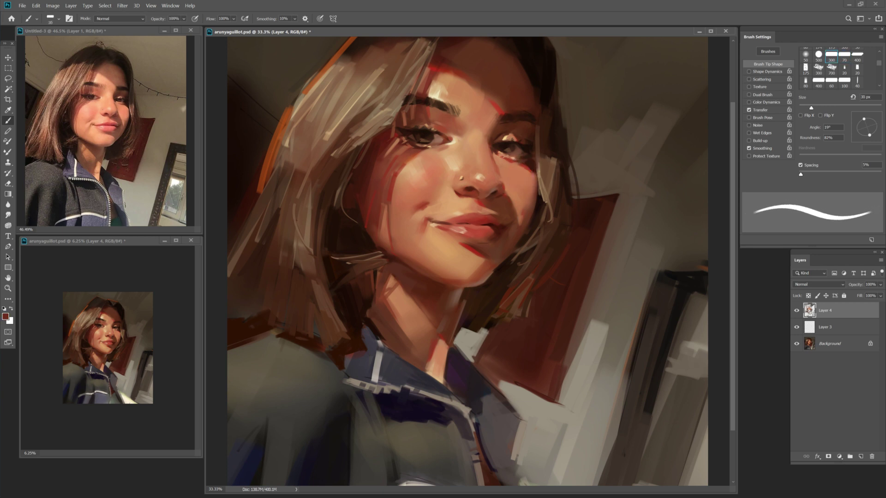
{"action": "left_click", "coordinate": [500, 153], "text": "alt"}
Blend dark red, salmon and maroon under the eye with the Mixer Brush at 35–45 px.
{"action": "key", "text": "bracketright"}
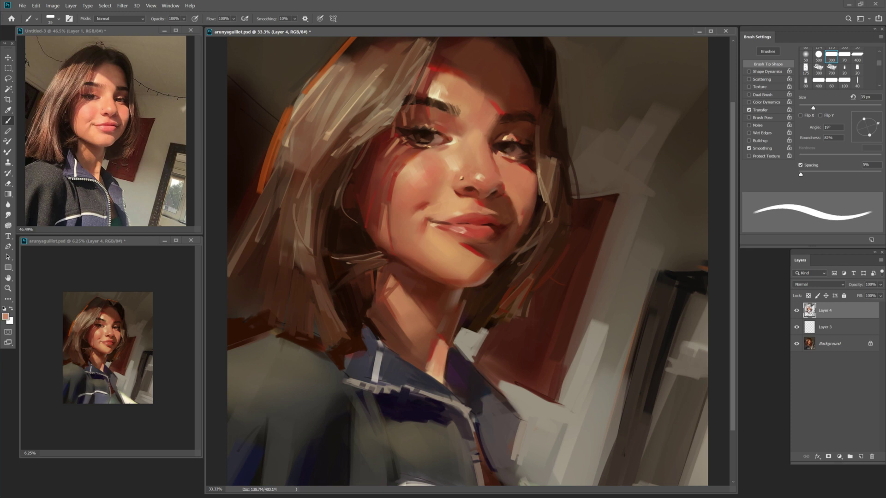
{"action": "left_click", "coordinate": [508, 204], "text": "alt"}
{"action": "key", "text": "bracketright"}
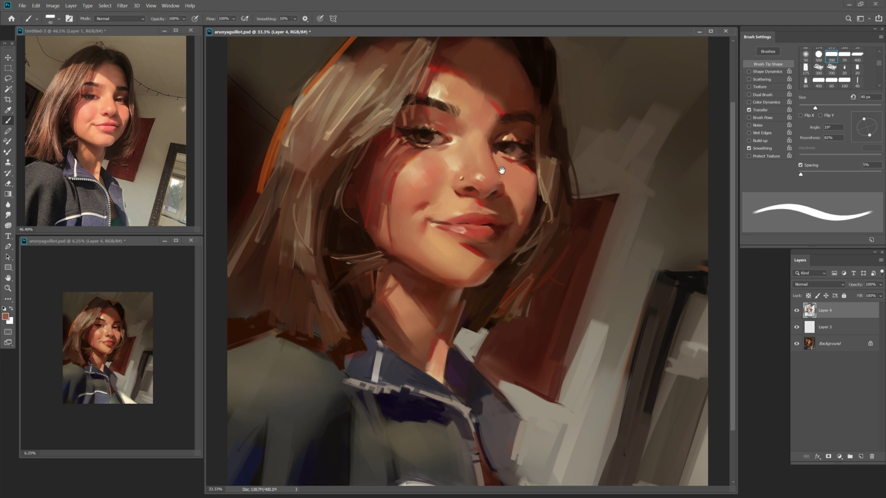
{"action": "left_click", "coordinate": [501, 169], "text": "alt"}
{"action": "key", "text": "shift+b"}
{"action": "key", "text": "shift+b"}
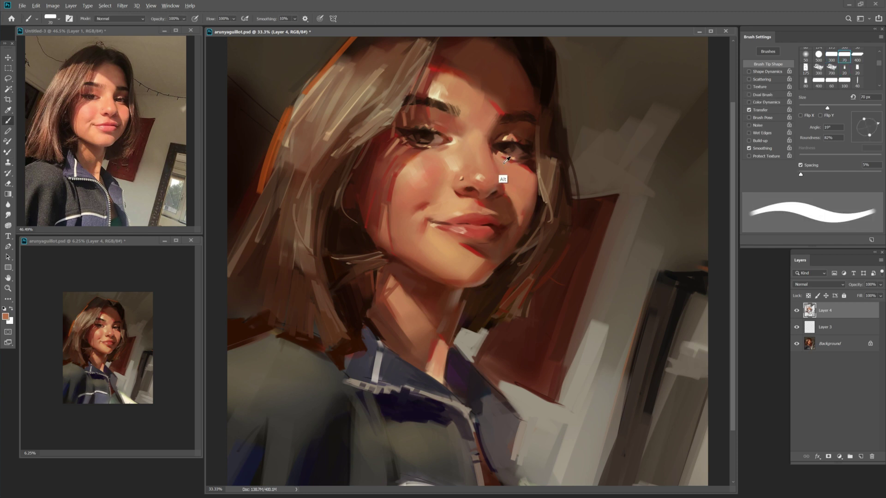
{"action": "key", "text": "bracketleft"}
{"action": "key", "text": "bracketleft"}
{"action": "left_click", "coordinate": [496, 230], "text": "alt"}
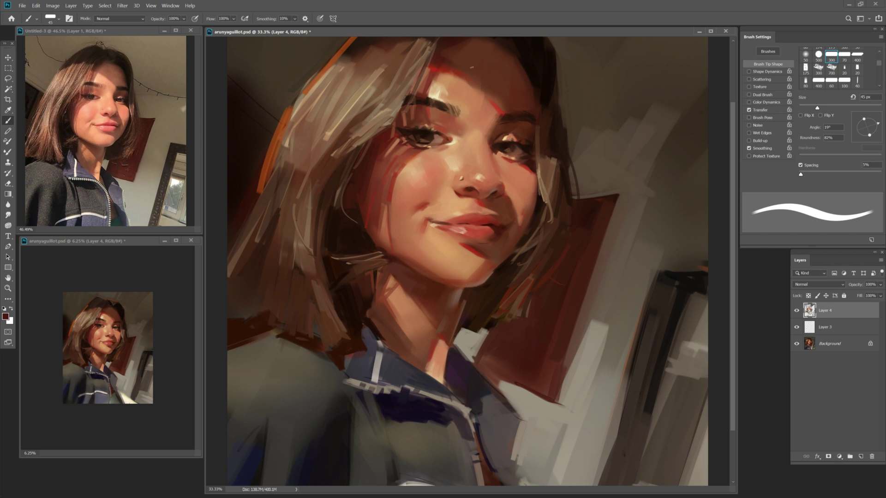
Save the portrait, zoom in on the mouth and sample salmon from the lips.
{"action": "key", "text": "z"}
{"action": "key", "text": "ctrl+s"}
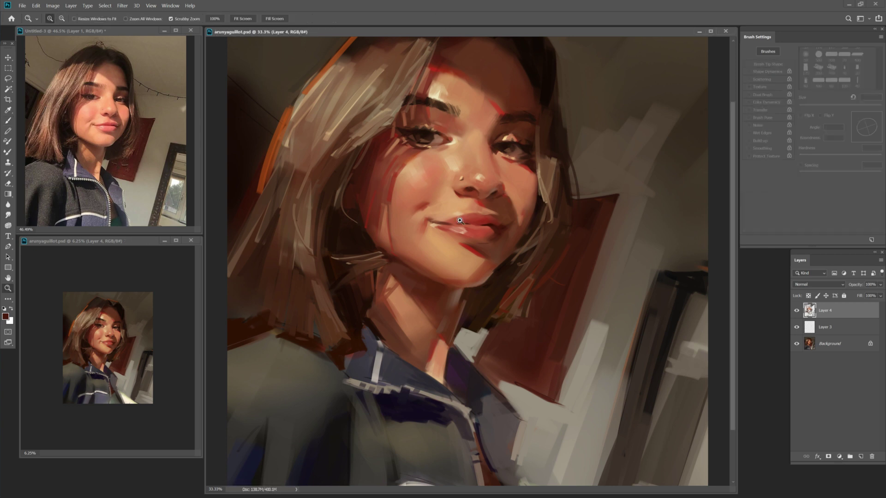
{"action": "left_click", "coordinate": [457, 220]}
{"action": "key", "text": "b"}
{"action": "left_click", "coordinate": [433, 199], "text": "alt"}
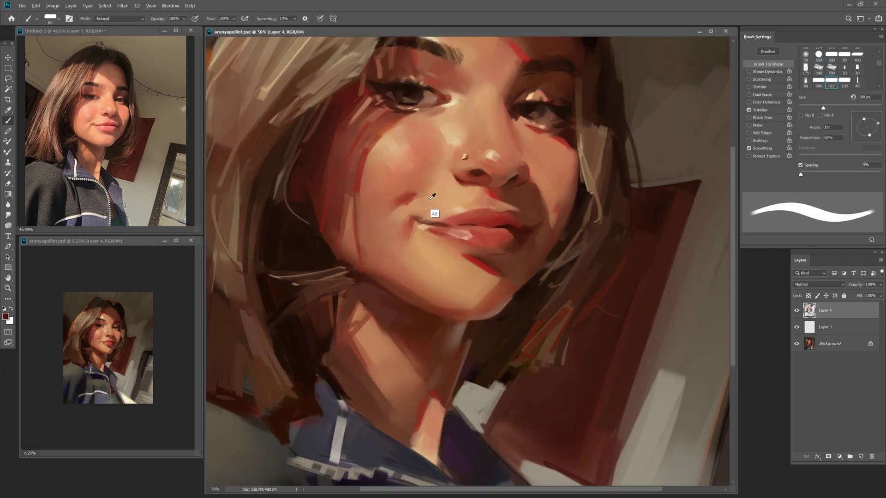
Paint deeper salmon reds on the lips, enlarging the brush to 70 px.
{"action": "left_click", "coordinate": [452, 220], "text": "alt"}
{"action": "key", "text": "bracketright"}
{"action": "left_click", "coordinate": [513, 224], "text": "alt"}
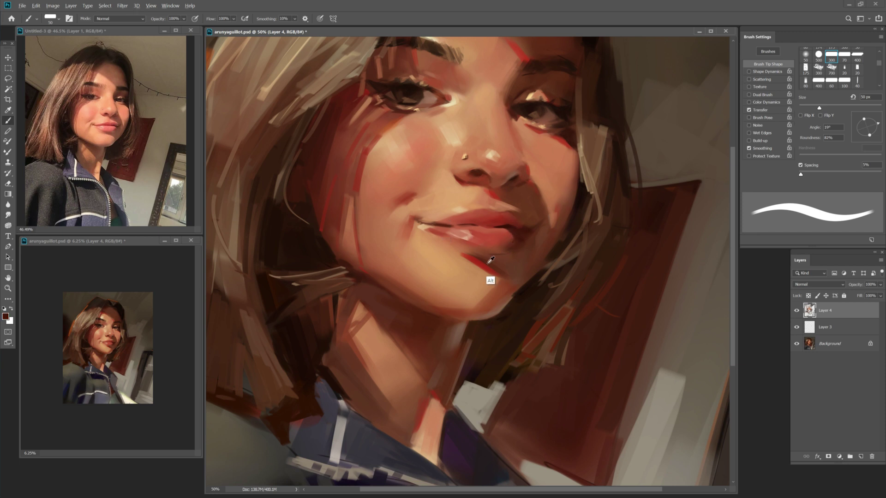
{"action": "key", "text": "bracketright"}
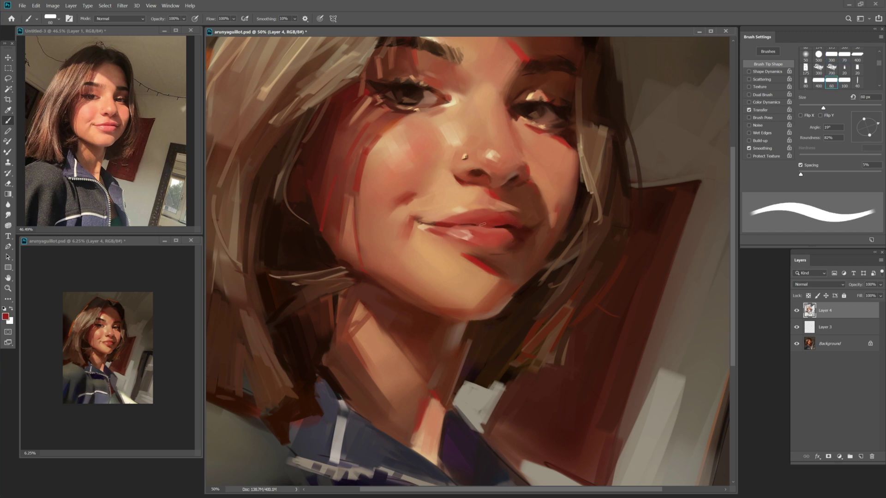
{"action": "key", "text": "bracketright"}
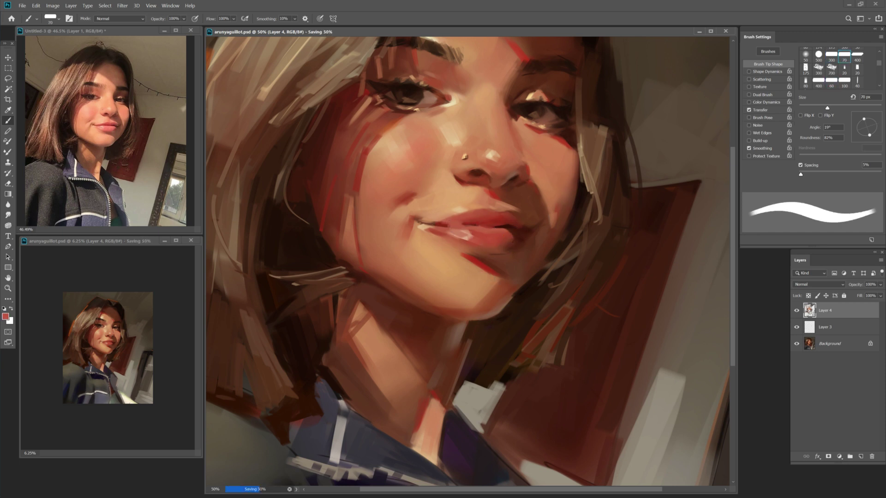
{"action": "key", "text": "z"}
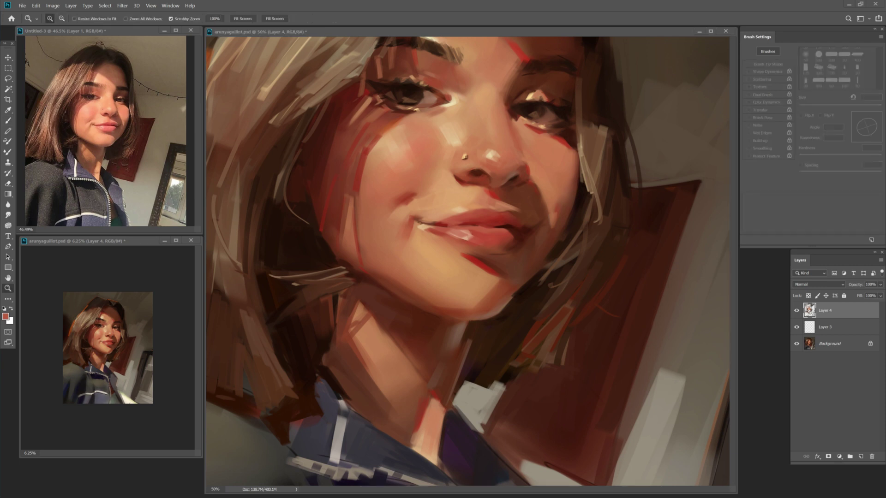
{"action": "key", "text": "b"}
Sample a light peach skin colour for the cheek.
{"action": "left_click", "coordinate": [393, 160], "text": "alt"}
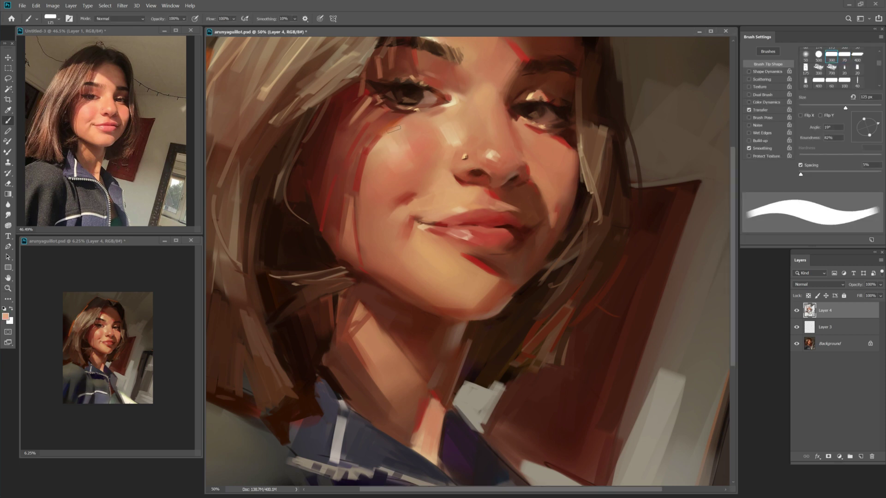
{"action": "key", "text": "F12"}
{"action": "key", "text": "Return"}
{"action": "key", "text": "shift+b"}
{"action": "key", "text": "shift+b"}
{"action": "key", "text": "shift+b"}
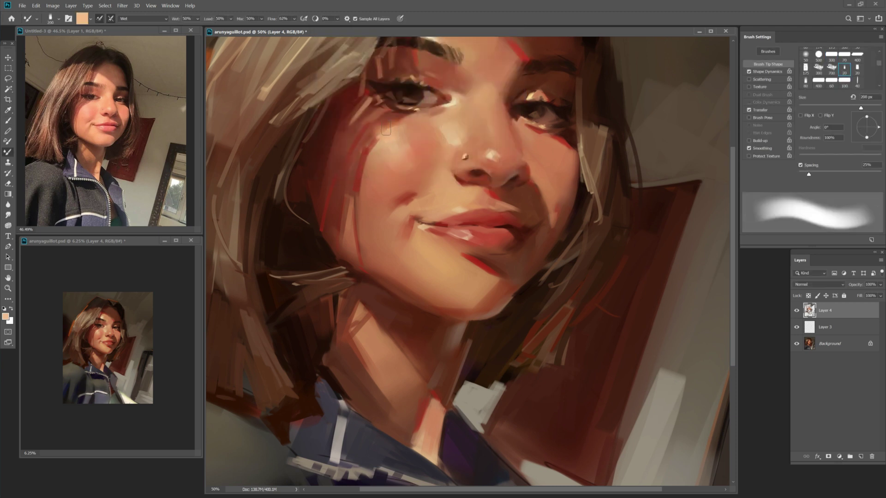
{"action": "key", "text": "shift+b"}
Choose a lighter peach colour and paint a highlight stroke on the cheek.
{"action": "left_click", "coordinate": [378, 122], "text": "alt"}
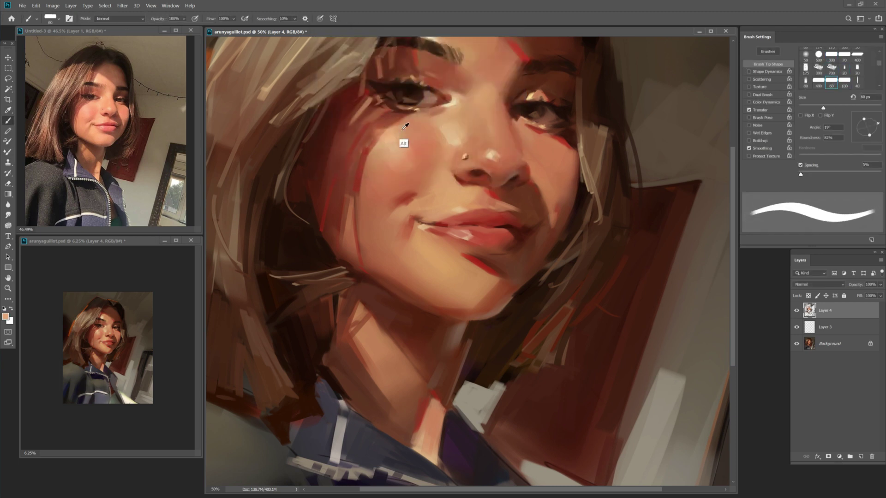
{"action": "key", "text": "shift+b"}
{"action": "key", "text": "shift+b"}
{"action": "key", "text": "shift+b"}
{"action": "key", "text": "bracketright"}
{"action": "key", "text": "bracketright"}
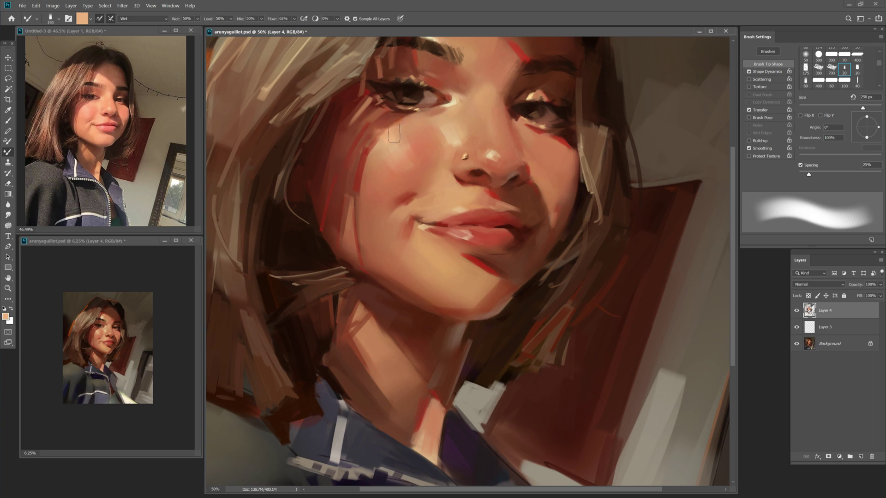
{"action": "key", "text": "F2"}
{"action": "key", "text": "Return"}
{"action": "key", "text": "F2"}
{"action": "left_click", "coordinate": [350, 64]}
{"action": "key", "text": "Return"}
{"action": "key", "text": "shift+b"}
{"action": "left_click_drag", "start_coordinate": [384, 135], "coordinate": [393, 143]}
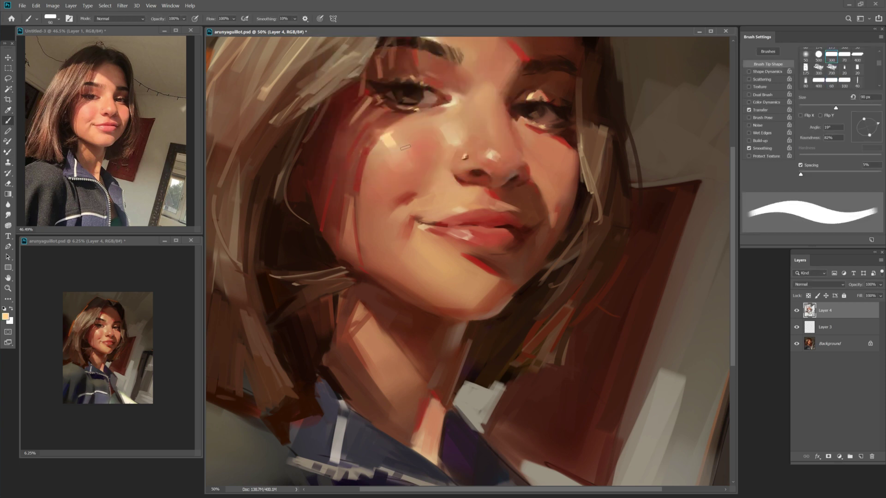
Shade near the jaw with darker brown and lighter peach at 30% opacity, 45–125 px.
{"action": "key", "text": "bracketright"}
{"action": "left_click", "coordinate": [400, 289], "text": "alt"}
{"action": "key", "text": "bracketright"}
{"action": "key", "text": "3"}
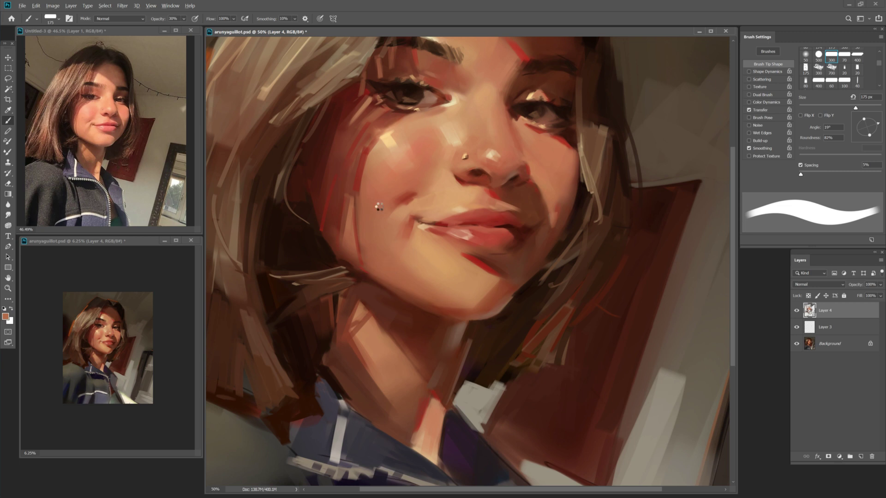
{"action": "key", "text": "bracketleft"}
{"action": "key", "text": "bracketleft"}
{"action": "key", "text": "bracketleft"}
{"action": "key", "text": "bracketleft"}
{"action": "key", "text": "Return"}
{"action": "left_click", "coordinate": [421, 238], "text": "alt"}
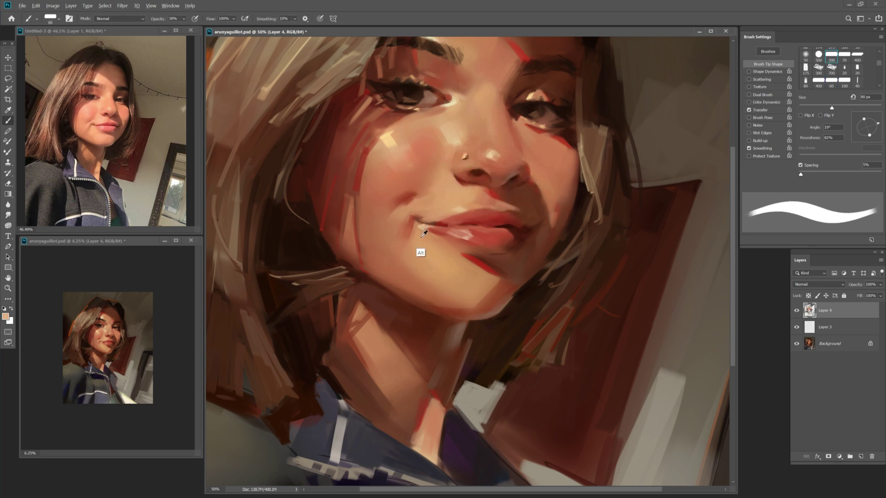
{"action": "key", "text": "bracketleft"}
{"action": "key", "text": "bracketleft"}
{"action": "key", "text": "bracketleft"}
{"action": "key", "text": "bracketleft"}
{"action": "key", "text": "bracketleft"}
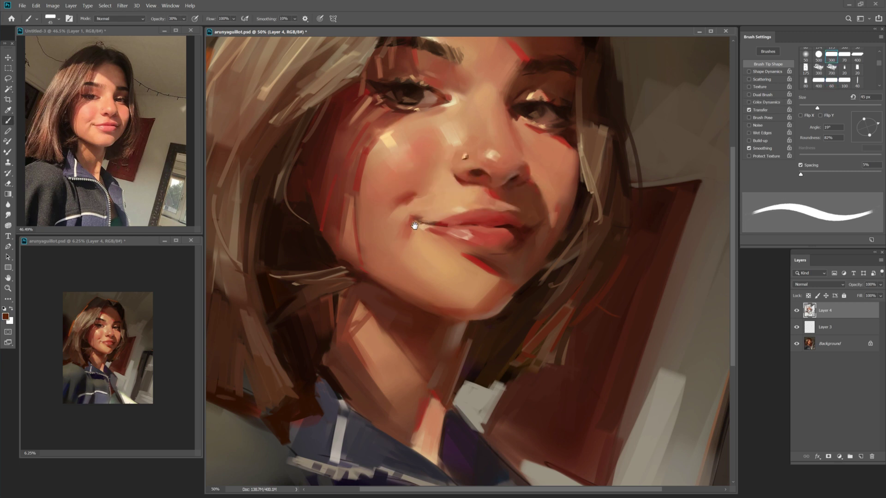
{"action": "key", "text": "bracketleft"}
{"action": "key", "text": "bracketright"}
{"action": "key", "text": "bracketright"}
Paint a lighter skin red from the face with a 50–70 px brush.
{"action": "key", "text": "F12"}
{"action": "key", "text": "Escape"}
{"action": "key", "text": "bracketright"}
{"action": "key", "text": "bracketright"}
{"action": "key", "text": "bracketright"}
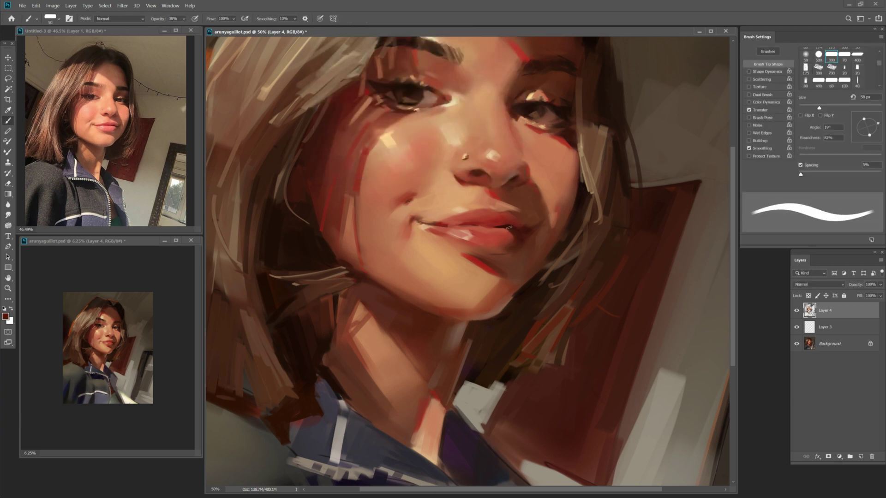
{"action": "key", "text": "bracketleft"}
{"action": "key", "text": "bracketleft"}
{"action": "key", "text": "bracketleft"}
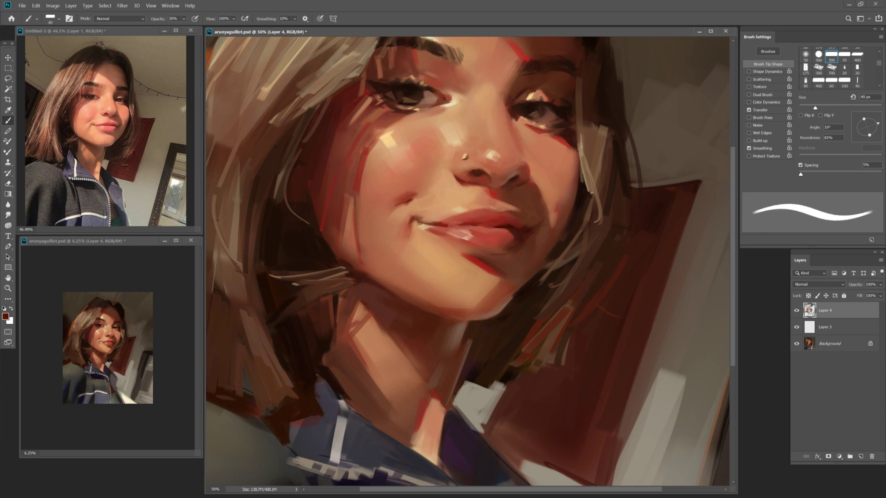
{"action": "key", "text": "bracketright"}
{"action": "left_click", "coordinate": [420, 233], "text": "alt"}
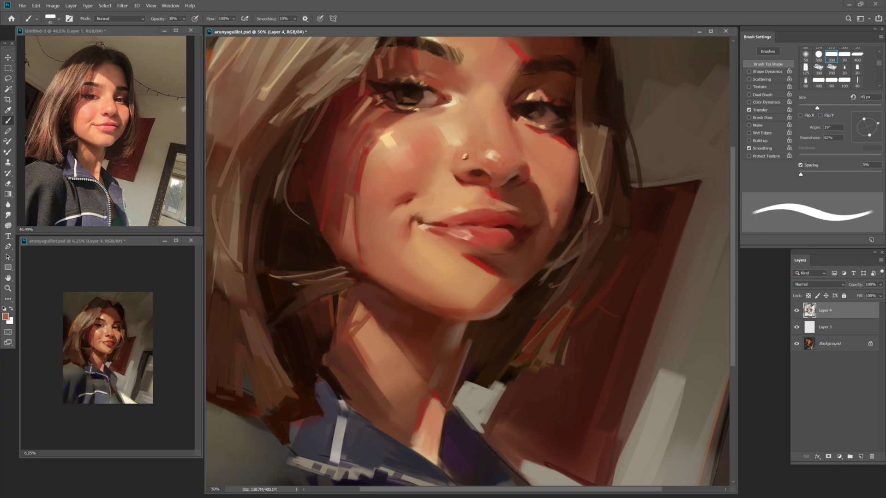
Paint lighter peach over the smile's left corner with a 40–45 px brush.
{"action": "left_click", "coordinate": [422, 222], "text": "alt"}
{"action": "key", "text": "bracketleft"}
{"action": "key", "text": "bracketright"}
{"action": "left_click", "coordinate": [428, 215], "text": "alt"}
{"action": "key", "text": "bracketleft"}
{"action": "left_click", "coordinate": [423, 216], "text": "alt"}
{"action": "key", "text": "bracketright"}
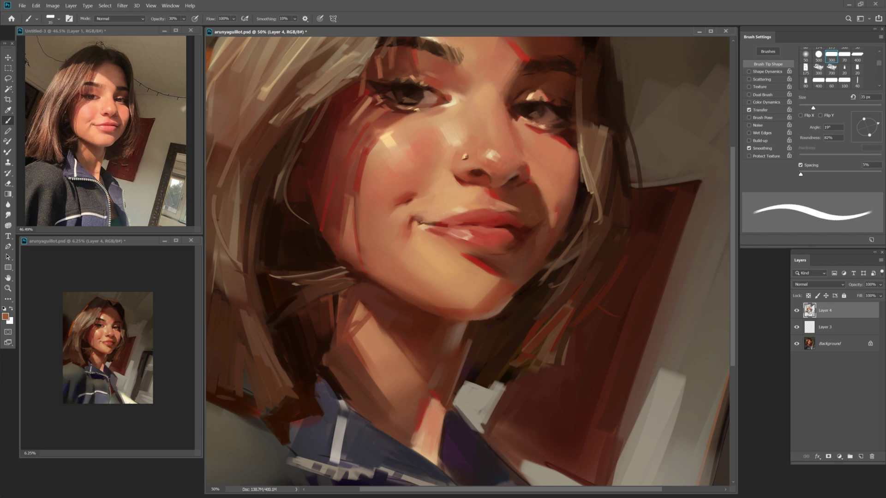
Blend darker brown and peach beside the nostril at 35–45 px and full opacity, then save.
{"action": "key", "text": "z"}
{"action": "key", "text": "b"}
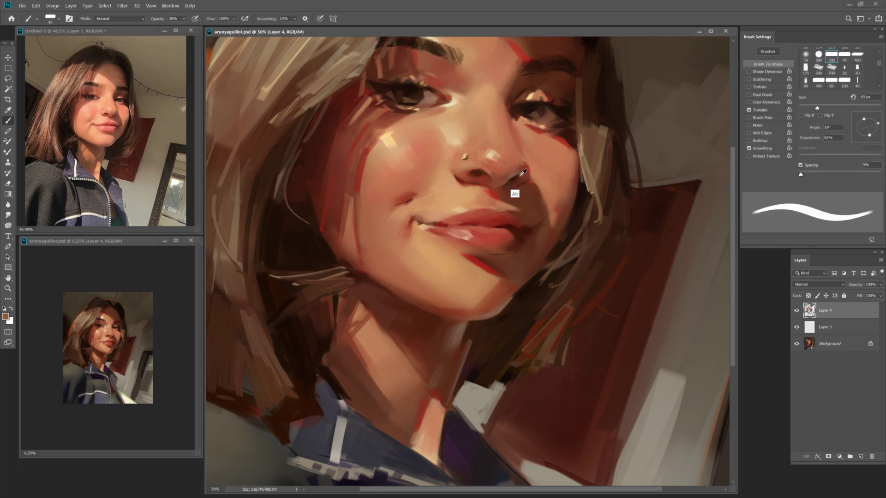
{"action": "left_click", "coordinate": [570, 150], "text": "alt"}
{"action": "key", "text": "bracketleft"}
{"action": "key", "text": "bracketleft"}
{"action": "left_click", "coordinate": [517, 166], "text": "alt"}
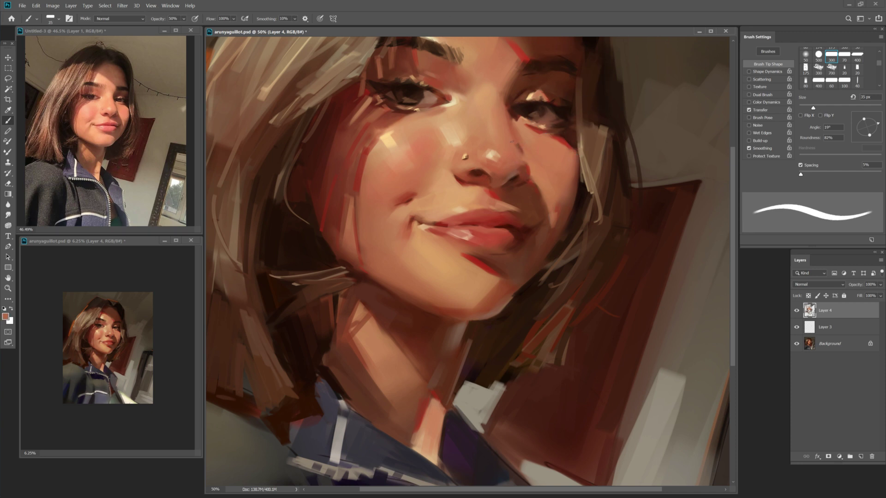
{"action": "key", "text": "ctrl+s"}
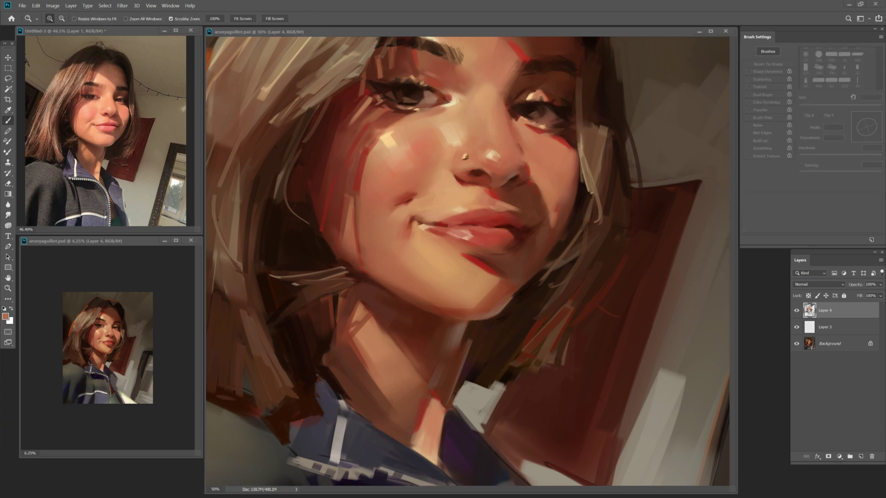
{"action": "key", "text": "bracketright"}
{"action": "key", "text": "0"}
{"action": "scroll", "coordinate": [470, 261], "scroll_direction": "down", "scroll_amount": 3}
{"action": "key", "text": "bracketright"}
{"action": "key", "text": "bracketright"}
{"action": "key", "text": "bracketright"}
{"action": "key", "text": "bracketright"}
{"action": "key", "text": "bracketright"}
{"action": "key", "text": "bracketright"}
{"action": "key", "text": "bracketright"}
Sample dark brown, reddish brown and light tan tones, sizing the brush between 35 and 175 px.
{"action": "left_click", "coordinate": [304, 277], "text": "alt"}
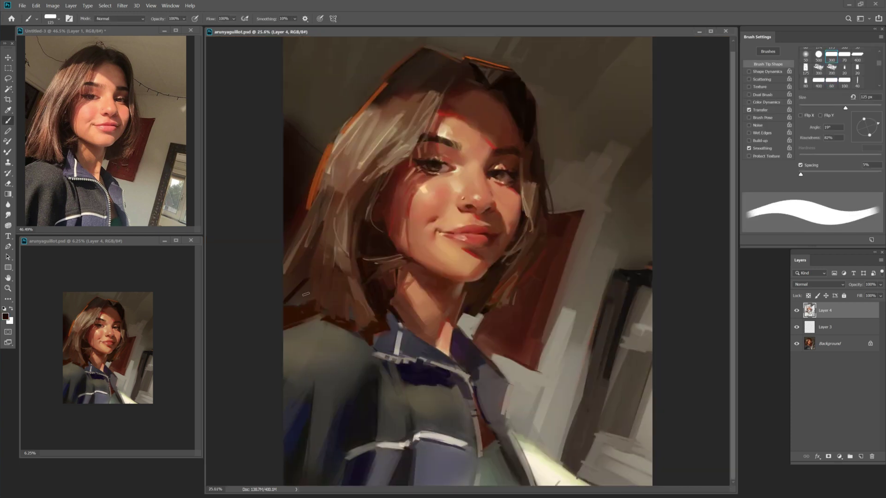
{"action": "key", "text": "bracketleft"}
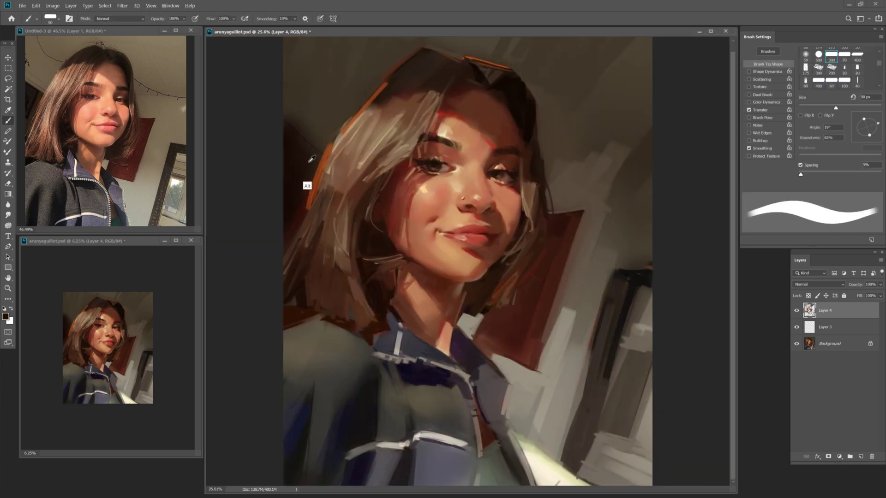
{"action": "key", "text": "alt"}
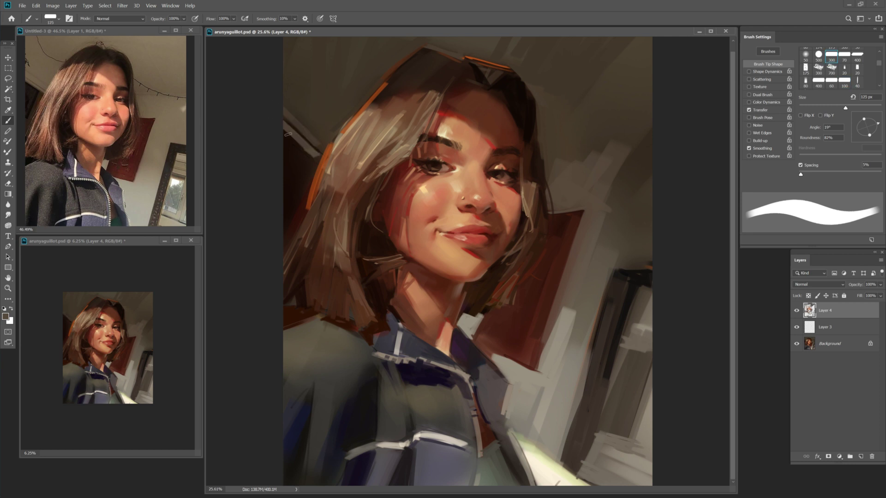
{"action": "key", "text": "bracketleft"}
{"action": "key", "text": "bracketleft"}
{"action": "key", "text": "bracketleft"}
{"action": "left_click", "coordinate": [327, 151], "text": "alt"}
{"action": "key", "text": "bracketleft"}
{"action": "key", "text": "bracketleft"}
{"action": "key", "text": "bracketleft"}
{"action": "key", "text": "bracketleft"}
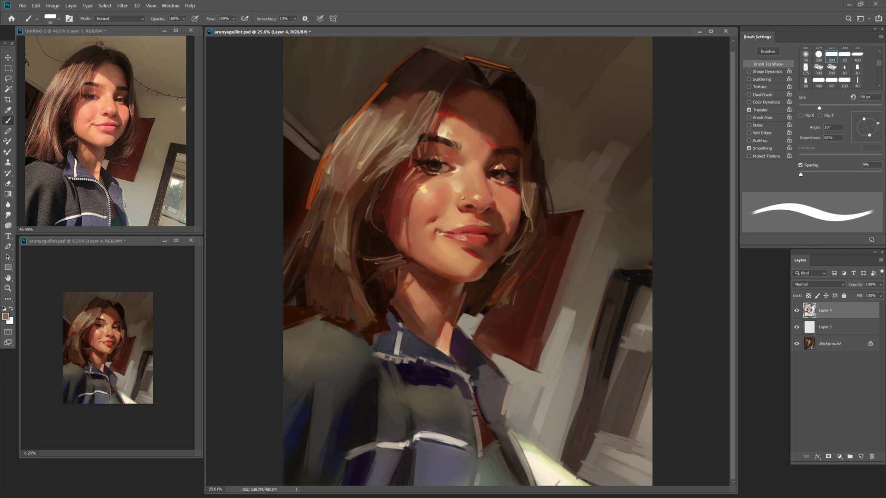
{"action": "key", "text": "bracketright"}
{"action": "key", "text": "bracketright"}
{"action": "key", "text": "bracketright"}
{"action": "key", "text": "bracketright"}
{"action": "key", "text": "bracketright"}
{"action": "key", "text": "bracketright"}
{"action": "key", "text": "bracketright"}
{"action": "key", "text": "bracketright"}
{"action": "key", "text": "bracketright"}
{"action": "key", "text": "bracketright"}
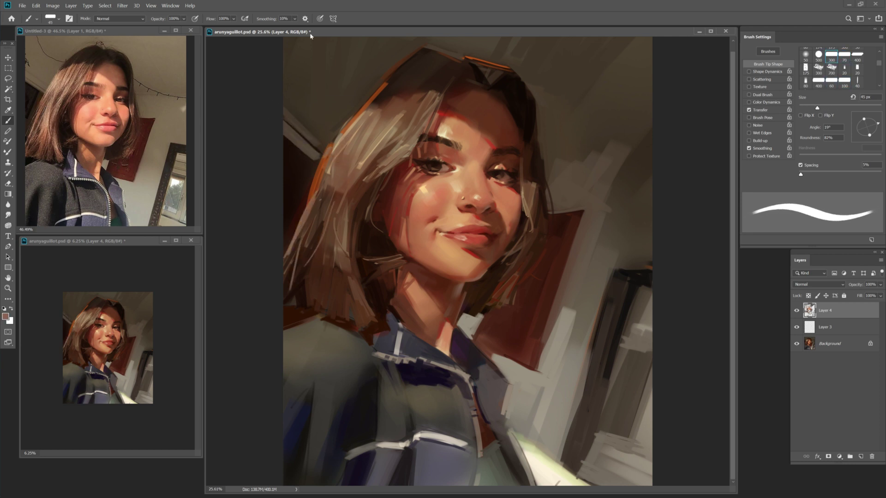
{"action": "left_click", "coordinate": [351, 144], "text": "alt"}
{"action": "left_click", "coordinate": [331, 218], "text": "alt"}
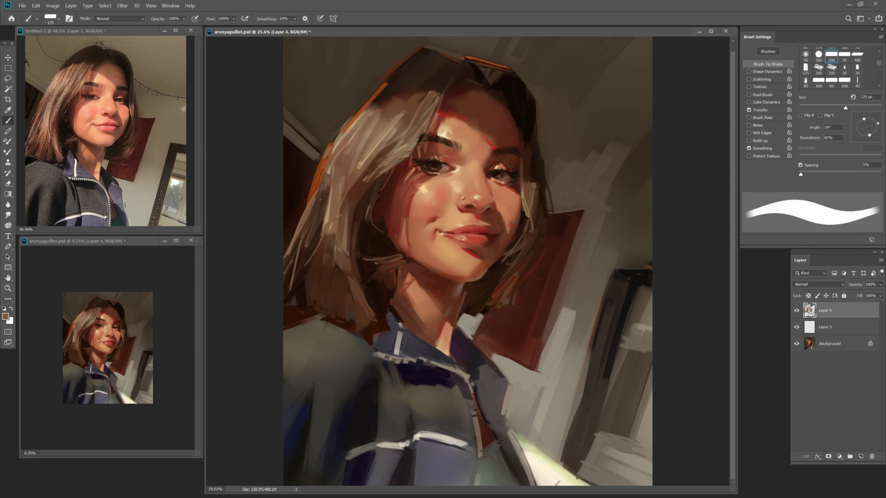
{"action": "key", "text": "bracketleft"}
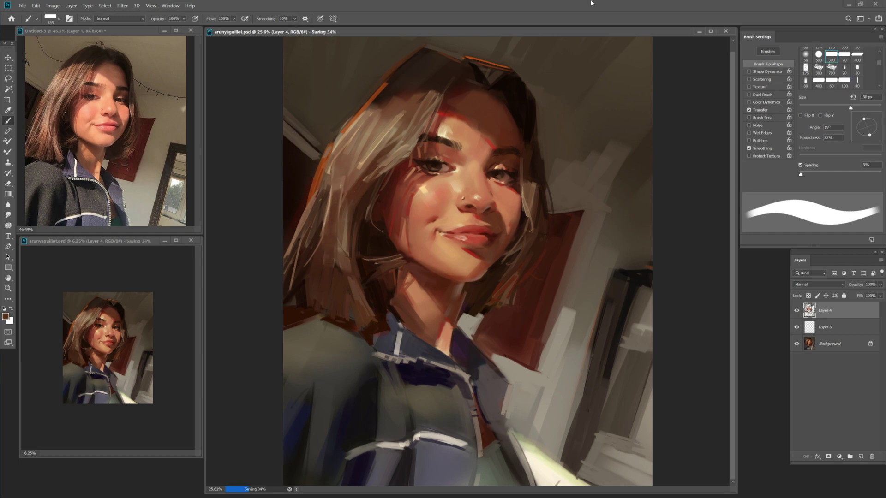
{"action": "key", "text": "z"}
{"action": "key", "text": "b"}
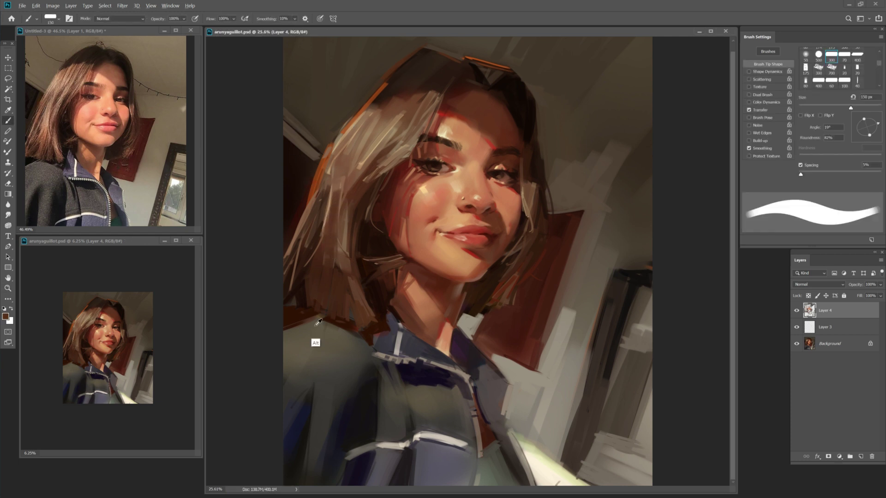
Paint lighter tan and dark brown over the cheeks with a 60–125 px brush, and save.
{"action": "right_click", "coordinate": [366, 97], "text": "alt+shift"}
{"action": "key", "text": "bracketleft"}
{"action": "key", "text": "bracketleft"}
{"action": "key", "text": "bracketleft"}
{"action": "key", "text": "bracketleft"}
{"action": "key", "text": "bracketleft"}
{"action": "right_click", "coordinate": [337, 134], "text": "alt+shift"}
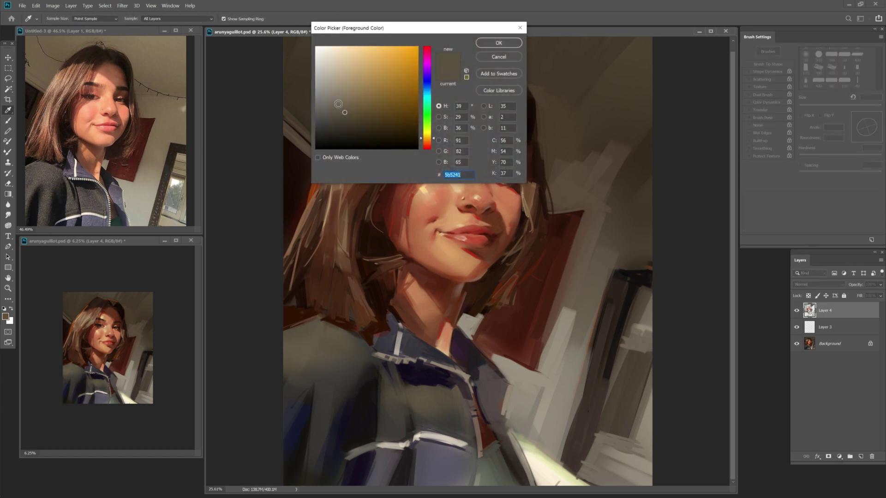
{"action": "key", "text": "bracketright"}
{"action": "key", "text": "bracketright"}
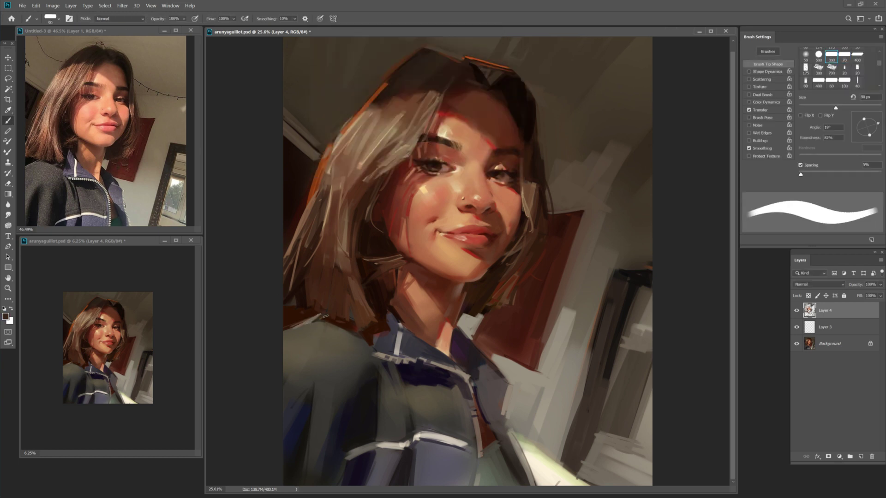
{"action": "key", "text": "bracketright"}
{"action": "left_click", "coordinate": [344, 332], "text": "alt"}
{"action": "key", "text": "bracketright"}
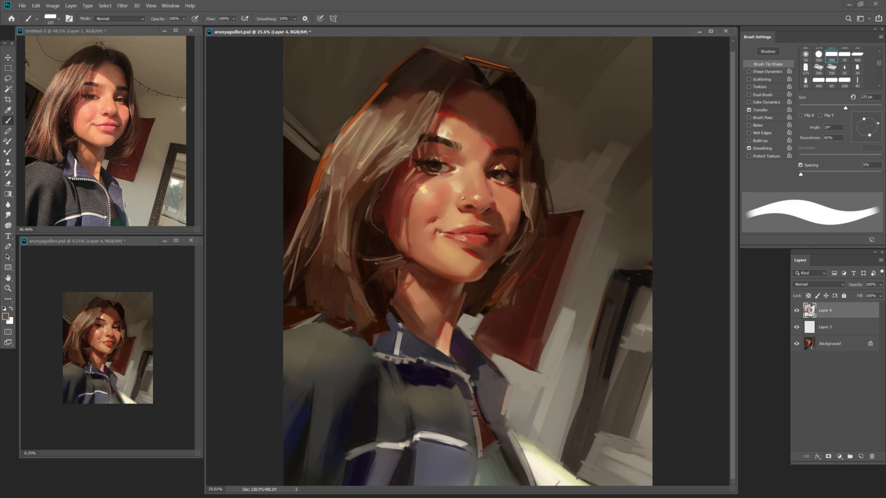
{"action": "key", "text": "bracketleft"}
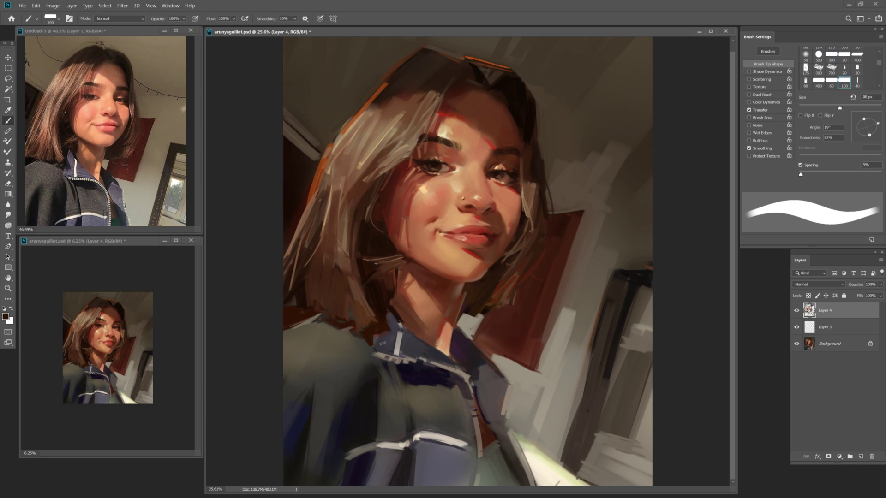
{"action": "key", "text": "bracketleft"}
{"action": "key", "text": "bracketleft"}
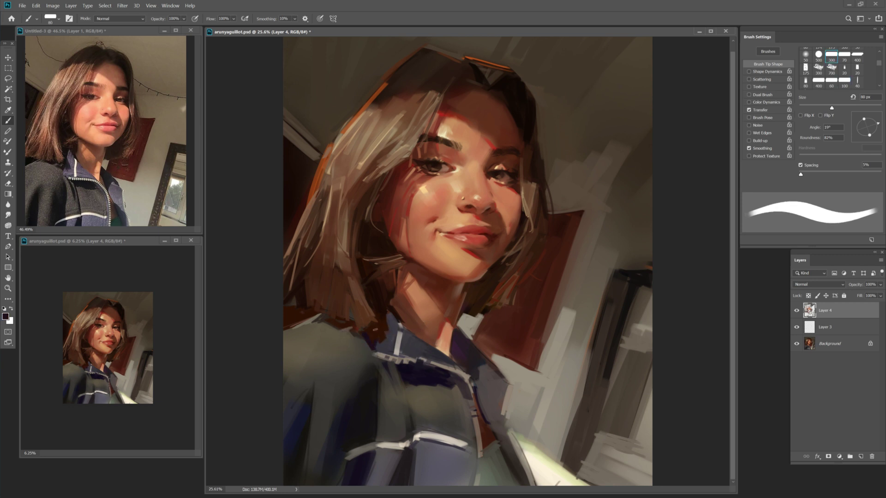
{"action": "key", "text": "ctrl+s"}
{"action": "key", "text": "bracketleft"}
{"action": "key", "text": "bracketleft"}
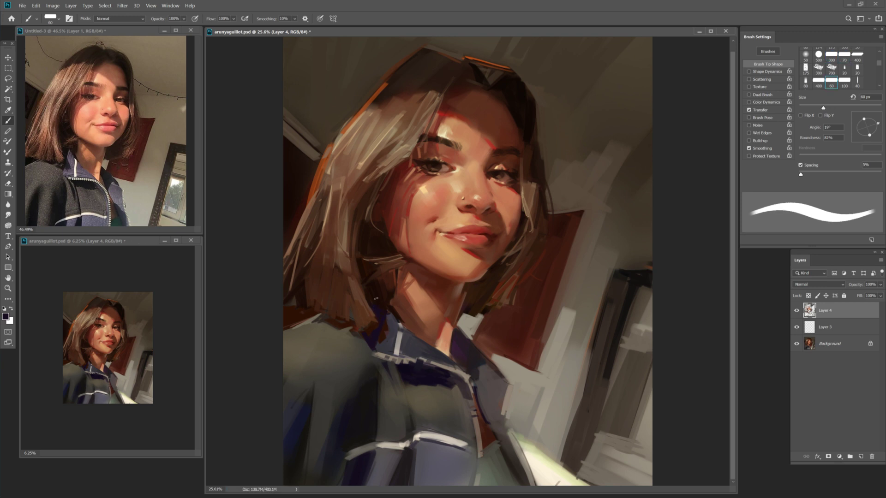
{"action": "key", "text": "bracketright"}
{"action": "key", "text": "bracketright"}
{"action": "key", "text": "bracketright"}
{"action": "key", "text": "bracketright"}
{"action": "key", "text": "bracketright"}
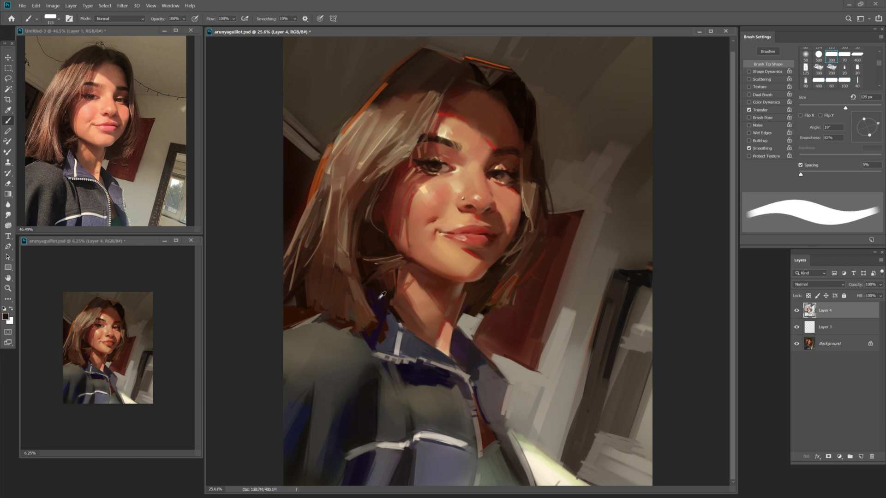
Blend skin tones with the Mixer Brush and add light tan highlights beneath the lower lip.
{"action": "key", "text": "shift+b"}
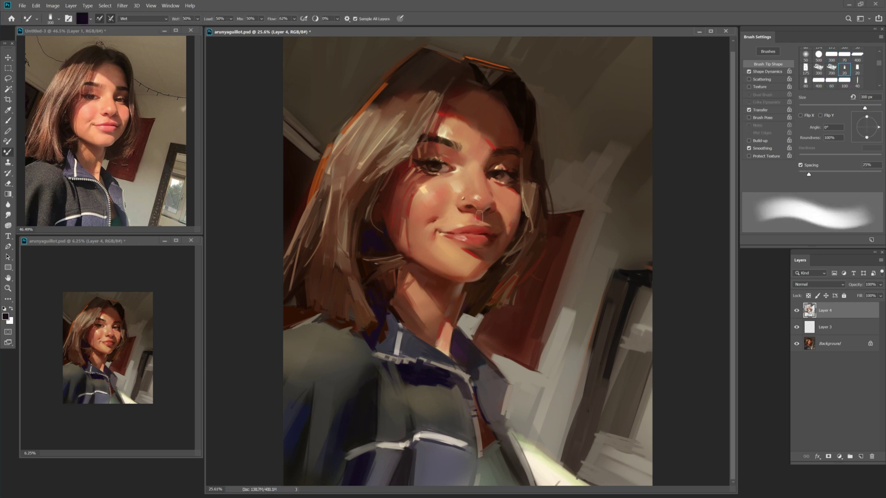
{"action": "key", "text": "ctrl+s"}
{"action": "key", "text": "z"}
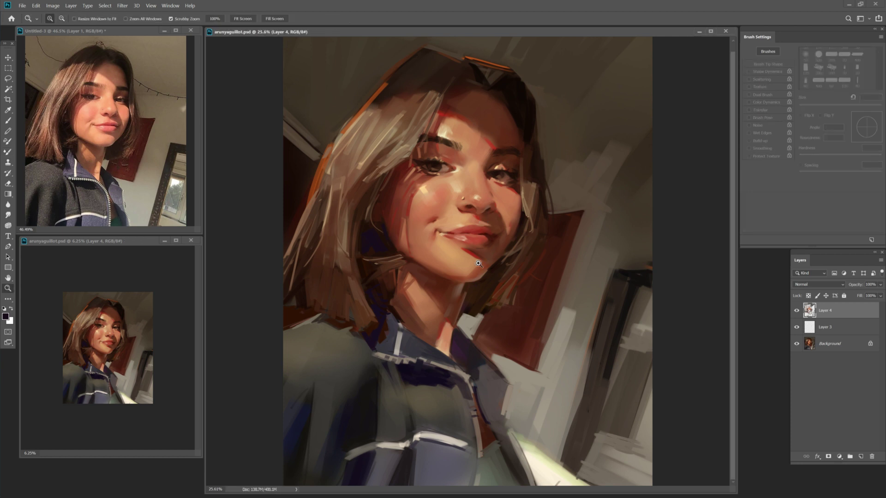
{"action": "key", "text": "b"}
{"action": "left_click", "coordinate": [477, 263], "text": "alt"}
{"action": "key", "text": "shift+b"}
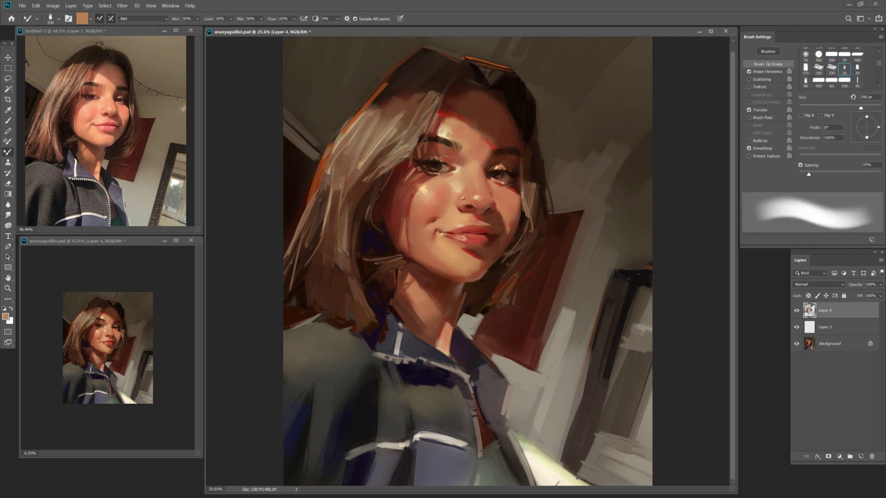
{"action": "key", "text": "shift+b"}
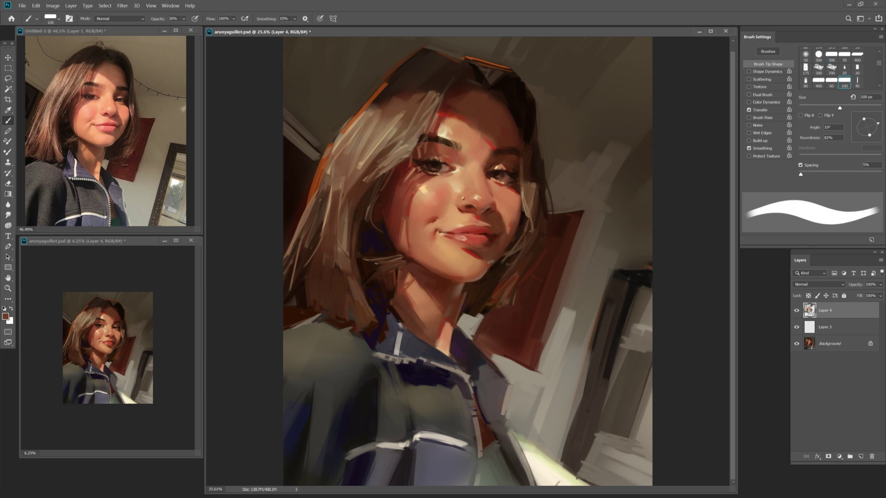
{"action": "left_click", "coordinate": [466, 257], "text": "alt"}
{"action": "key", "text": "bracketleft"}
{"action": "key", "text": "bracketleft"}
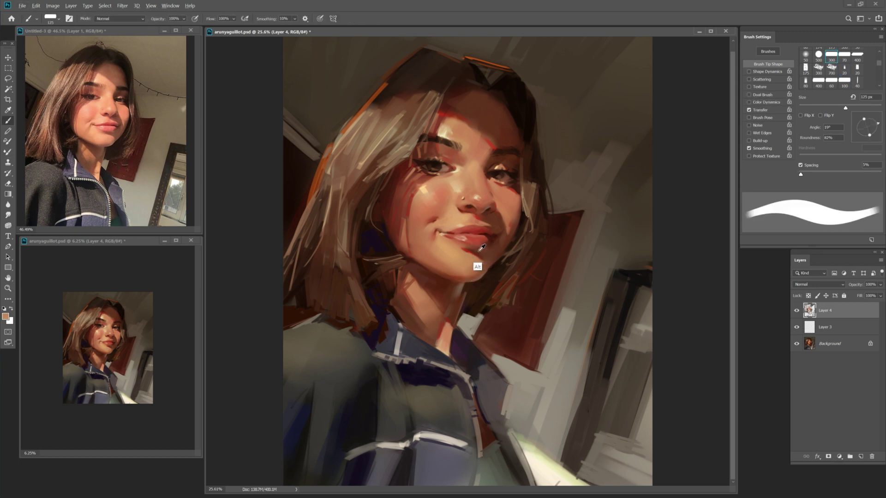
{"action": "key", "text": "shift+b"}
{"action": "key", "text": "shift+b"}
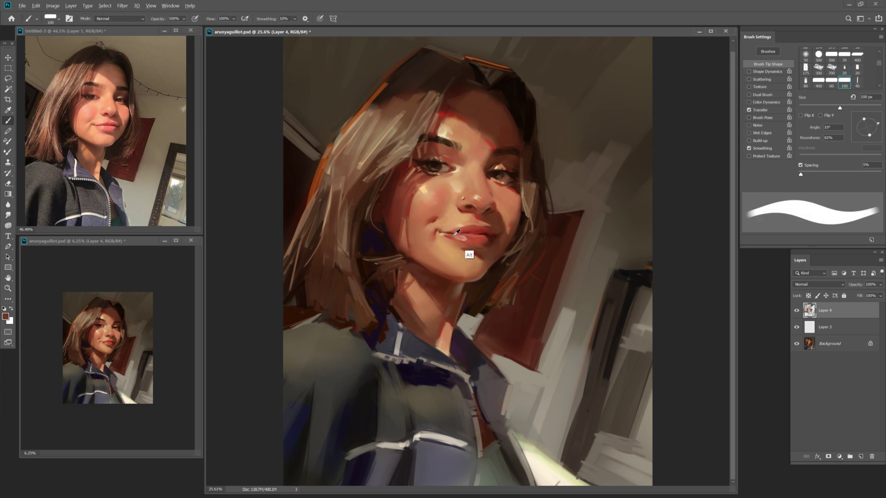
{"action": "key", "text": "bracketleft"}
{"action": "key", "text": "bracketleft"}
{"action": "left_click", "coordinate": [441, 234], "text": "alt"}
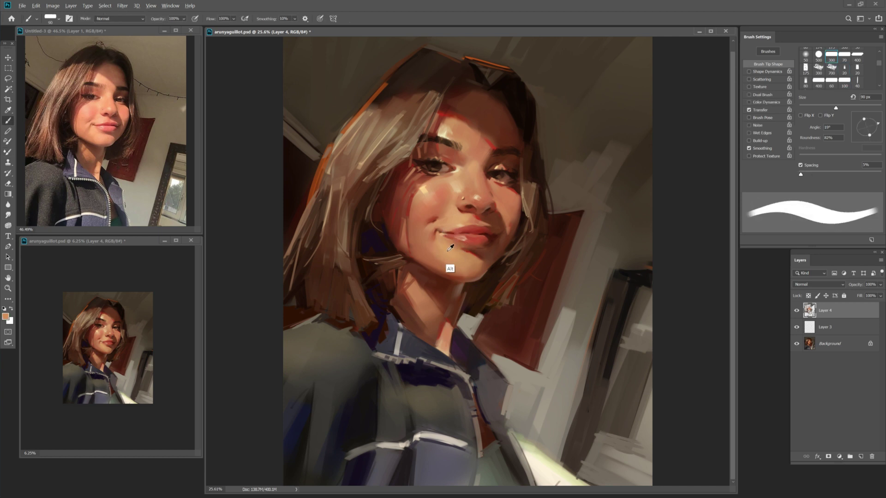
{"action": "key", "text": "bracketright"}
{"action": "key", "text": "bracketright"}
{"action": "key", "text": "bracketright"}
{"action": "key", "text": "bracketright"}
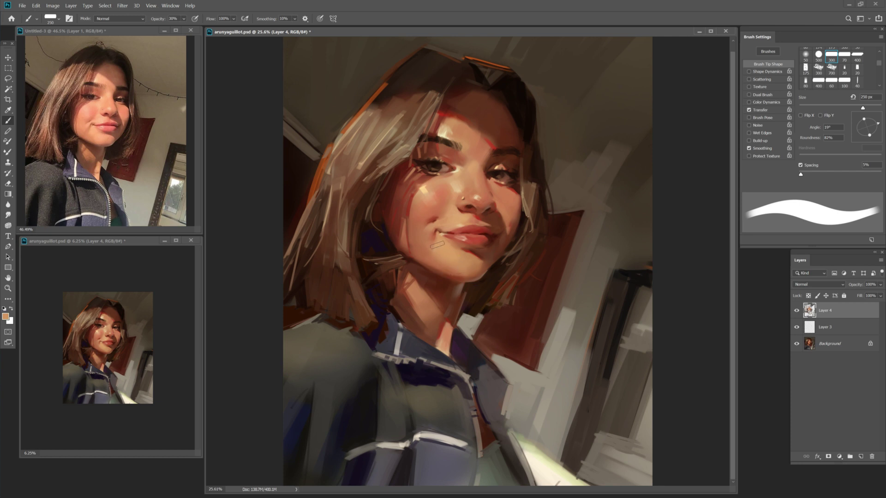
{"action": "key", "text": "bracketleft"}
Sample peach and skin tones and blend the face, alternating Brush and Mixer Brush.
{"action": "key", "text": "bracketright"}
{"action": "left_click", "coordinate": [419, 197], "text": "alt"}
{"action": "key", "text": "bracketleft"}
{"action": "left_click", "coordinate": [431, 248], "text": "alt"}
{"action": "key", "text": "shift+b"}
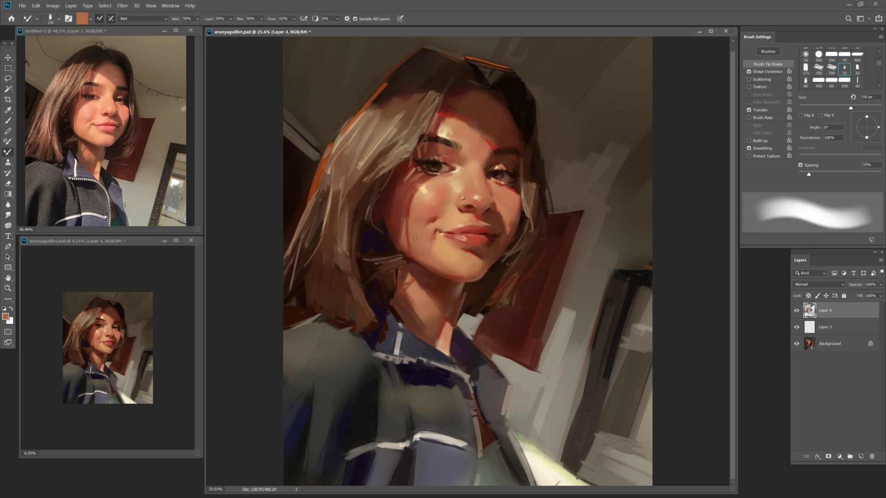
{"action": "key", "text": "shift+b"}
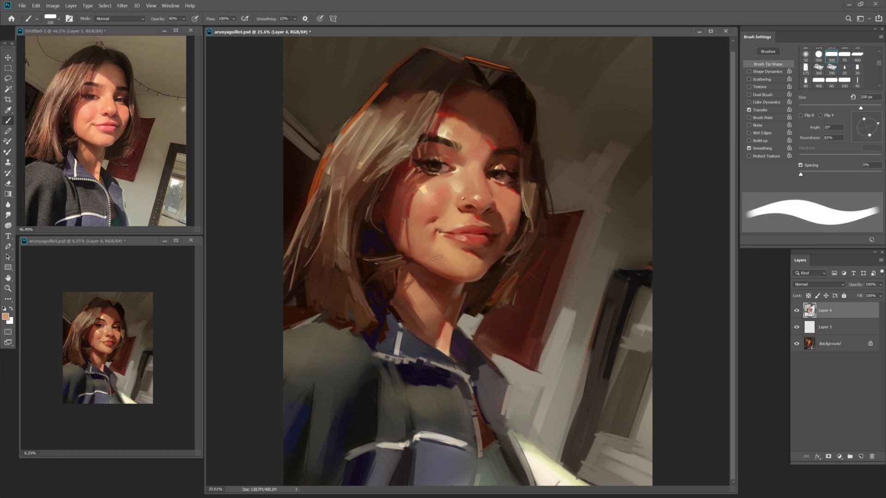
{"action": "key", "text": "shift+b"}
{"action": "key", "text": "shift+b"}
{"action": "key", "text": "shift+b"}
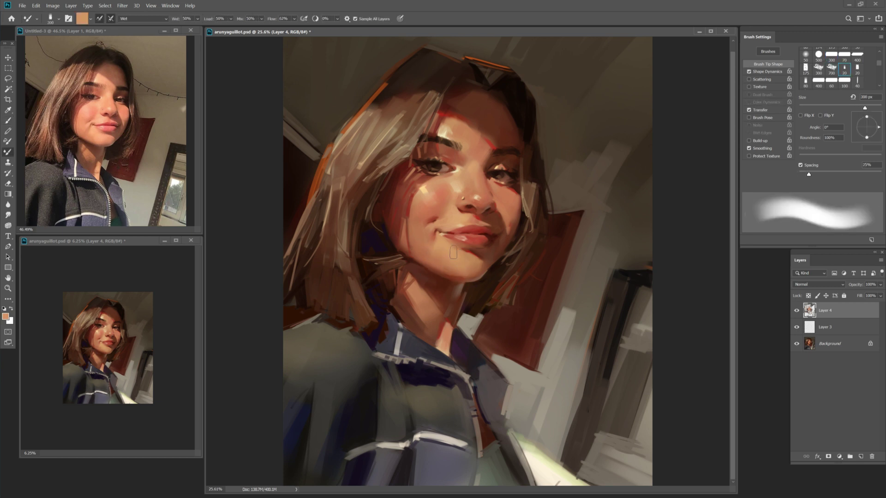
{"action": "key", "text": "shift+b"}
{"action": "left_click", "coordinate": [425, 269], "text": "alt"}
{"action": "key", "text": "bracketleft"}
{"action": "key", "text": "bracketleft"}
{"action": "key", "text": "bracketleft"}
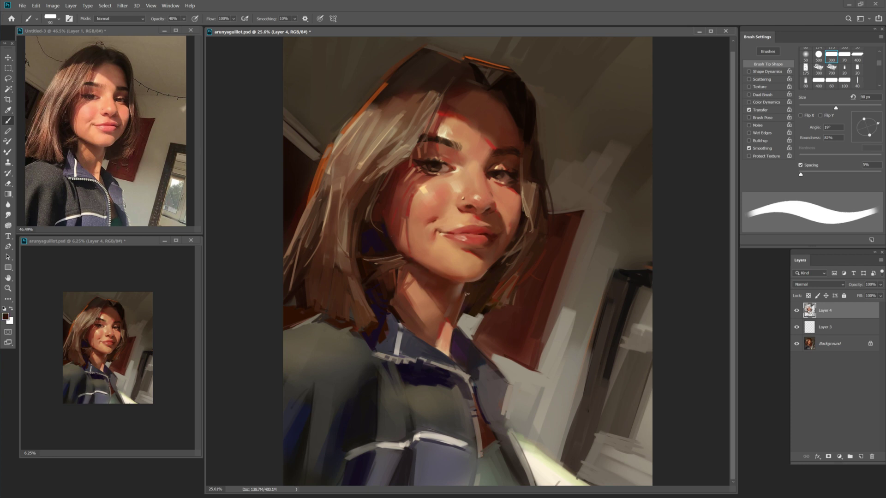
{"action": "key", "text": "bracketleft"}
{"action": "left_click", "coordinate": [446, 262], "text": "alt"}
{"action": "key", "text": "bracketright"}
{"action": "key", "text": "bracketright"}
{"action": "key", "text": "bracketright"}
Paint the neck on Layer 4 at 30–50% opacity with a 50–70 px brush, saving twice.
{"action": "key", "text": "3"}
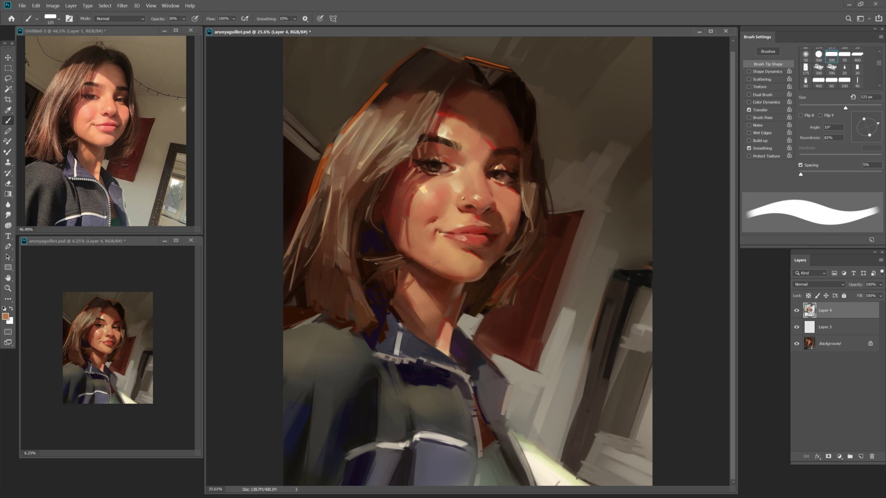
{"action": "left_click", "coordinate": [444, 295], "text": "alt"}
{"action": "key", "text": "5"}
{"action": "key", "text": "bracketleft"}
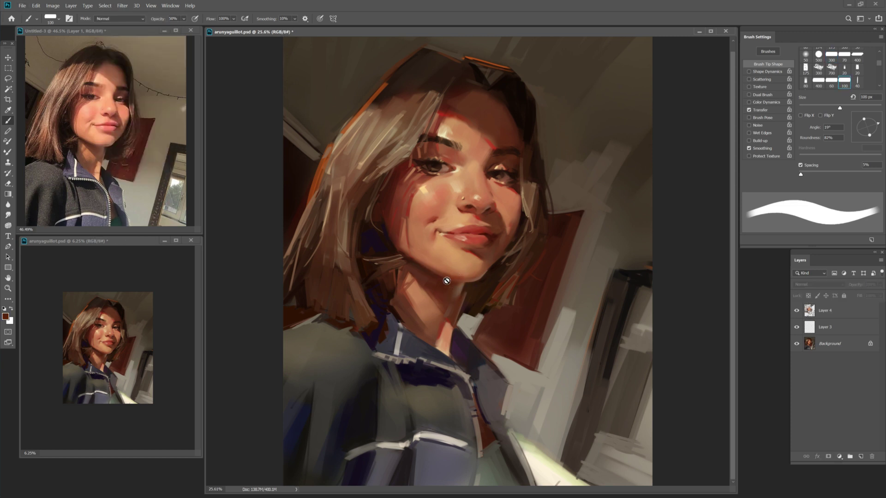
{"action": "left_click", "coordinate": [839, 313]}
{"action": "key", "text": "bracketleft"}
{"action": "key", "text": "bracketleft"}
{"action": "key", "text": "bracketleft"}
{"action": "key", "text": "bracketleft"}
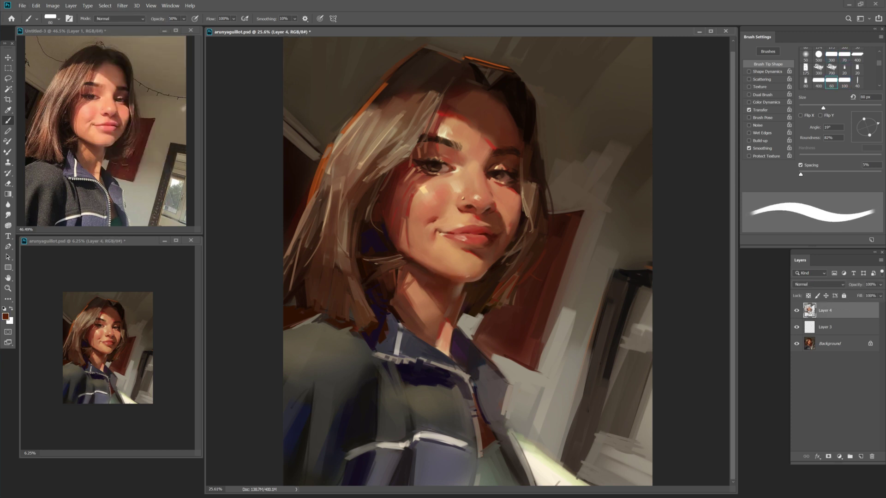
{"action": "key", "text": "ctrl+s"}
{"action": "key", "text": "z"}
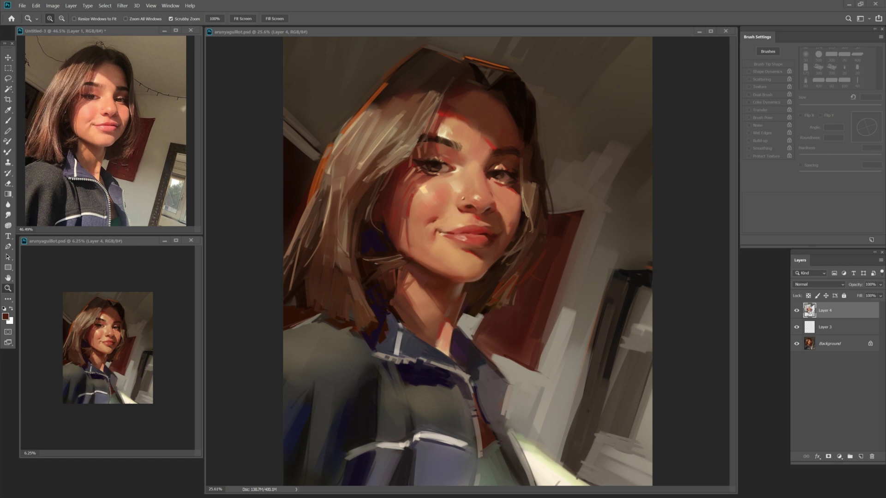
{"action": "key", "text": "b"}
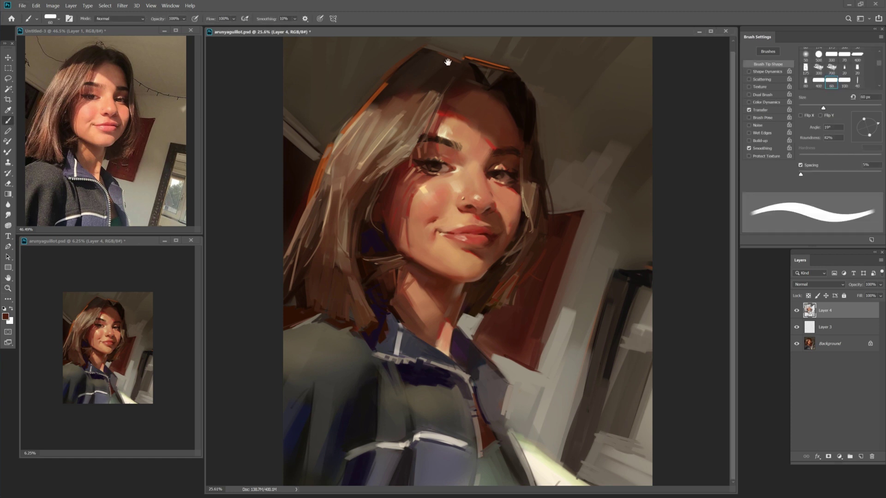
{"action": "key", "text": "bracketright"}
{"action": "key", "text": "bracketleft"}
{"action": "key", "text": "bracketleft"}
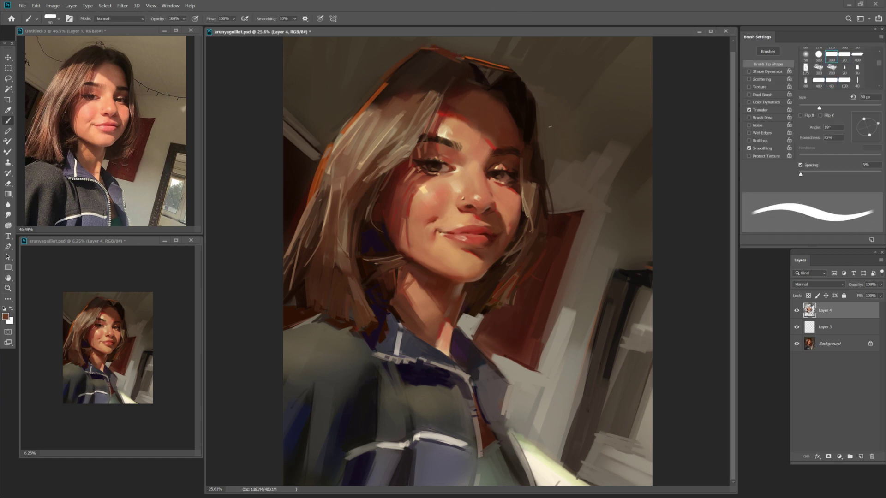
{"action": "key", "text": "bracketright"}
{"action": "key", "text": "bracketleft"}
{"action": "key", "text": "bracketleft"}
{"action": "key", "text": "bracketleft"}
{"action": "key", "text": "bracketleft"}
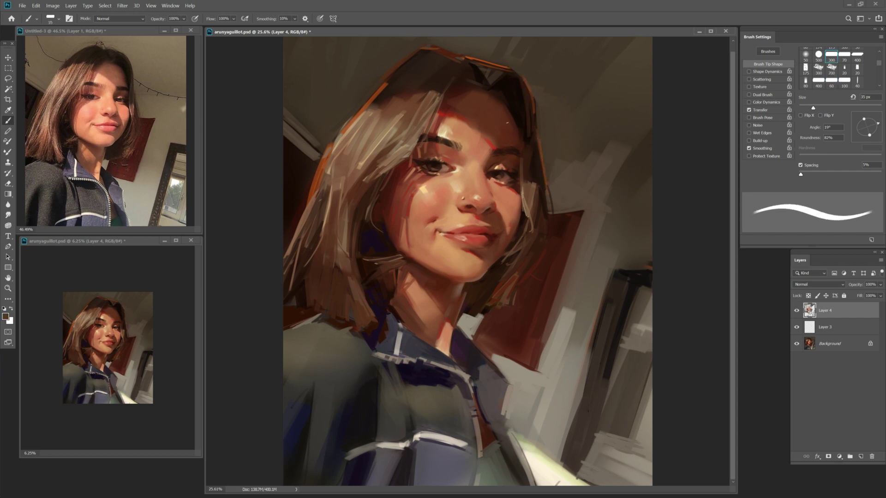
{"action": "key", "text": "ctrl+s"}
Zoom out to the whole painting and flip it horizontally to check the likeness.
{"action": "key", "text": "bracketright"}
{"action": "key", "text": "bracketright"}
{"action": "key", "text": "bracketright"}
{"action": "key", "text": "bracketright"}
{"action": "key", "text": "bracketright"}
{"action": "key", "text": "bracketright"}
{"action": "key", "text": "bracketright"}
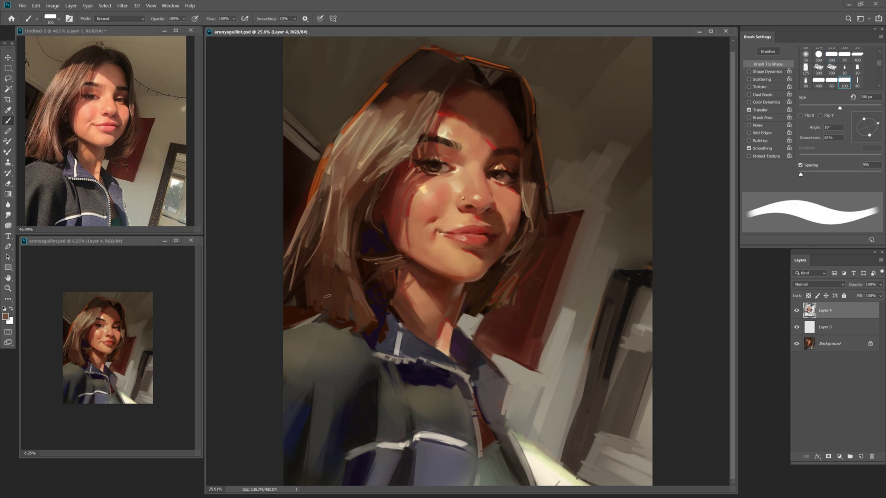
{"action": "key", "text": "bracketleft"}
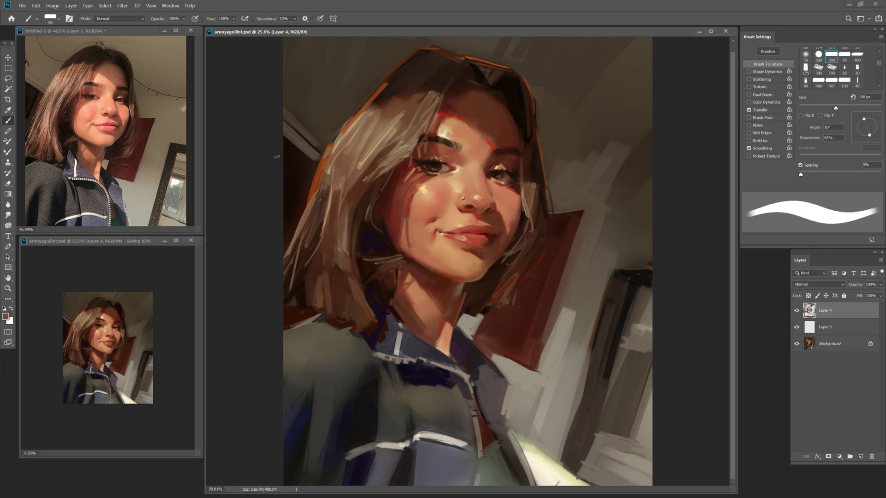
{"action": "key", "text": "bracketleft"}
{"action": "key", "text": "bracketleft"}
{"action": "key", "text": "bracketleft"}
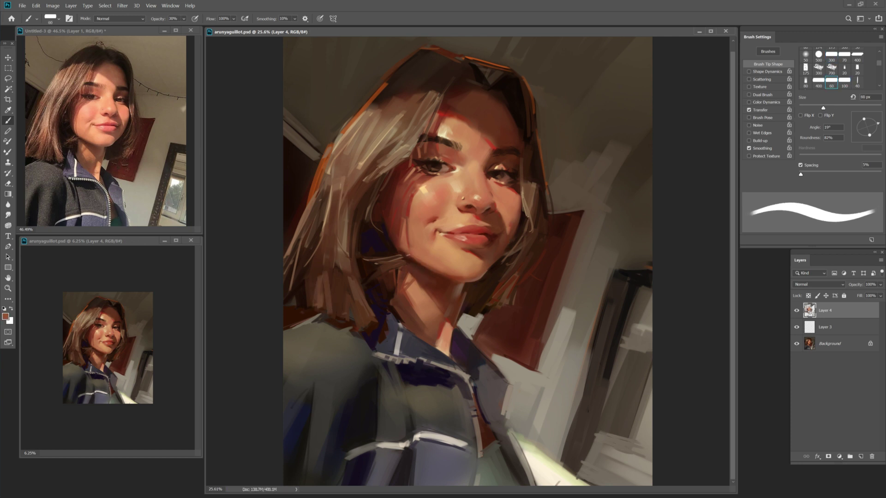
{"action": "key", "text": "z"}
{"action": "left_click", "coordinate": [335, 299], "text": "alt"}
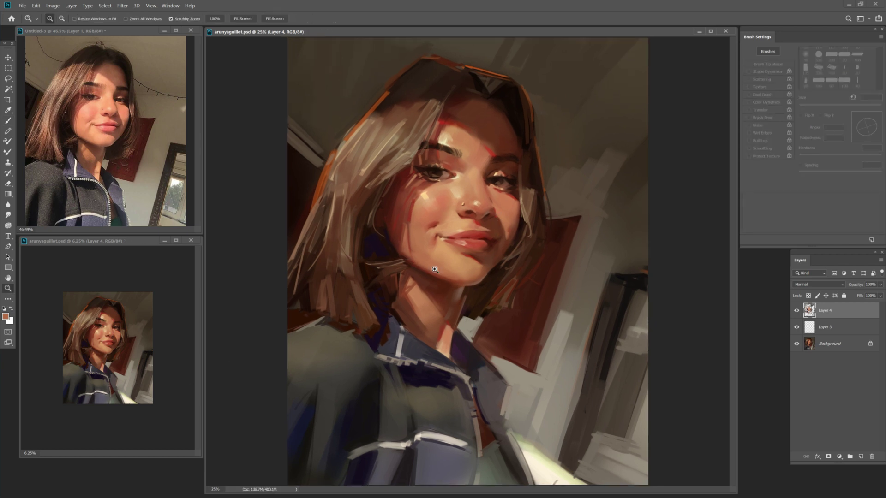
{"action": "key", "text": "h"}
{"action": "key", "text": "b"}
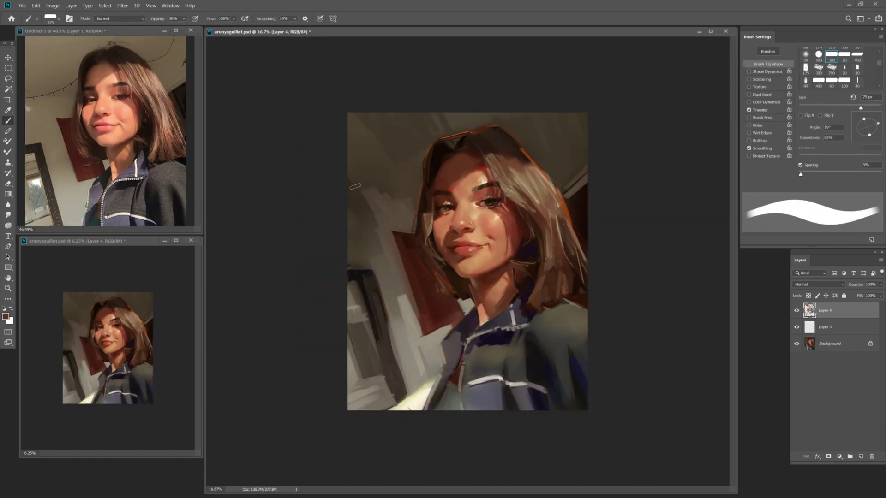
At 100% opacity, paint dark wall strokes left of the face and a light cream stroke at the left edge.
{"action": "key", "text": "0"}
{"action": "key", "text": "alt"}
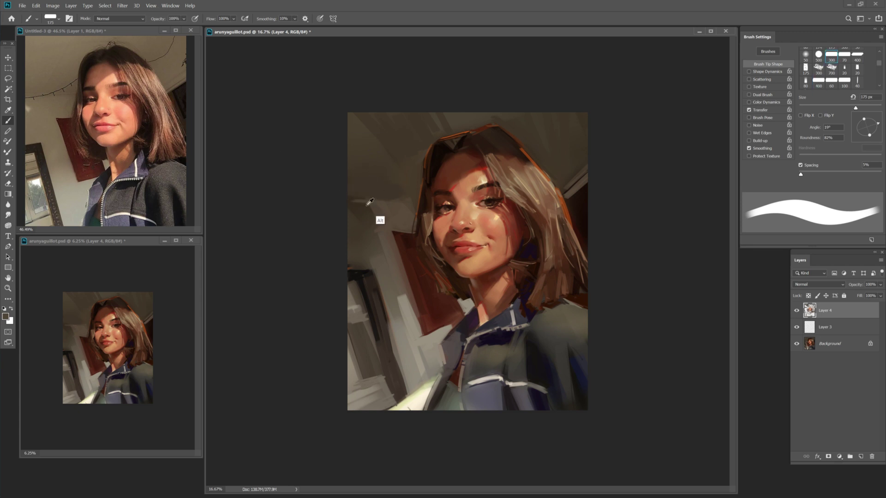
{"action": "left_click", "coordinate": [370, 202], "text": "alt"}
{"action": "mouse_move", "coordinate": [370, 204]}
{"action": "left_mouse_down"}
{"action": "mouse_move", "coordinate": [412, 205]}
{"action": "mouse_move", "coordinate": [354, 206]}
{"action": "left_mouse_up"}
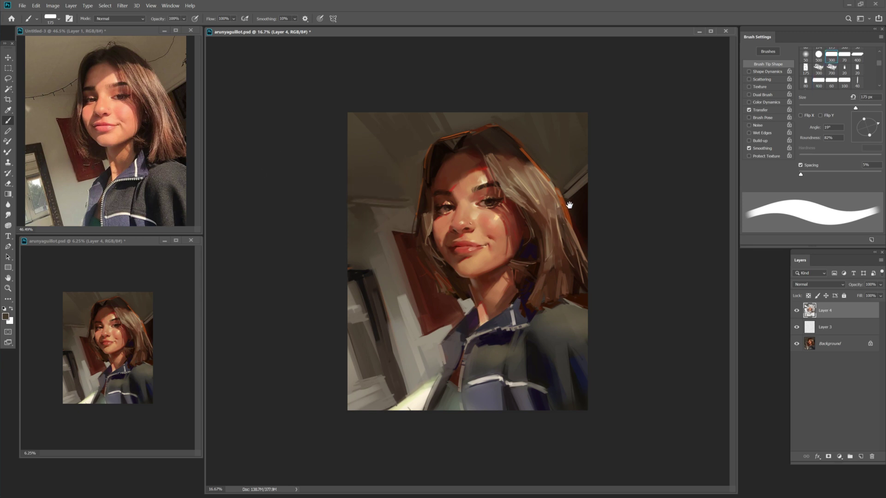
{"action": "left_click", "coordinate": [425, 410], "text": "alt"}
{"action": "key", "text": "bracketright"}
{"action": "key", "text": "bracketright"}
{"action": "key", "text": "bracketright"}
{"action": "left_click_drag", "start_coordinate": [347, 231], "coordinate": [363, 225]}
Sample beige and cream tones and paint diagonal strokes in the bottom-left corner.
{"action": "left_click", "coordinate": [421, 375], "text": "alt"}
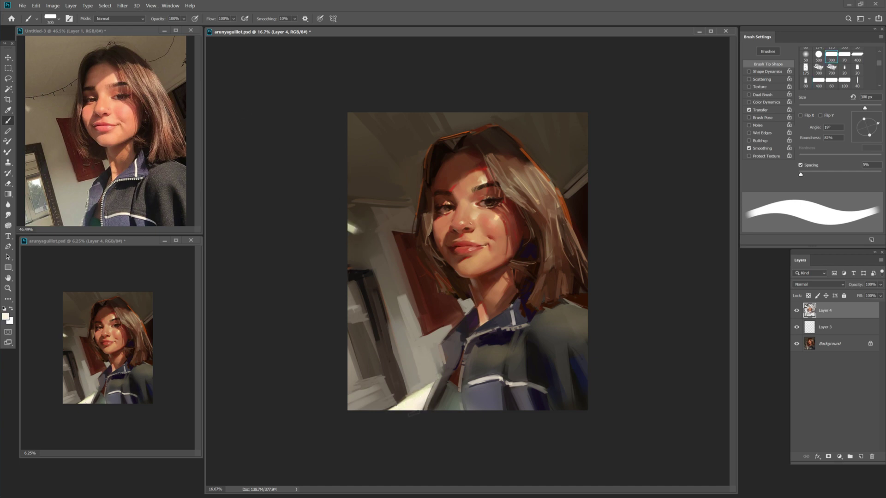
{"action": "left_click", "coordinate": [409, 405], "text": "alt"}
{"action": "key", "text": "bracketleft"}
{"action": "key", "text": "ctrl+Tab"}
{"action": "left_click", "coordinate": [469, 384]}
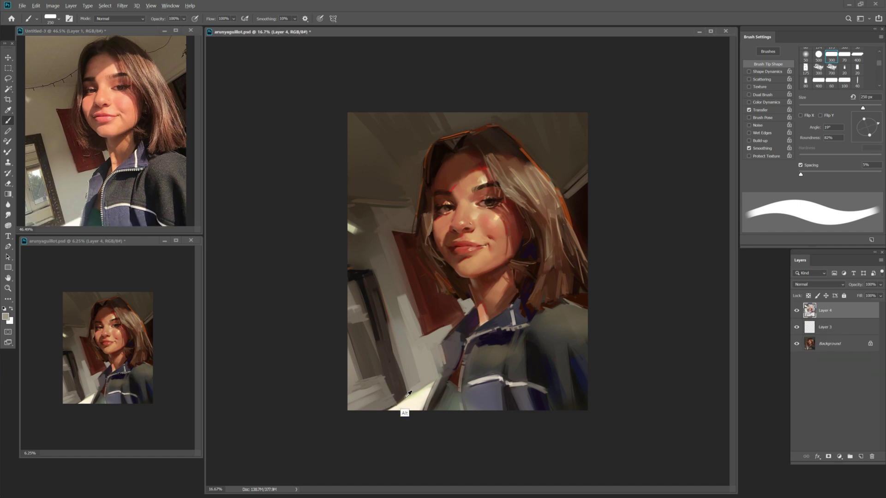
{"action": "key", "text": "bracketleft"}
{"action": "key", "text": "bracketleft"}
{"action": "left_click", "coordinate": [415, 400], "text": "alt"}
{"action": "left_click_drag", "start_coordinate": [393, 394], "coordinate": [356, 410]}
{"action": "key", "text": "bracketleft"}
{"action": "key", "text": "bracketleft"}
{"action": "key", "text": "bracketleft"}
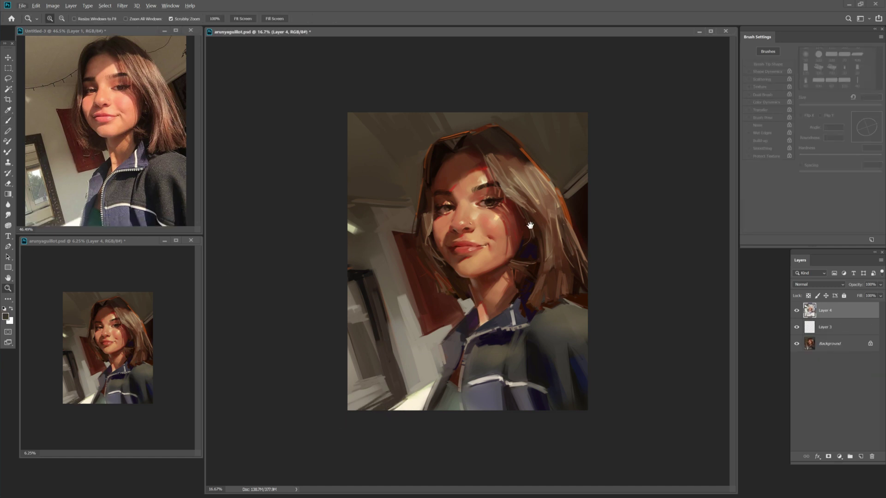
Refine the neck and jacket collar with alternating tan and dark brown strokes, 45–125 px brush.
{"action": "left_click", "coordinate": [544, 194], "text": "alt"}
{"action": "key", "text": "bracketleft"}
{"action": "key", "text": "bracketleft"}
{"action": "key", "text": "bracketleft"}
{"action": "key", "text": "bracketleft"}
{"action": "key", "text": "bracketleft"}
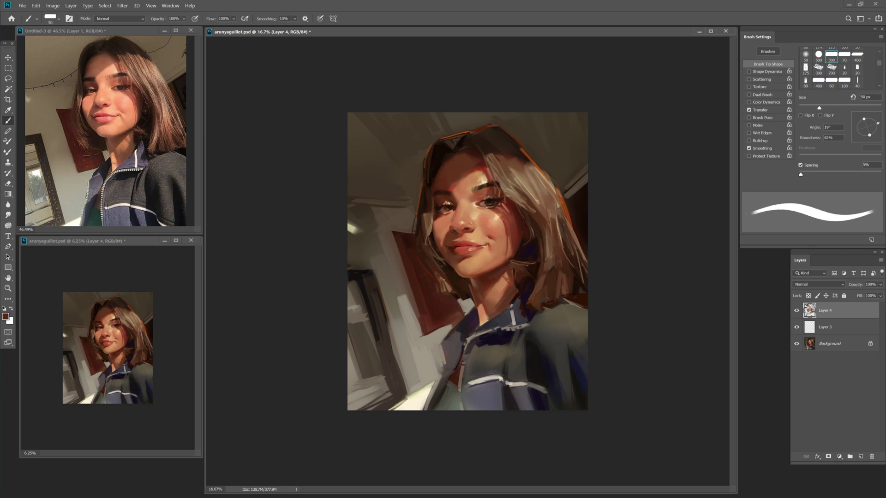
{"action": "key", "text": "bracketleft"}
{"action": "key", "text": "bracketleft"}
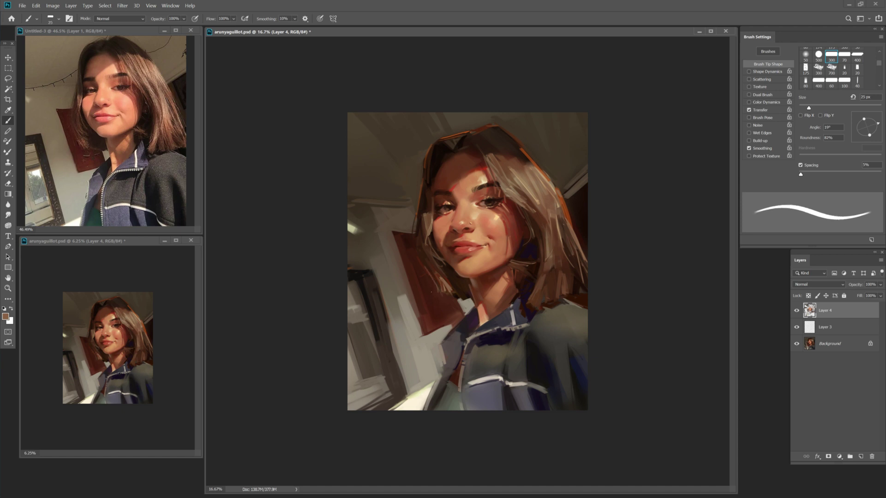
{"action": "key", "text": "bracketright"}
{"action": "key", "text": "bracketright"}
{"action": "key", "text": "bracketright"}
{"action": "key", "text": "bracketright"}
{"action": "key", "text": "bracketright"}
{"action": "key", "text": "bracketright"}
{"action": "key", "text": "bracketright"}
{"action": "key", "text": "bracketright"}
{"action": "key", "text": "bracketright"}
{"action": "key", "text": "bracketright"}
{"action": "key", "text": "bracketright"}
{"action": "left_click", "coordinate": [446, 280], "text": "alt"}
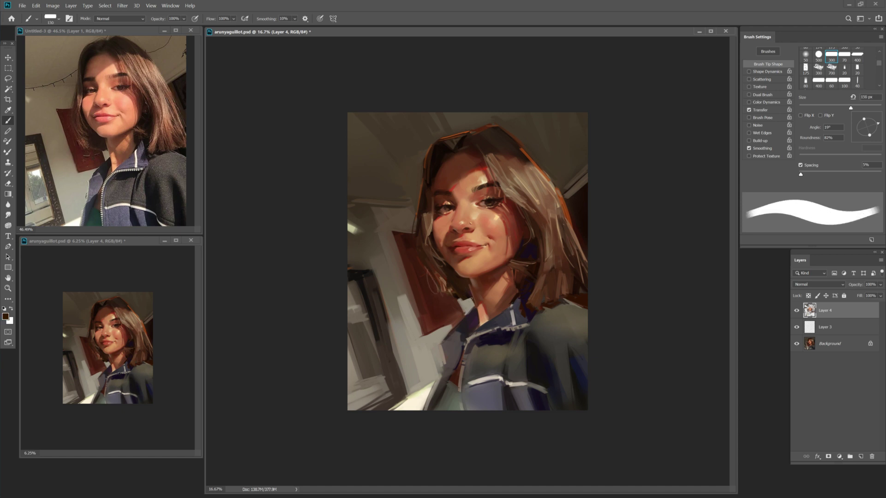
{"action": "key", "text": "bracketleft"}
{"action": "key", "text": "bracketleft"}
{"action": "left_click", "coordinate": [470, 317], "text": "alt"}
{"action": "key", "text": "bracketleft"}
{"action": "key", "text": "bracketleft"}
{"action": "left_click", "coordinate": [457, 298], "text": "alt"}
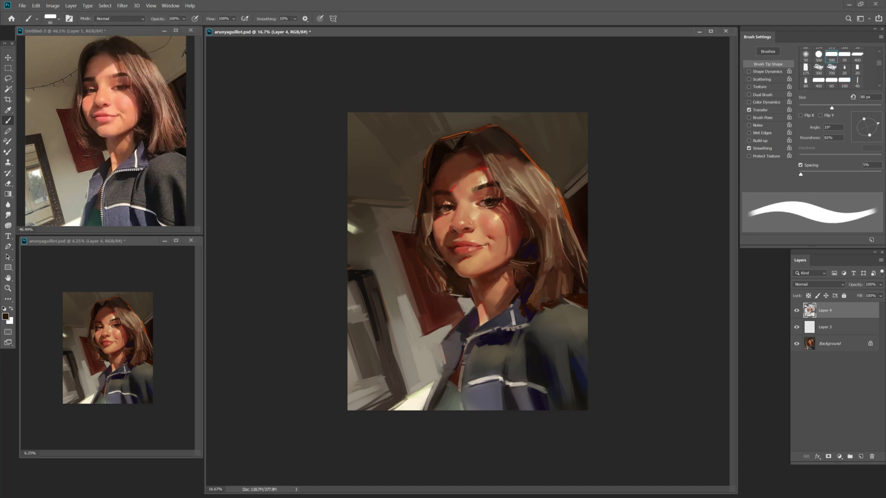
{"action": "key", "text": "bracketright"}
{"action": "key", "text": "bracketright"}
{"action": "key", "text": "bracketright"}
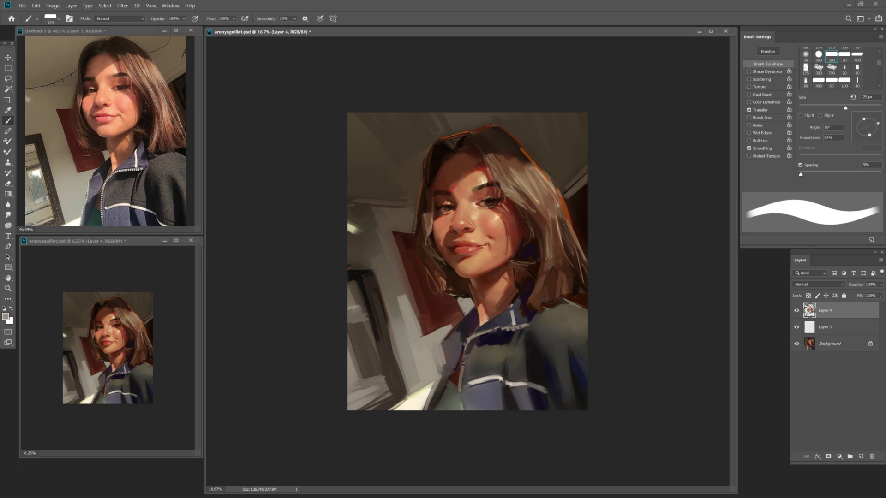
{"action": "left_click", "coordinate": [392, 279], "text": "alt"}
{"action": "key", "text": "bracketleft"}
{"action": "key", "text": "bracketleft"}
{"action": "left_click", "coordinate": [455, 328], "text": "alt"}
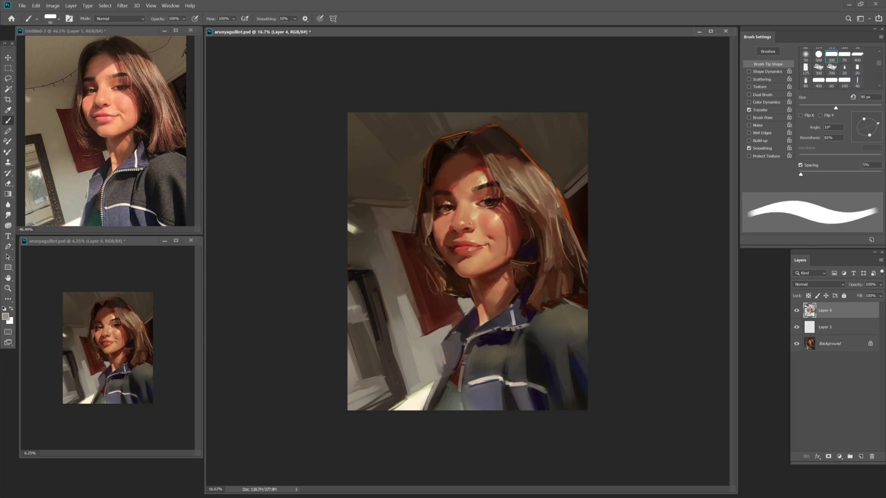
{"action": "key", "text": "bracketright"}
{"action": "left_click", "coordinate": [446, 359], "text": "alt"}
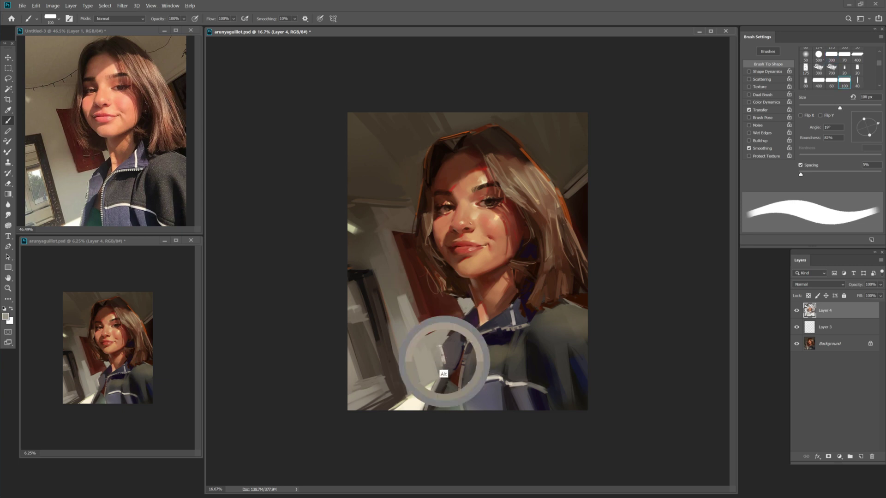
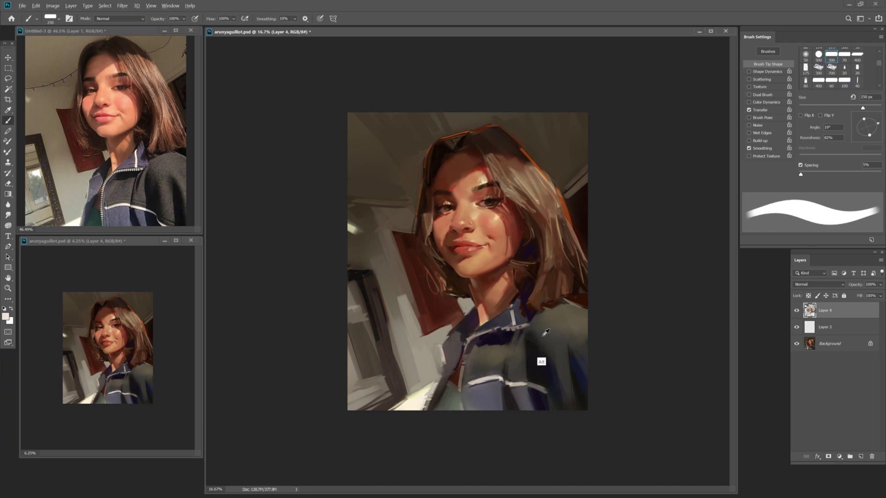
Sample the dark navy from the jacket and paint a 90 px stroke along the collar.
{"action": "left_click", "coordinate": [529, 332], "text": "alt"}
{"action": "key", "text": "bracketleft"}
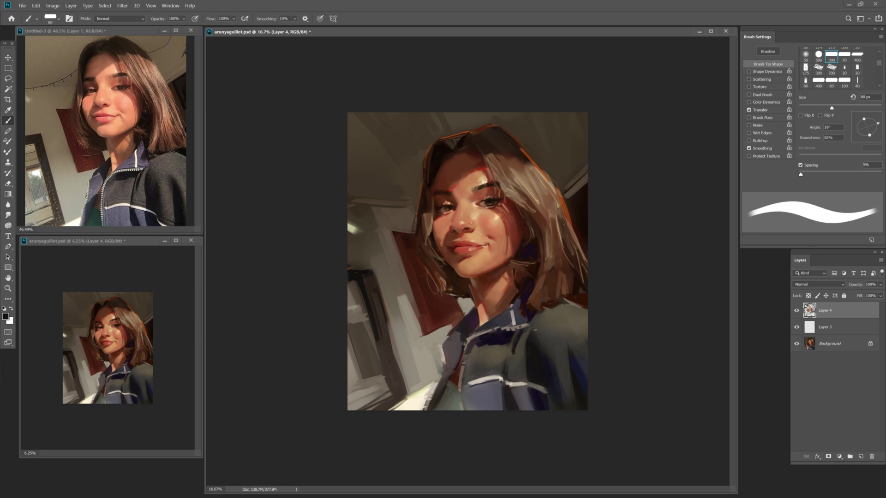
{"action": "key", "text": "bracketright"}
{"action": "key", "text": "bracketright"}
{"action": "key", "text": "bracketright"}
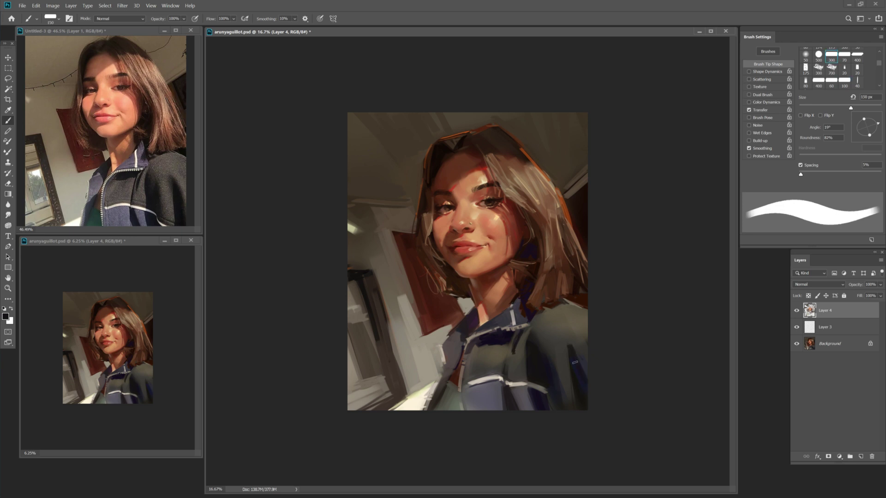
{"action": "key", "text": "bracketright"}
{"action": "key", "text": "bracketleft"}
{"action": "key", "text": "bracketleft"}
{"action": "key", "text": "bracketleft"}
{"action": "left_click_drag", "start_coordinate": [481, 342], "coordinate": [510, 333]}
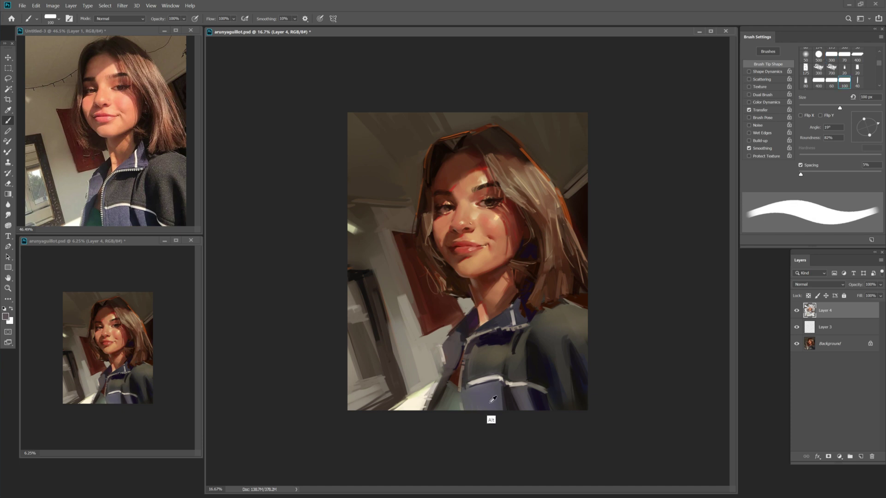
{"action": "left_click", "coordinate": [472, 383], "text": "alt"}
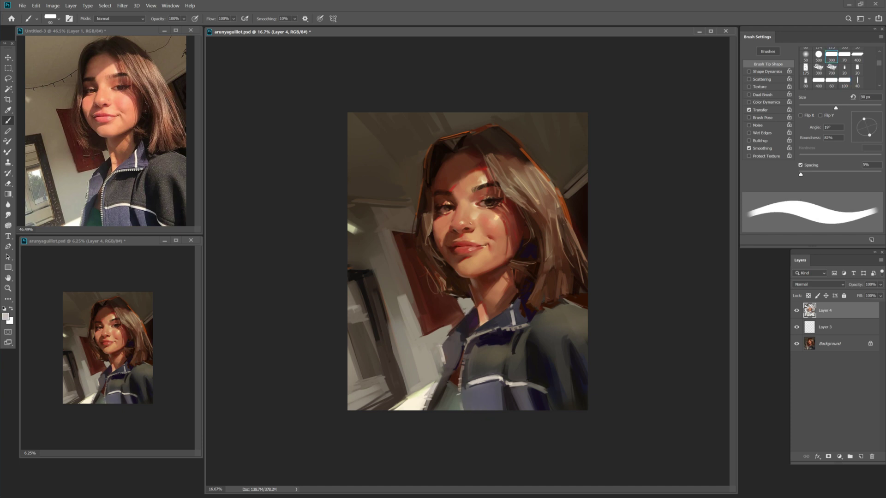
{"action": "key", "text": "period"}
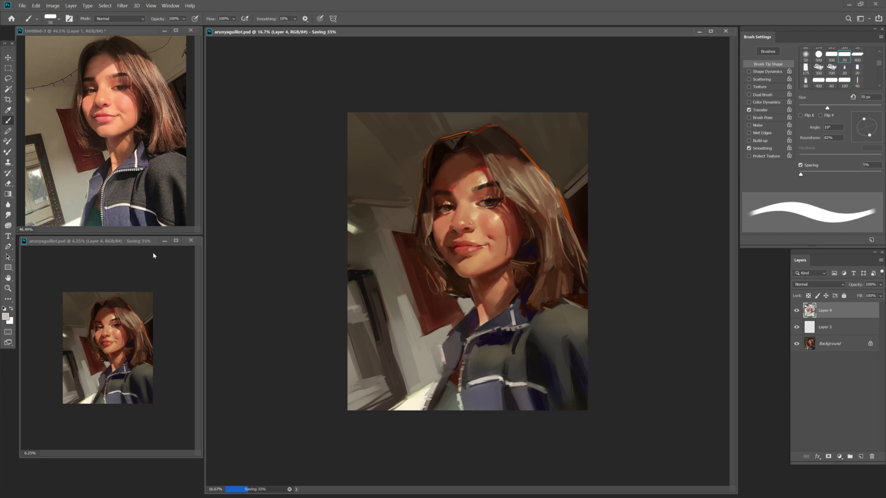
Zoom to 50% on the face, sample the forehead's dark brown at 100% opacity, and save.
{"action": "key", "text": "z"}
{"action": "left_click", "coordinate": [462, 218]}
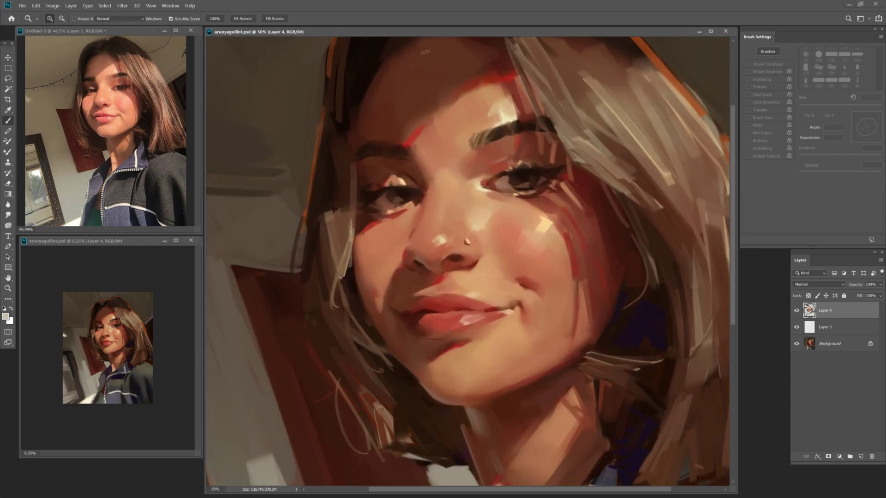
{"action": "key", "text": "b"}
{"action": "key", "text": "comma"}
{"action": "key", "text": "0"}
{"action": "left_click", "coordinate": [408, 115], "text": "alt"}
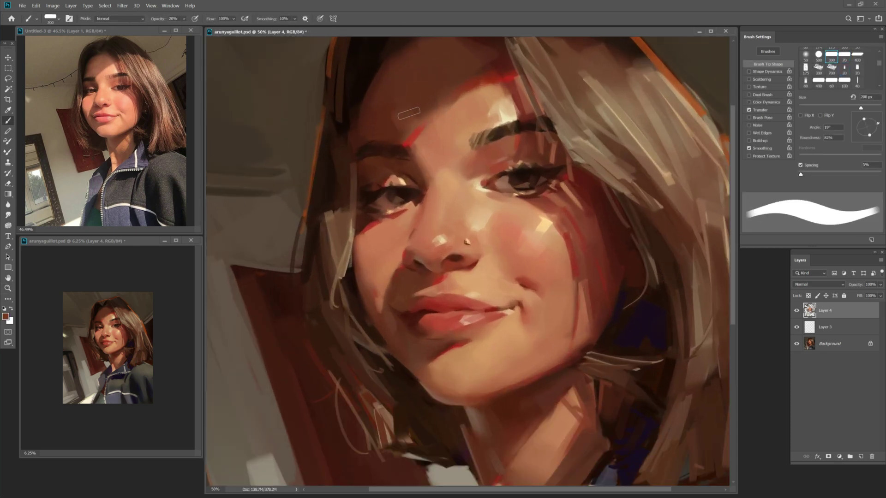
{"action": "key", "text": "bracketleft"}
{"action": "key", "text": "bracketleft"}
{"action": "key", "text": "ctrl+s"}
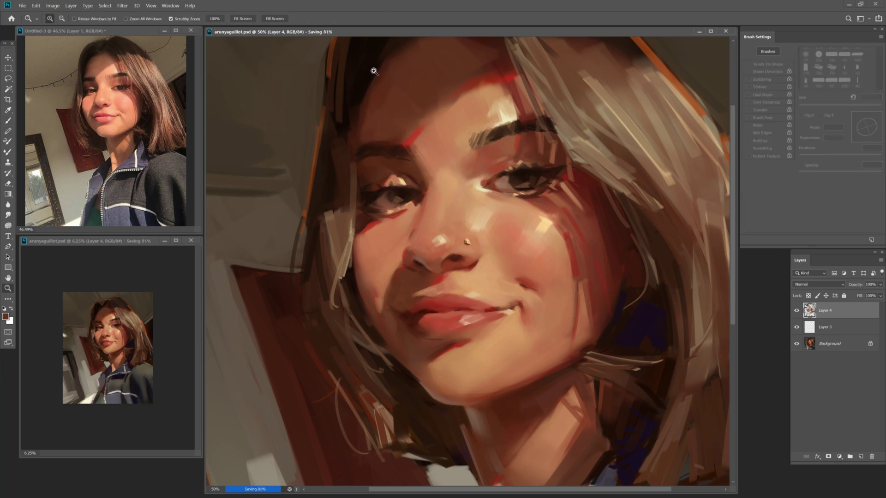
Lower brush opacity to 30% and choose a dark red lip colour with a 35 px brush.
{"action": "key", "text": "3"}
{"action": "left_click", "coordinate": [440, 293], "text": "alt"}
{"action": "key", "text": "bracketleft"}
{"action": "key", "text": "bracketleft"}
{"action": "key", "text": "shift+b"}
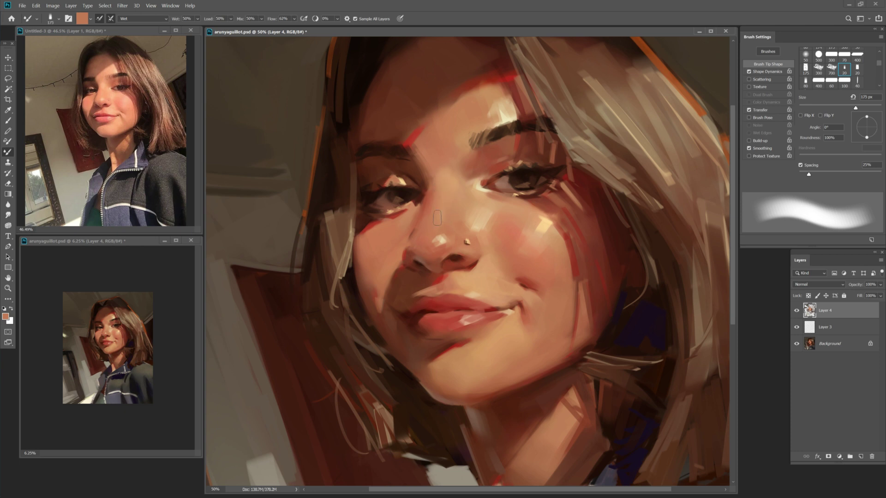
{"action": "key", "text": "shift+b"}
{"action": "left_click", "coordinate": [438, 200], "text": "alt"}
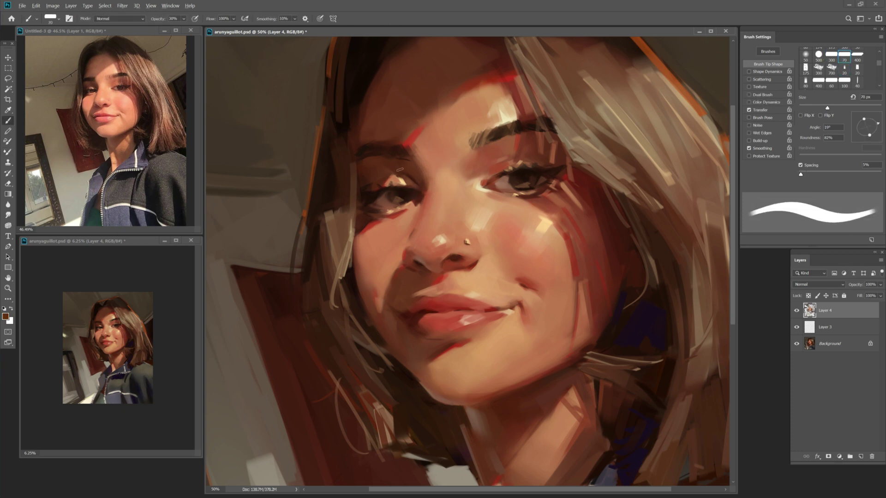
{"action": "right_click", "coordinate": [388, 109], "text": "alt+shift"}
{"action": "right_click", "coordinate": [491, 173], "text": "alt"}
{"action": "key", "text": "bracketleft"}
{"action": "key", "text": "bracketleft"}
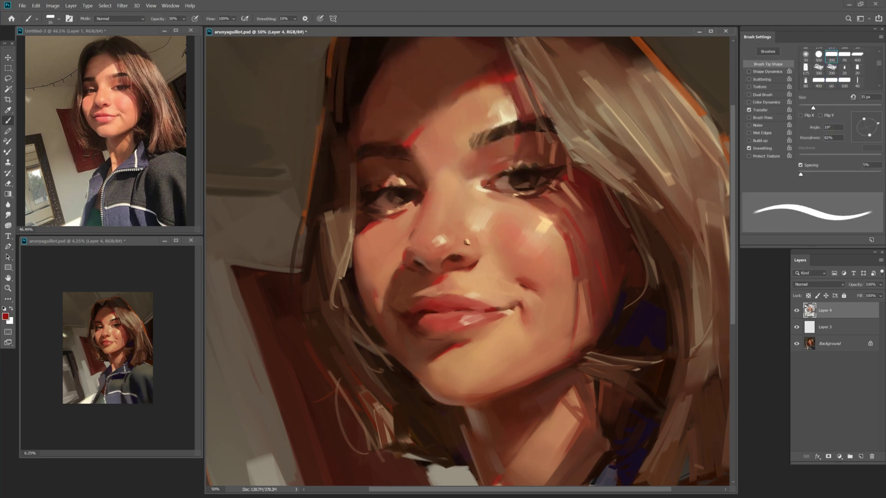
{"action": "key", "text": "bracketleft"}
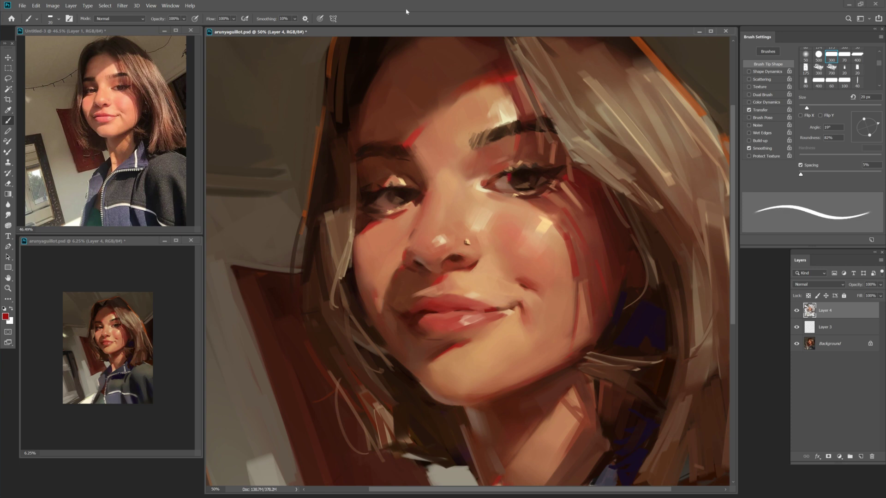
{"action": "key", "text": "bracketleft"}
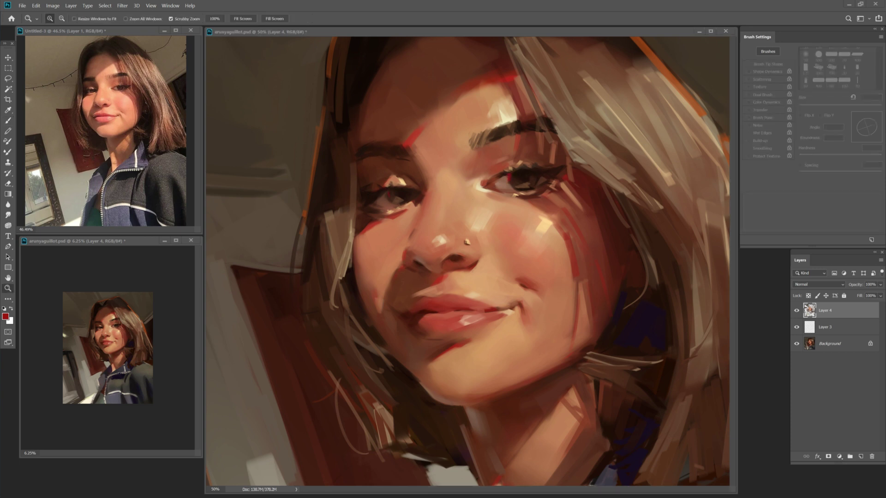
{"action": "key", "text": "bracketright"}
{"action": "key", "text": "bracketright"}
{"action": "key", "text": "bracketright"}
{"action": "key", "text": "bracketright"}
Sample brown nose-shadow tones and deeper reds near the lips, resizing the brush to 45–90 px.
{"action": "left_click", "coordinate": [430, 266], "text": "alt"}
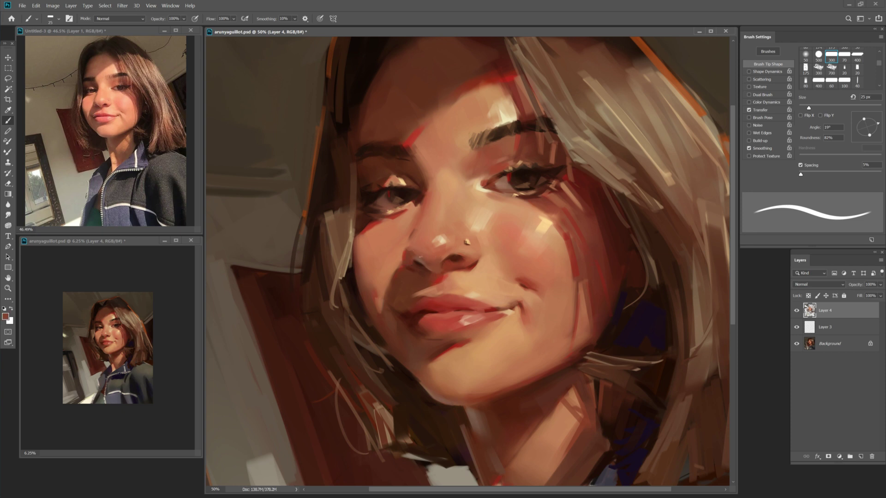
{"action": "key", "text": "bracketright"}
{"action": "left_click", "coordinate": [429, 261], "text": "alt"}
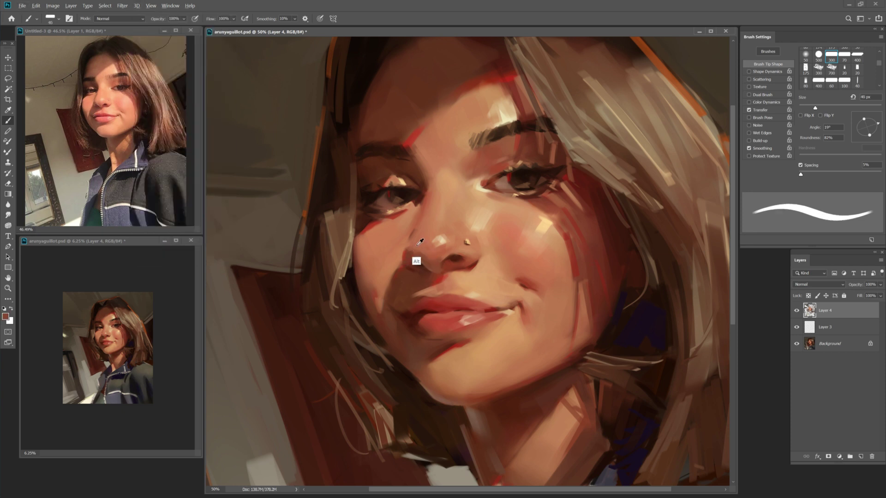
{"action": "key", "text": "bracketright"}
{"action": "left_click", "coordinate": [410, 247], "text": "alt"}
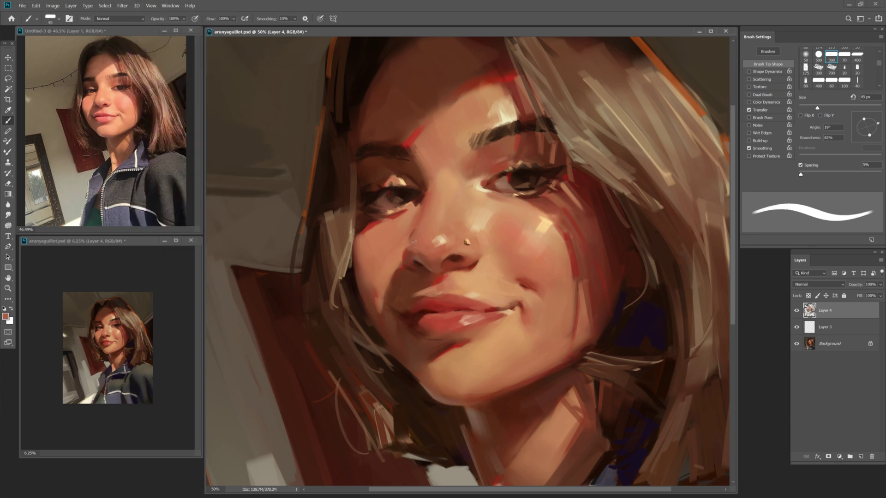
{"action": "left_click", "coordinate": [459, 339], "text": "alt"}
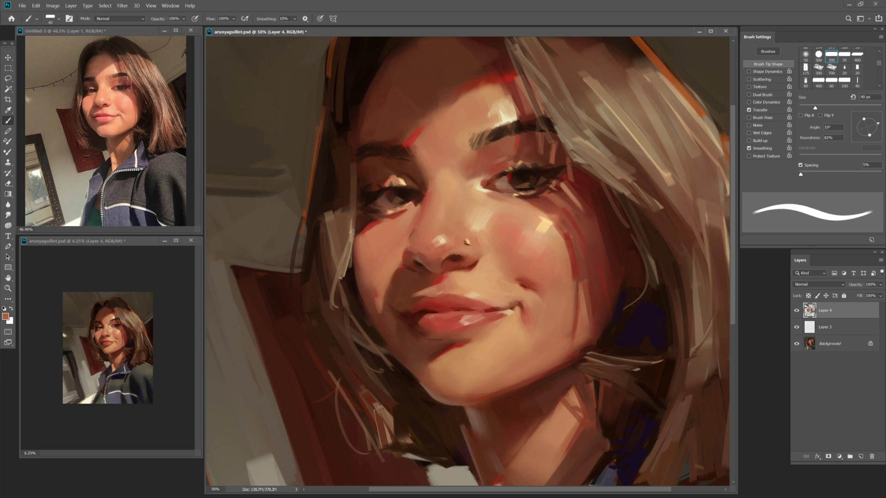
{"action": "key", "text": "bracketright"}
{"action": "key", "text": "bracketright"}
{"action": "key", "text": "bracketright"}
{"action": "key", "text": "bracketright"}
{"action": "key", "text": "bracketright"}
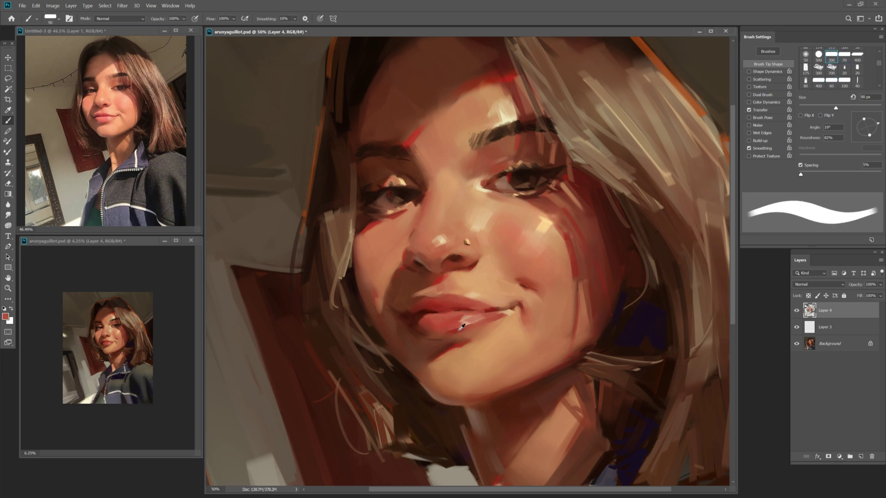
{"action": "key", "text": "bracketright"}
{"action": "left_click", "coordinate": [439, 354], "text": "alt"}
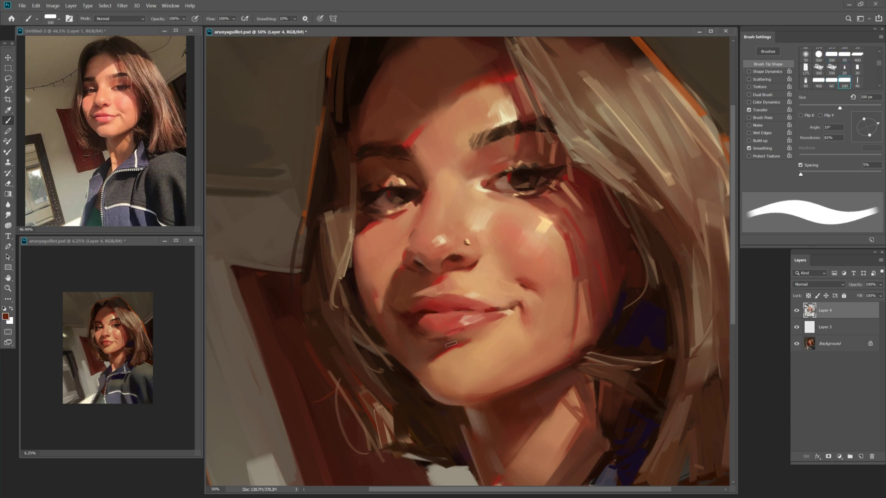
{"action": "left_click", "coordinate": [451, 339], "text": "alt"}
{"action": "key", "text": "bracketleft"}
{"action": "key", "text": "bracketleft"}
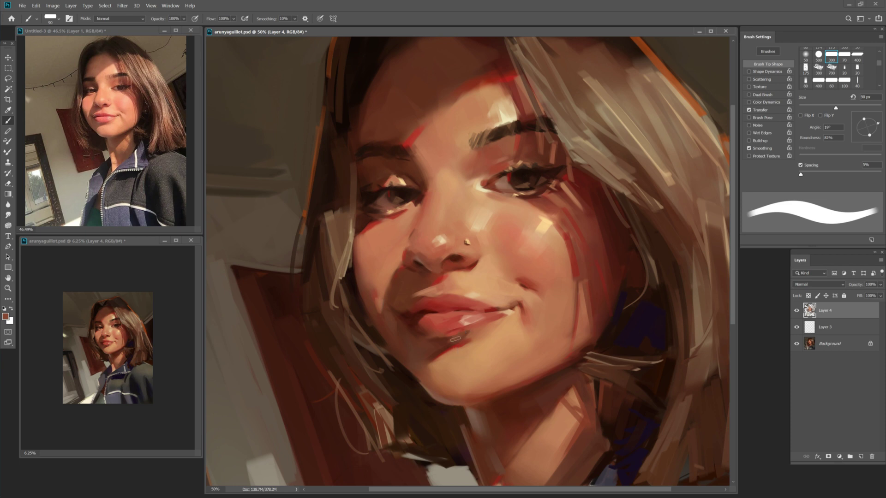
Blend skin tone and lip red with the wet mixer brush around the mouth, then save.
{"action": "key", "text": "shift+b"}
{"action": "key", "text": "shift+b"}
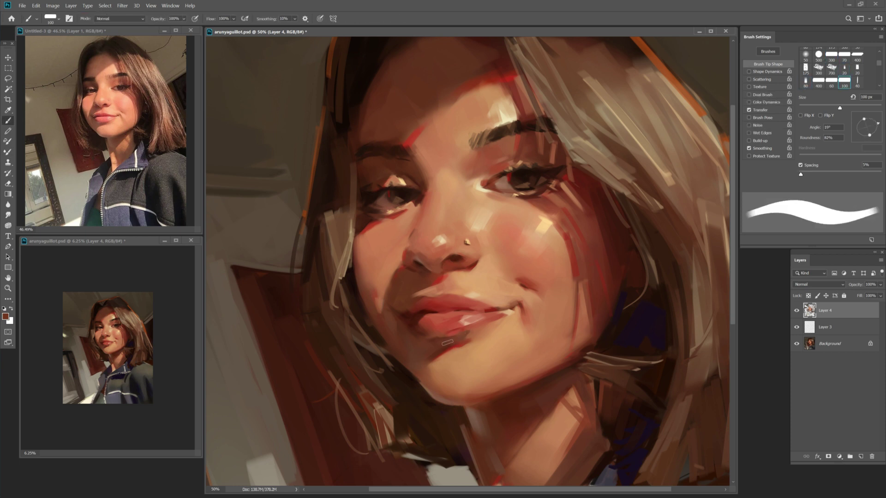
{"action": "left_click", "coordinate": [484, 350], "text": "alt"}
{"action": "key", "text": "bracketleft"}
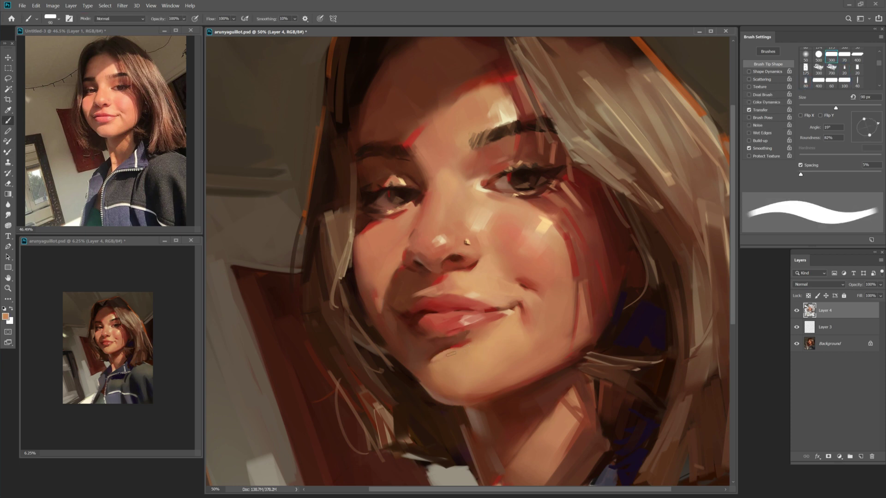
{"action": "left_click", "coordinate": [462, 342], "text": "alt"}
{"action": "key", "text": "bracketleft"}
{"action": "key", "text": "bracketleft"}
{"action": "key", "text": "bracketleft"}
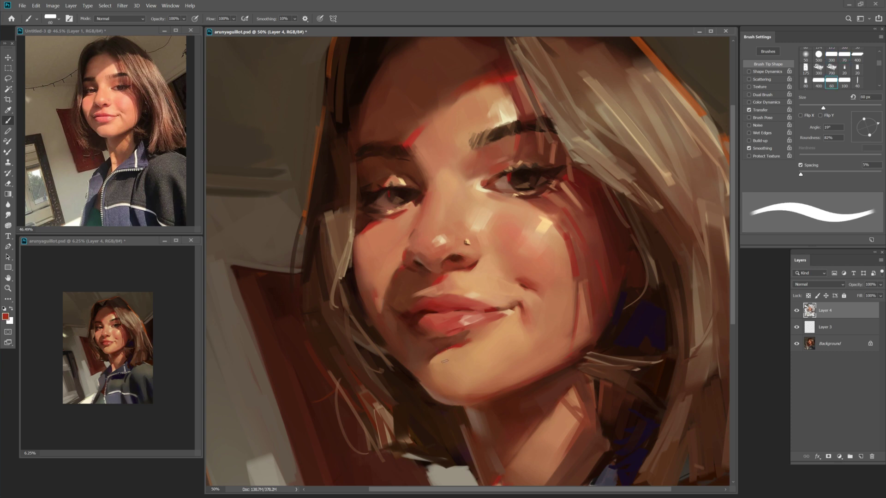
{"action": "key", "text": "bracketleft"}
{"action": "key", "text": "bracketleft"}
{"action": "key", "text": "bracketleft"}
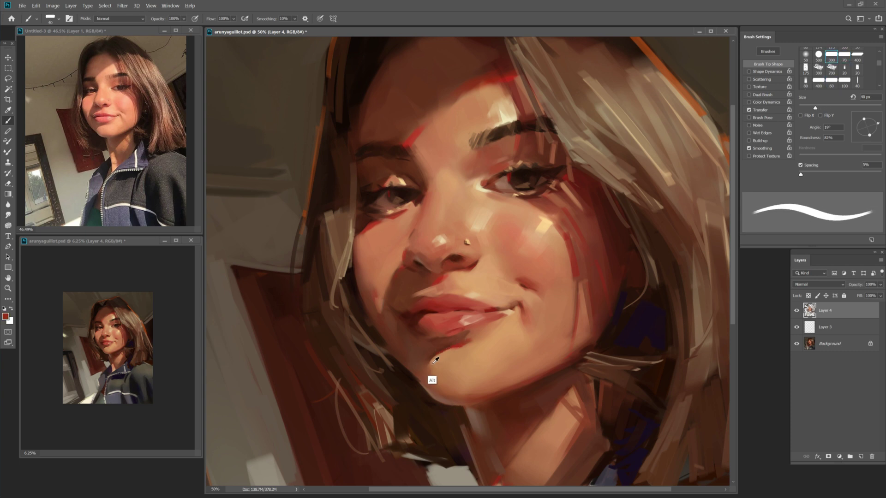
{"action": "left_click", "coordinate": [437, 361], "text": "alt"}
{"action": "key", "text": "bracketright"}
{"action": "key", "text": "bracketright"}
{"action": "key", "text": "bracketright"}
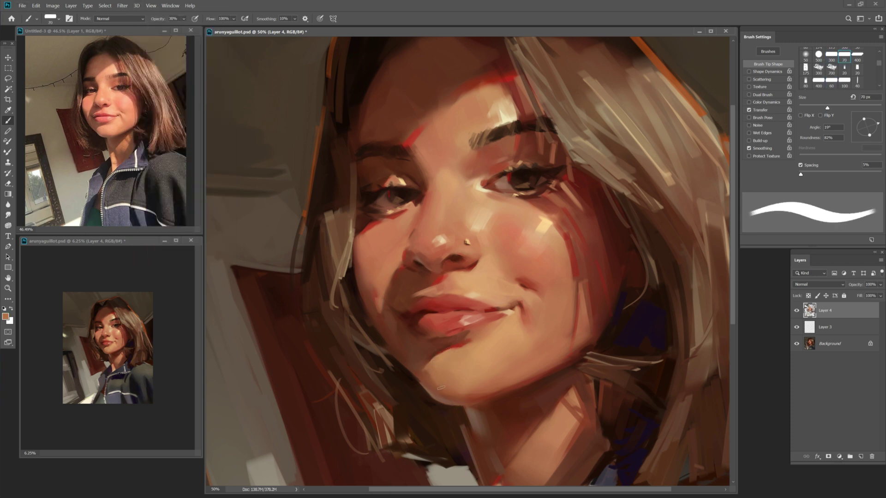
{"action": "key", "text": "ctrl+s"}
Pick a dark brown from the painting with a 35 px brush and save.
{"action": "key", "text": "bracketleft"}
{"action": "key", "text": "bracketleft"}
{"action": "left_click", "coordinate": [365, 166]}
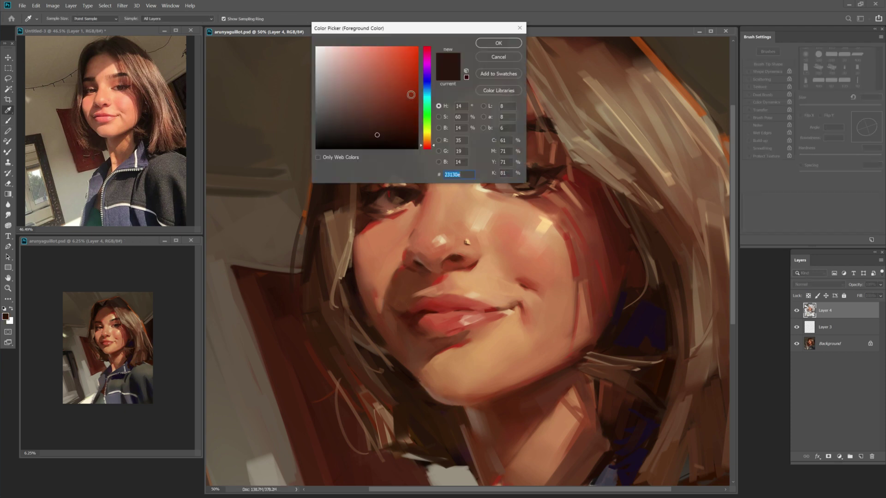
{"action": "key", "text": "Return"}
{"action": "key", "text": "bracketleft"}
{"action": "key", "text": "bracketleft"}
{"action": "key", "text": "bracketleft"}
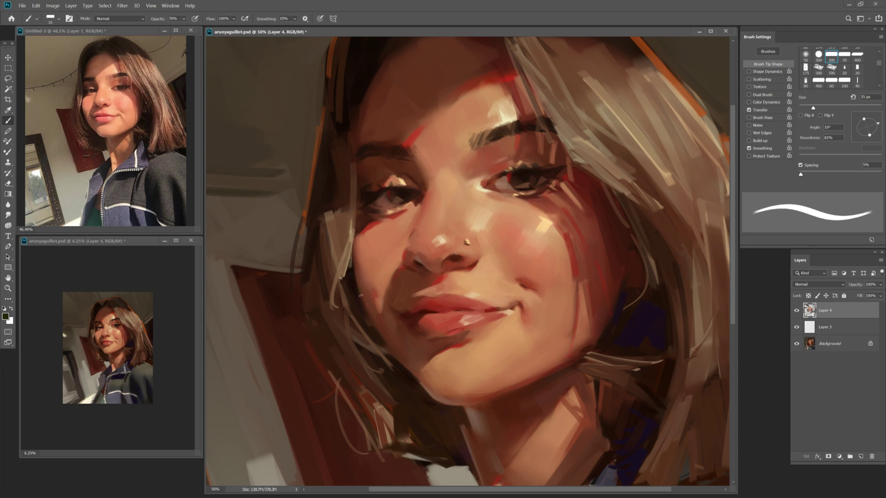
{"action": "key", "text": "bracketright"}
{"action": "key", "text": "ctrl+s"}
Paint a dark 50 px stroke near the lower left cheek, sample a chin brown, and save.
{"action": "key", "text": "bracketright"}
{"action": "key", "text": "bracketright"}
{"action": "left_click_drag", "start_coordinate": [401, 387], "coordinate": [406, 441]}
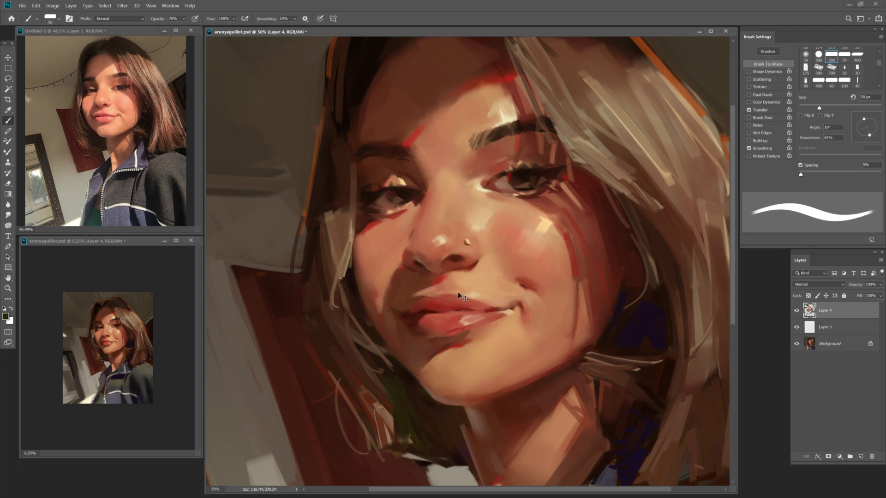
{"action": "left_click", "coordinate": [427, 410], "text": "alt"}
{"action": "key", "text": "z"}
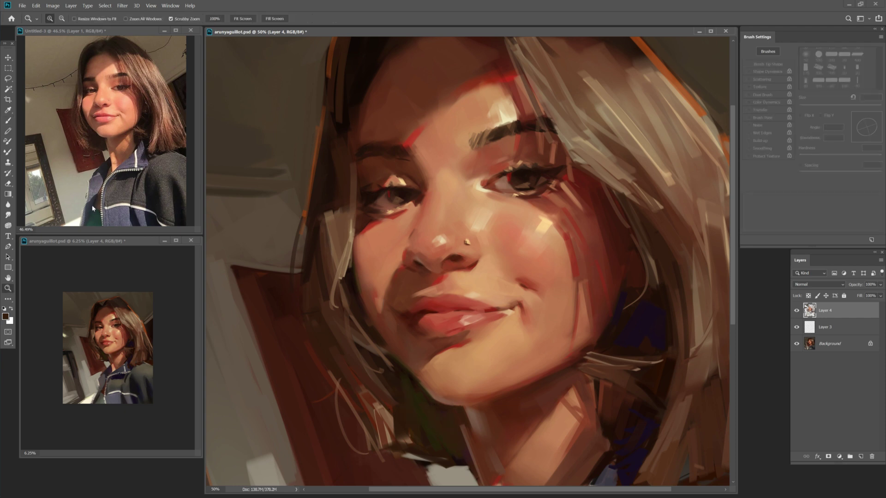
{"action": "key", "text": "b"}
{"action": "key", "text": "ctrl+s"}
Paint a light tan 60 px stroke near the right eye, then sample its dark brown.
{"action": "key", "text": "z"}
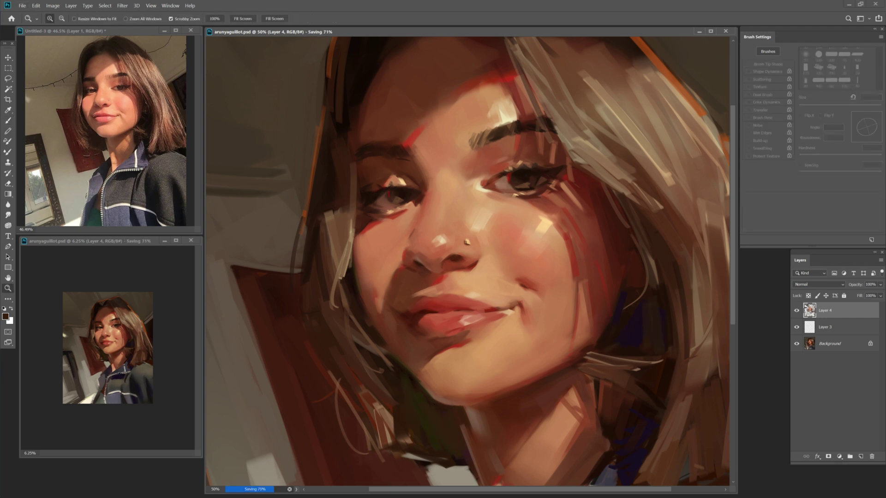
{"action": "key", "text": "b"}
{"action": "left_click", "coordinate": [6, 317]}
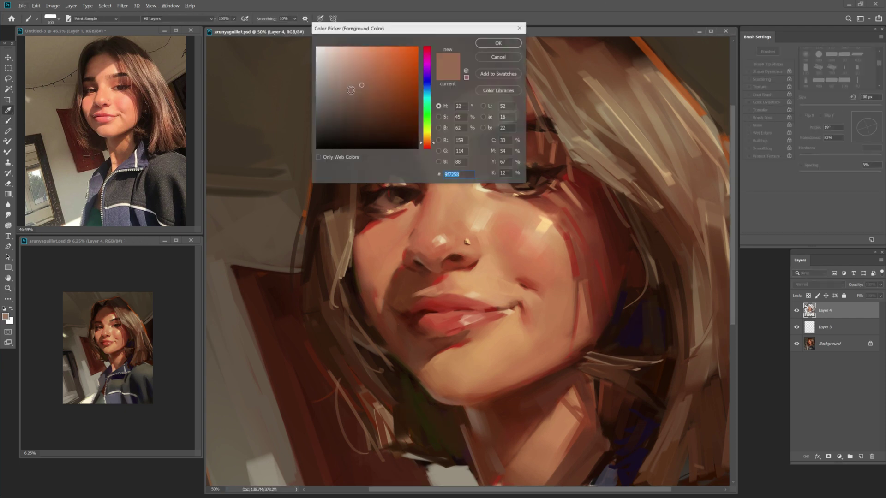
{"action": "left_click", "coordinate": [421, 141]}
{"action": "key", "text": "Return"}
{"action": "key", "text": "bracketleft"}
{"action": "key", "text": "bracketleft"}
{"action": "key", "text": "bracketleft"}
{"action": "left_click_drag", "start_coordinate": [503, 184], "coordinate": [514, 187]}
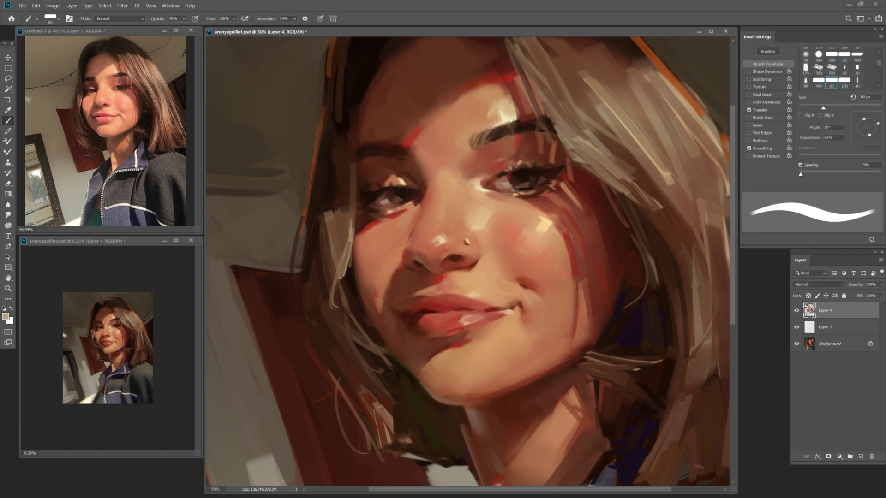
{"action": "key", "text": "bracketleft"}
{"action": "key", "text": "bracketleft"}
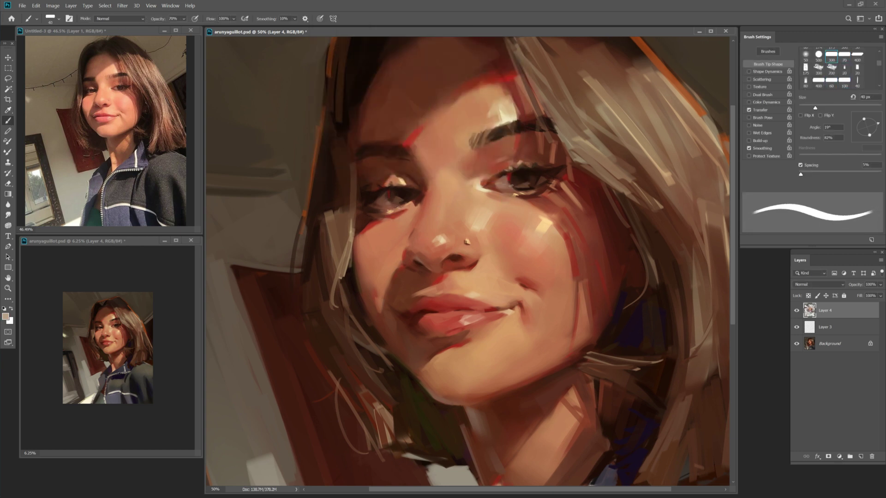
{"action": "left_click", "coordinate": [522, 190], "text": "alt"}
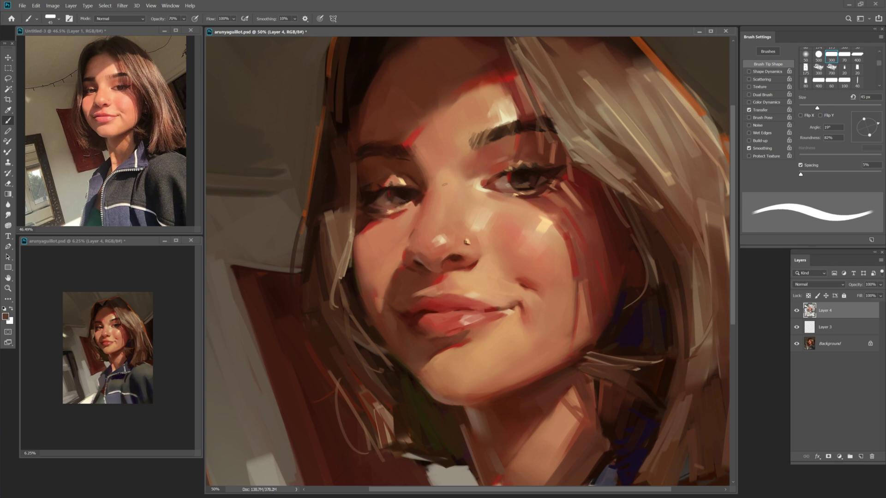
Zoom to 66.7% around the eyebrow and pick a darker paint colour with a 40 px brush.
{"action": "key", "text": "alt+Delete"}
{"action": "left_click", "coordinate": [497, 43]}
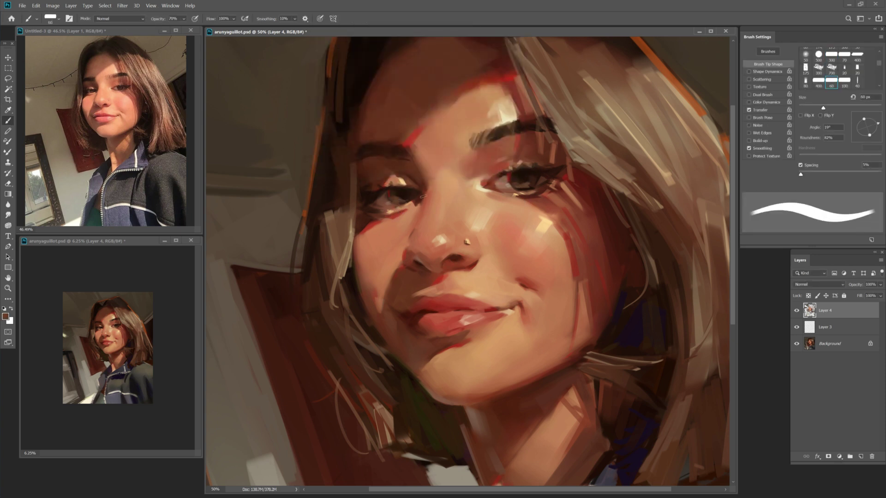
{"action": "key", "text": "z"}
{"action": "left_click", "coordinate": [152, 346]}
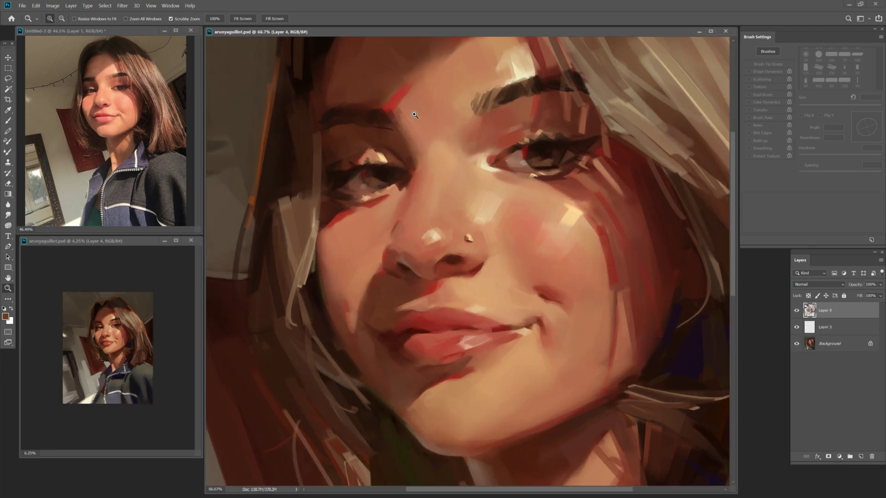
{"action": "left_click", "coordinate": [471, 108]}
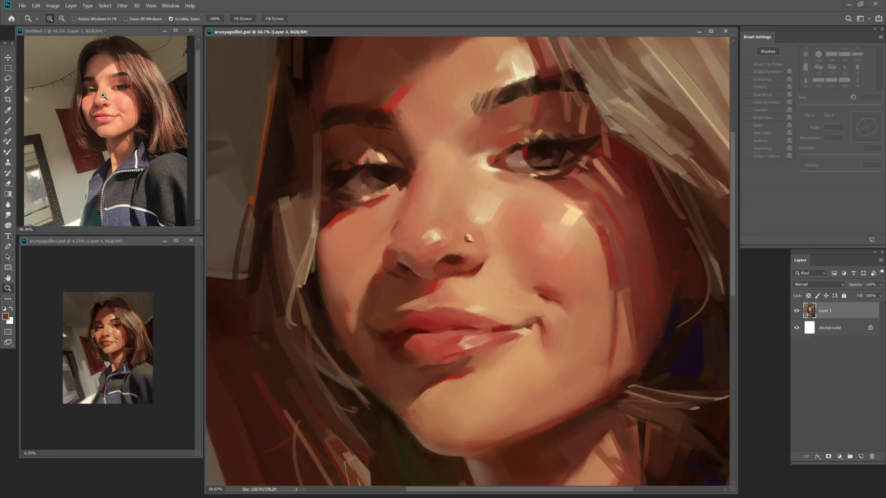
{"action": "key", "text": "b"}
{"action": "left_click", "coordinate": [409, 131]}
{"action": "key", "text": "Return"}
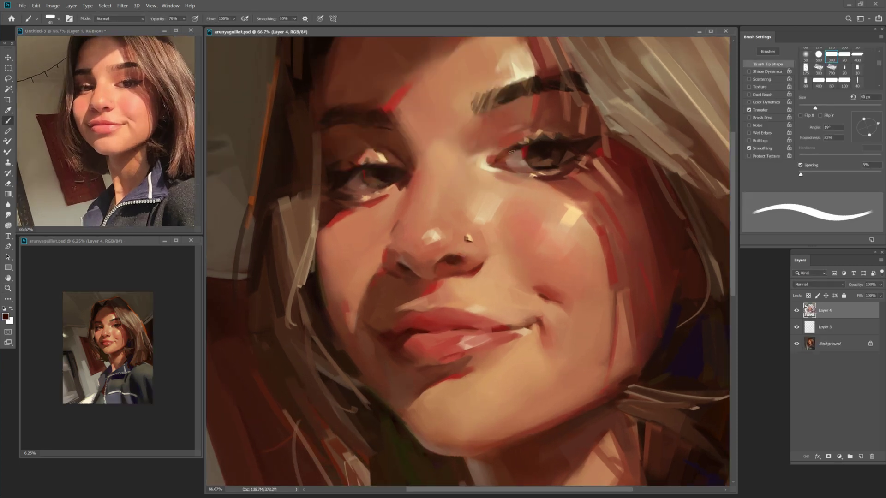
{"action": "key", "text": "bracketright"}
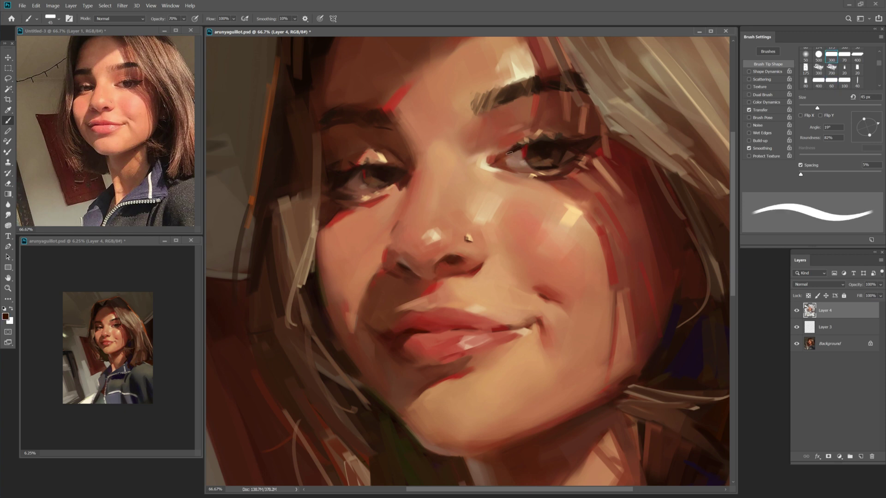
Choose a dark red, then sample salmon tones from the lips and above the upper lip.
{"action": "left_click", "coordinate": [413, 98]}
{"action": "key", "text": "Return"}
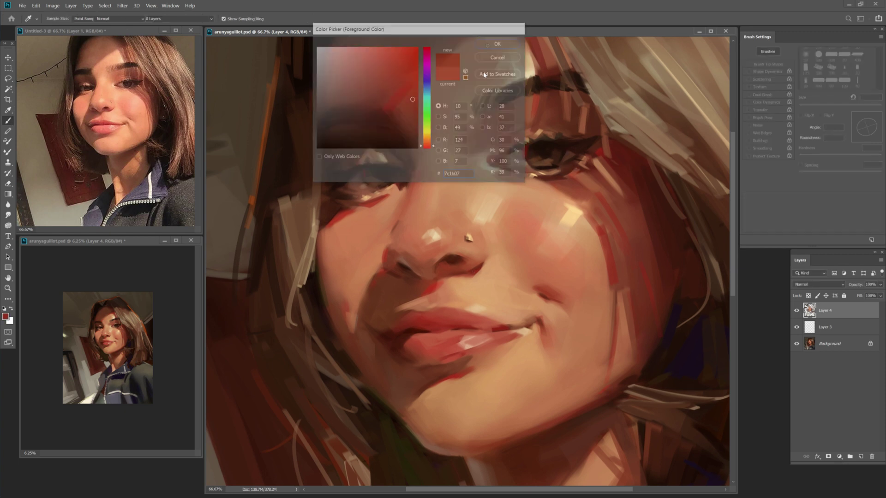
{"action": "key", "text": "bracketleft"}
{"action": "key", "text": "bracketleft"}
{"action": "key", "text": "bracketright"}
{"action": "key", "text": "bracketright"}
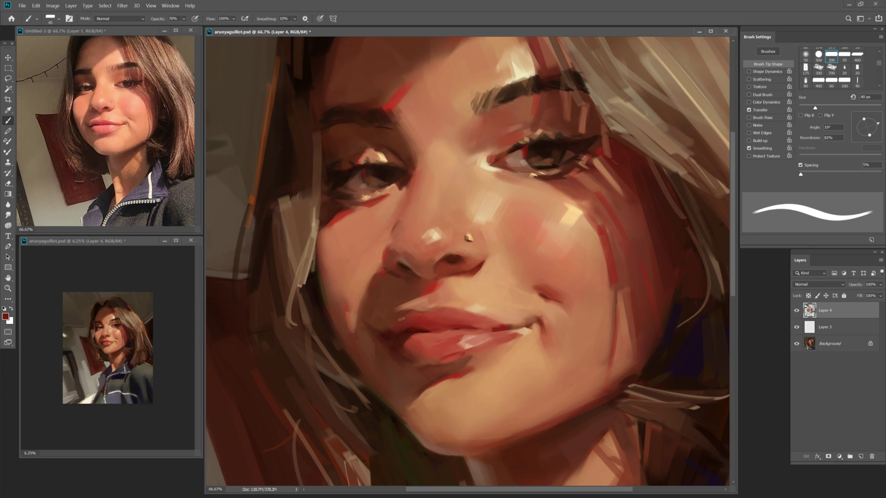
{"action": "left_click", "coordinate": [355, 325], "text": "alt"}
{"action": "key", "text": "bracketright"}
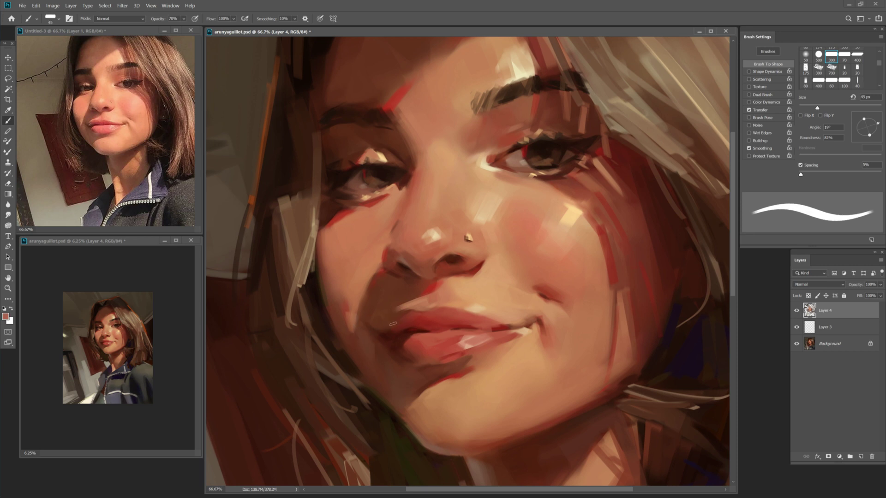
{"action": "left_click", "coordinate": [425, 297], "text": "alt"}
{"action": "key", "text": "bracketright"}
{"action": "key", "text": "bracketright"}
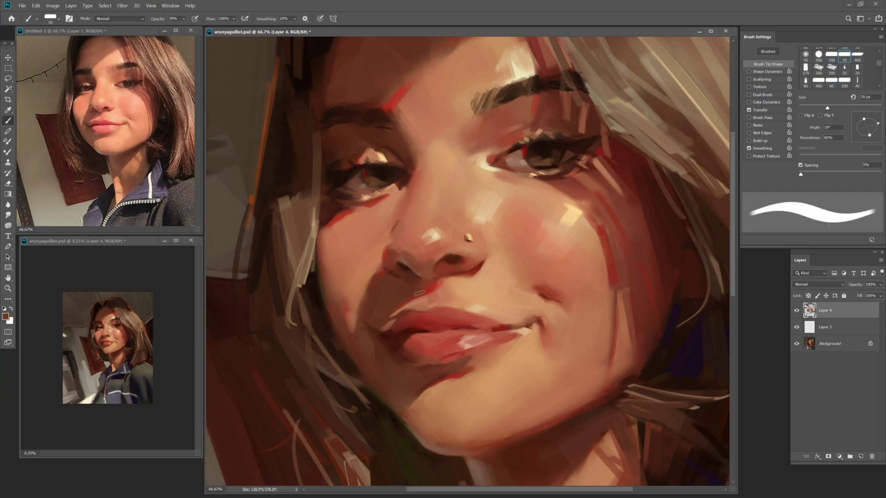
{"action": "key", "text": "bracketleft"}
{"action": "key", "text": "bracketleft"}
Sample a lighter cheek skin tone and a darker red-brown from the lip.
{"action": "scroll", "coordinate": [364, 341], "scroll_direction": "up", "scroll_amount": 1}
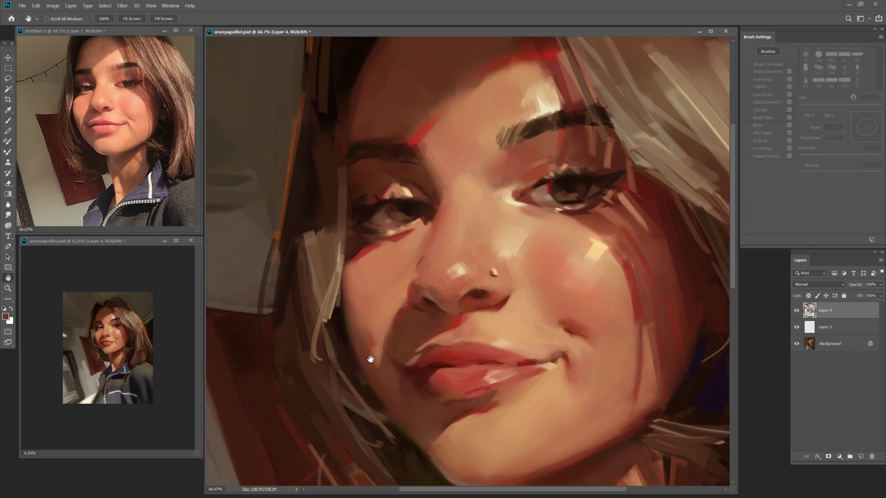
{"action": "scroll", "coordinate": [364, 342], "scroll_direction": "down", "scroll_amount": 1}
{"action": "key", "text": "shift+b"}
{"action": "key", "text": "shift+b"}
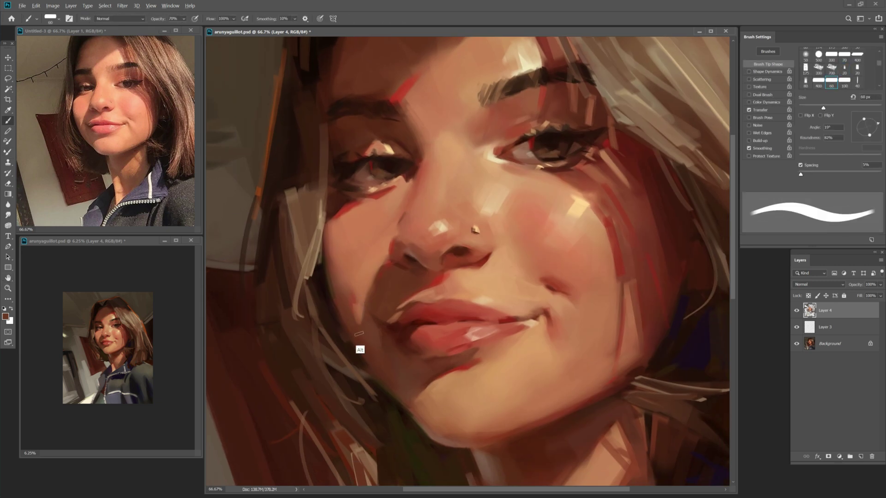
{"action": "left_click", "coordinate": [356, 305], "text": "alt"}
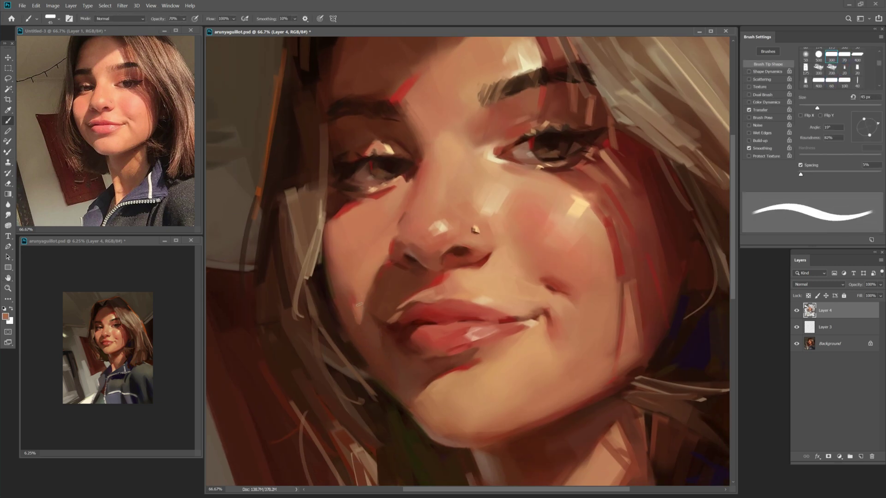
{"action": "key", "text": "shift+b"}
{"action": "key", "text": "shift+b"}
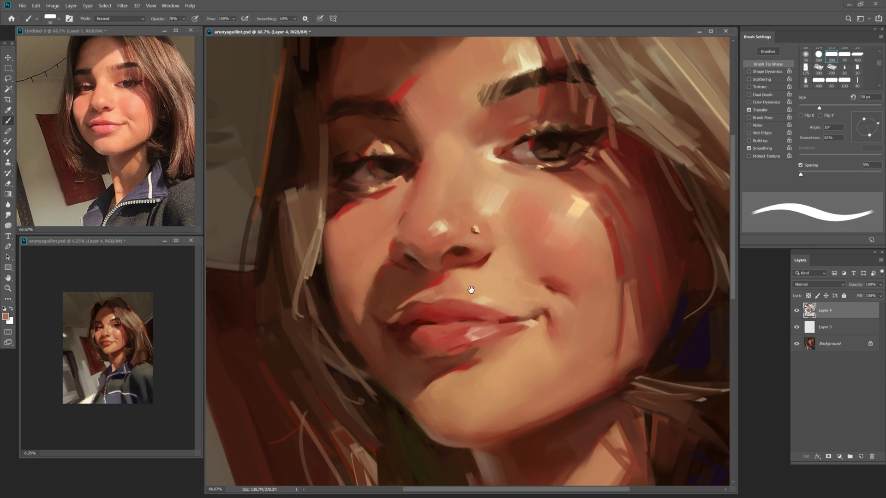
{"action": "left_click", "coordinate": [417, 331], "text": "alt"}
Resize the brush between 35 and 60 px and sample a new colour from the painted lips.
{"action": "key", "text": "]"}
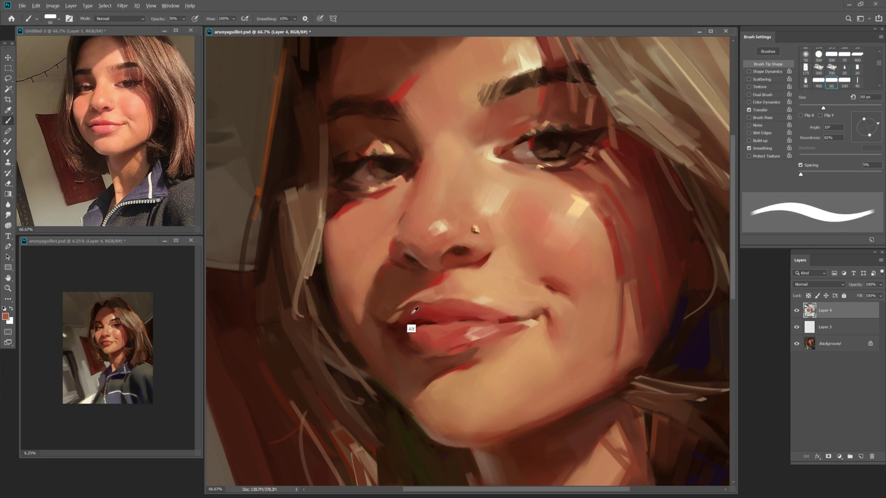
{"action": "key", "text": "alt"}
{"action": "key", "text": "]"}
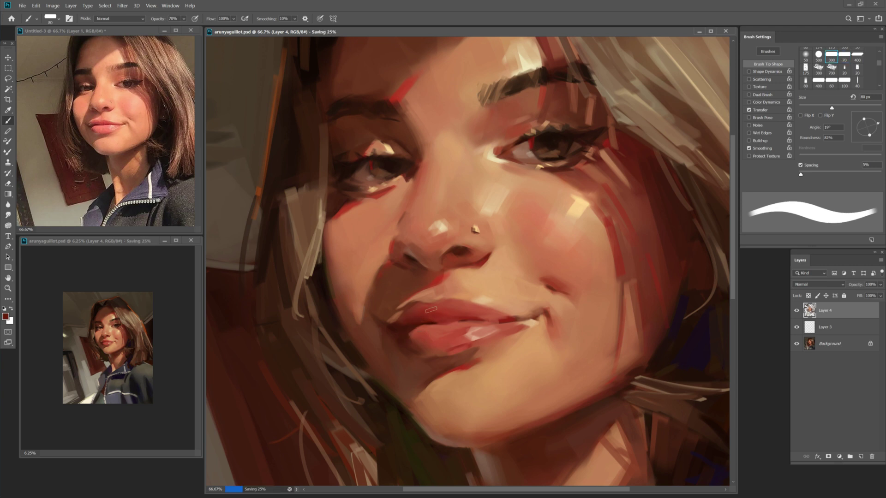
{"action": "key", "text": "["}
{"action": "left_click", "coordinate": [5, 317]}
{"action": "key", "text": "Escape"}
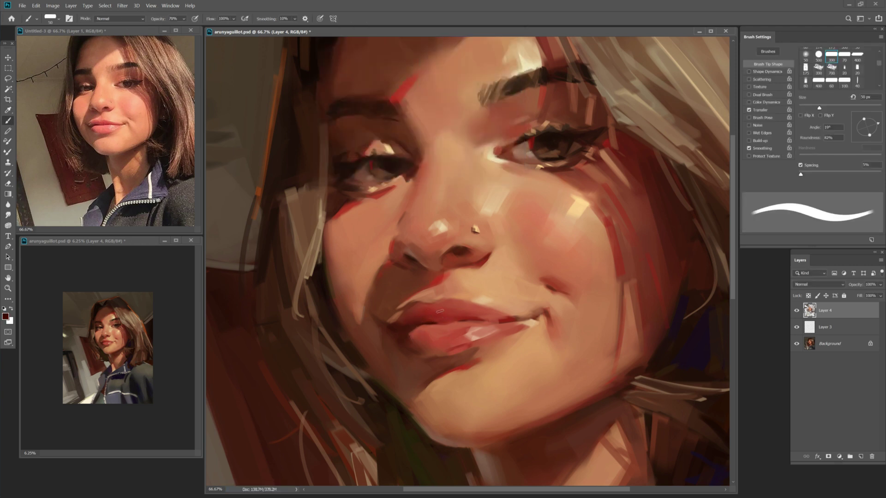
{"action": "left_click", "coordinate": [460, 321], "text": "alt"}
{"action": "key", "text": "]"}
{"action": "key", "text": "]"}
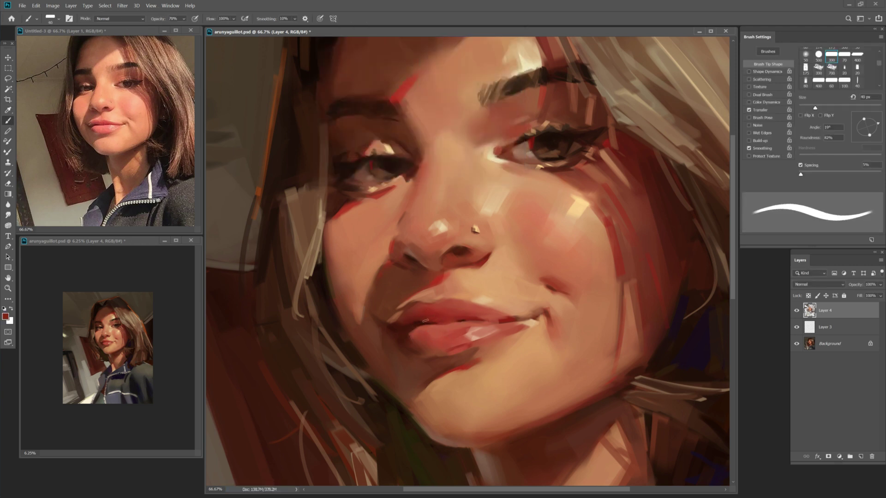
Sample a lighter red from the lips and enlarge the brush to 125 px.
{"action": "left_click", "coordinate": [443, 327], "text": "alt"}
{"action": "key", "text": "F6"}
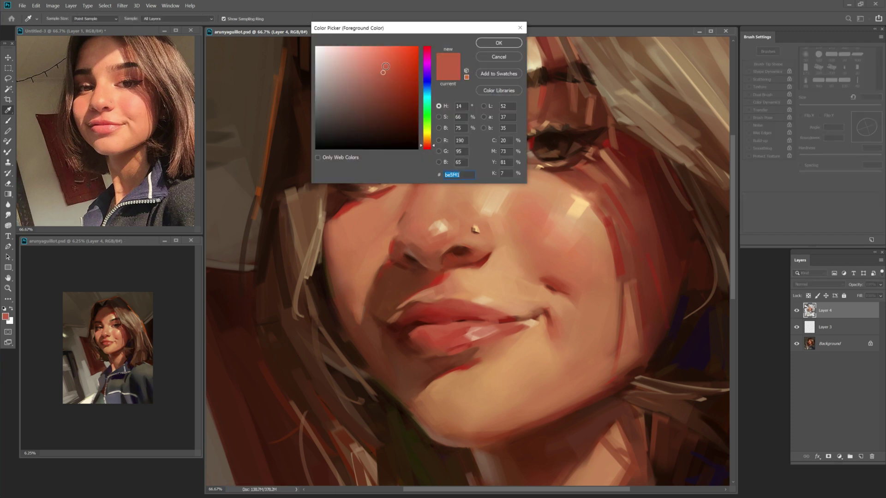
{"action": "key", "text": "Escape"}
{"action": "key", "text": "]"}
{"action": "key", "text": "["}
{"action": "left_click", "coordinate": [443, 327], "text": "alt"}
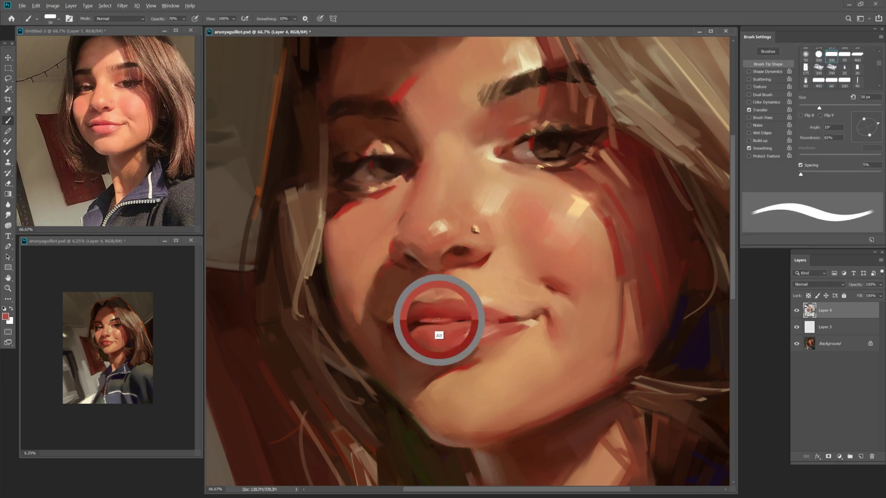
{"action": "key", "text": "F6"}
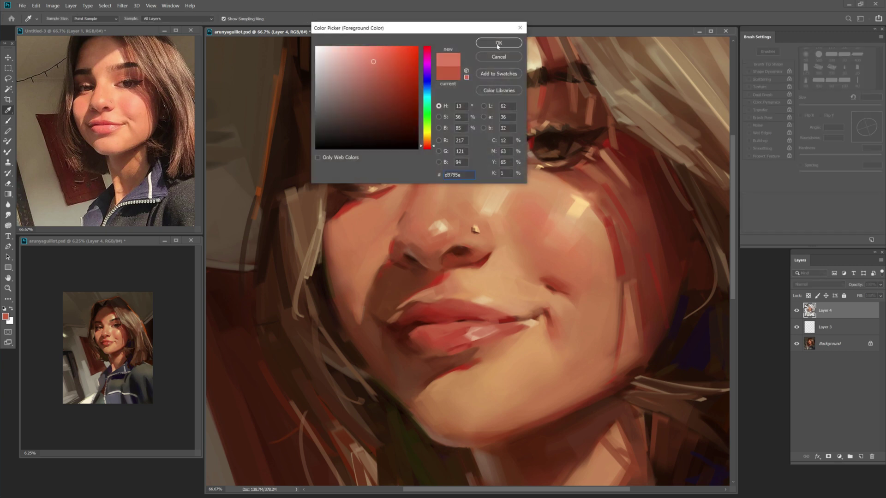
{"action": "key", "text": "Escape"}
{"action": "key", "text": "]"}
{"action": "key", "text": "]"}
{"action": "key", "text": "]"}
{"action": "key", "text": "]"}
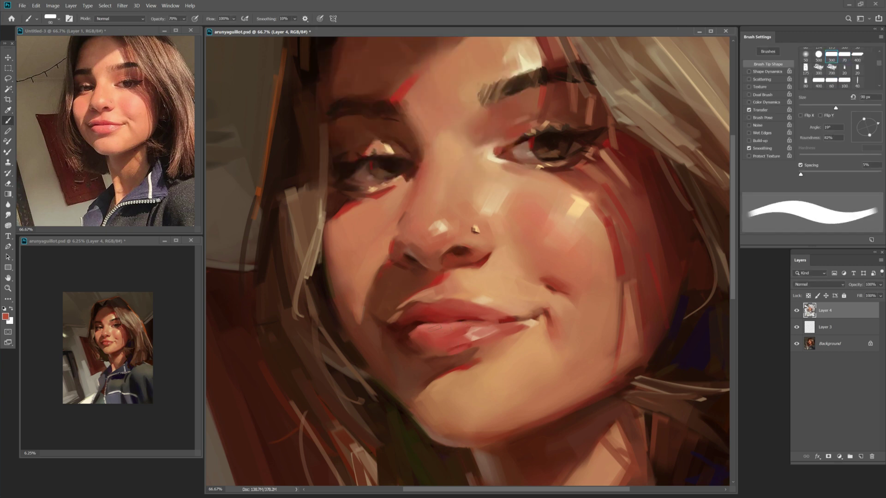
{"action": "key", "text": "]"}
{"action": "key", "text": "]"}
Sample the lip colour, paint the lips with a 40–90 px brush, and save twice.
{"action": "left_click", "coordinate": [440, 341], "text": "alt"}
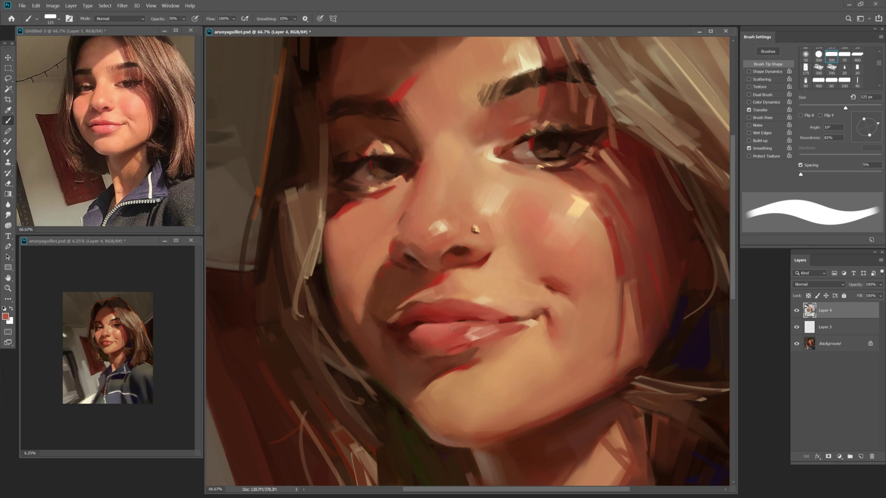
{"action": "key", "text": "["}
{"action": "key", "text": "["}
{"action": "key", "text": "["}
{"action": "key", "text": "["}
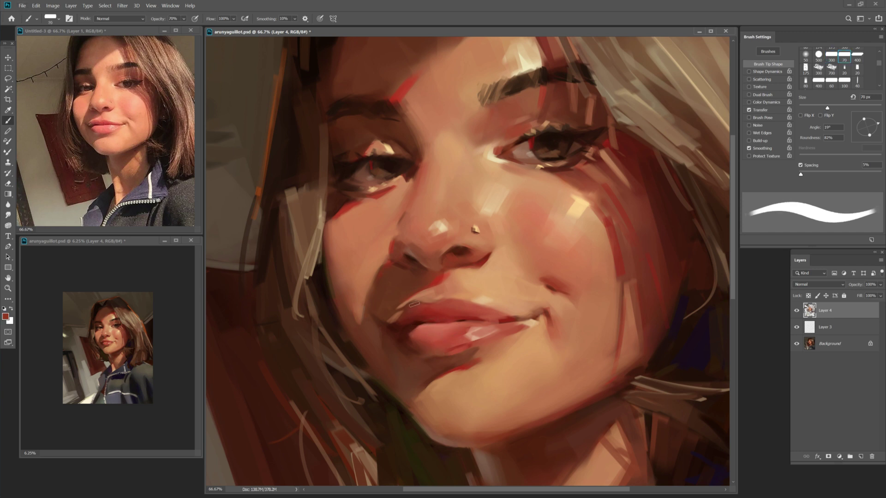
{"action": "key", "text": "bracketright"}
{"action": "key", "text": "bracketright"}
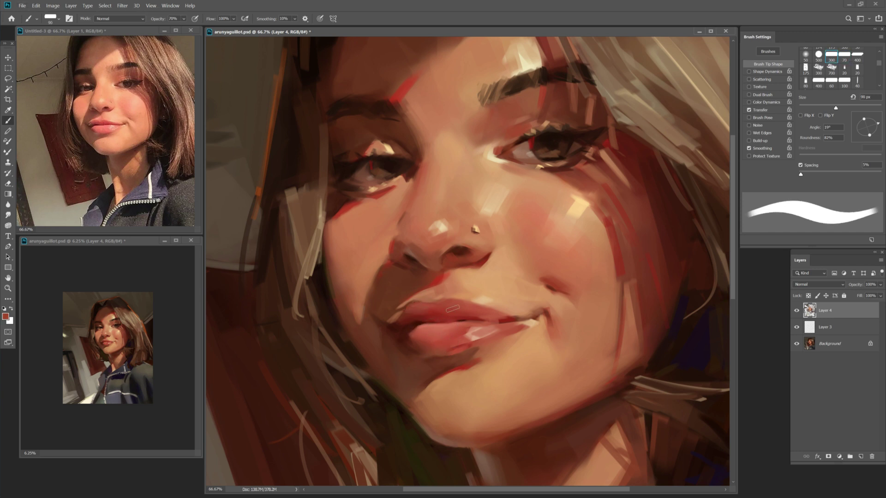
{"action": "key", "text": "bracketleft"}
{"action": "key", "text": "bracketleft"}
{"action": "key", "text": "bracketleft"}
{"action": "key", "text": "bracketleft"}
{"action": "key", "text": "bracketleft"}
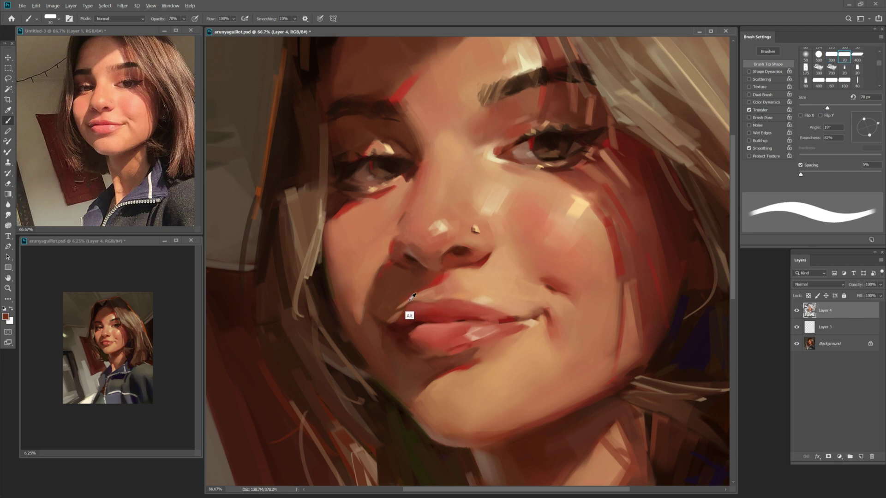
{"action": "key", "text": "ctrl+s"}
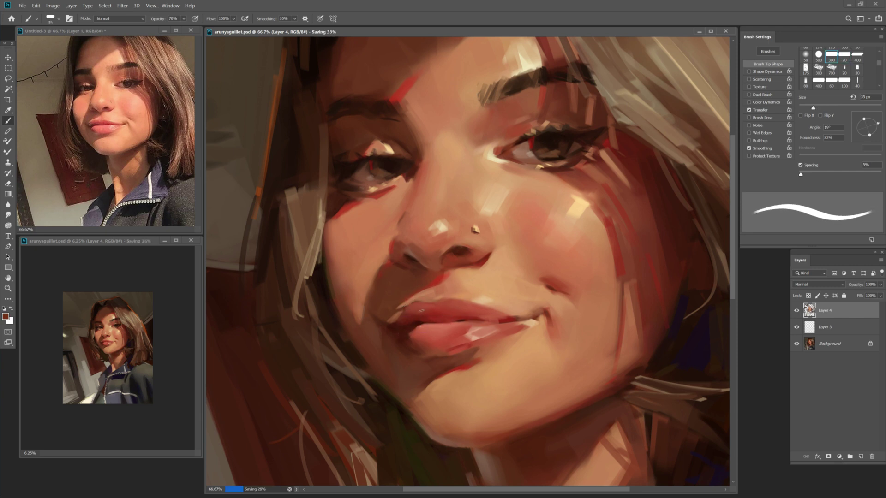
{"action": "key", "text": "bracketright"}
{"action": "key", "text": "bracketright"}
{"action": "key", "text": "bracketright"}
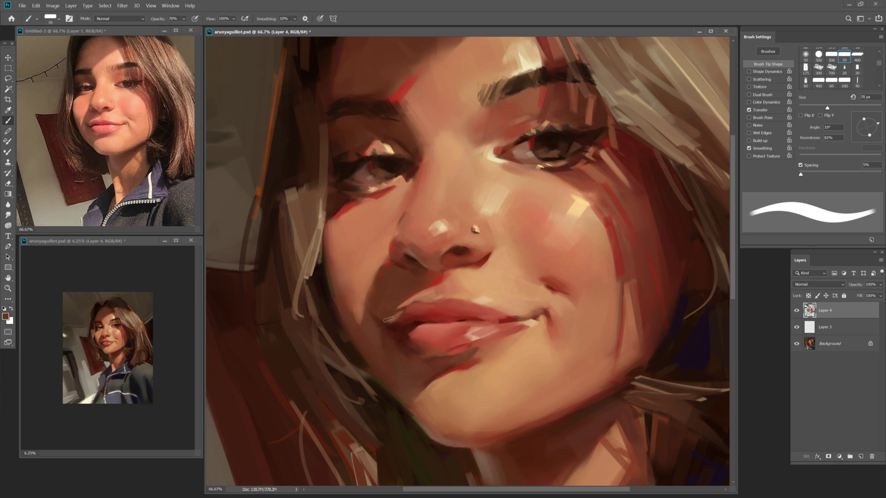
{"action": "key", "text": "bracketleft"}
{"action": "key", "text": "bracketleft"}
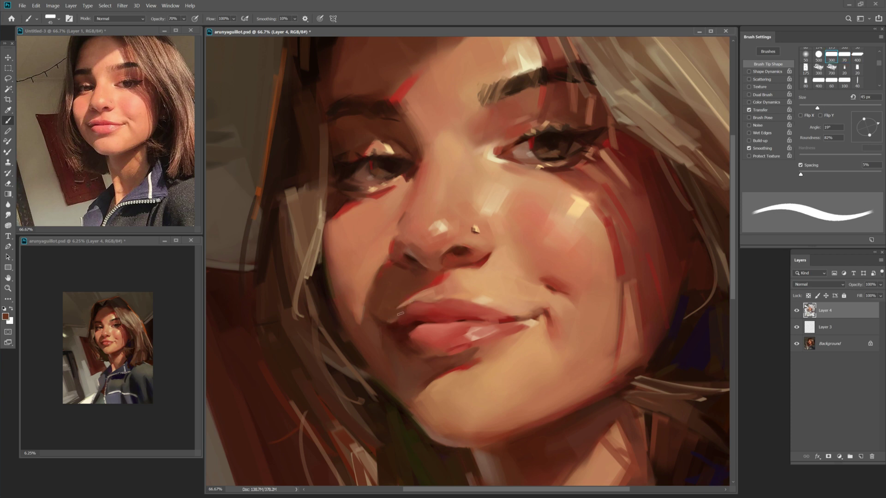
{"action": "key", "text": "ctrl+s"}
Set the foreground colour to light peach #f5c99e for the lip highlights.
{"action": "key", "text": "z"}
{"action": "key", "text": "b"}
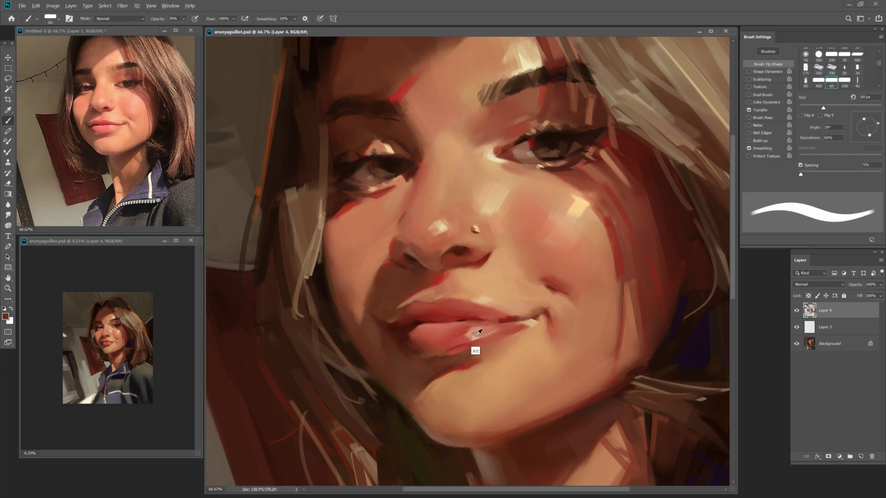
{"action": "left_click", "coordinate": [475, 350], "text": "alt"}
{"action": "key", "text": "F12"}
{"action": "left_click", "coordinate": [427, 143]}
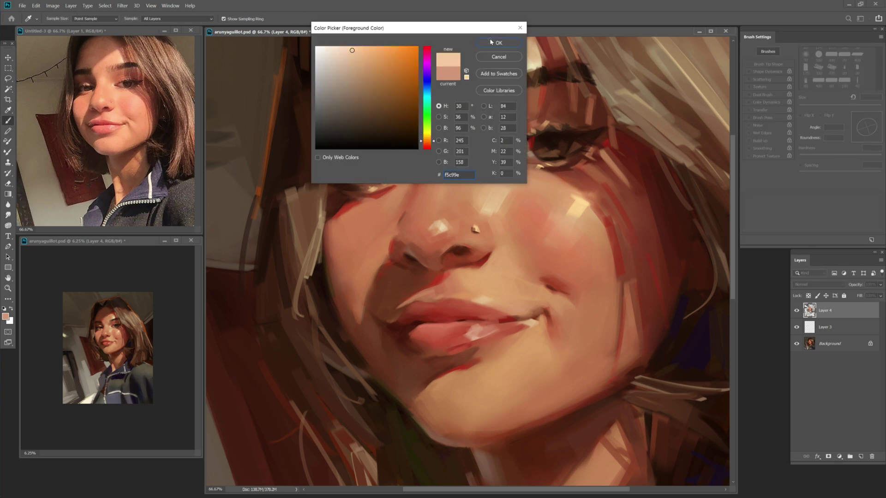
Confirm the light peach highlight colour and briefly toggle the Mixer Brush before returning to the Brush.
{"action": "left_click", "coordinate": [498, 43]}
{"action": "key", "text": "shift+b"}
{"action": "key", "text": "shift+b"}
{"action": "key", "text": "shift+b"}
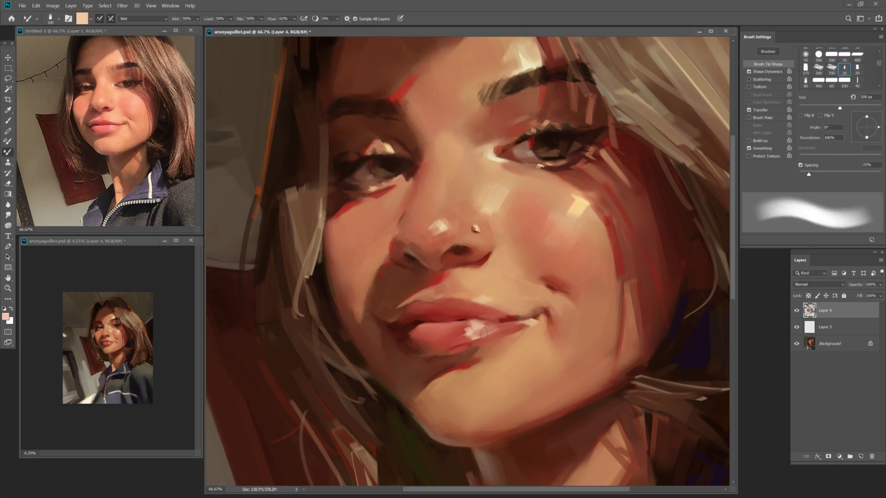
{"action": "key", "text": "shift+b"}
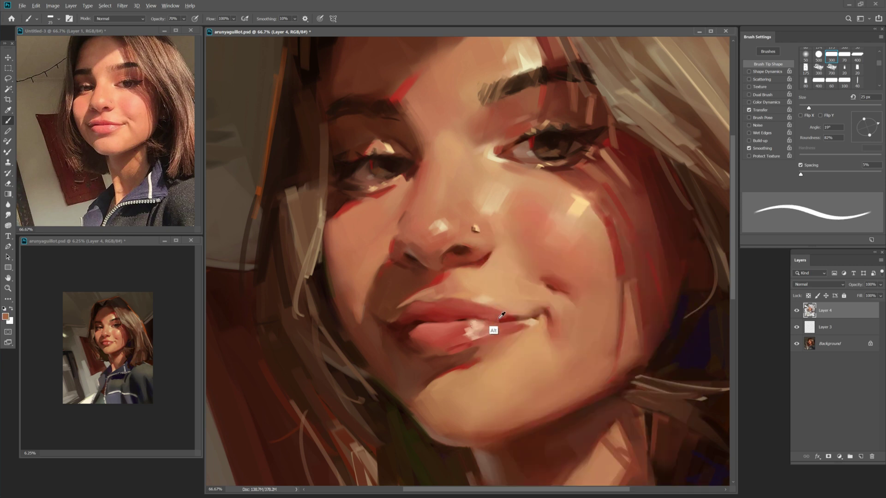
Sample red-browns from the lip and its corner with a 30–50 px brush, then save the painting.
{"action": "key", "text": "bracketright"}
{"action": "left_click", "coordinate": [466, 317], "text": "alt"}
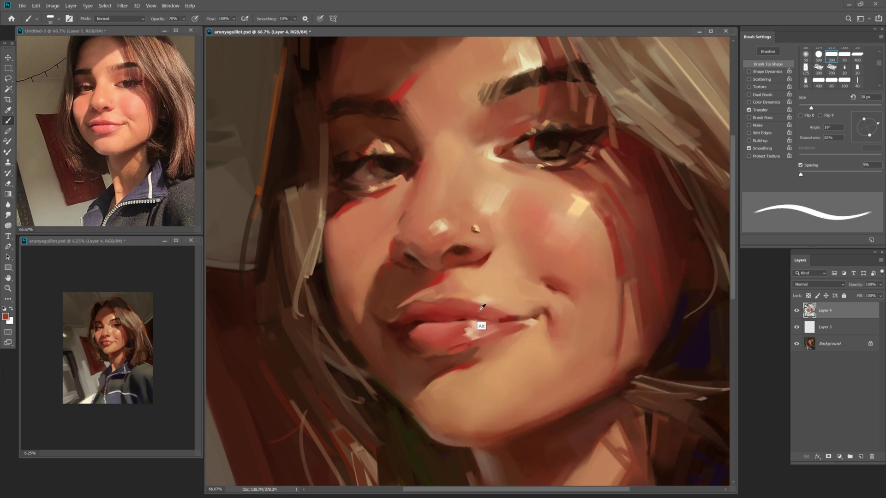
{"action": "left_click", "coordinate": [479, 311], "text": "alt"}
{"action": "key", "text": "bracketright"}
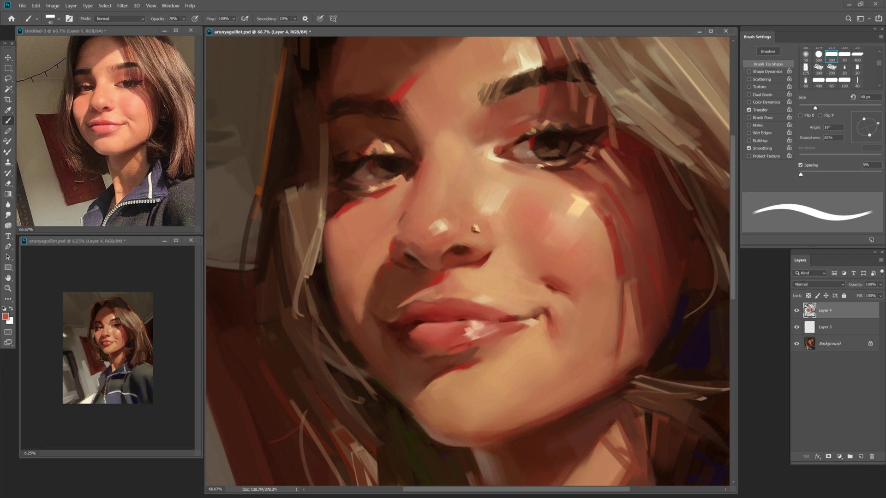
{"action": "left_click", "coordinate": [531, 314], "text": "alt"}
{"action": "key", "text": "bracketright"}
{"action": "key", "text": "bracketright"}
{"action": "key", "text": "ctrl+s"}
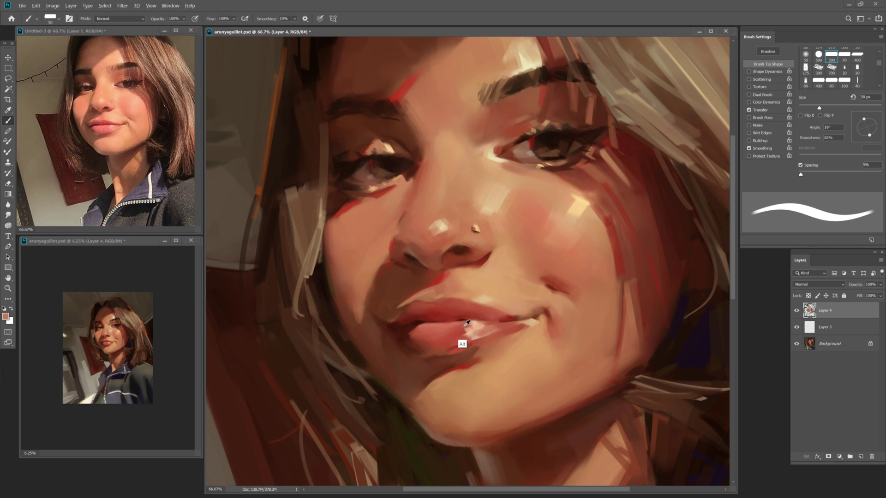
Sample the peach lip highlight and a lip red, resizing the brush between 45 and 60 px.
{"action": "key", "text": "bracketleft"}
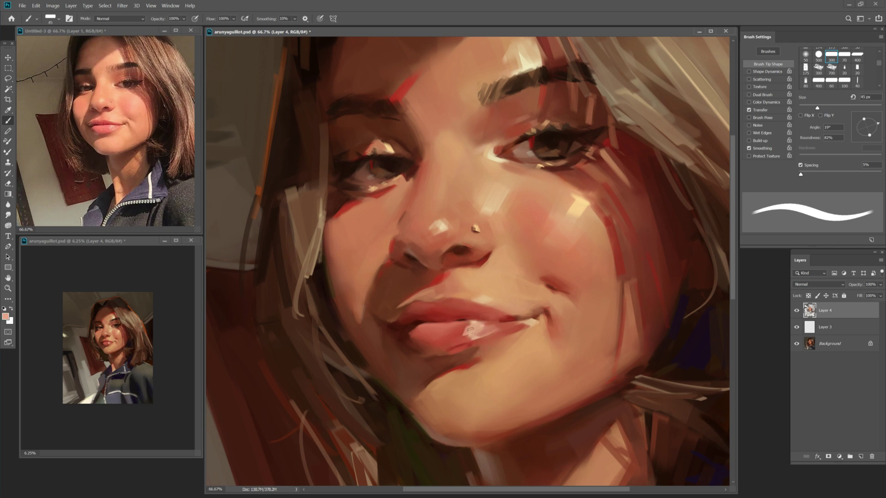
{"action": "left_click", "coordinate": [475, 332], "text": "alt"}
{"action": "key", "text": "bracketright"}
{"action": "key", "text": "bracketright"}
{"action": "key", "text": "bracketright"}
{"action": "left_click", "coordinate": [485, 326], "text": "alt"}
{"action": "key", "text": "bracketleft"}
{"action": "key", "text": "bracketleft"}
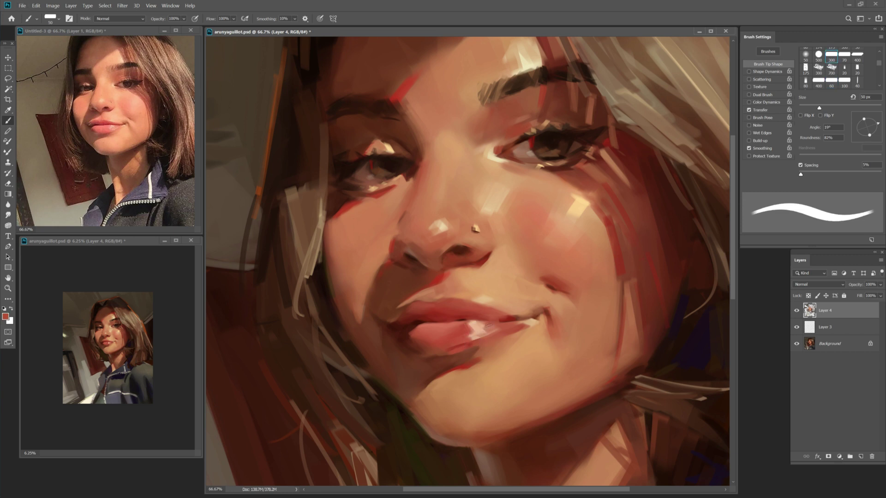
{"action": "key", "text": "bracketleft"}
Set a new deep red foreground colour and enlarge the brush to 35 px.
{"action": "left_click", "coordinate": [6, 317]}
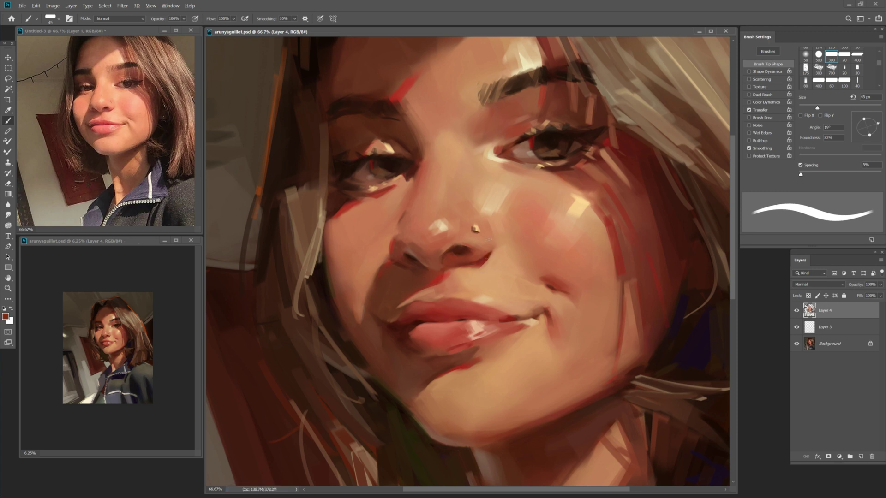
{"action": "left_click", "coordinate": [495, 42]}
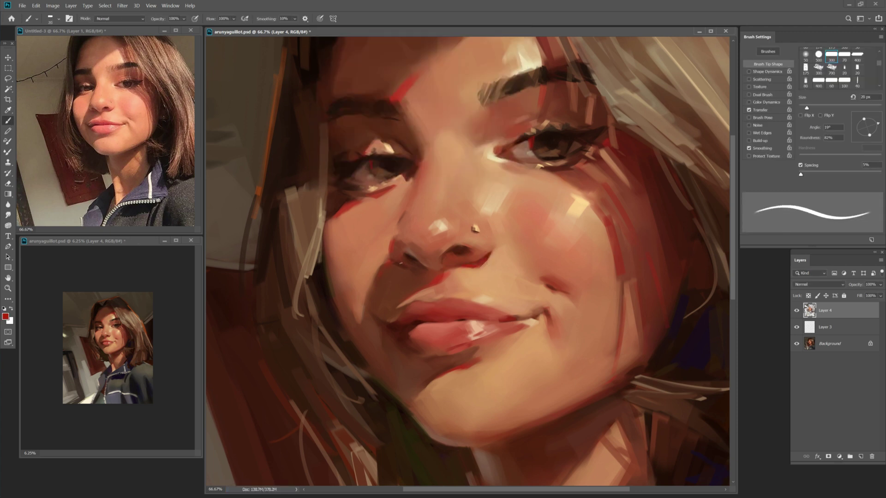
{"action": "key", "text": "bracketright"}
{"action": "key", "text": "bracketright"}
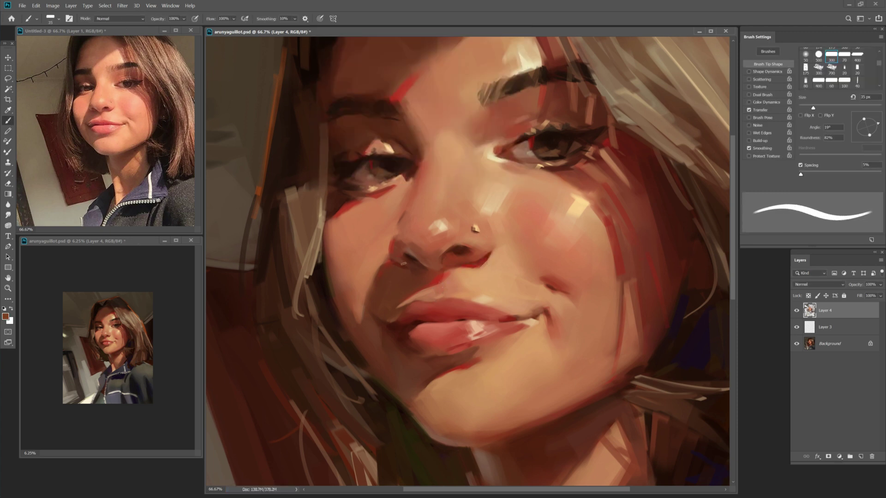